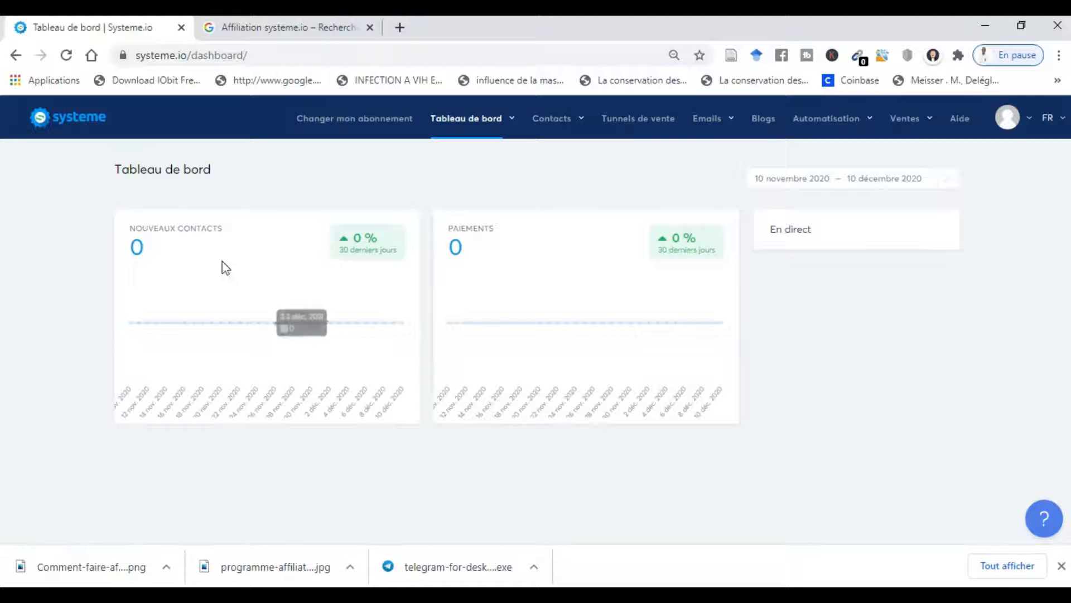
# - Review the available subscription plans and return to the main dashboard
pyautogui.click(334, 130)
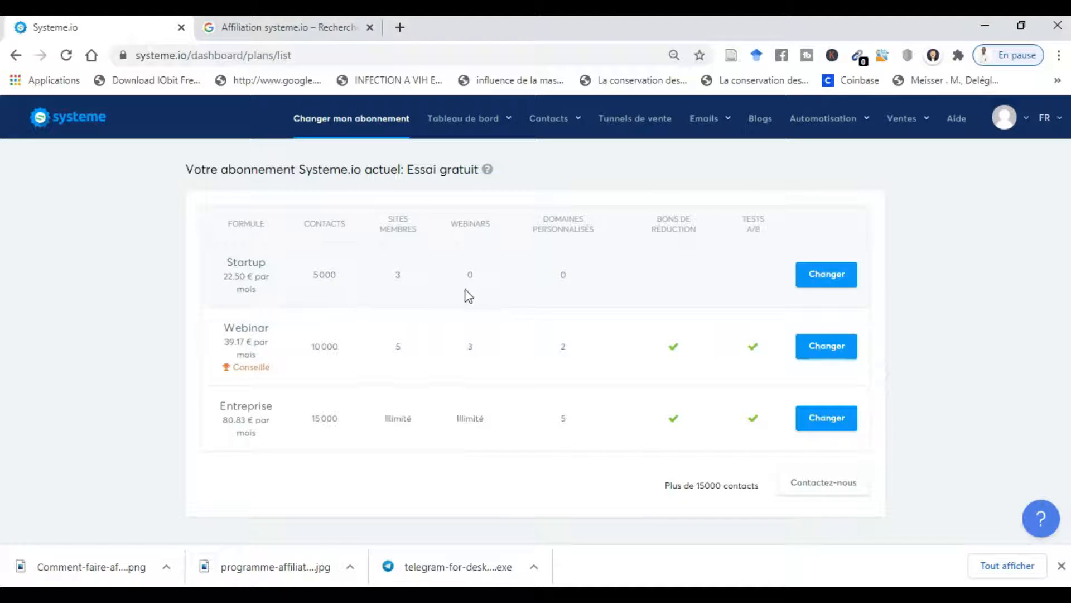
pyautogui.moveTo(447, 119)
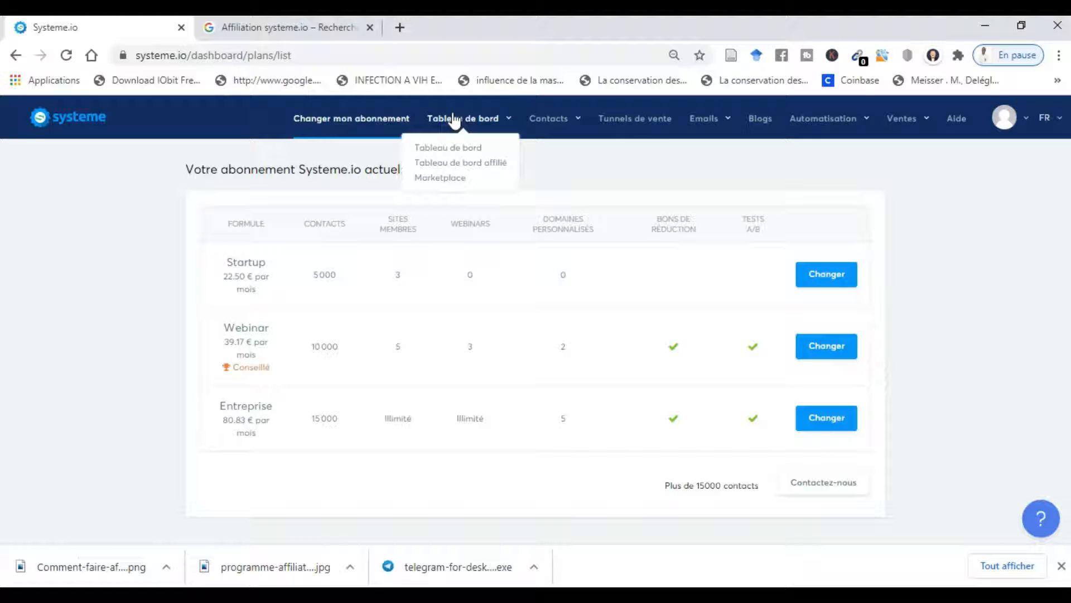
pyautogui.click(446, 149)
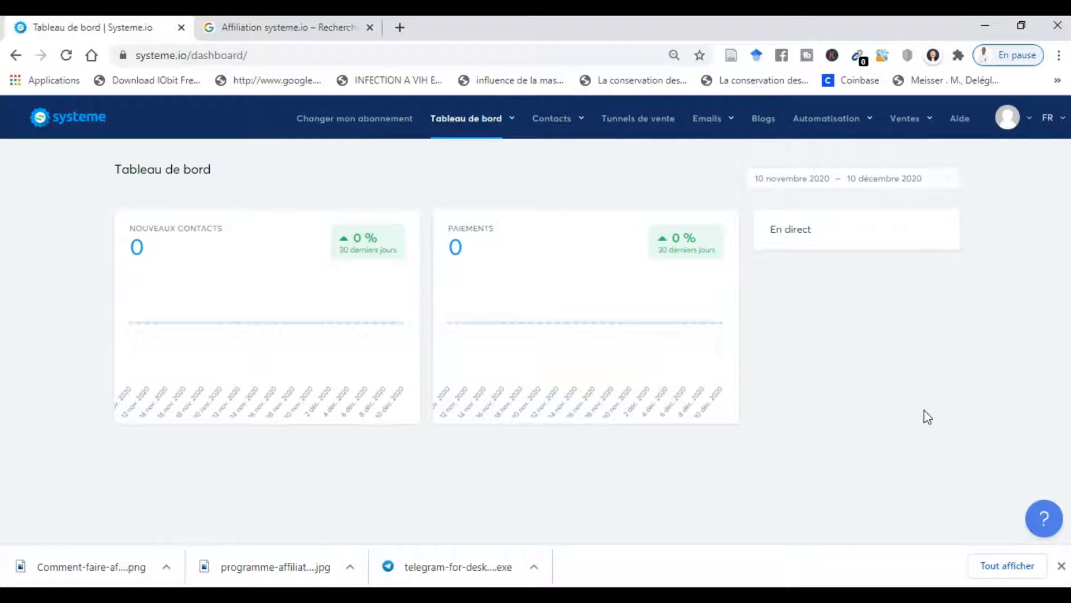
# - Open the affiliate dashboard and select the affiliate link for promoting systeme.io
pyautogui.moveTo(472, 118)
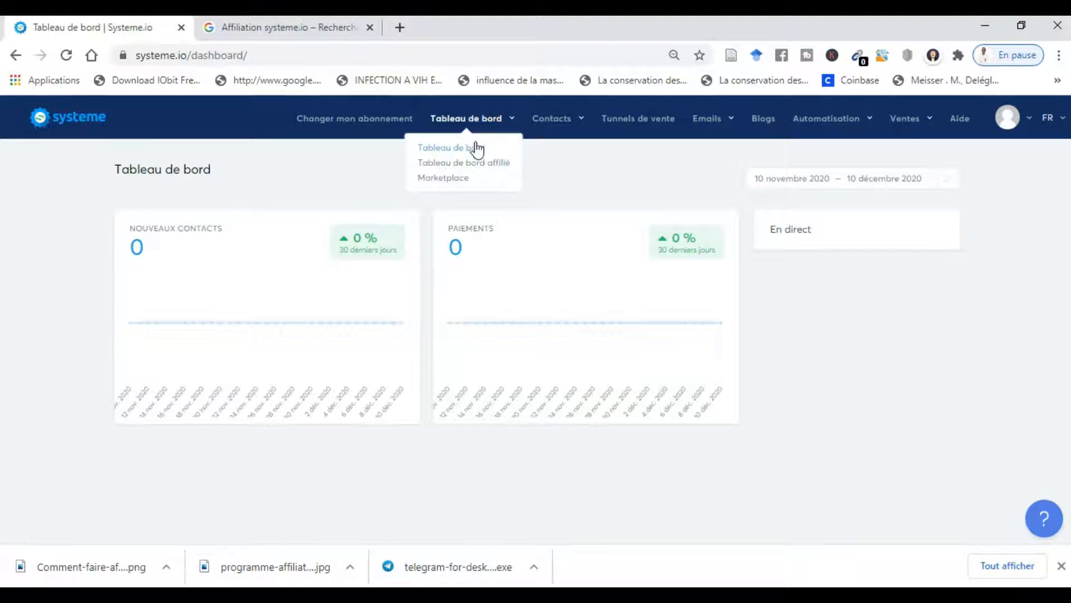
pyautogui.click(475, 164)
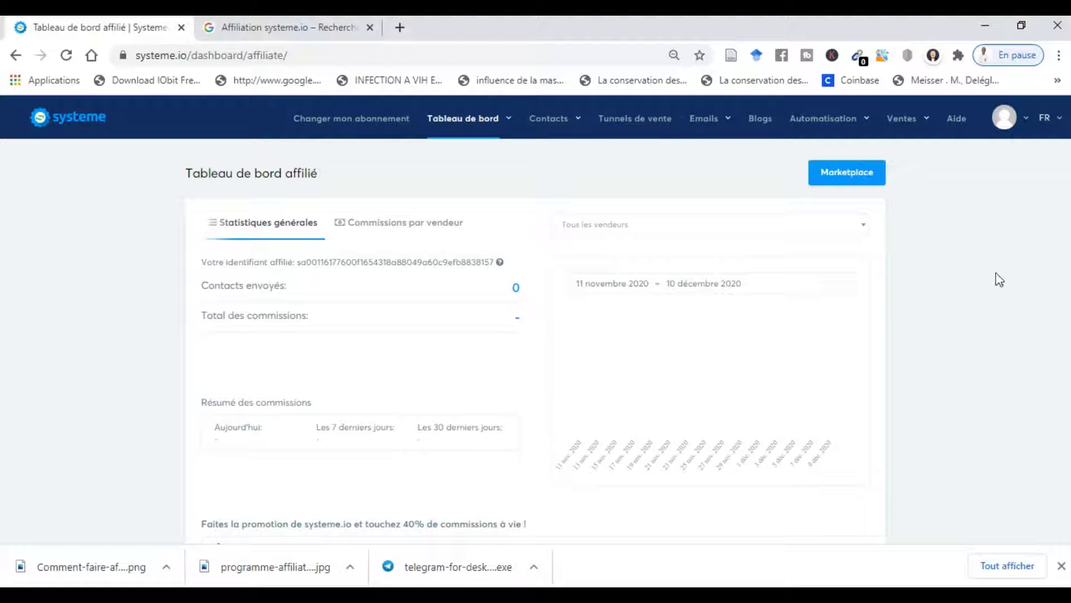
pyautogui.scroll(-1, 999, 279)
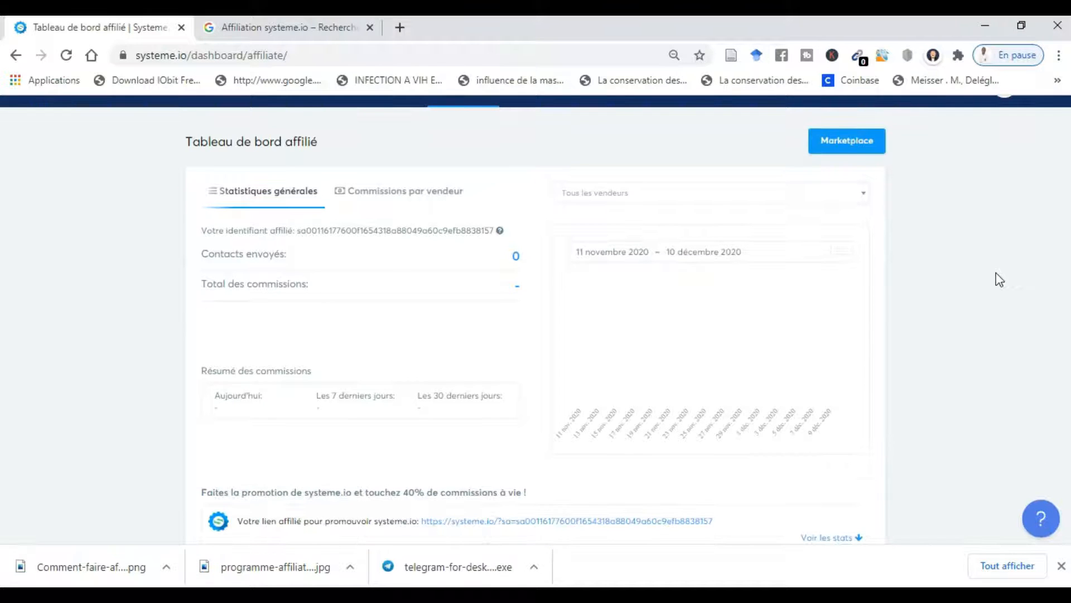
pyautogui.scroll(-3, 998, 279)
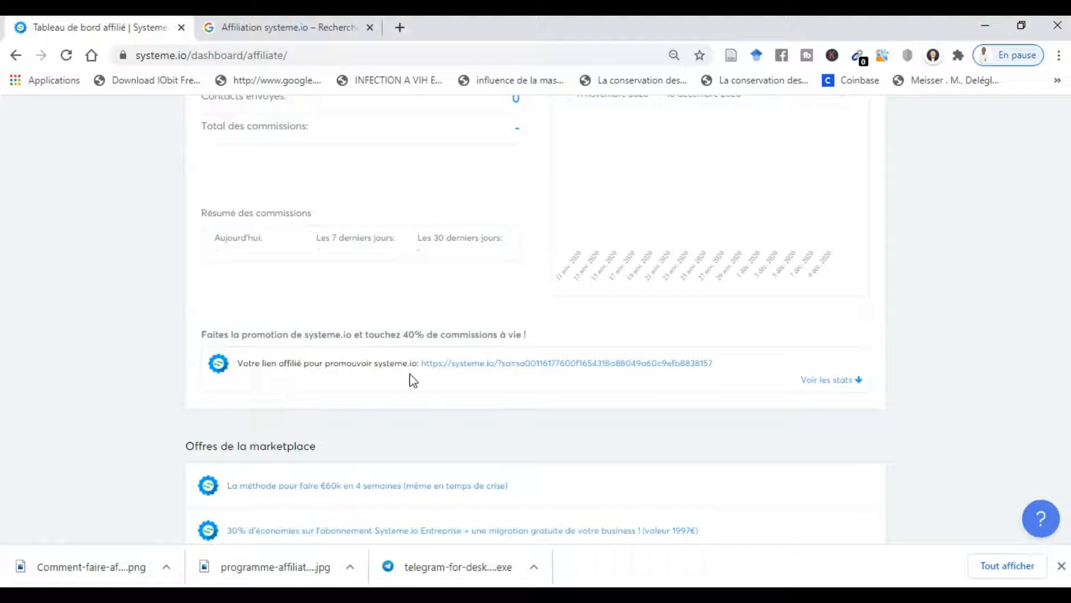
pyautogui.moveTo(421, 364); pyautogui.dragTo(716, 382)
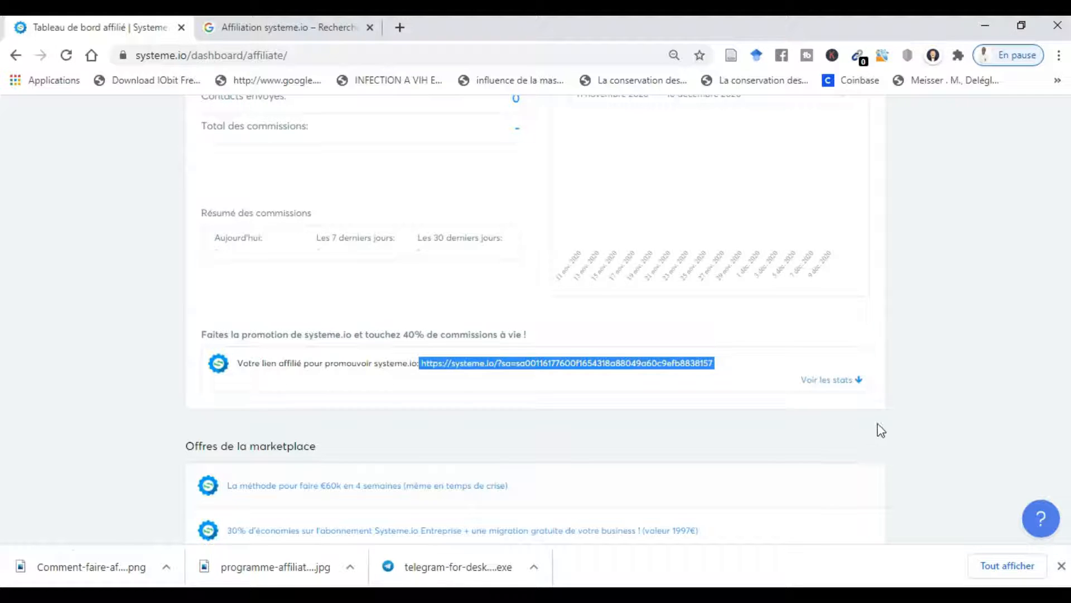
# - Examine the marketplace offers and the payments and contacts sections of the affiliate dashboard
pyautogui.scroll(-4, 891, 432)
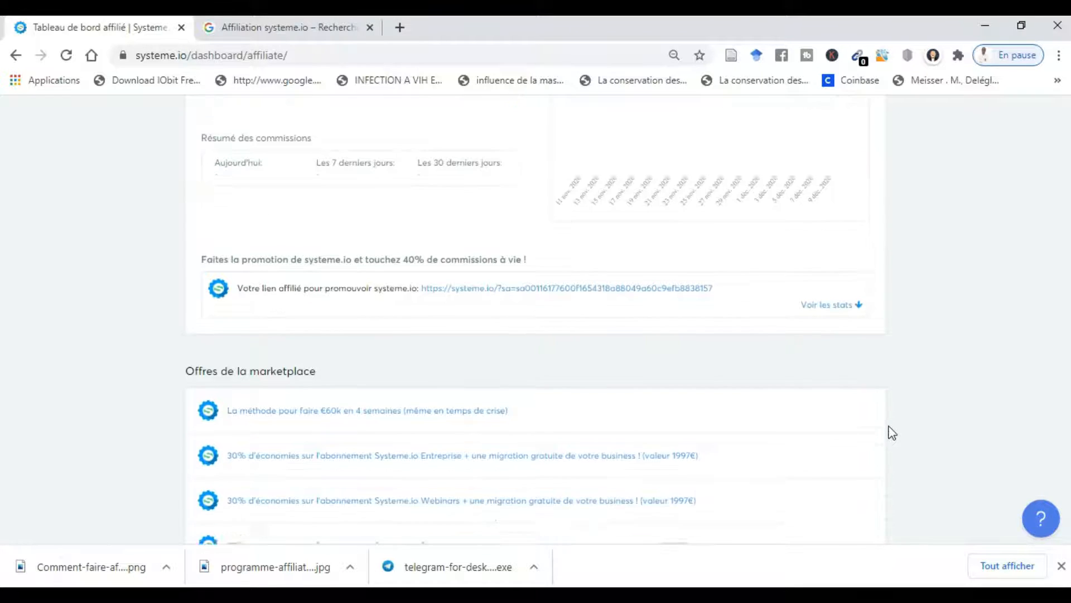
pyautogui.scroll(-4, 892, 433)
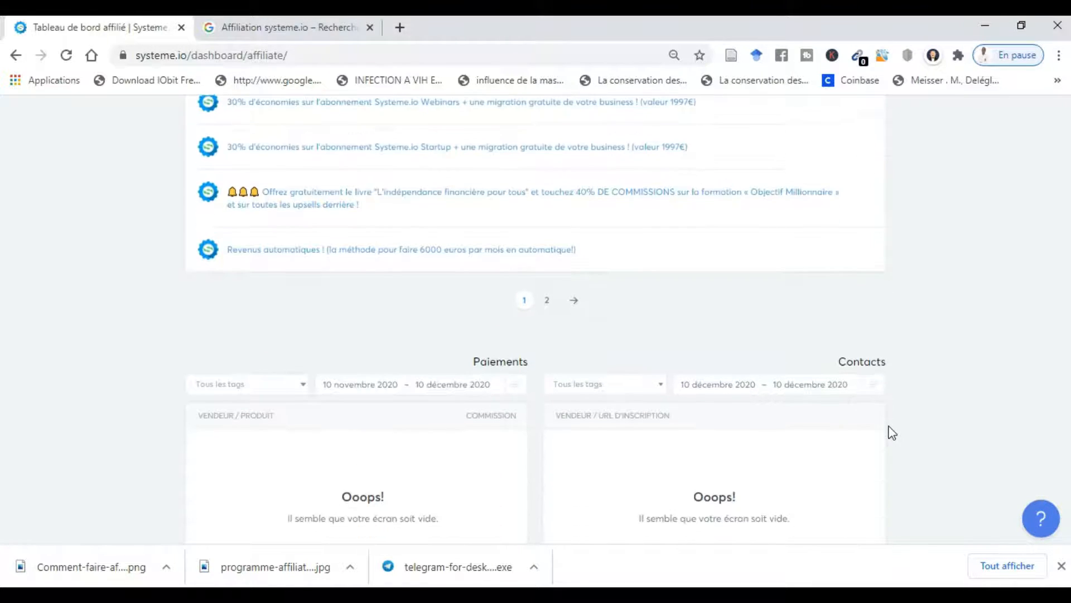
pyautogui.scroll(4, 891, 433)
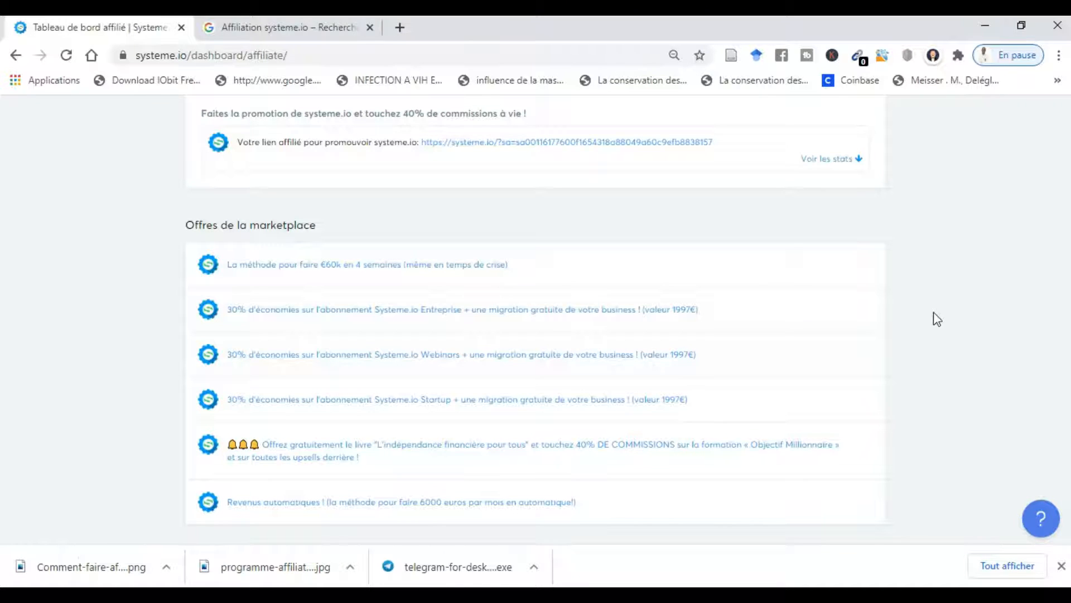
pyautogui.scroll(-1, 934, 313)
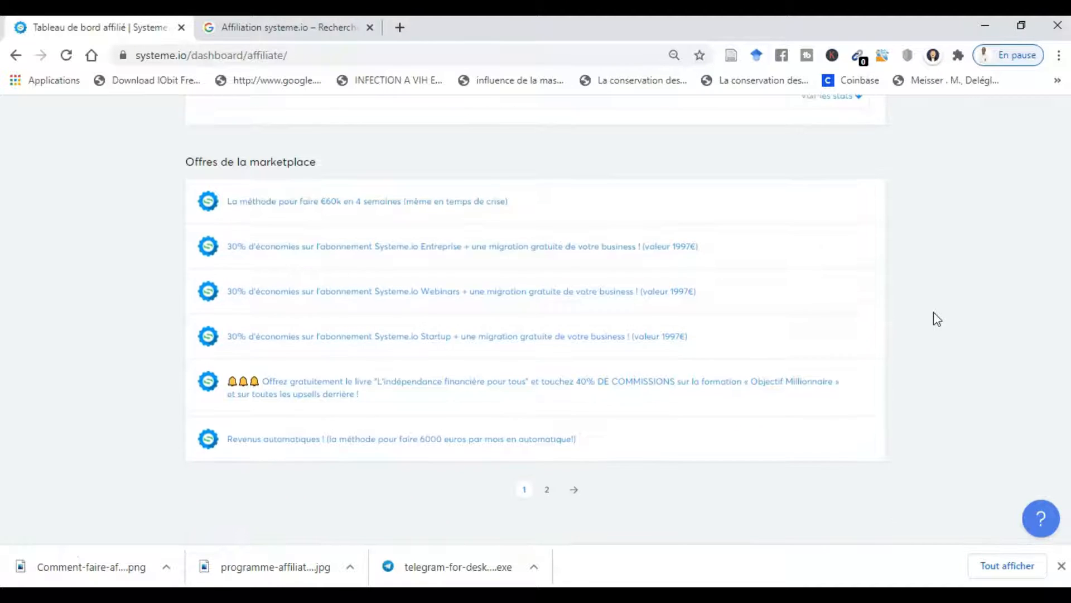
pyautogui.scroll(-1, 933, 312)
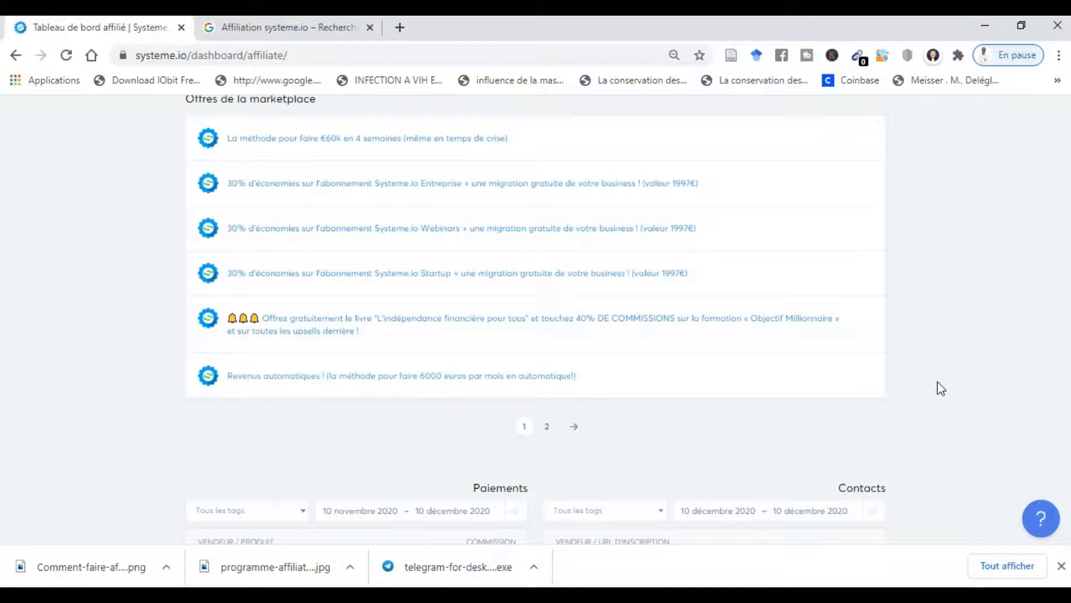
pyautogui.scroll(-3, 938, 382)
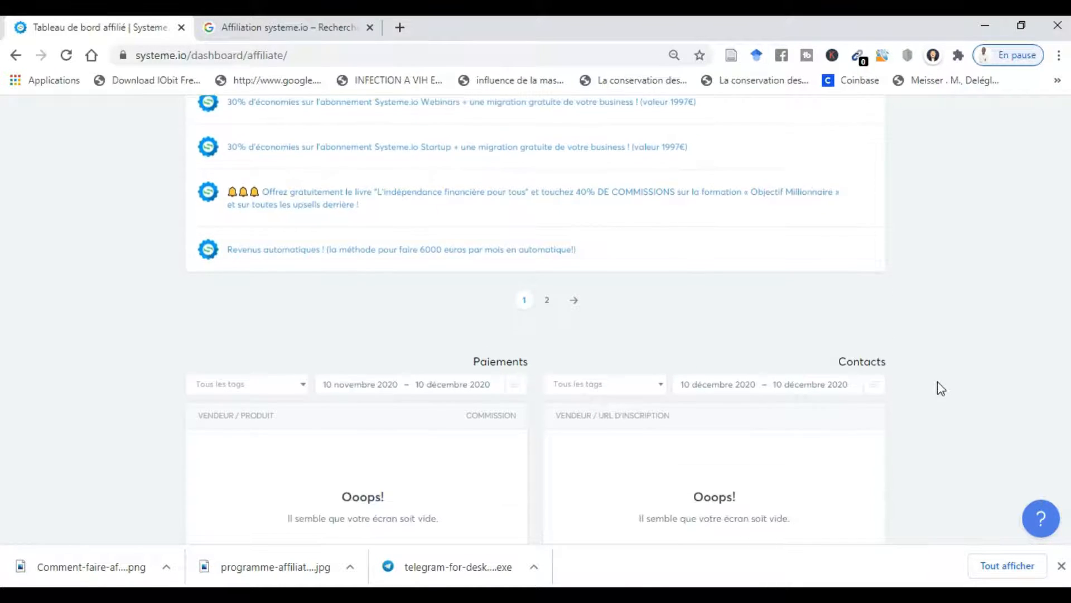
pyautogui.scroll(-3, 938, 383)
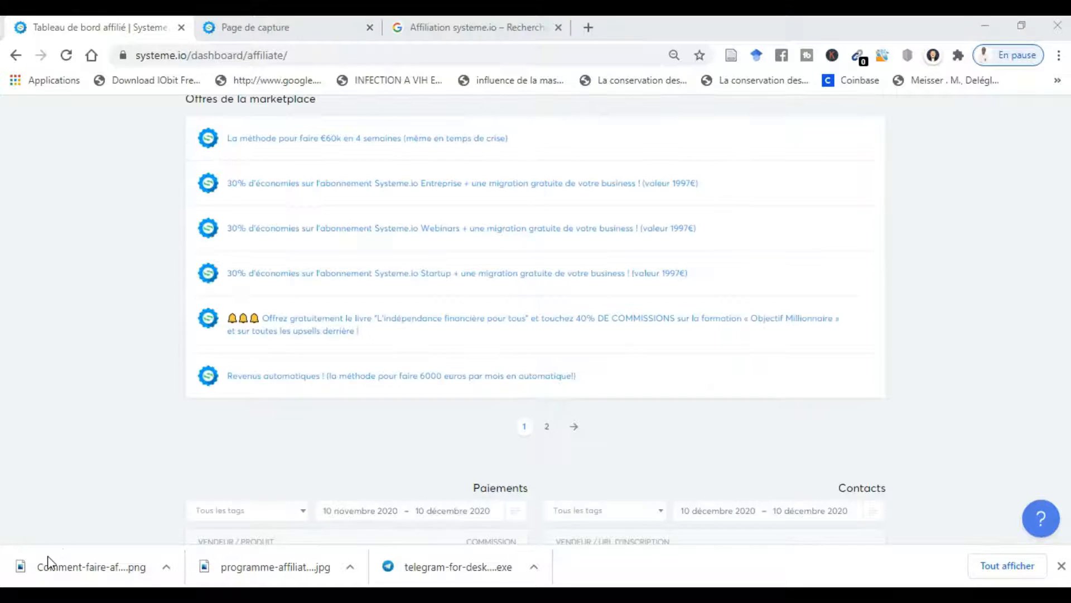
pyautogui.click(937, 383)
pyautogui.scroll(7, 938, 383)
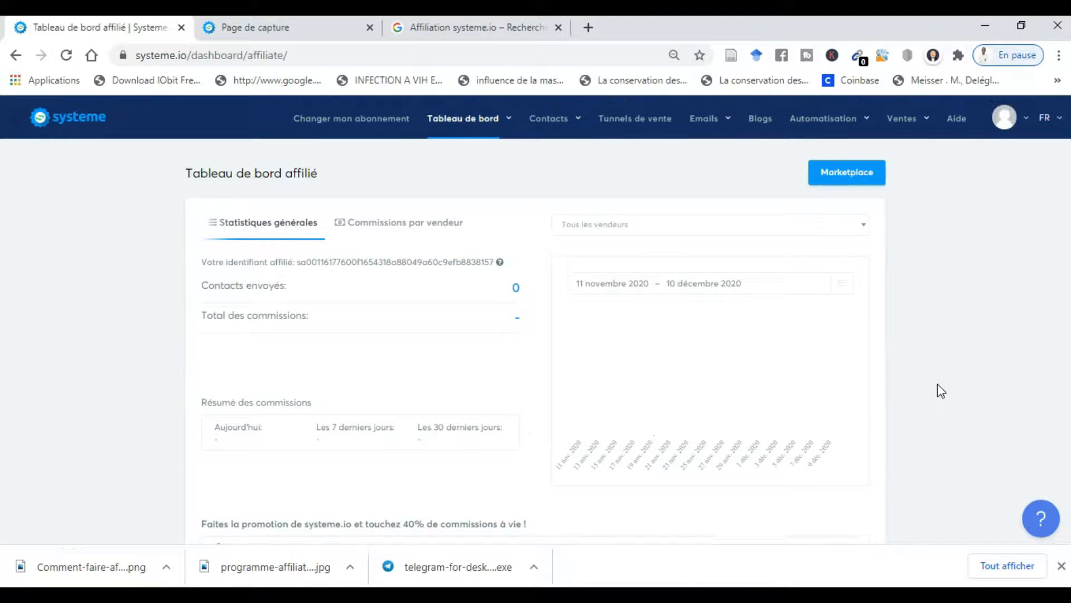
# - Open the Marketplace and browse its first page of affiliate offers
pyautogui.moveTo(484, 138)
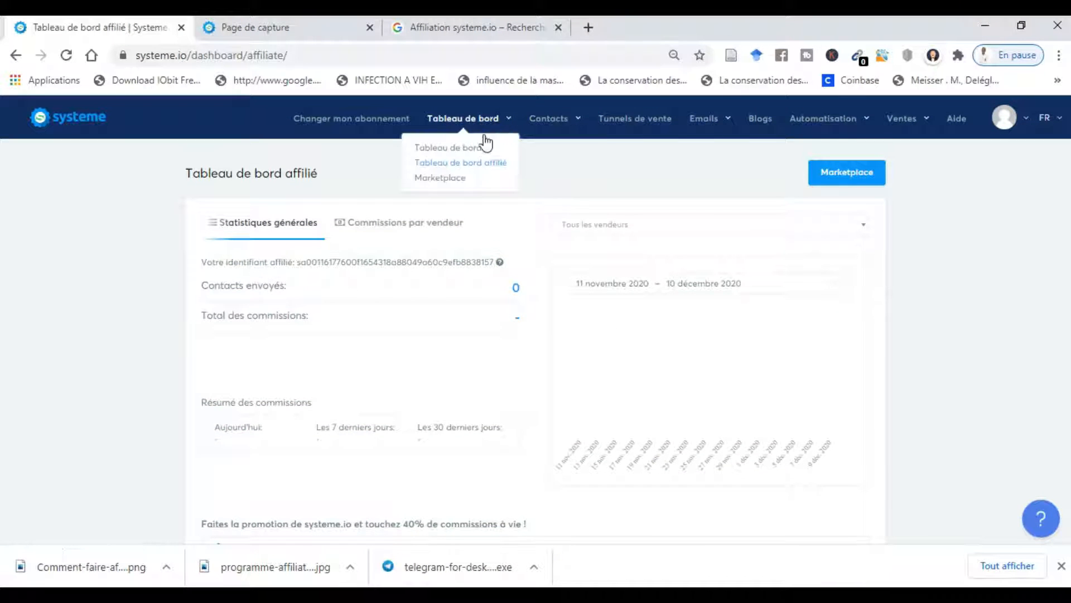
pyautogui.click(440, 178)
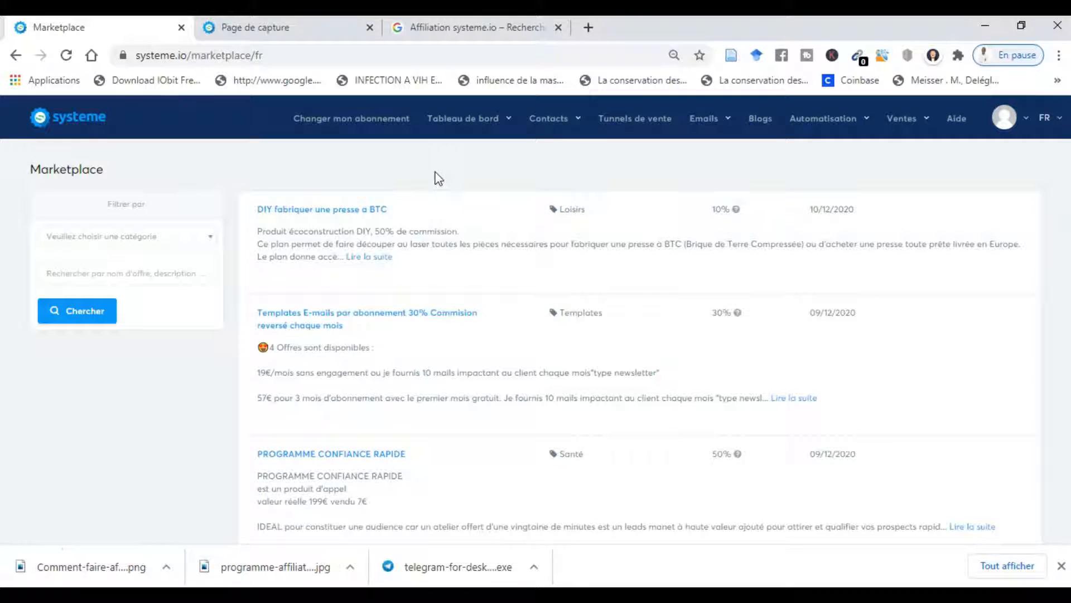
pyautogui.scroll(-5, 439, 178)
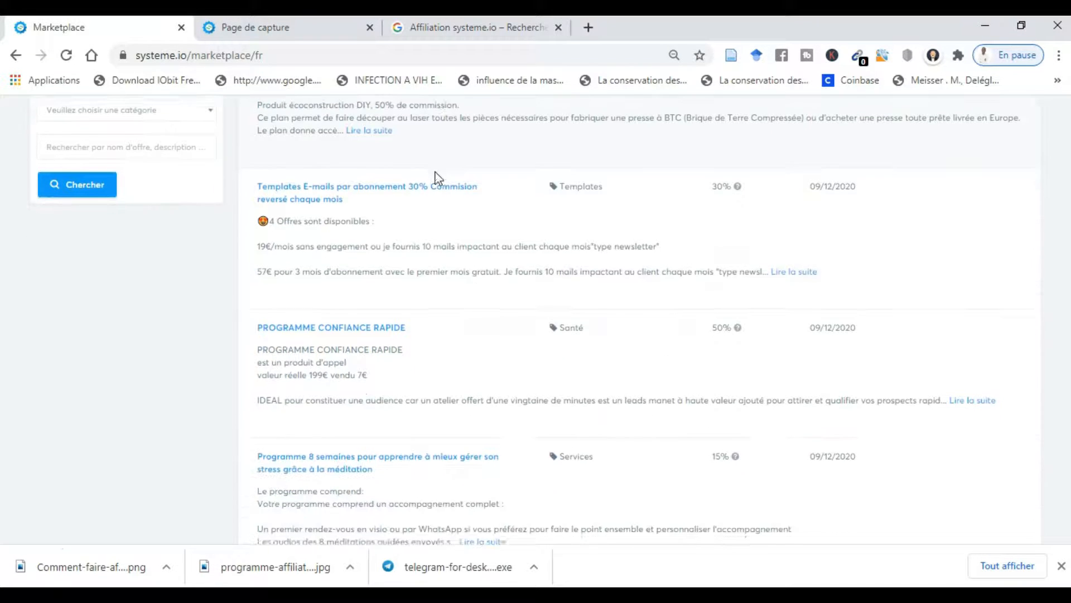
pyautogui.scroll(-8, 439, 179)
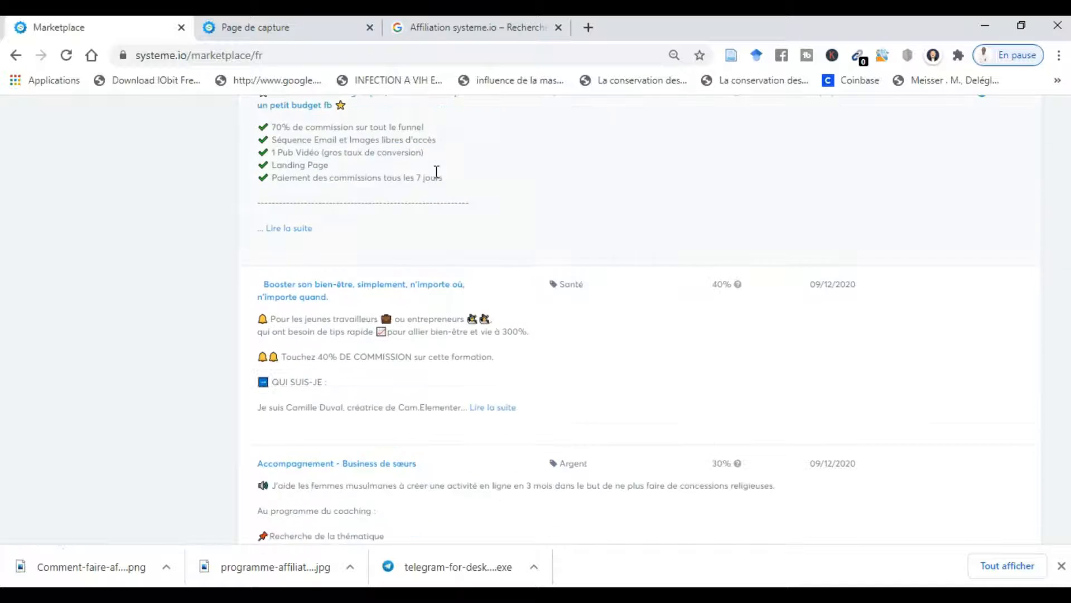
pyautogui.scroll(-10, 439, 179)
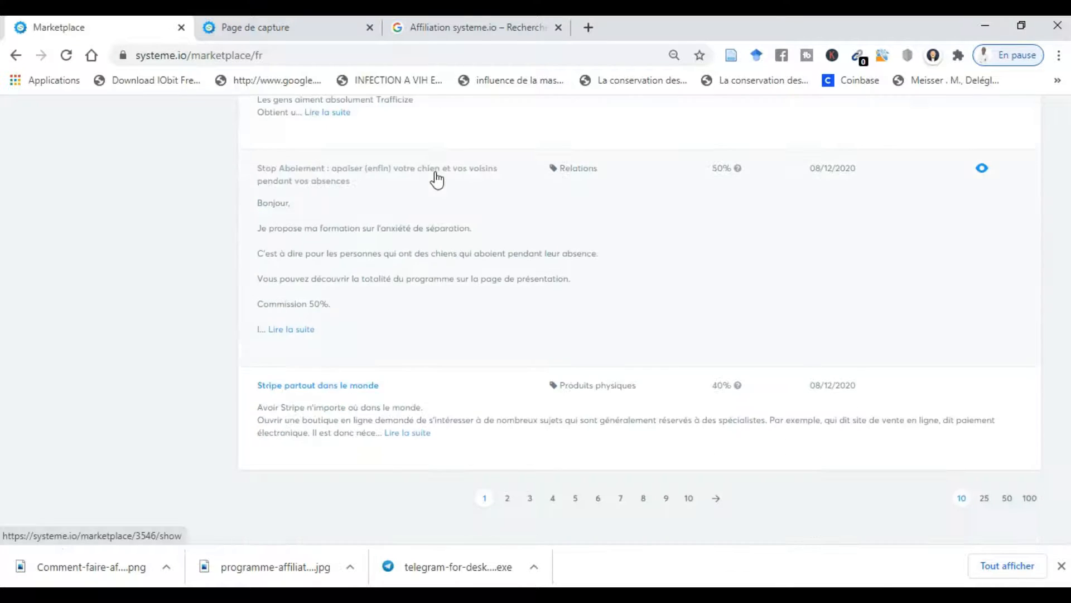
pyautogui.scroll(12, 437, 178)
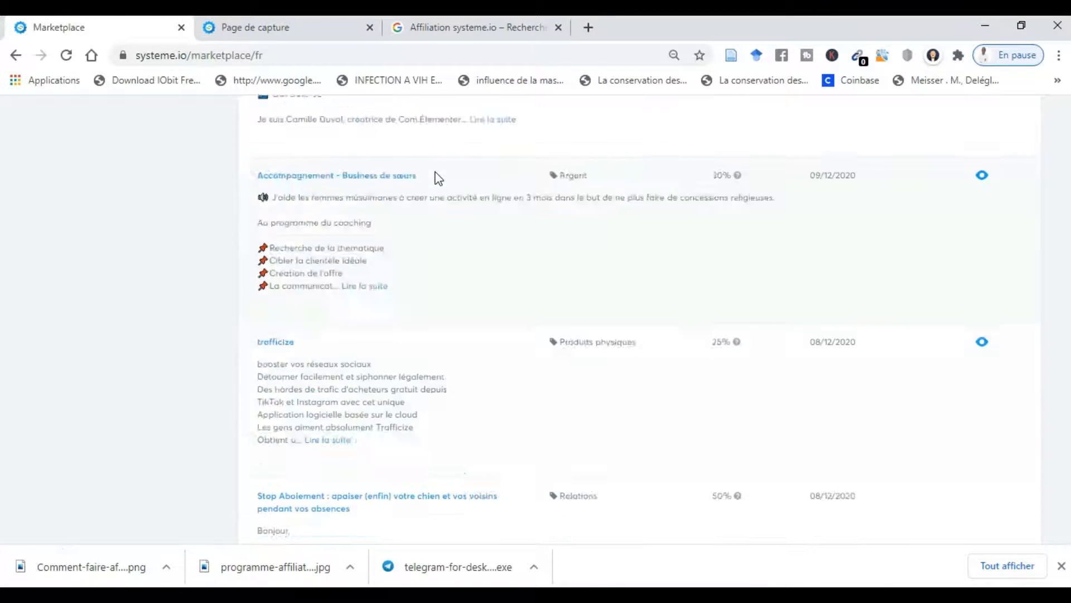
pyautogui.scroll(10, 437, 173)
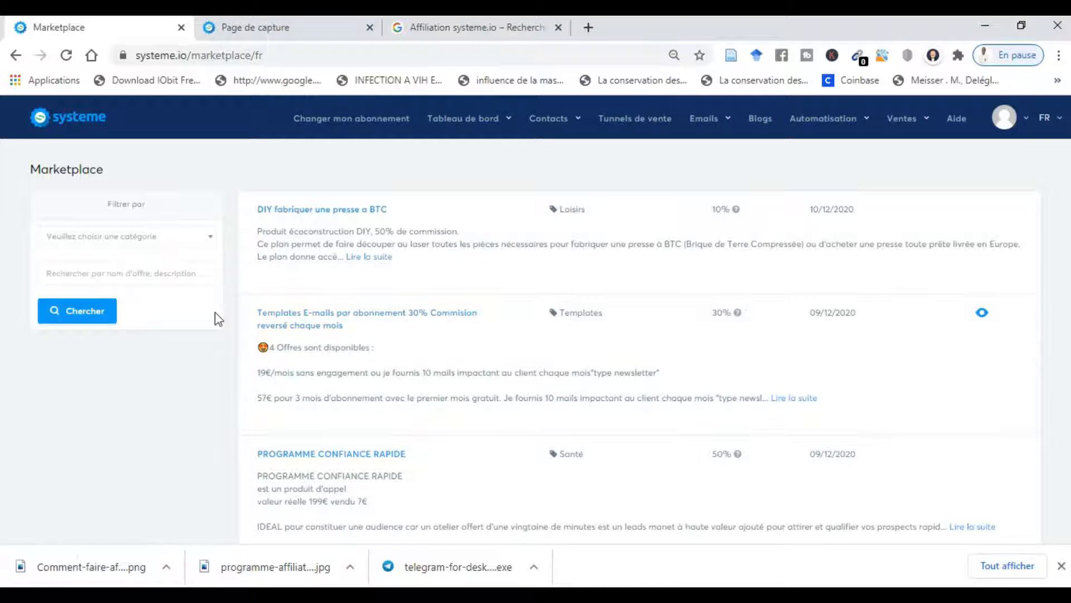
# - Search the Marketplace for "Gagner de l'argent" in the category "Produits d'information" with the subcategory "Argent"
pyautogui.click(181, 243)
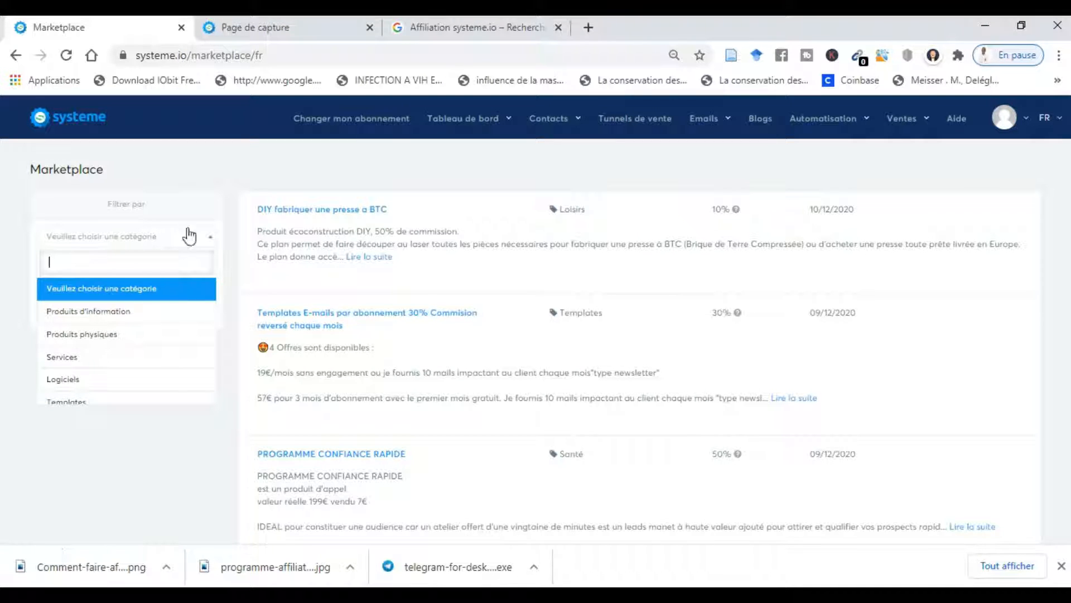
pyautogui.click(98, 311)
pyautogui.click(138, 271)
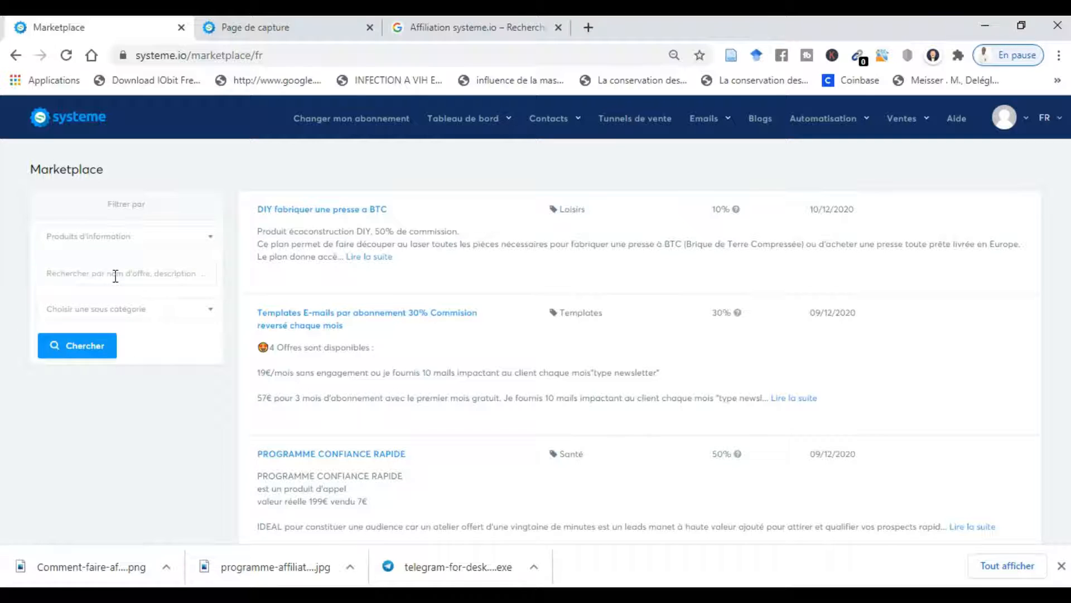
pyautogui.click(115, 276)
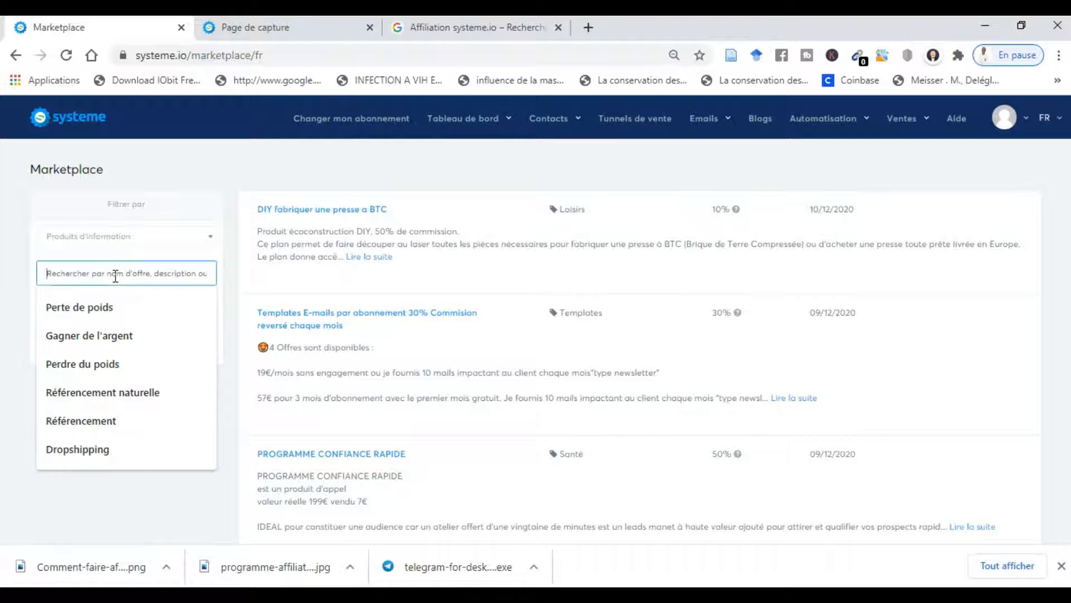
pyautogui.click(86, 336)
pyautogui.click(112, 318)
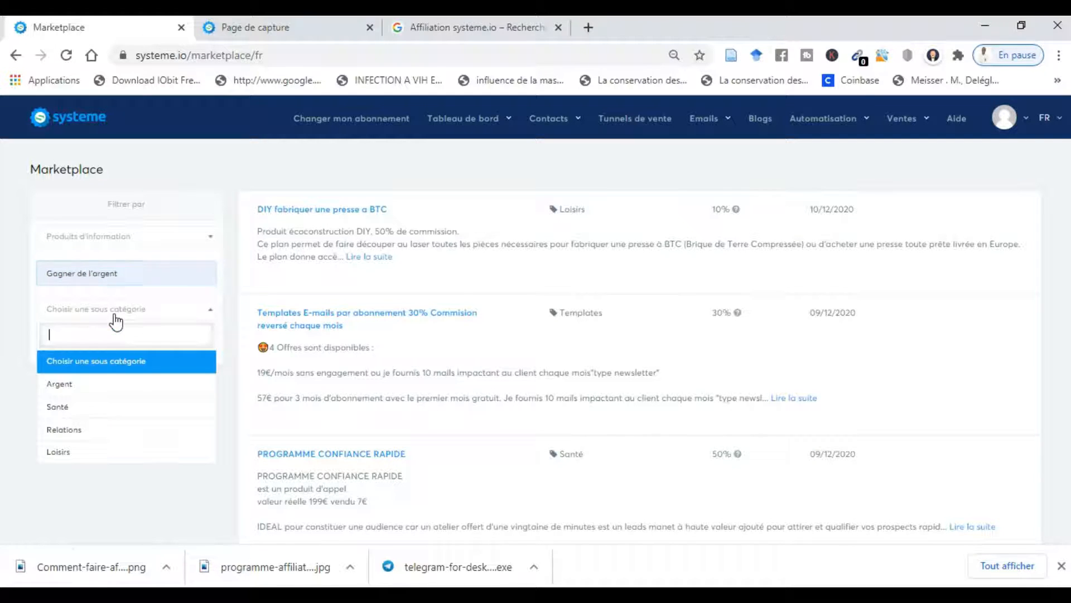
pyautogui.click(70, 391)
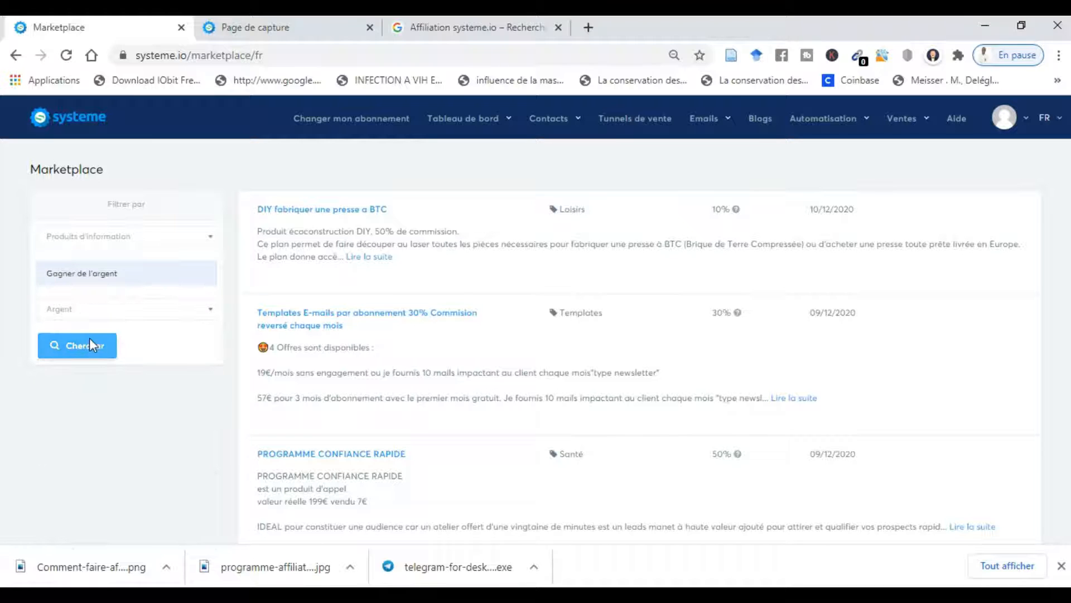
pyautogui.click(91, 341)
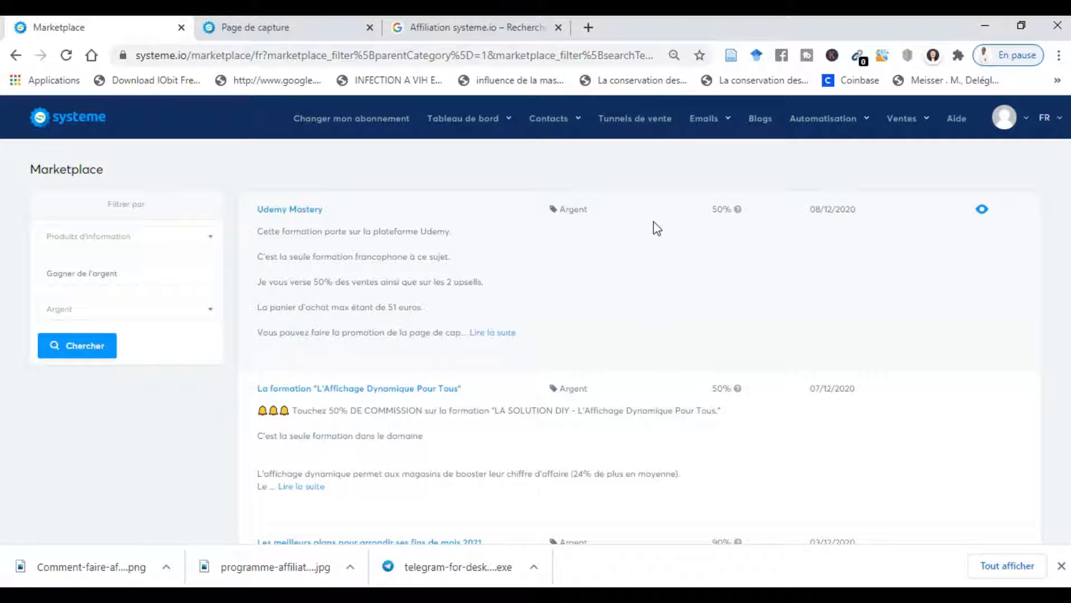
# - Check the commission rate of the Udemy Mastery offer and open its detail page
pyautogui.moveTo(707, 218); pyautogui.dragTo(738, 214)
pyautogui.click(705, 220)
pyautogui.click(285, 216)
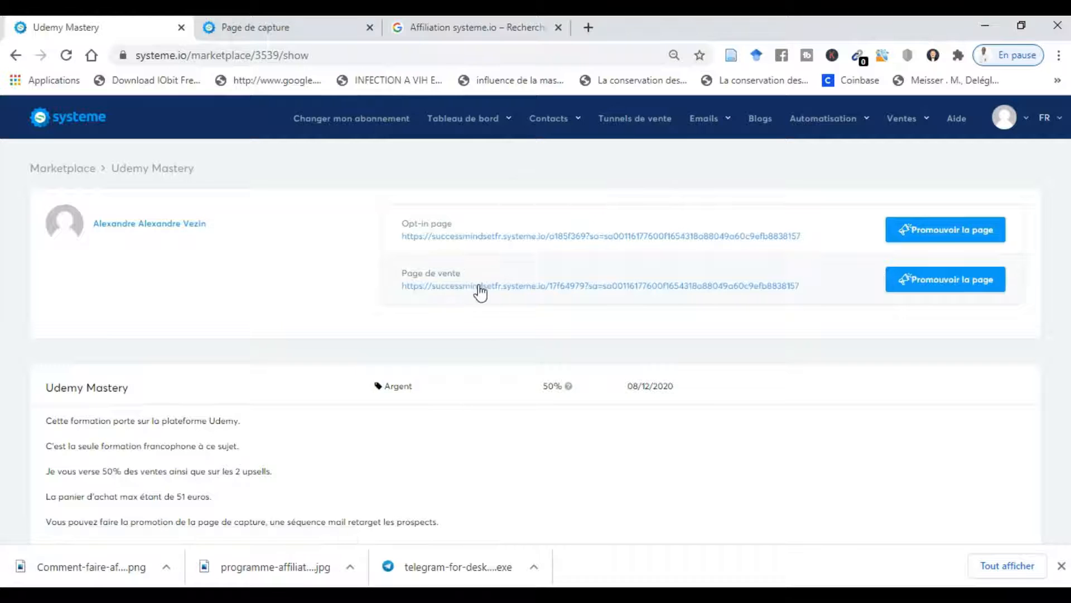
# - Display the affiliate link for promoting the offer's opt-in page, select the whole link and close the dialog
pyautogui.click(933, 245)
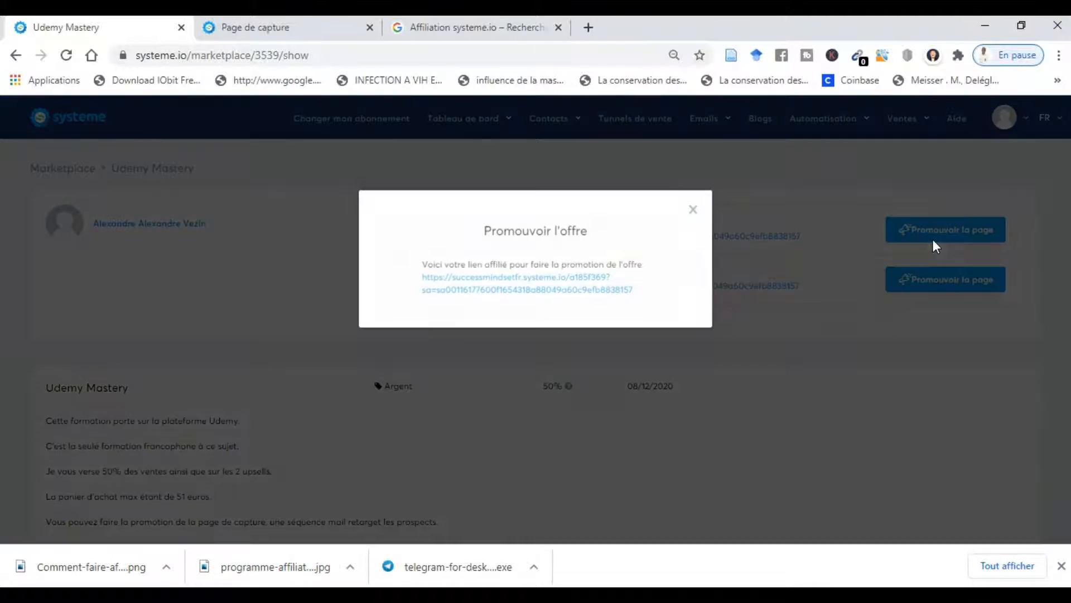
pyautogui.moveTo(418, 275); pyautogui.dragTo(584, 299)
pyautogui.click(406, 310)
pyautogui.moveTo(421, 282); pyautogui.dragTo(646, 314)
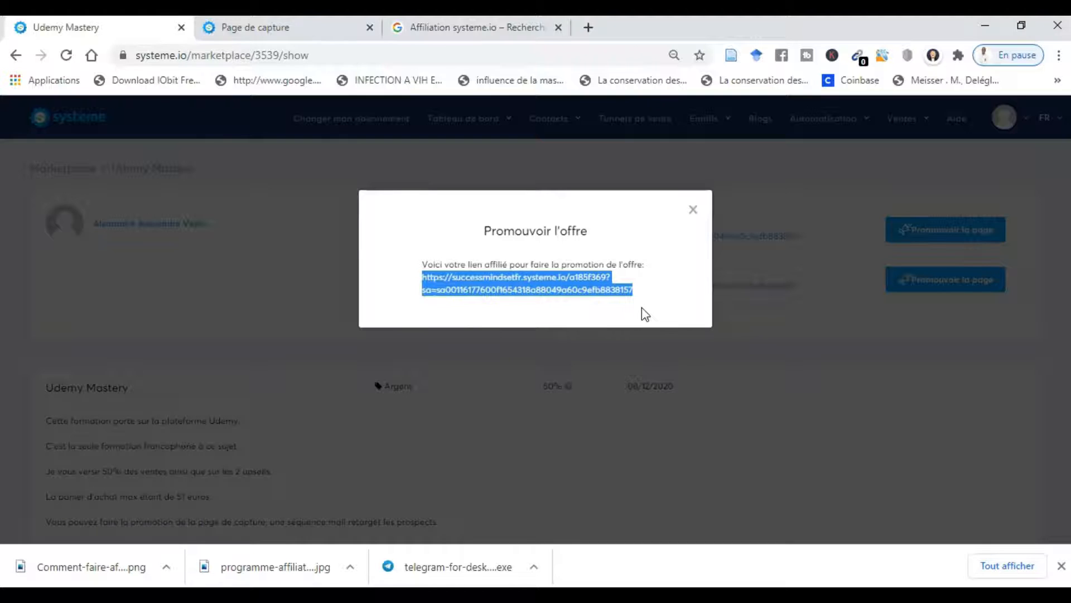
pyautogui.click(693, 210)
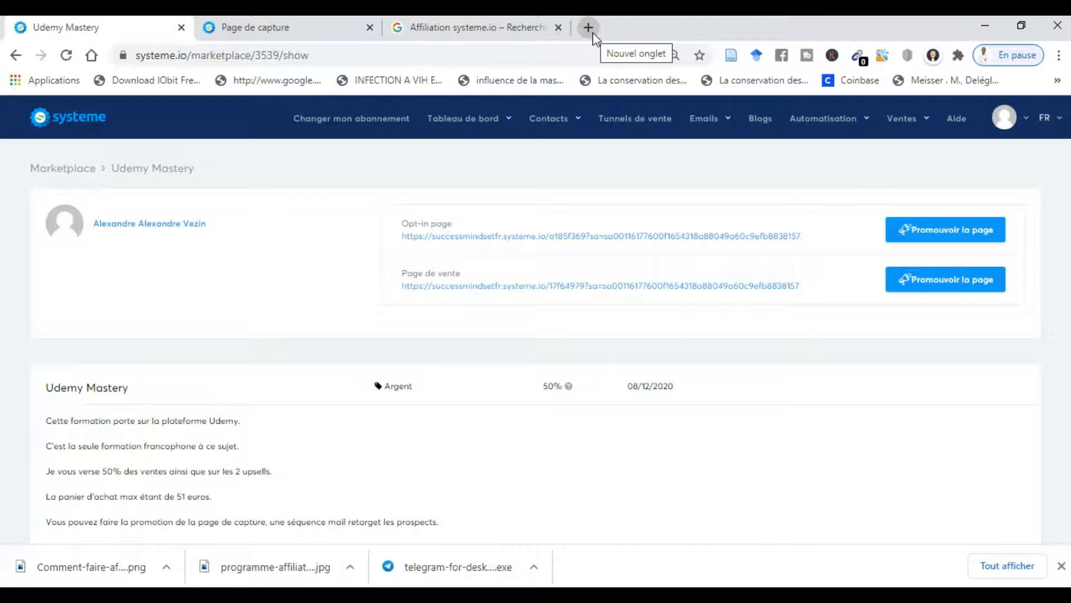
# - Open the offer's opt-in page through its affiliate link and view the sign-up form
pyautogui.click(608, 237)
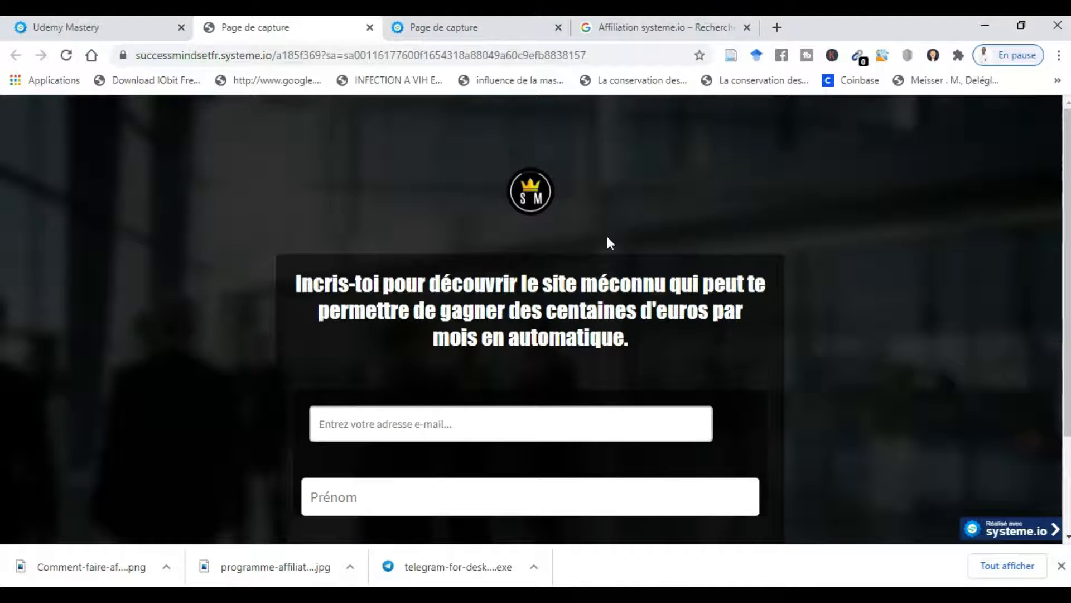
pyautogui.moveTo(1065, 180); pyautogui.dragTo(1065, 301)
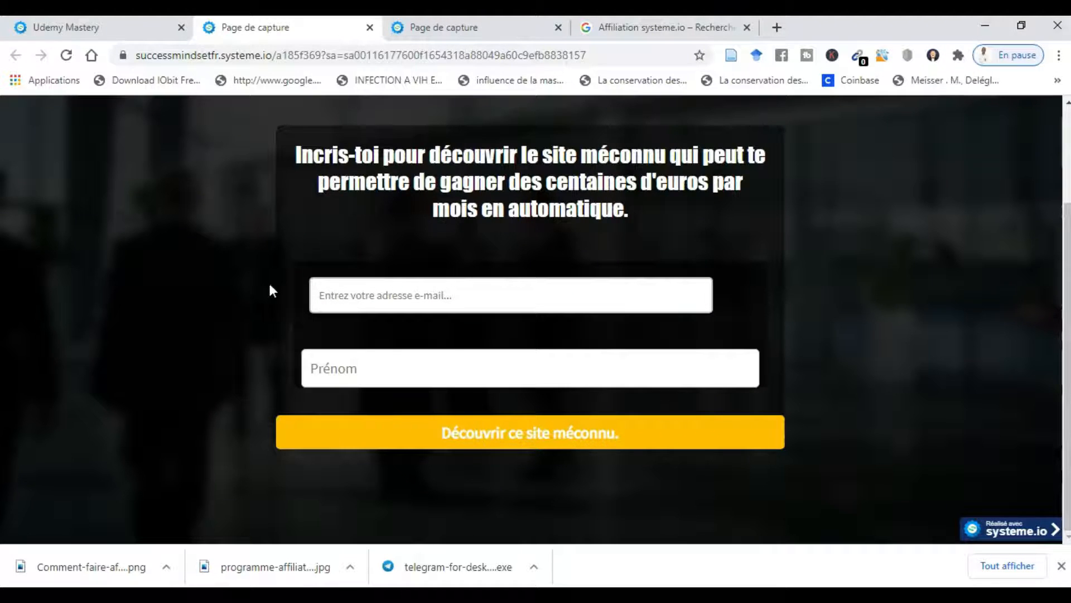
# - Return to the Udemy Mastery offer page and read its full description, comparing it with the opt-in page
pyautogui.click(109, 29)
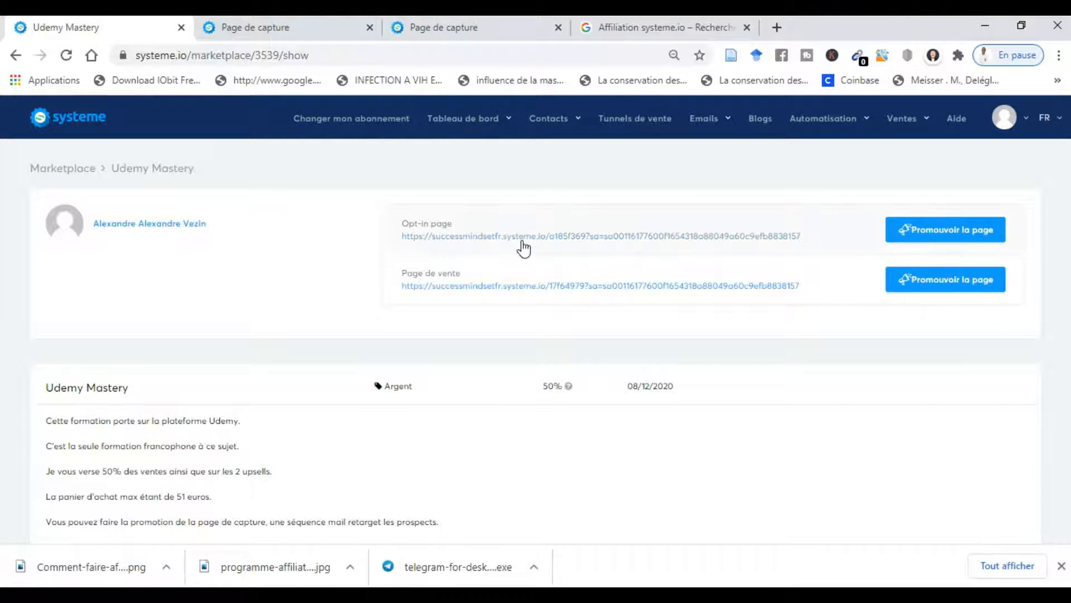
pyautogui.click(275, 29)
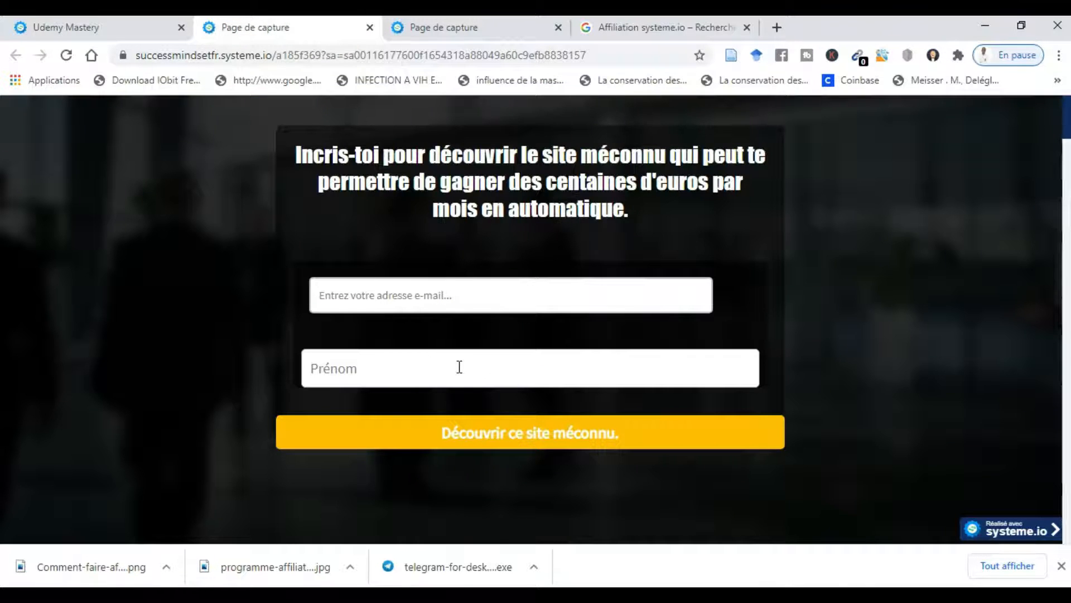
pyautogui.click(69, 31)
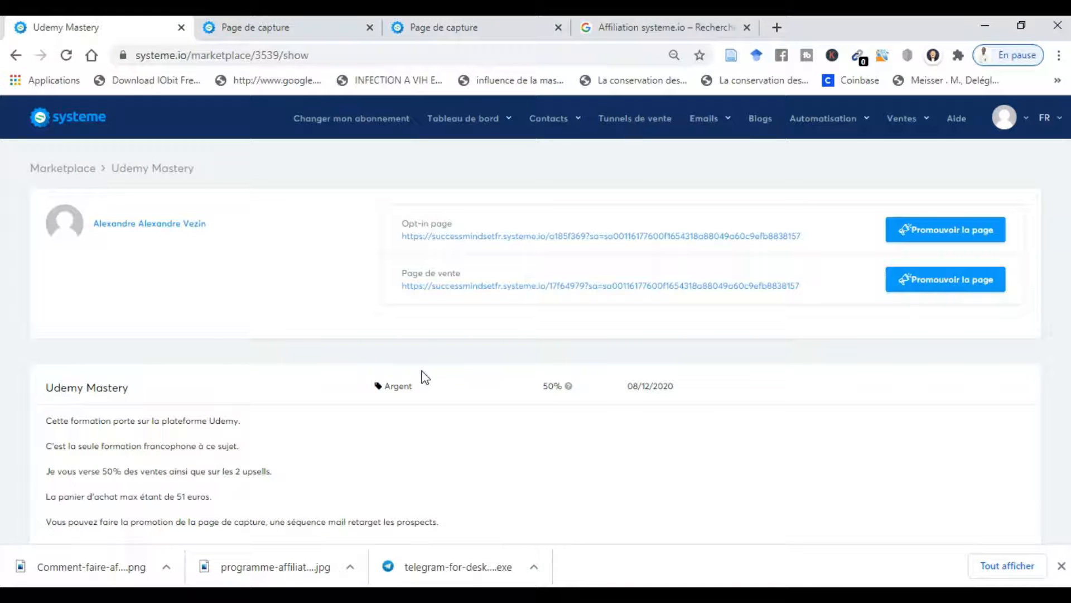
pyautogui.moveTo(525, 388); pyautogui.dragTo(583, 399)
pyautogui.click(943, 459)
pyautogui.scroll(-4, 943, 459)
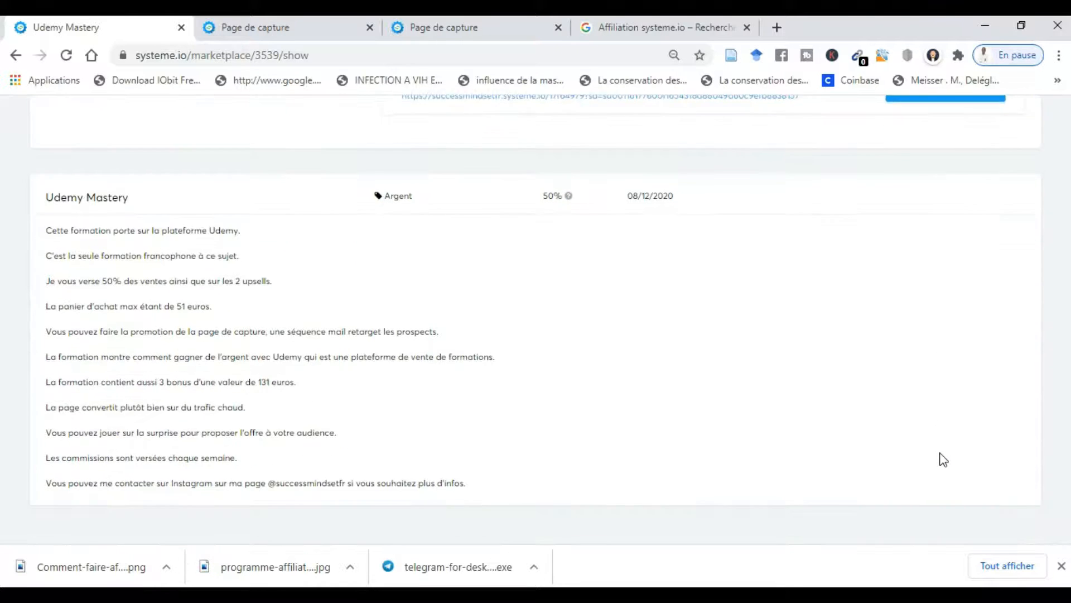
pyautogui.scroll(4, 943, 459)
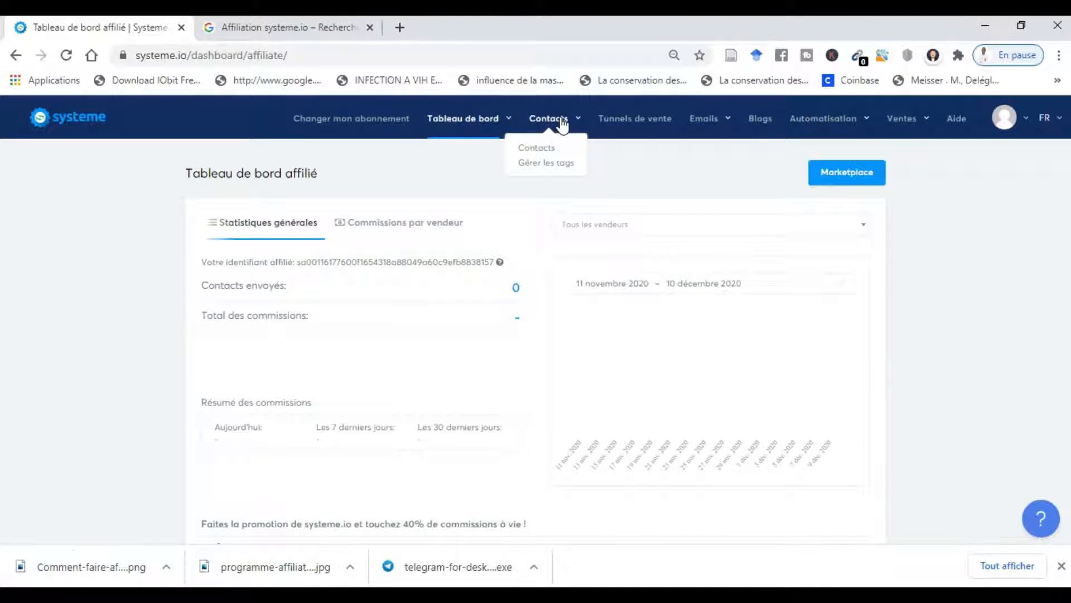
# - Open the contact list and look through the available contact filters
pyautogui.click(548, 149)
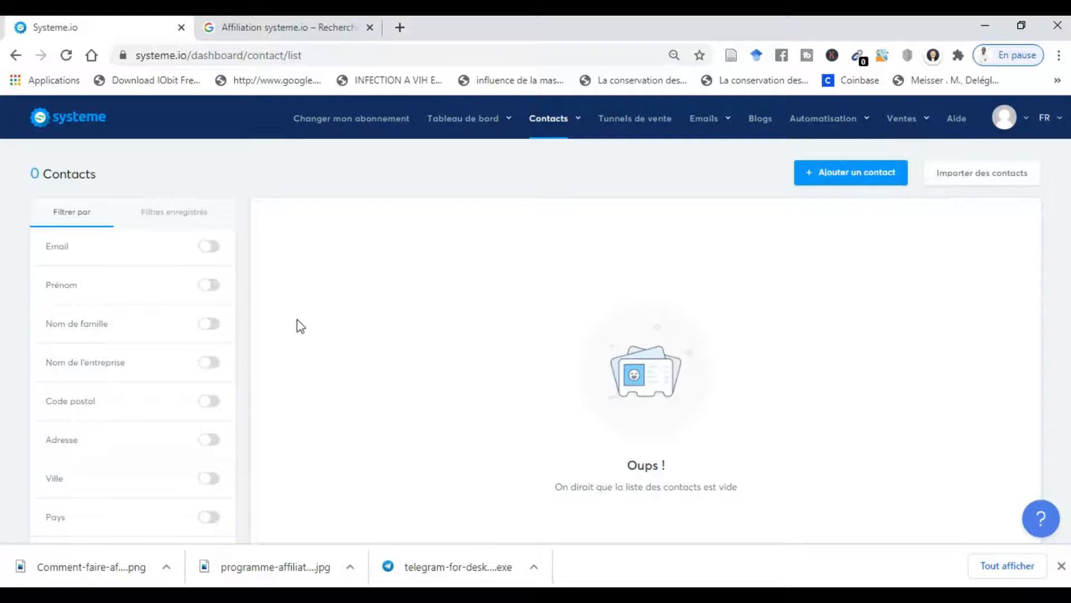
pyautogui.scroll(-3, 575, 320)
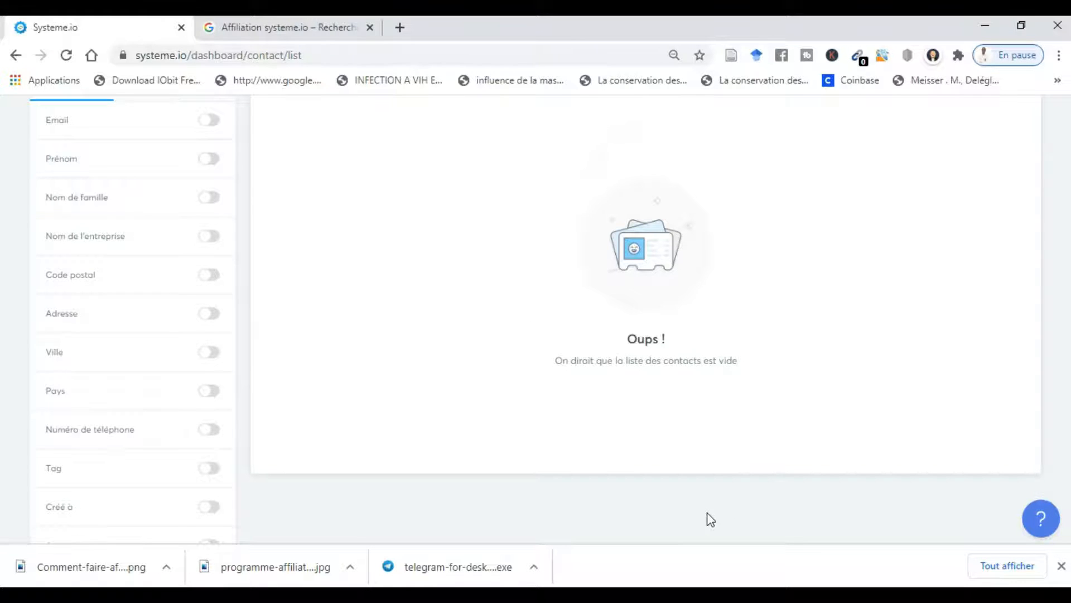
pyautogui.scroll(-3, 707, 513)
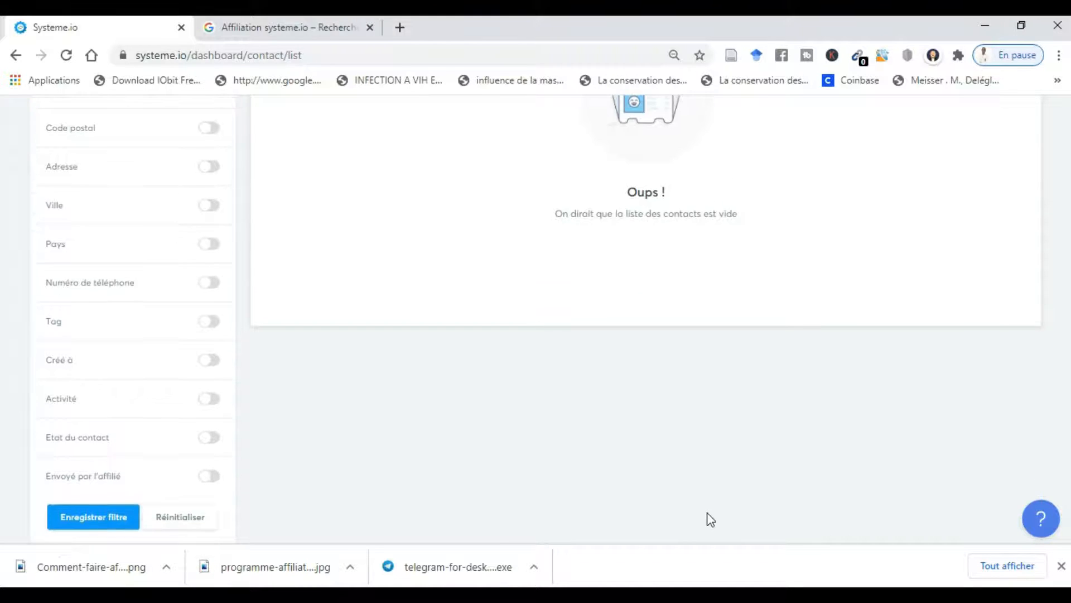
pyautogui.scroll(5, 710, 519)
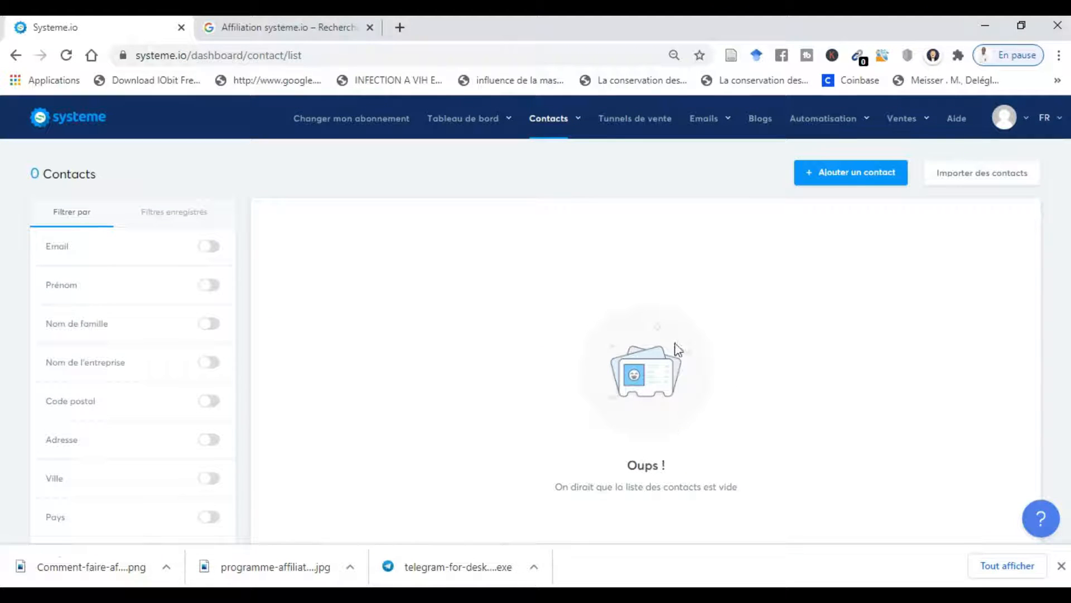
# - Open the contact tag management page and create a tag named "Devenir youtubeur"
pyautogui.moveTo(574, 119)
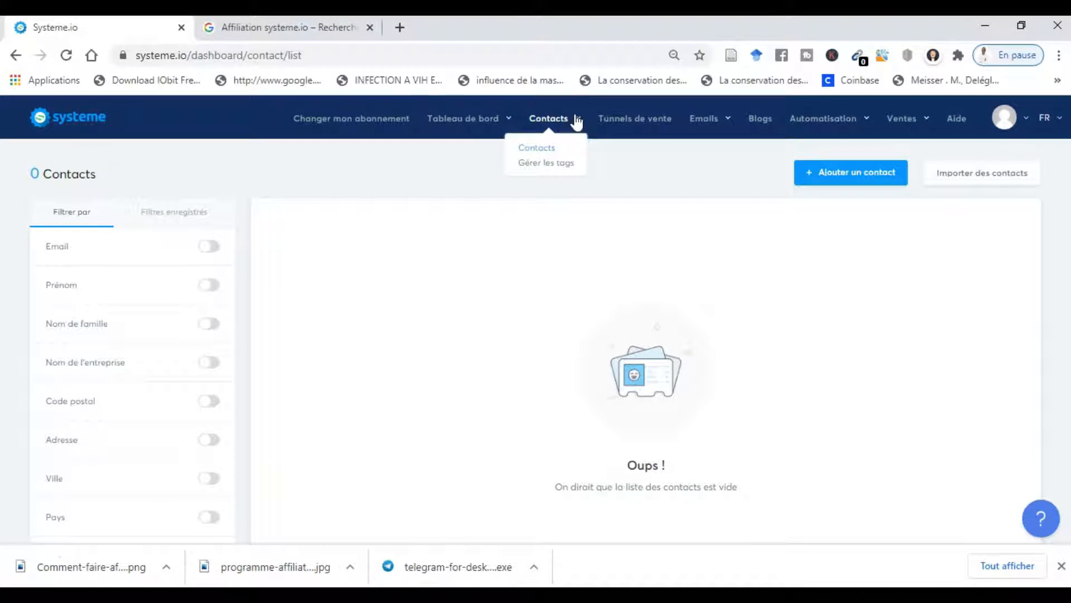
pyautogui.click(561, 160)
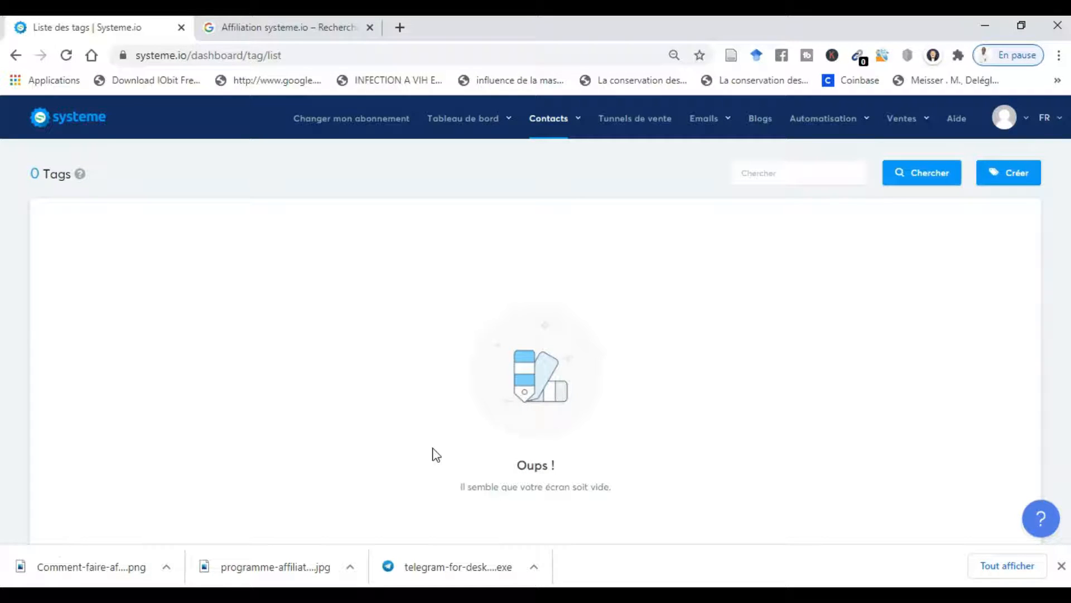
pyautogui.click(1003, 176)
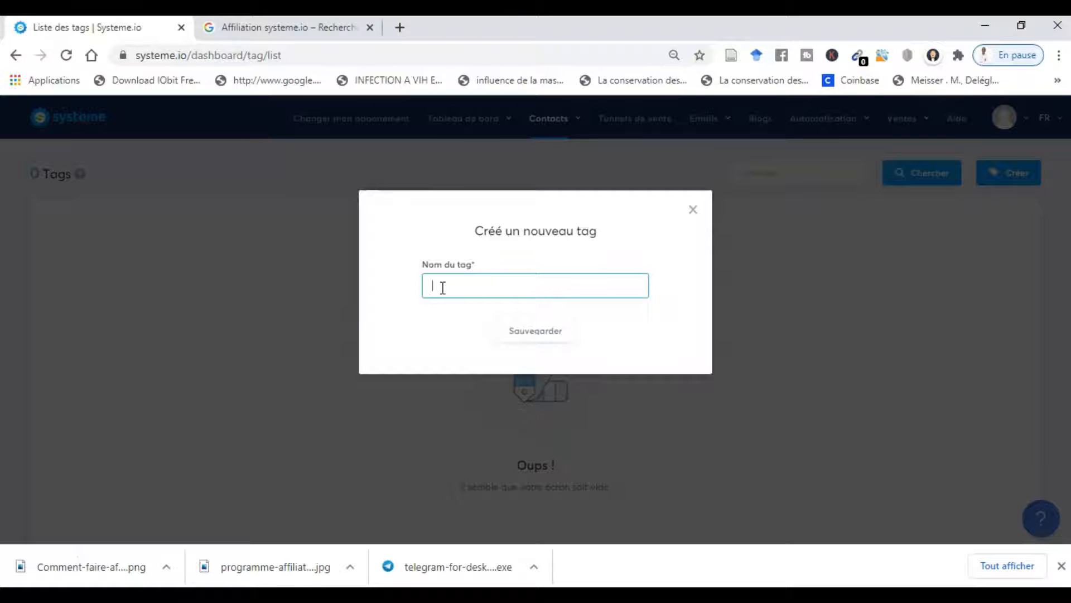
pyautogui.write('Devenir ou')
pyautogui.press('BackSpace')
pyautogui.press('BackSpace')
pyautogui.write('youtubeur')
pyautogui.click(525, 335)
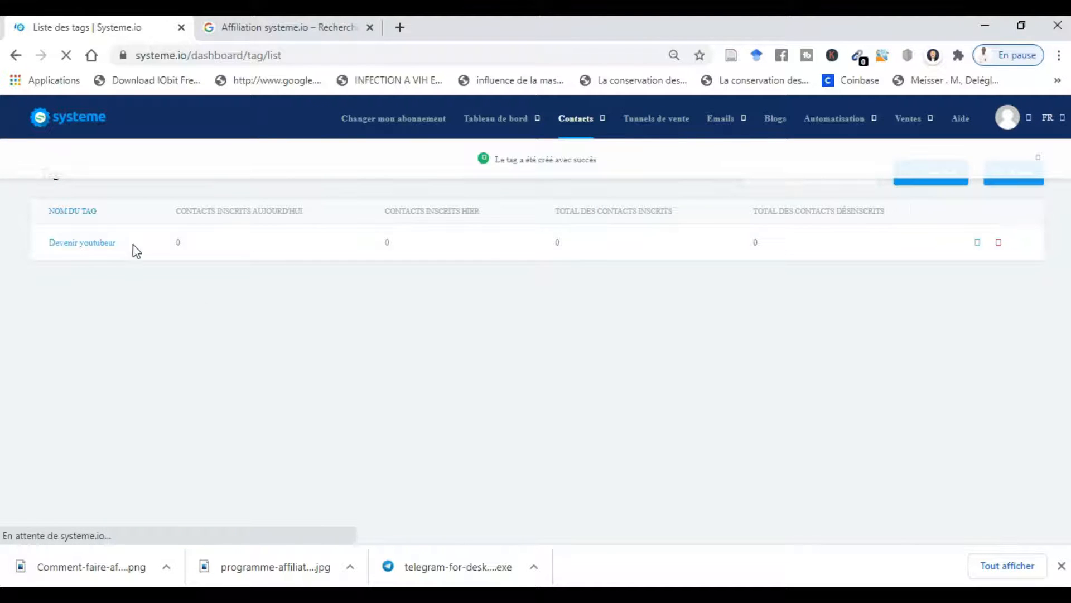
# - Create a second contact tag named "Reussir sur Facebook"
pyautogui.click(1027, 178)
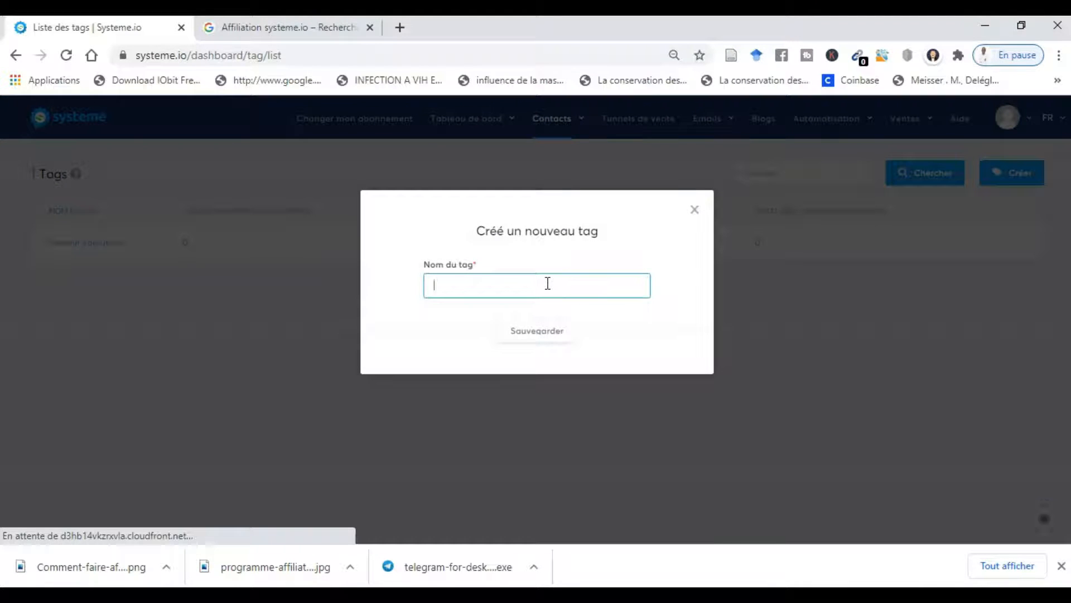
pyautogui.write('Reussir sur Facebook')
pyautogui.click(531, 337)
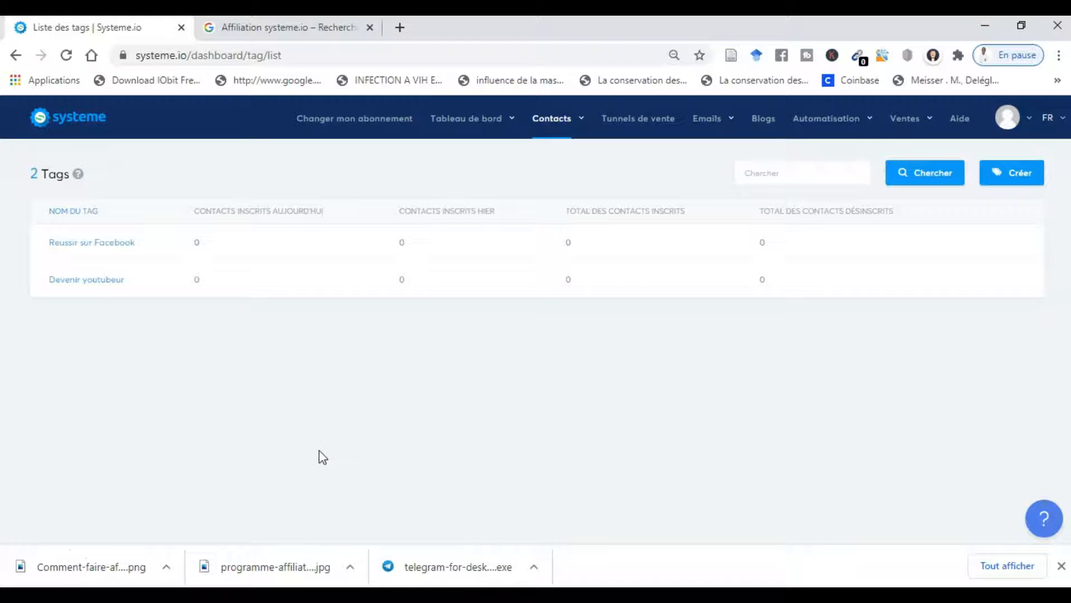
pyautogui.click(95, 254)
# - Review the fields and tag choices of the new contact form, then return to the contact list without saving
pyautogui.moveTo(550, 128)
pyautogui.click(531, 151)
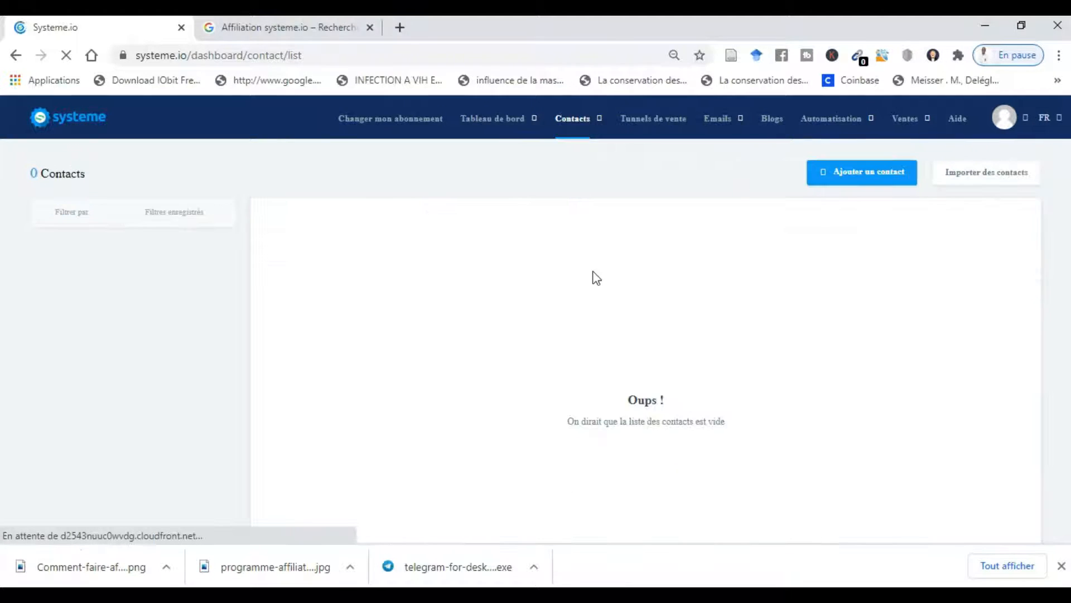
pyautogui.click(864, 177)
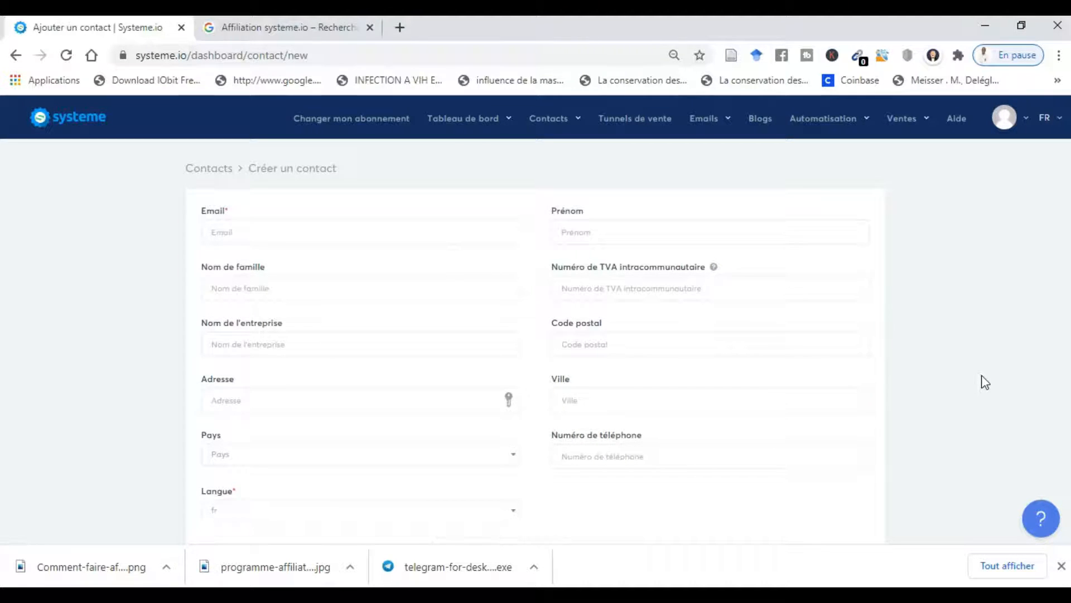
pyautogui.scroll(-5, 985, 382)
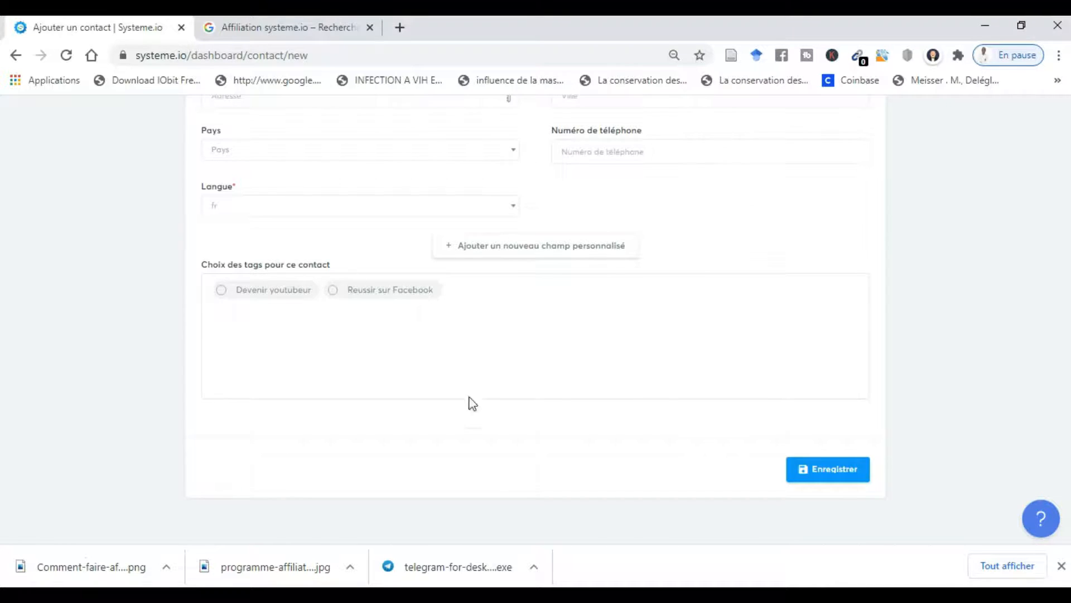
pyautogui.scroll(5, 469, 401)
pyautogui.click(226, 170)
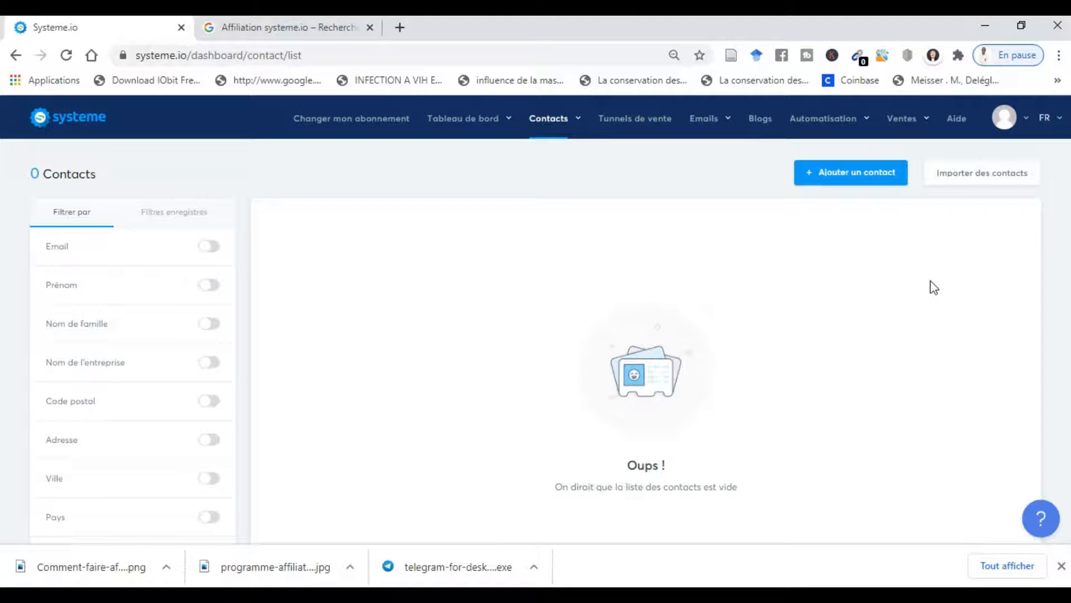
# - Open the contact import page and review its instructions, CSV file options, delimiter and tag selection
pyautogui.click(984, 178)
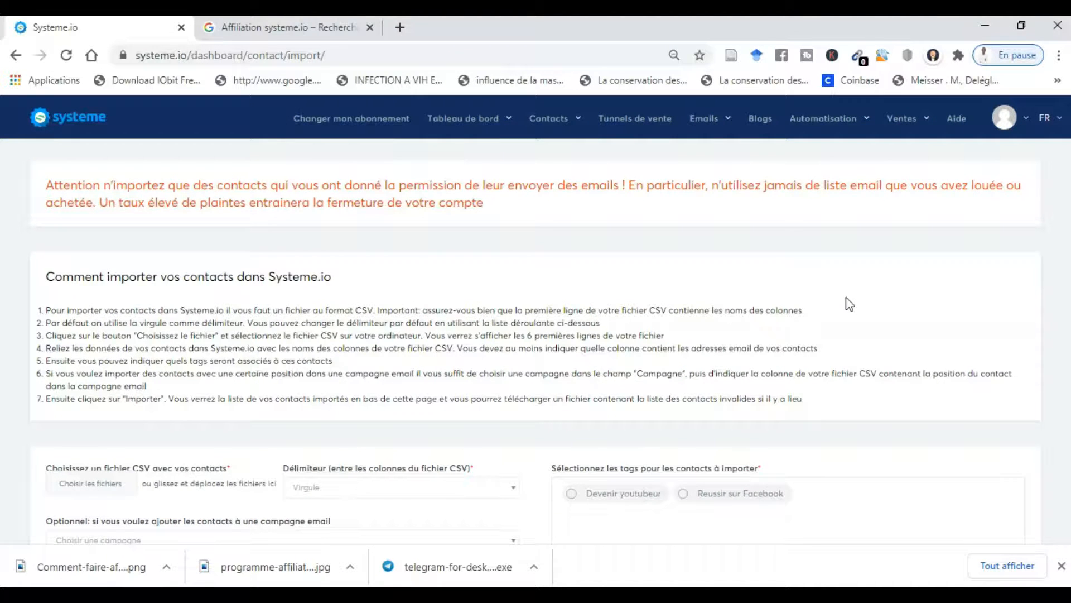
pyautogui.scroll(-5, 846, 297)
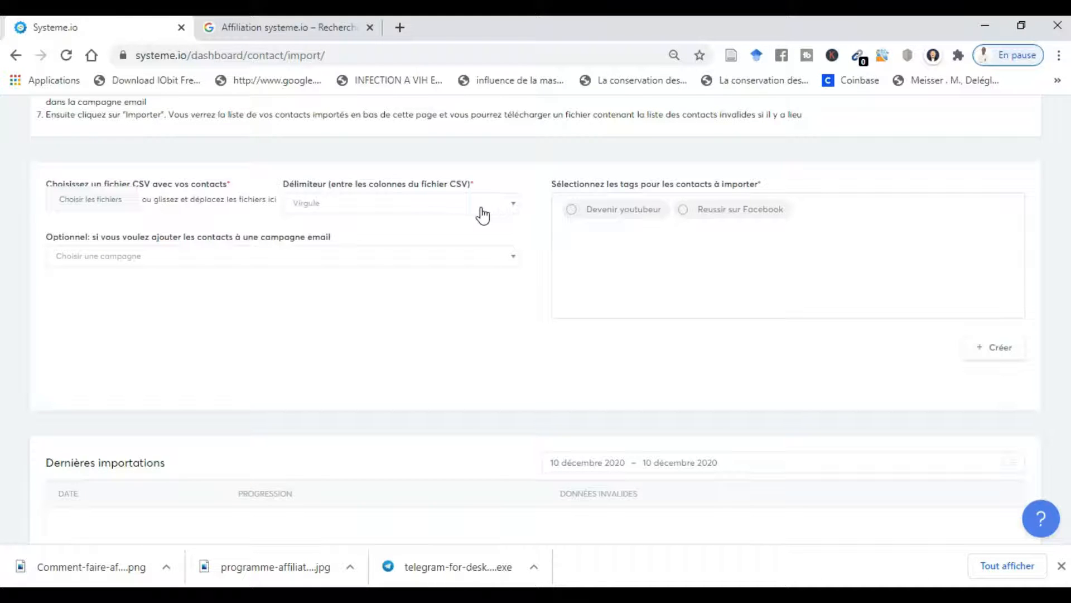
pyautogui.scroll(5, 1059, 270)
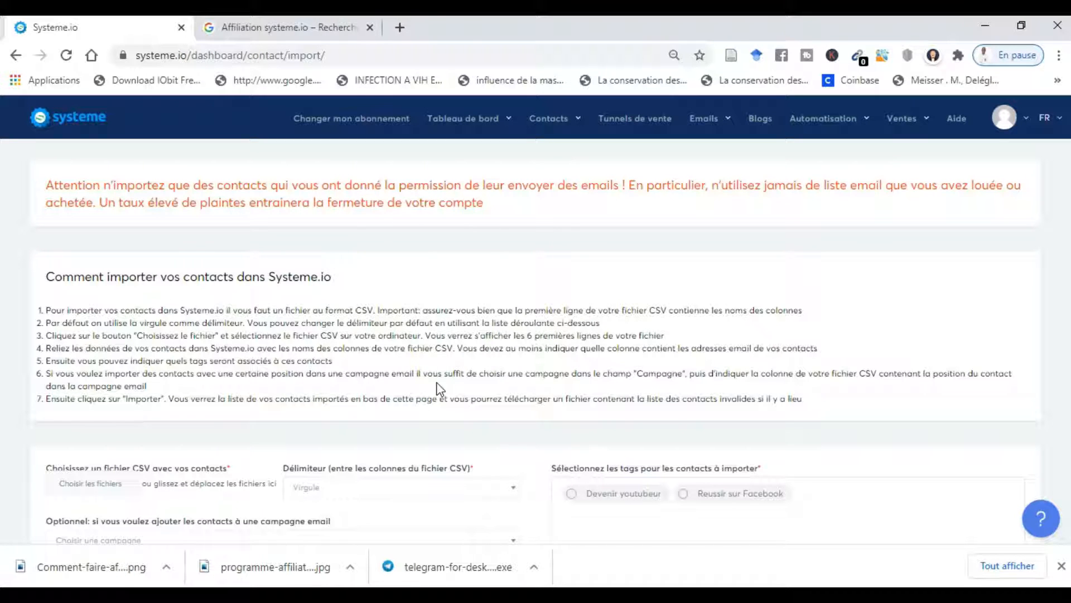
pyautogui.scroll(-1, 799, 446)
pyautogui.scroll(-3, 798, 445)
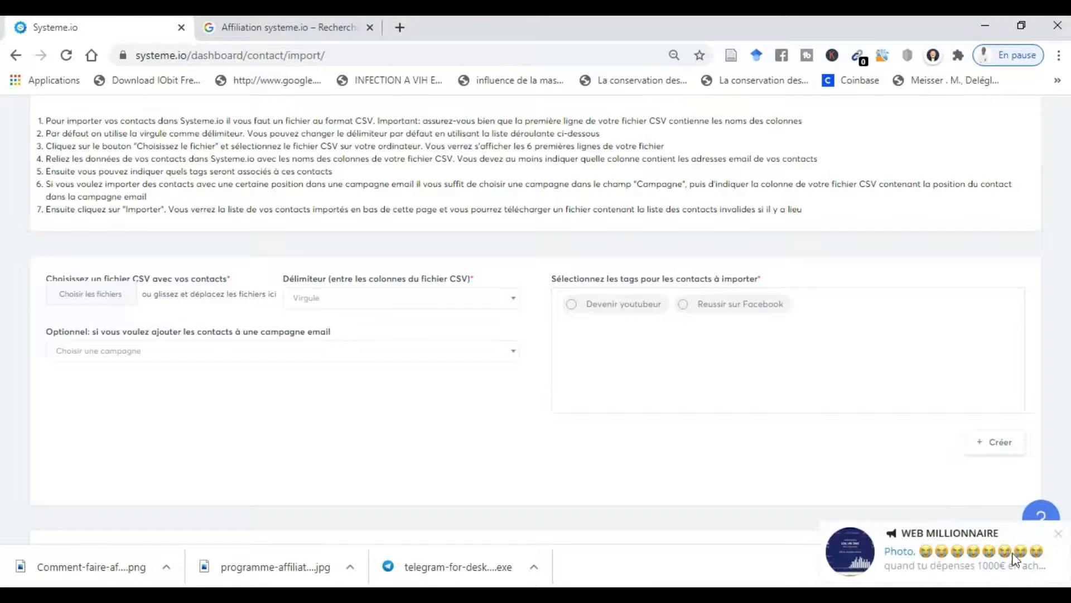
pyautogui.click(1055, 537)
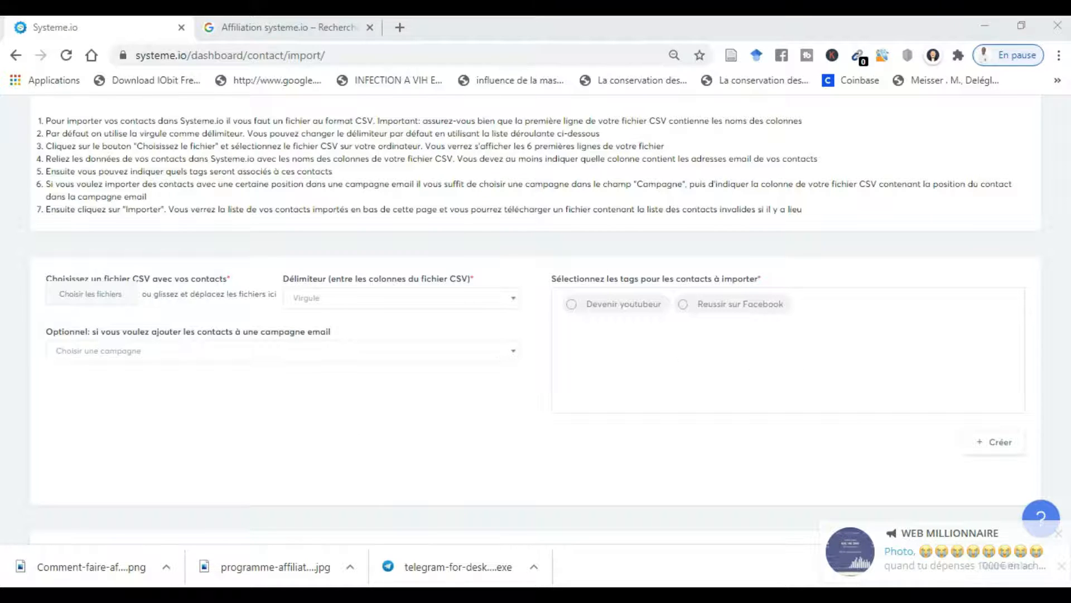
pyautogui.scroll(3, 545, 470)
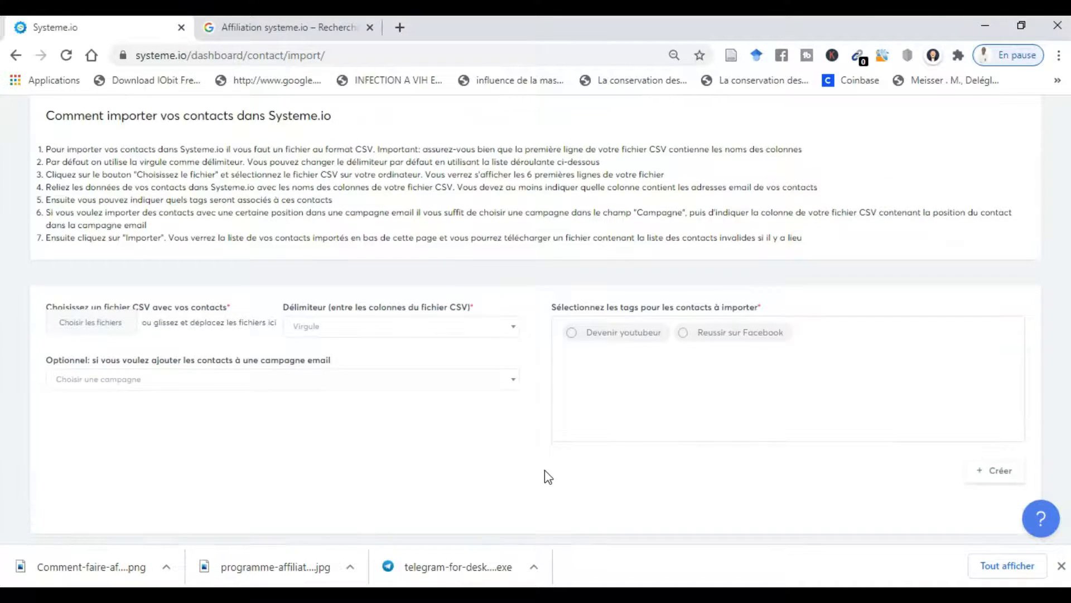
pyautogui.scroll(1, 545, 470)
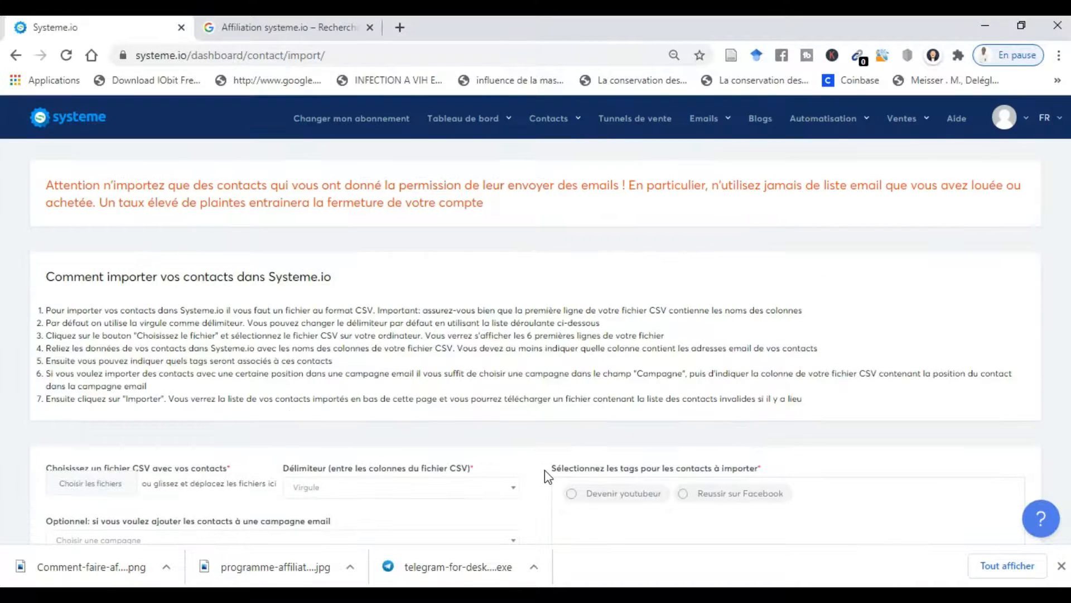
# - Create a sales funnel named "Facebook business" of the type "Construisez votre audience"
pyautogui.click(633, 119)
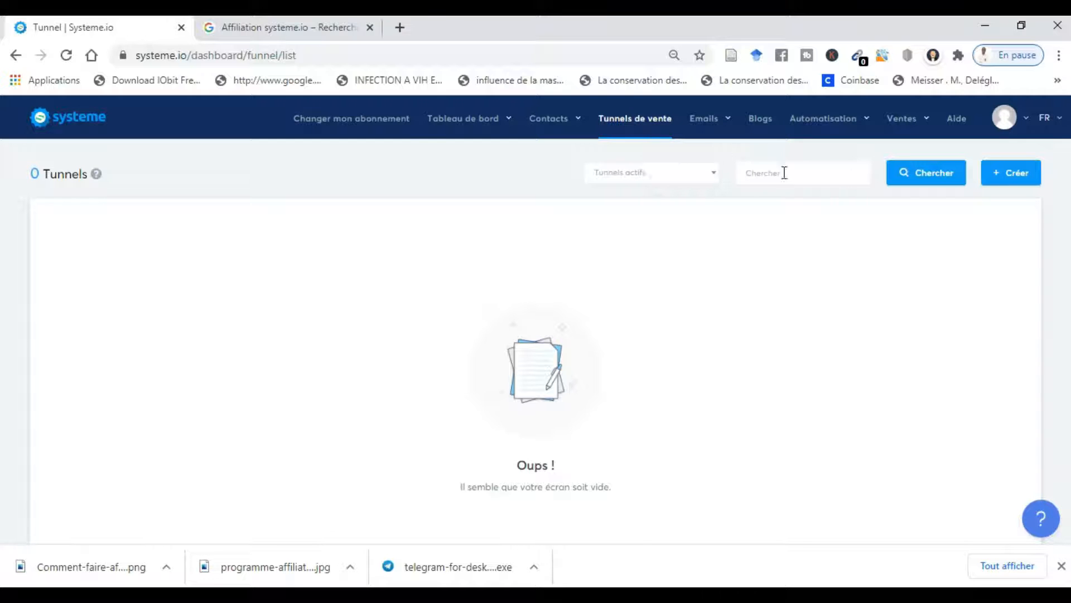
pyautogui.click(1005, 173)
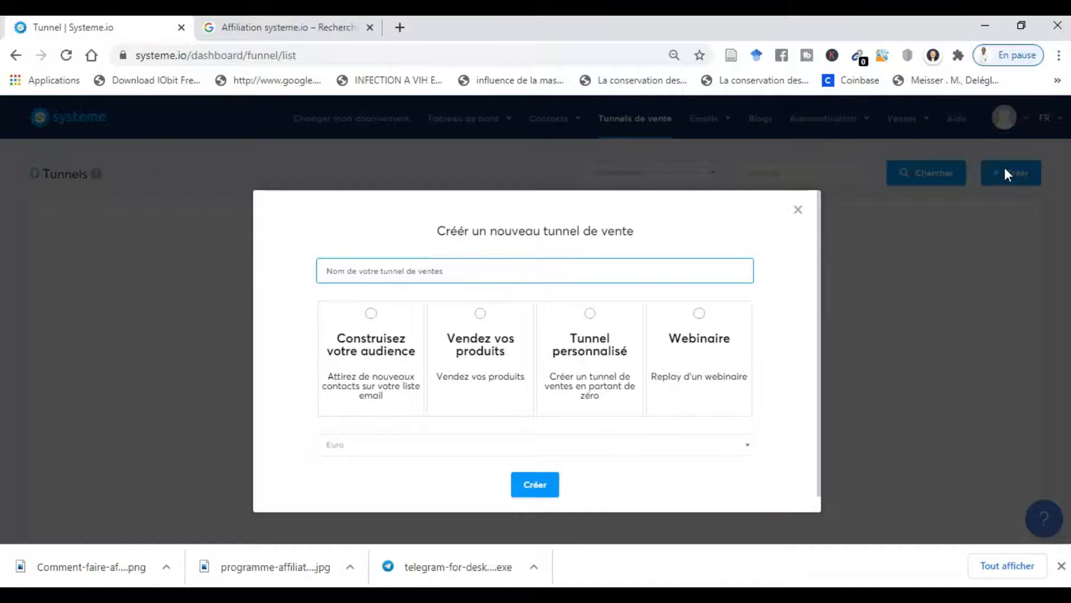
pyautogui.write('Fo')
pyautogui.write('ce')
pyautogui.write('b')
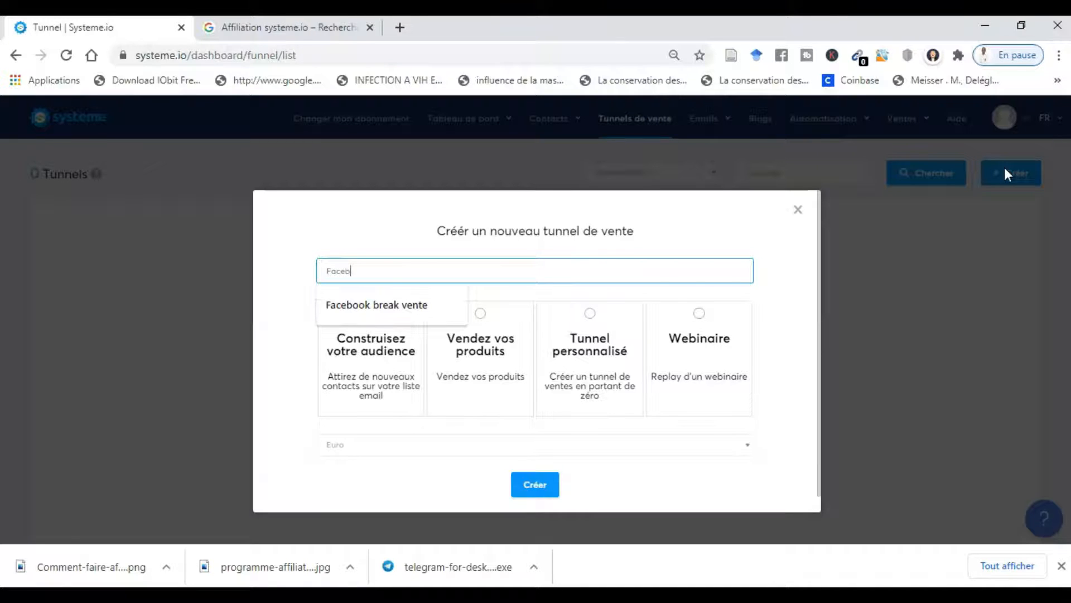
pyautogui.write('ook business')
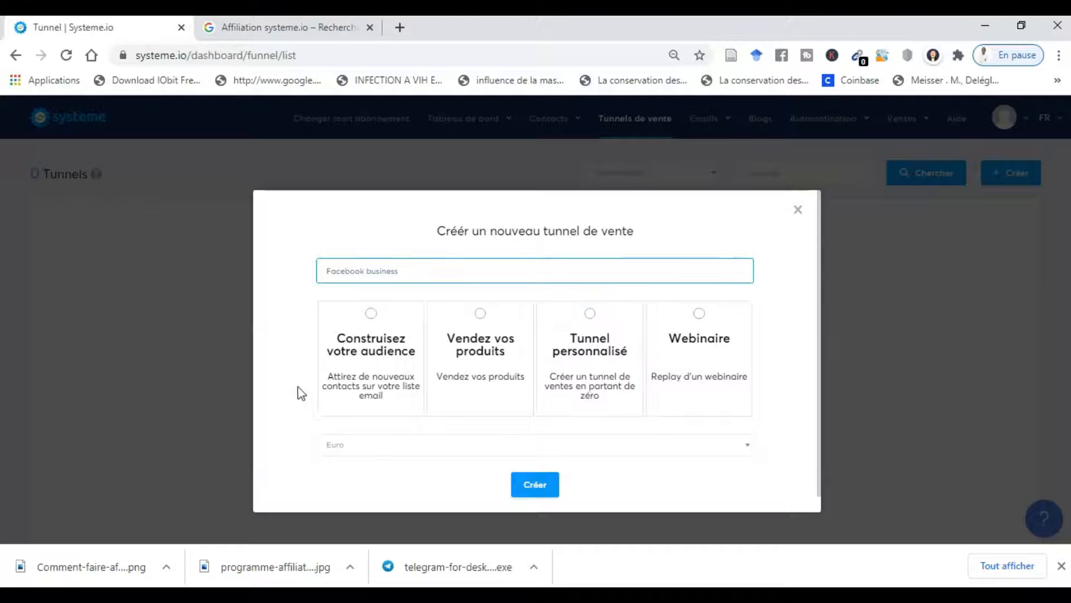
pyautogui.click(375, 336)
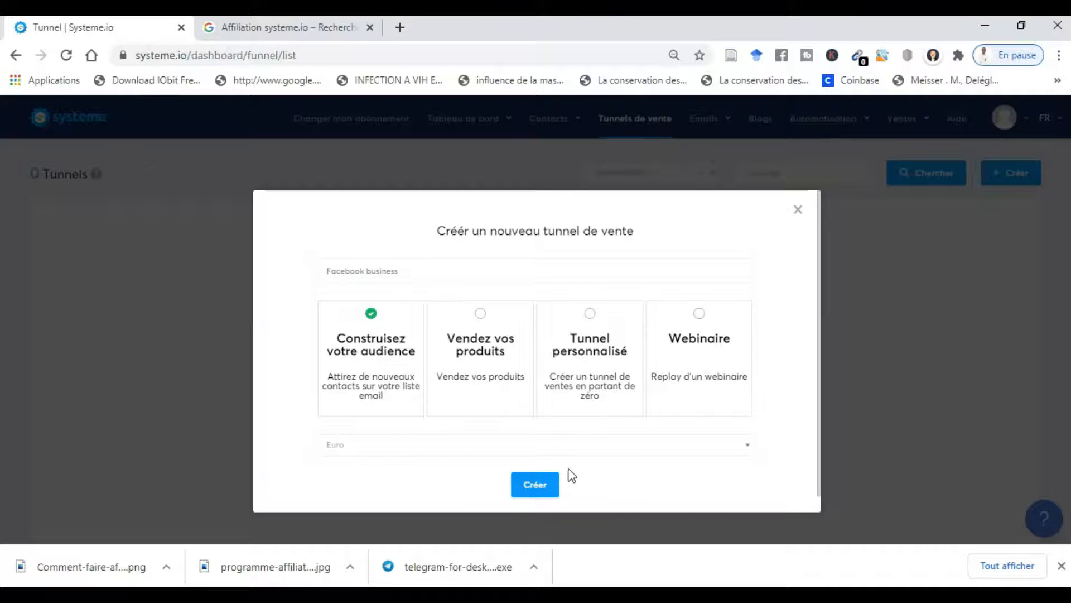
pyautogui.click(548, 485)
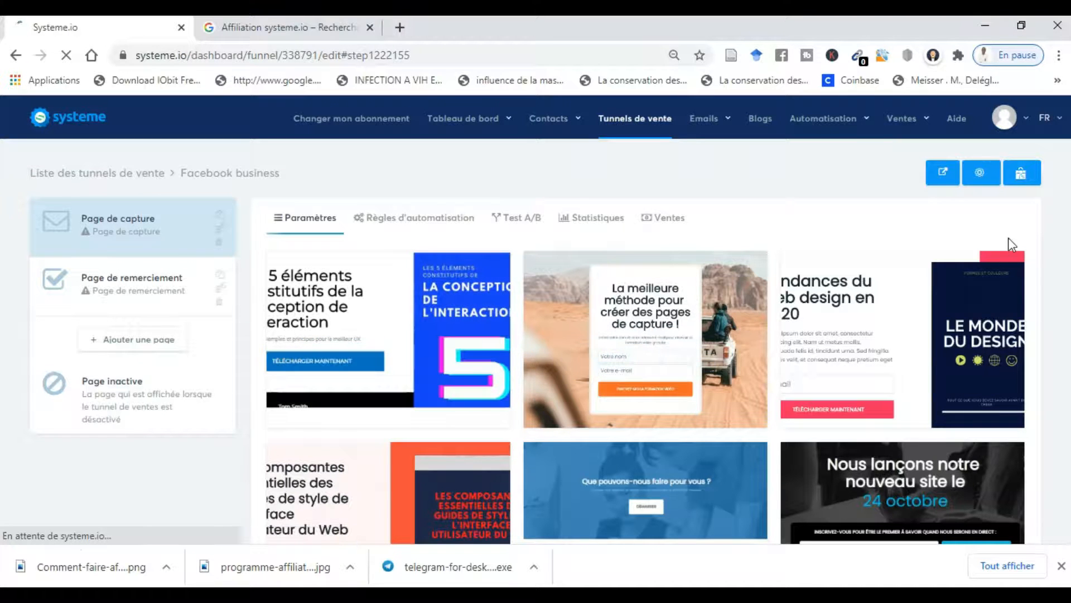
# - Choose the desert-photo template titled "La meilleure méthode pour créer des pages de capture !" for the funnel's capture page
pyautogui.scroll(-2, 1054, 271)
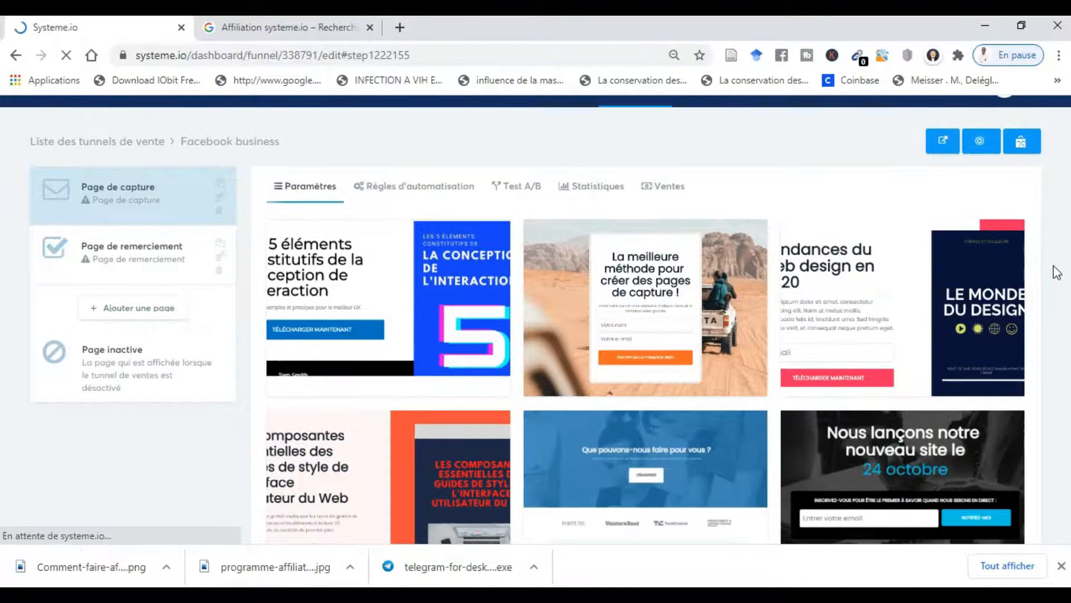
pyautogui.scroll(-3, 1057, 272)
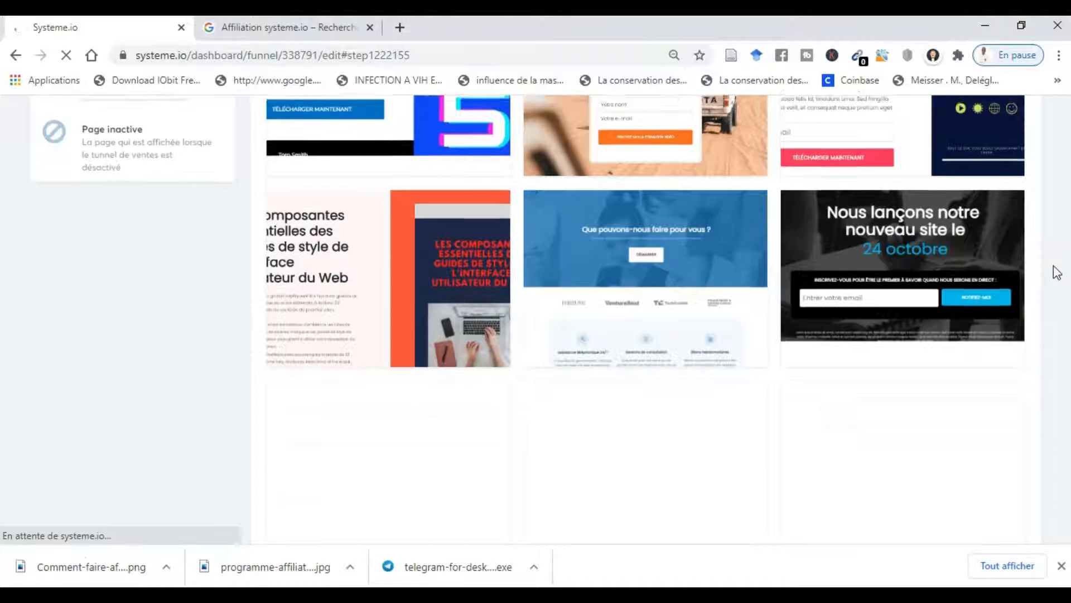
pyautogui.scroll(1, 1054, 273)
pyautogui.scroll(-5, 1054, 272)
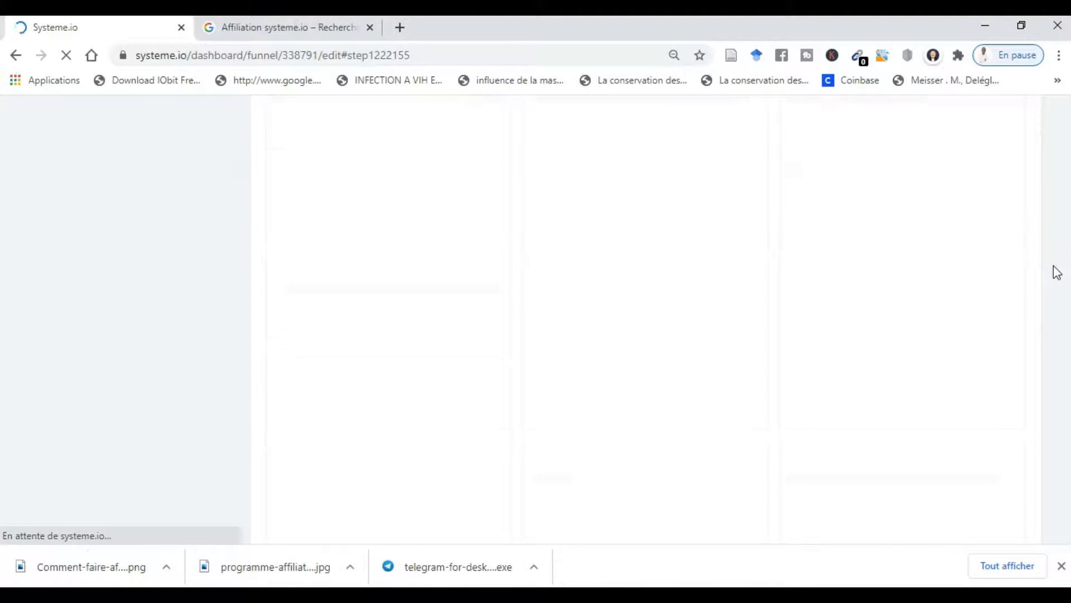
pyautogui.scroll(6, 1056, 272)
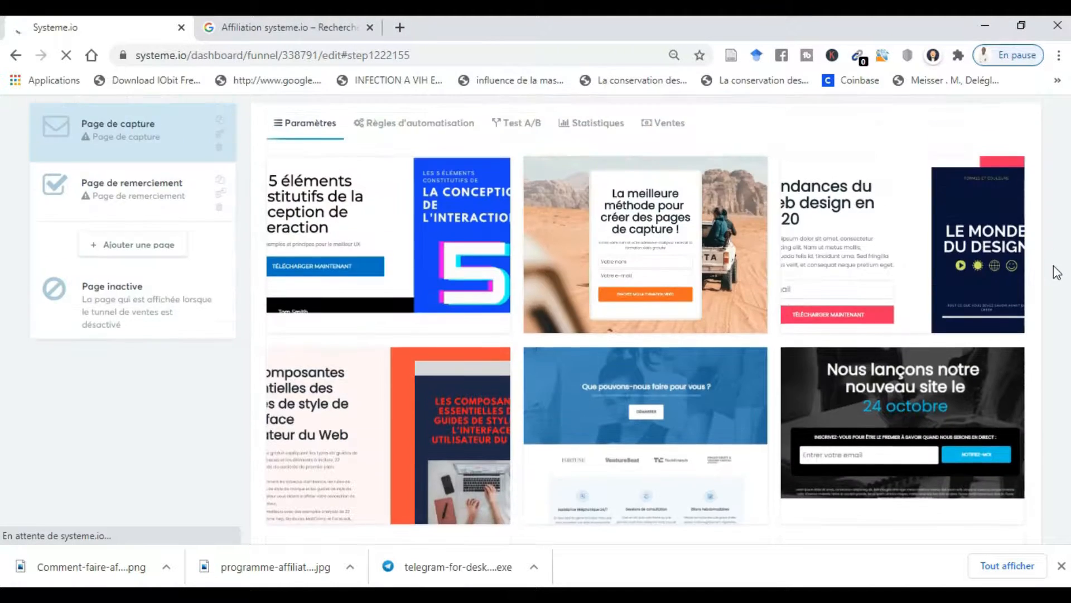
pyautogui.scroll(1, 1057, 272)
pyautogui.scroll(-5, 1056, 272)
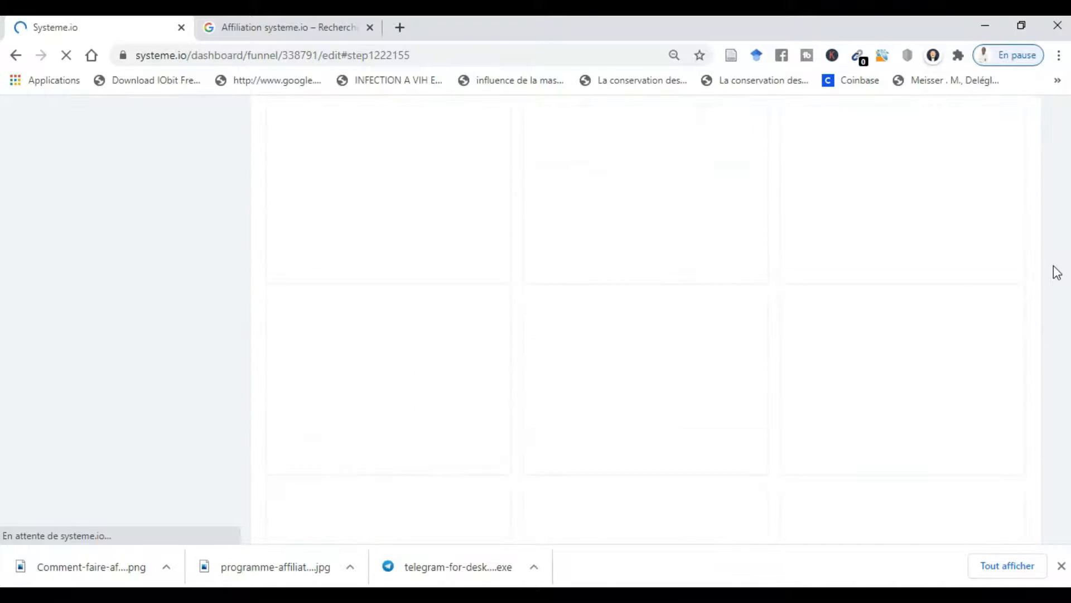
pyautogui.scroll(3, 1056, 272)
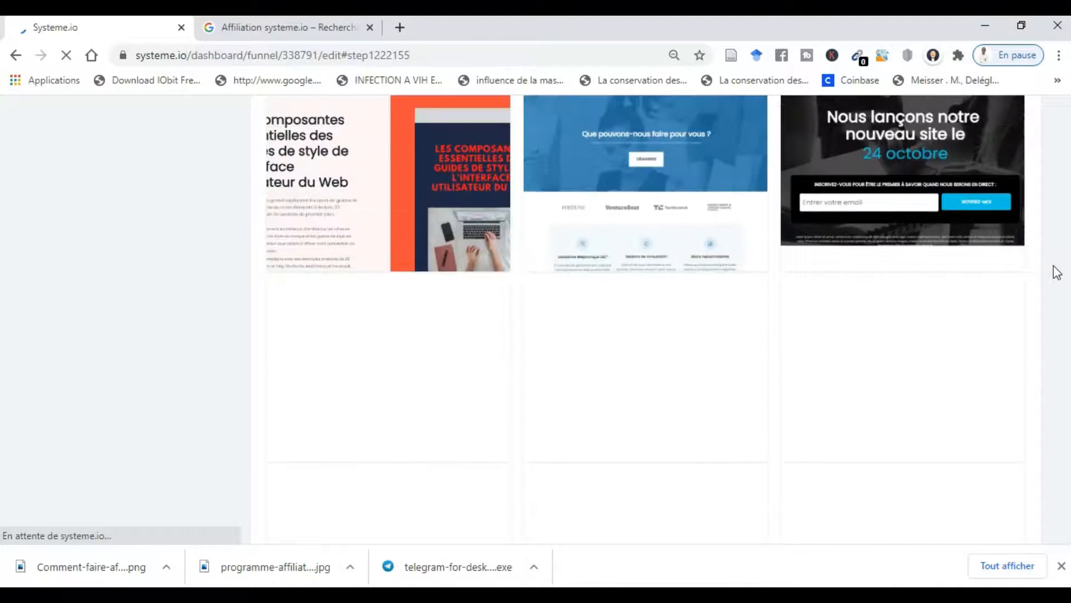
pyautogui.scroll(3, 1057, 273)
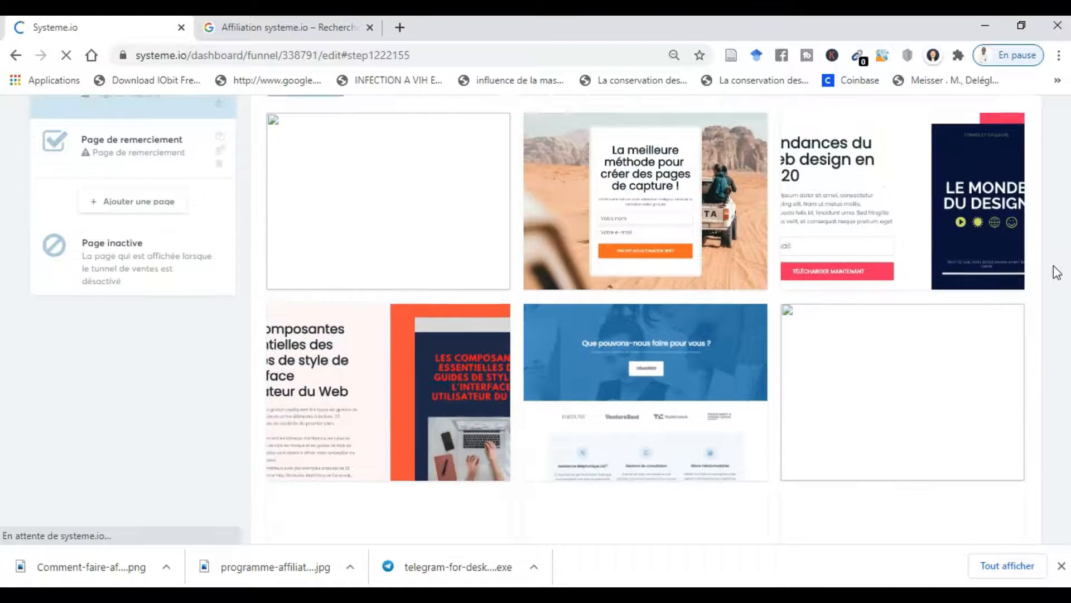
pyautogui.scroll(1, 1056, 272)
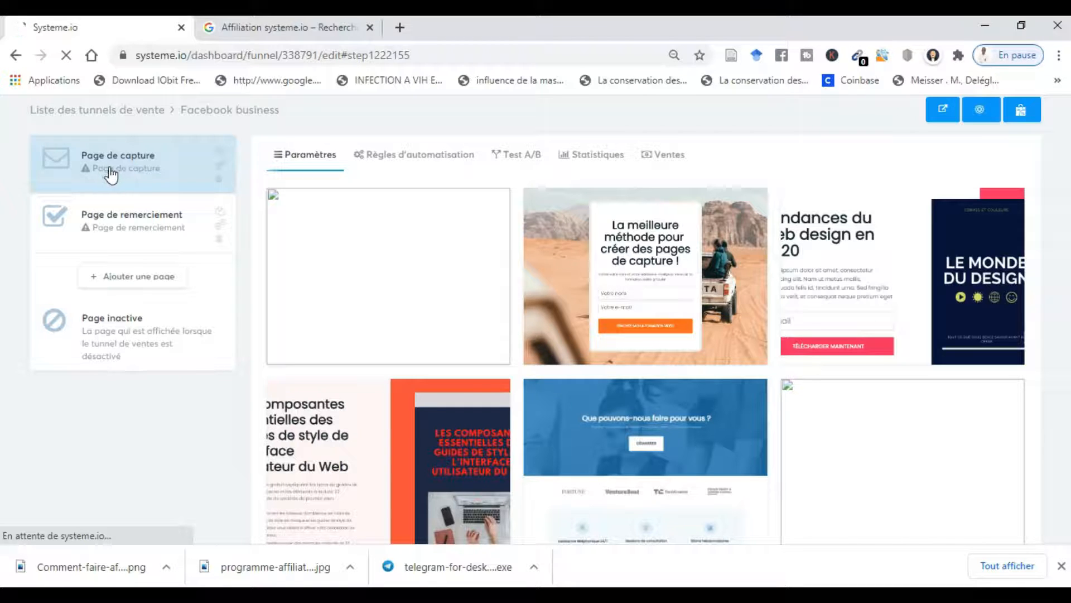
pyautogui.moveTo(568, 276)
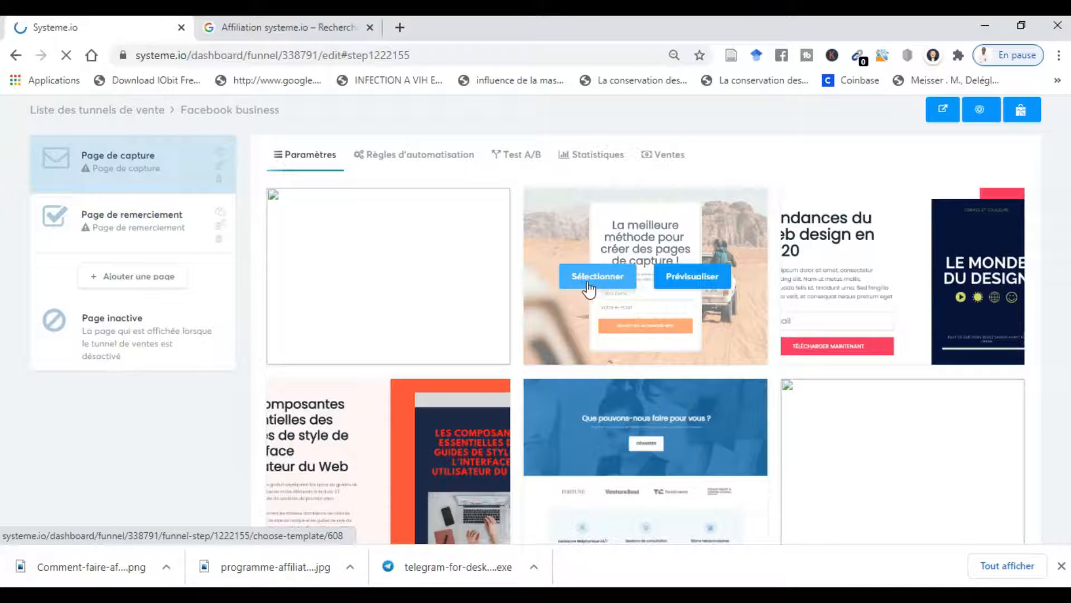
pyautogui.click(628, 286)
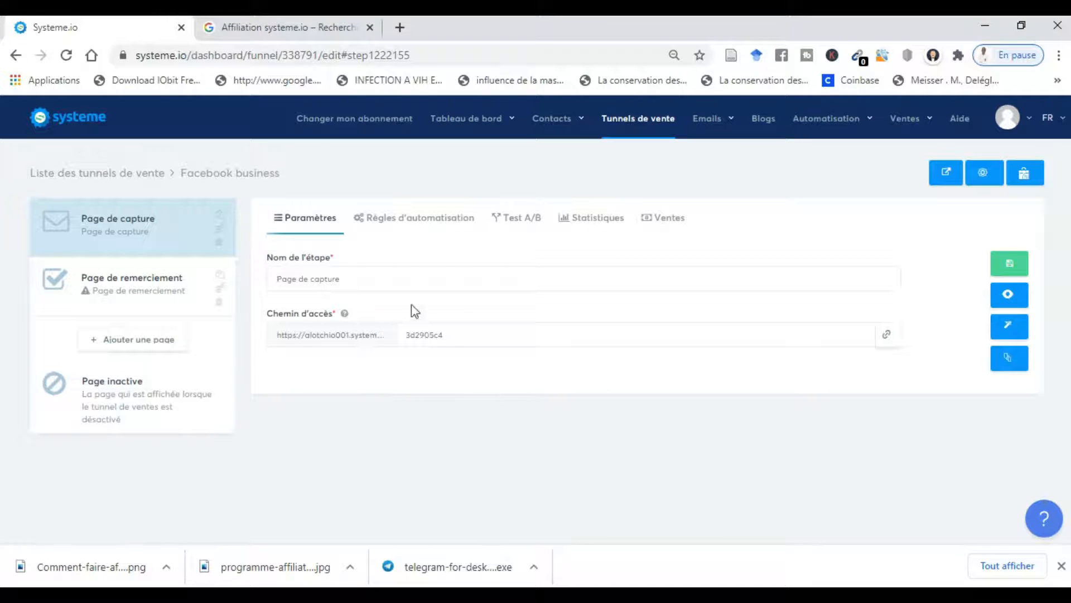
# - Open the capture page in the page editor and dismiss the translation prompt
pyautogui.click(354, 275)
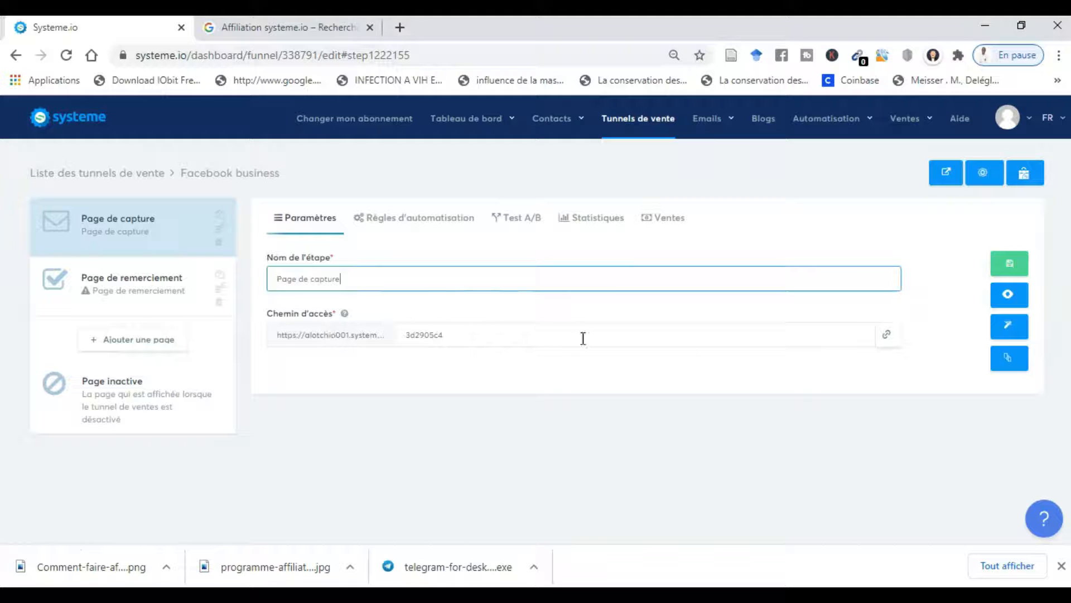
pyautogui.click(1008, 329)
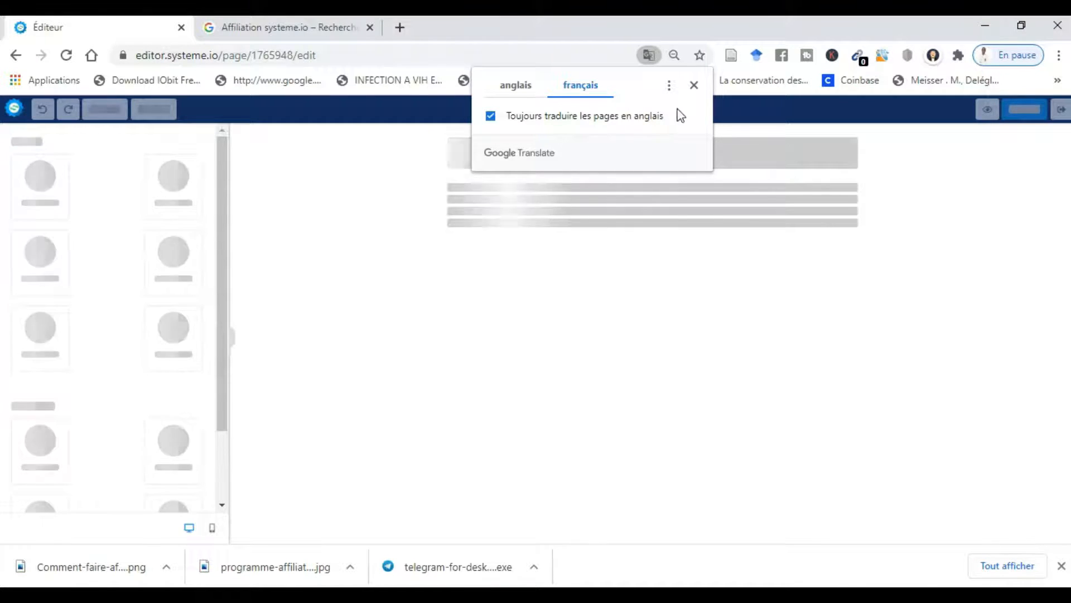
pyautogui.click(694, 87)
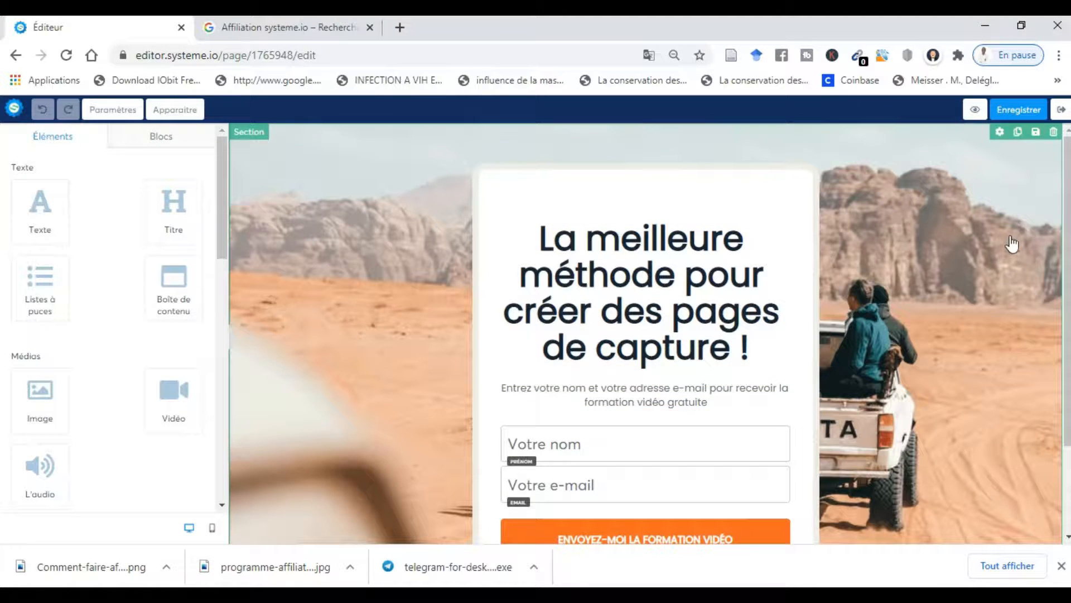
# - Replace the capture page's heading with "Ma stratégie miracle pour réussir mes ventes sur Facebook"
pyautogui.scroll(-2, 1068, 215)
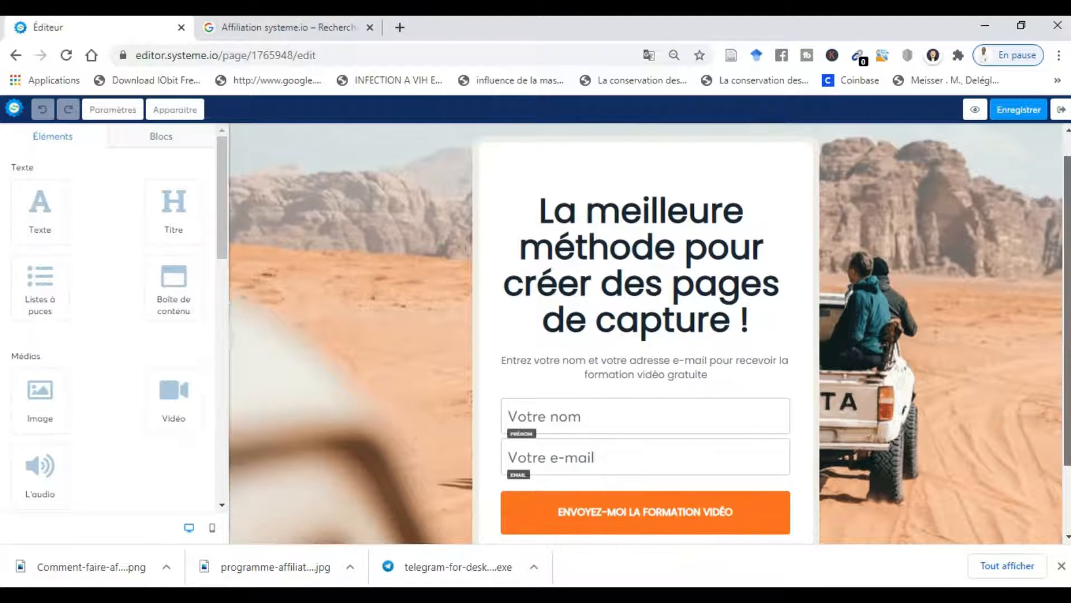
pyautogui.scroll(1, 1068, 306)
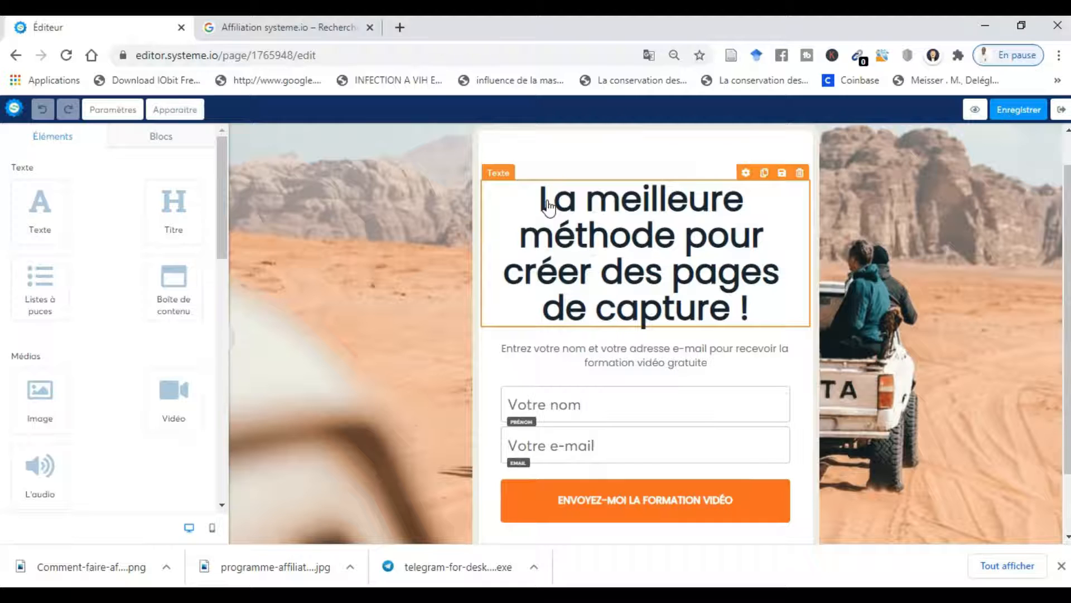
pyautogui.moveTo(543, 202); pyautogui.dragTo(605, 261)
pyautogui.click(605, 263)
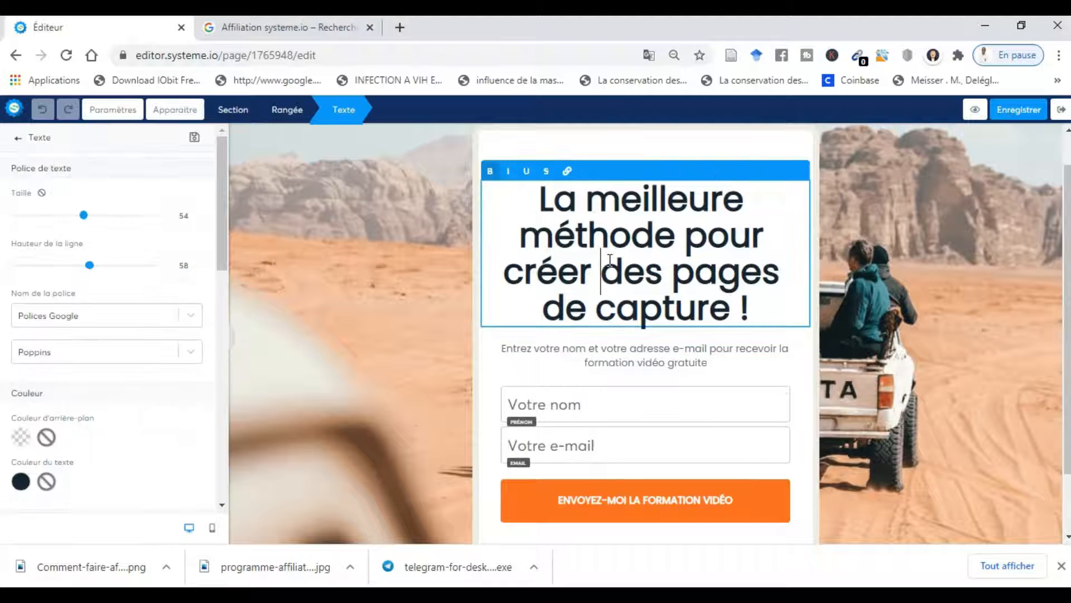
pyautogui.tripleClick(762, 302)
pyautogui.press('BackSpace')
pyautogui.press('BackSpace')
pyautogui.press('BackSpace')
pyautogui.press('BackSpace')
pyautogui.press('BackSpace')
pyautogui.press('BackSpace')
pyautogui.press('BackSpace')
pyautogui.press('BackSpace')
pyautogui.press('BackSpace')
pyautogui.press('BackSpace')
pyautogui.press('BackSpace')
pyautogui.press('BackSpace')
pyautogui.press('BackSpace')
pyautogui.press('BackSpace')
pyautogui.press('BackSpace')
pyautogui.press('BackSpace')
pyautogui.press('BackSpace')
pyautogui.press('BackSpace')
pyautogui.press('BackSpace')
pyautogui.press('BackSpace')
pyautogui.press('BackSpace')
pyautogui.press('BackSpace')
pyautogui.press('BackSpace')
pyautogui.press('BackSpace')
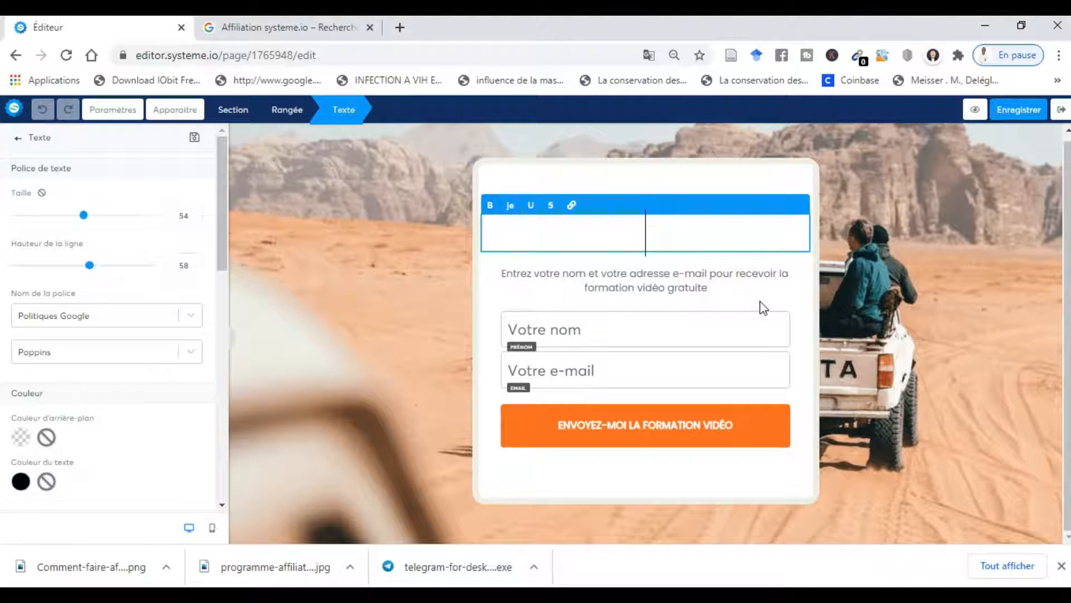
pyautogui.write('Ma st')
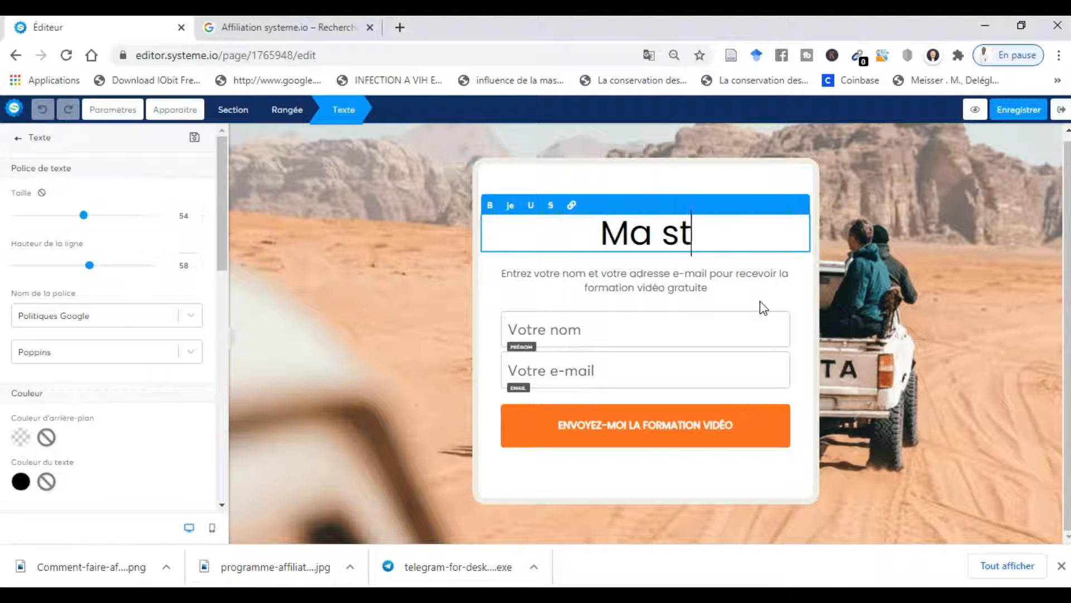
pyautogui.write('raté gie')
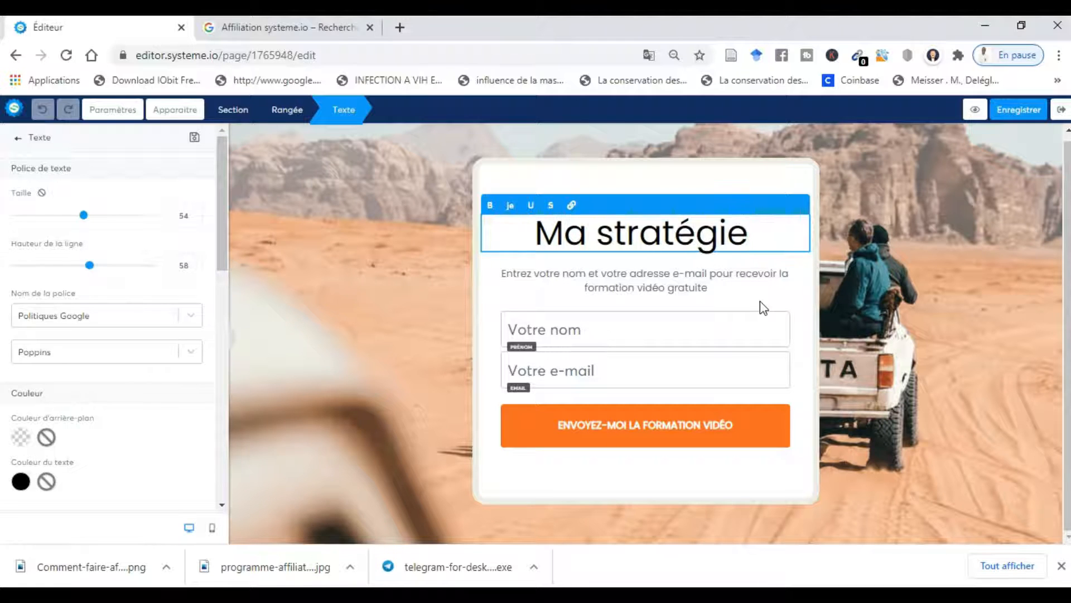
pyautogui.write('mi')
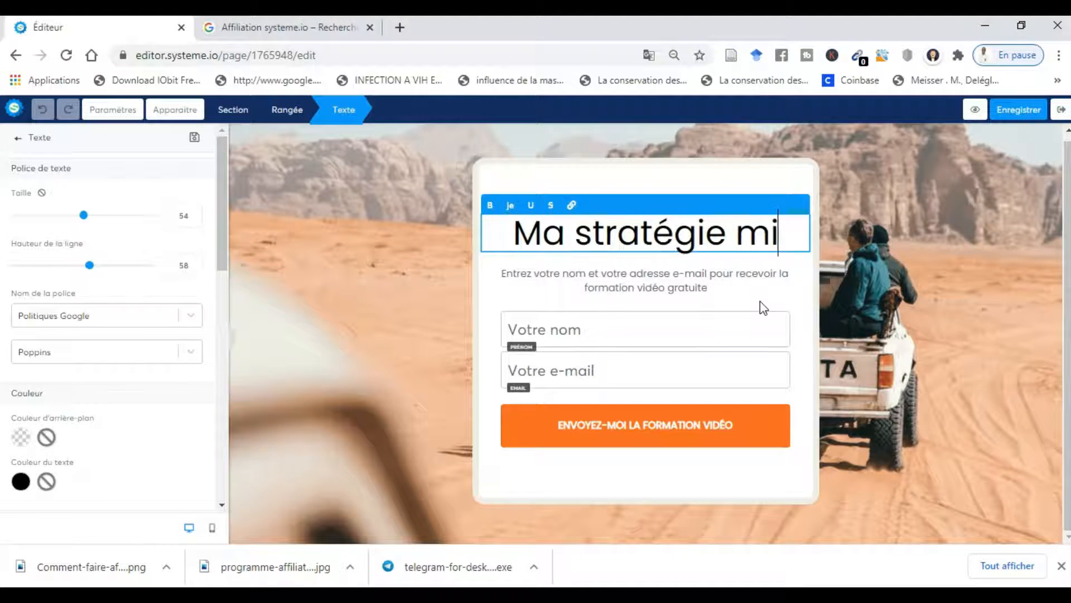
pyautogui.write('racle pour ')
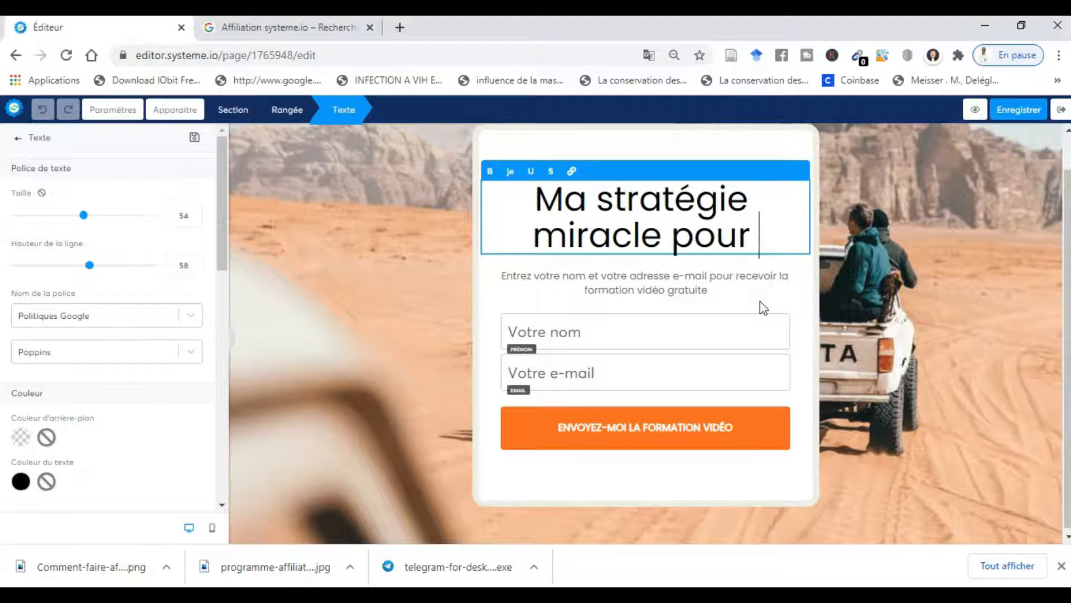
pyautogui.write('réussir sur')
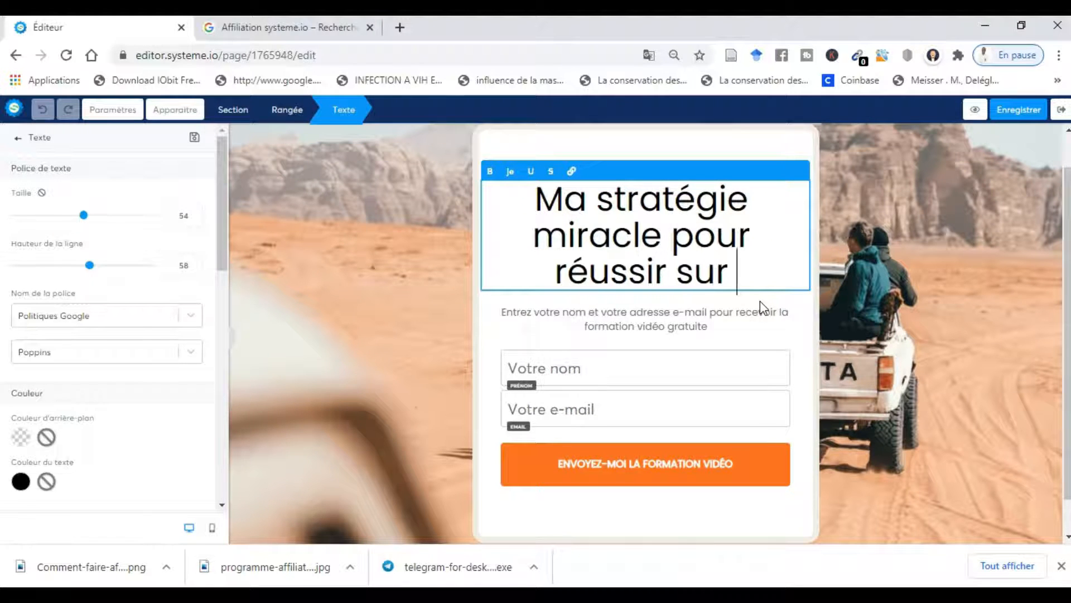
pyautogui.press('BackSpace')
pyautogui.press('BackSpace')
pyautogui.press('BackSpace')
pyautogui.press('BackSpace')
pyautogui.press('BackSpace')
pyautogui.press('BackSpace')
pyautogui.press('BackSpace')
pyautogui.press('BackSpace')
pyautogui.press('BackSpace')
pyautogui.press('BackSpace')
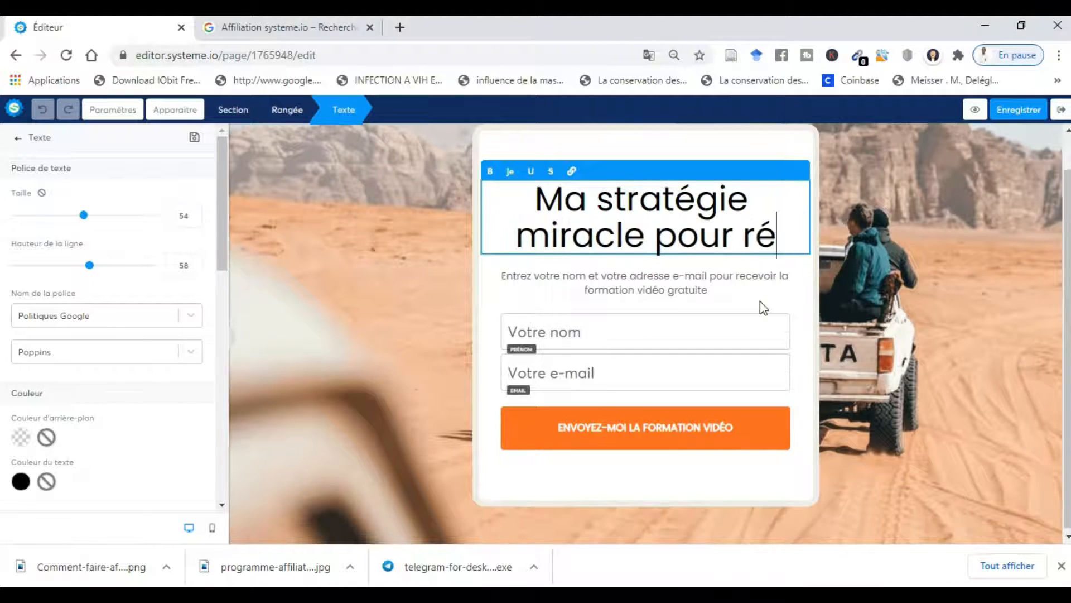
pyautogui.write('éussir mes')
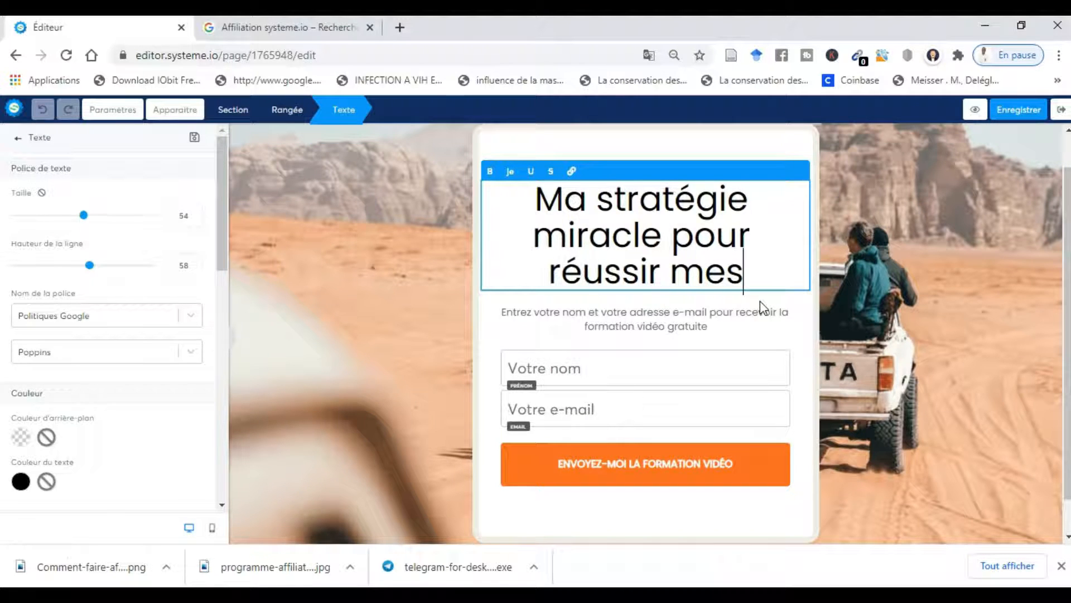
pyautogui.write(' ventes d')
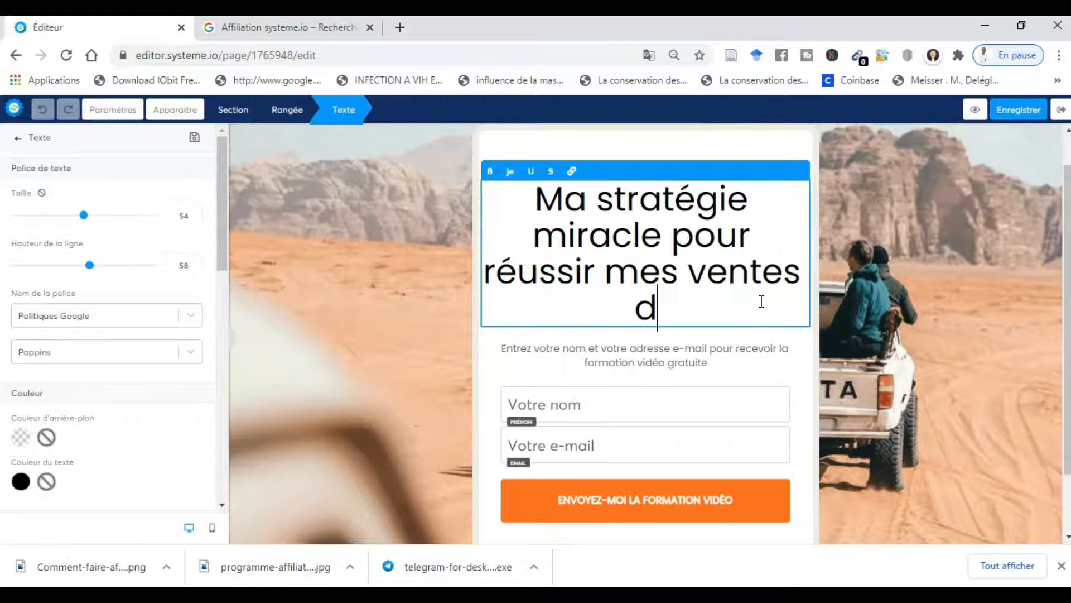
pyautogui.press('BackSpace')
pyautogui.write('sur Facebook')
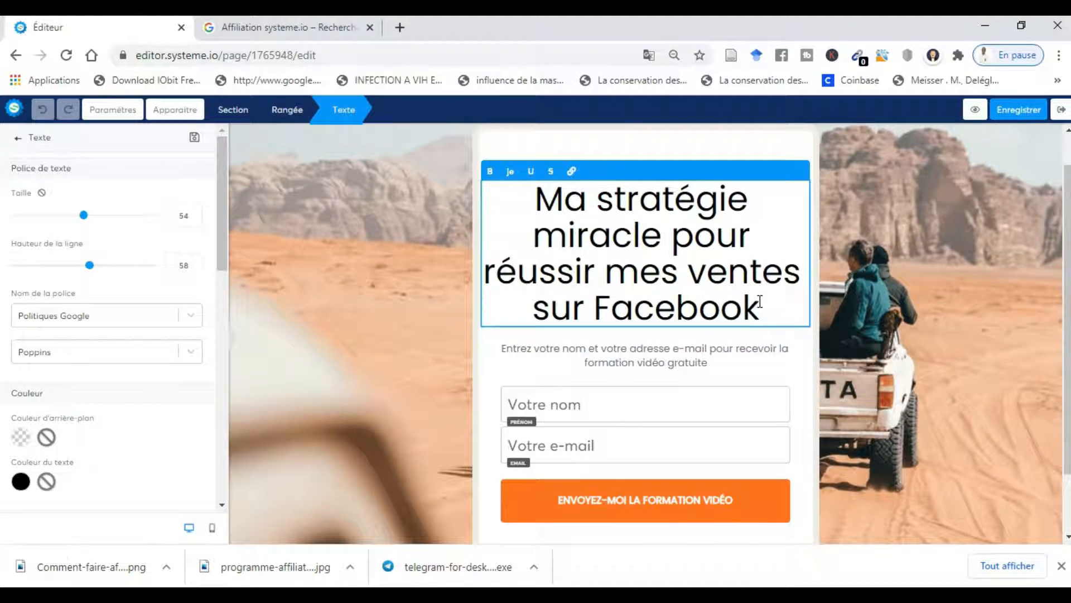
# - Set the heading's font size to 38 and its line height to 49
pyautogui.hotkey('ctrl', 'a')
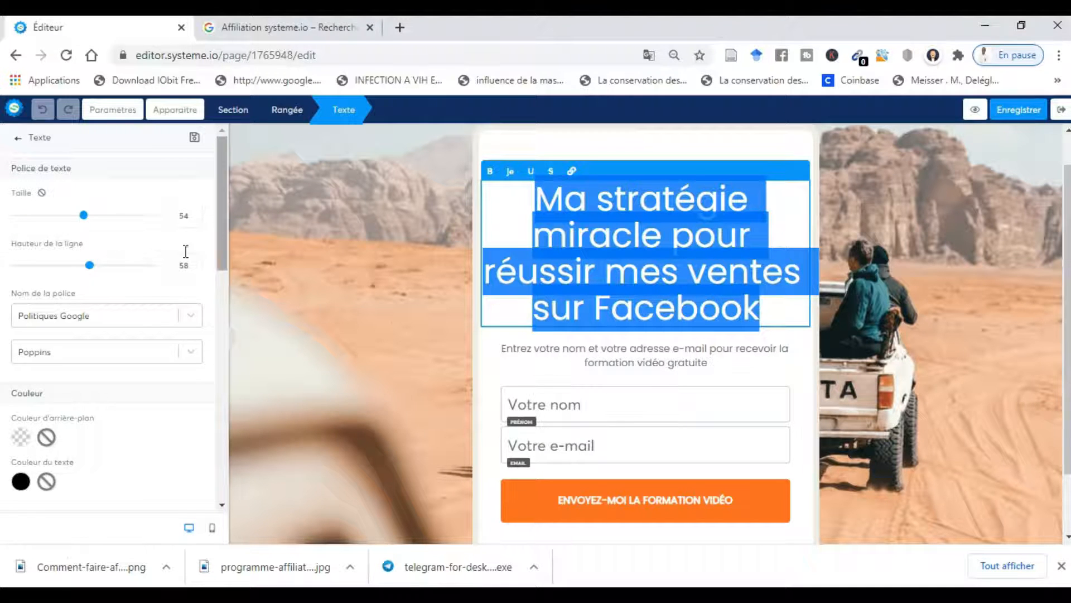
pyautogui.moveTo(82, 216); pyautogui.dragTo(61, 215)
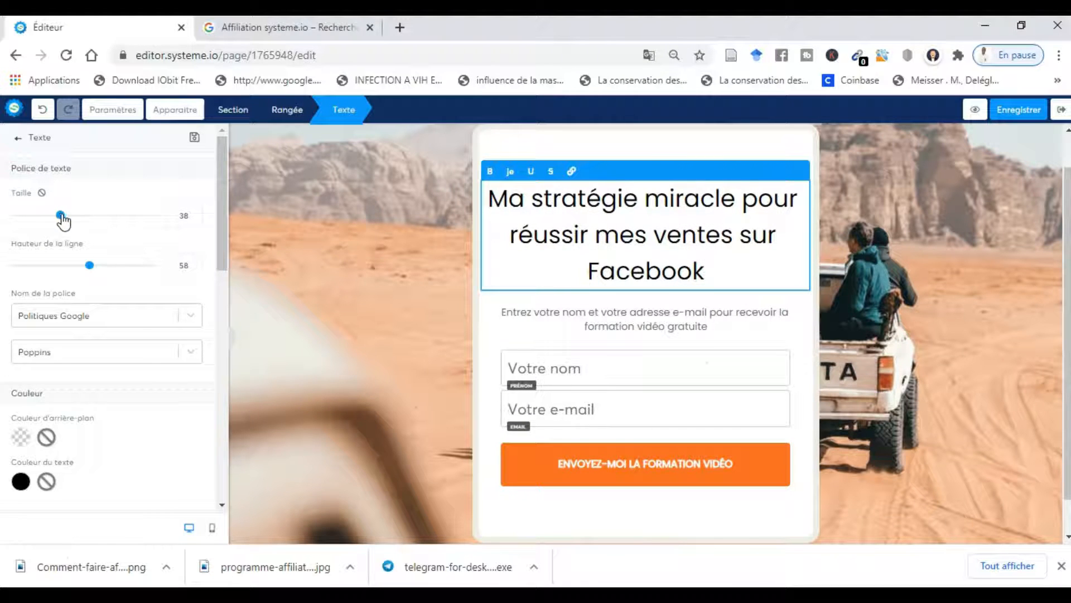
pyautogui.moveTo(90, 272)
pyautogui.mouseDown()
pyautogui.moveTo(62, 266)
pyautogui.moveTo(77, 272)
pyautogui.mouseUp()
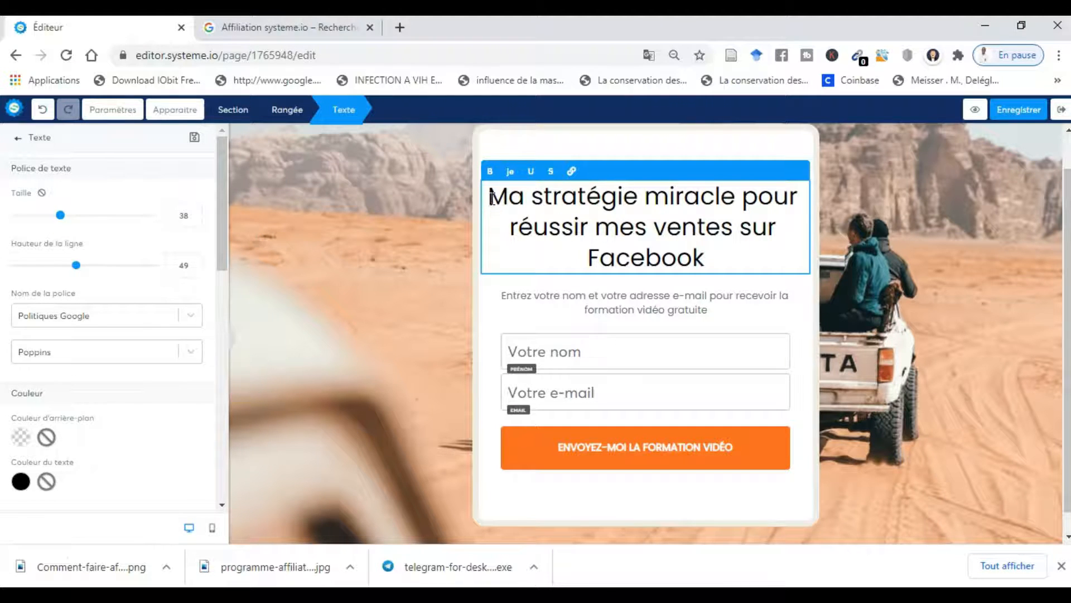
pyautogui.moveTo(492, 196); pyautogui.dragTo(705, 262)
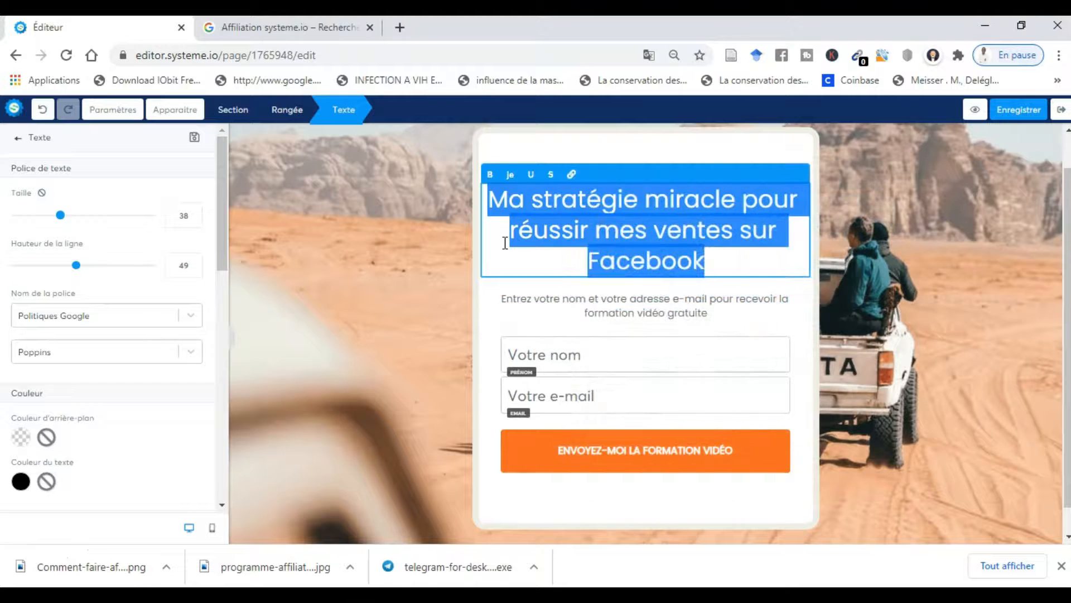
pyautogui.scroll(-1, 505, 242)
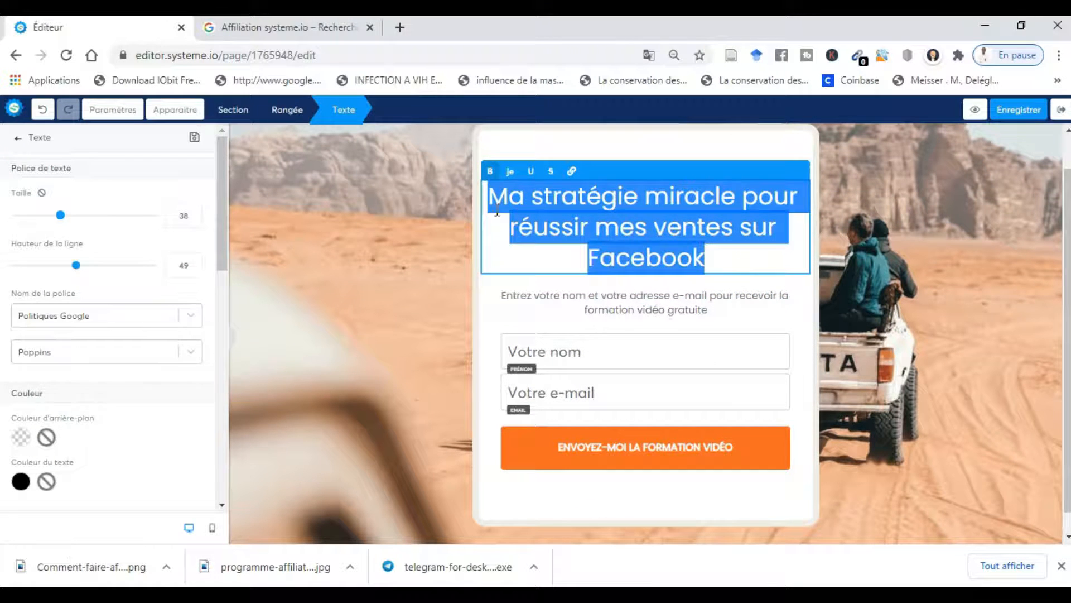
pyautogui.click(427, 264)
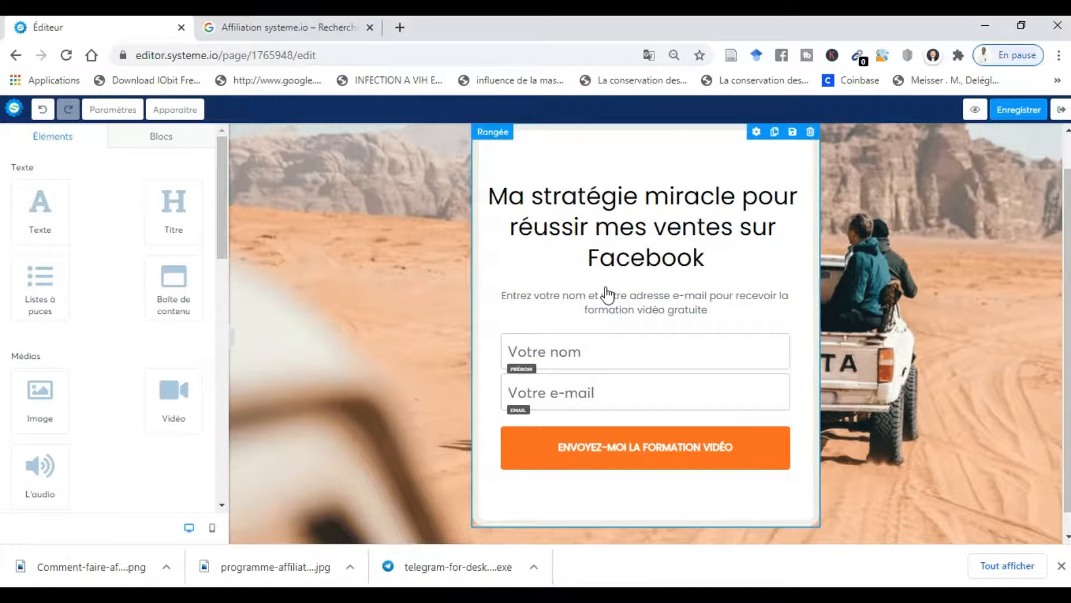
# - Change the text below the heading to "Entrez votre nom et votre adresse e-mail pour recevoir la formation gratuite"
pyautogui.click(709, 310)
pyautogui.press('BackSpace')
pyautogui.press('BackSpace')
pyautogui.press('BackSpace')
pyautogui.press('BackSpace')
pyautogui.press('BackSpace')
pyautogui.press('BackSpace')
pyautogui.press('BackSpace')
pyautogui.press('BackSpace')
pyautogui.press('BackSpace')
pyautogui.press('BackSpace')
pyautogui.press('BackSpace')
pyautogui.press('BackSpace')
pyautogui.press('BackSpace')
pyautogui.press('BackSpace')
pyautogui.write('gratuite')
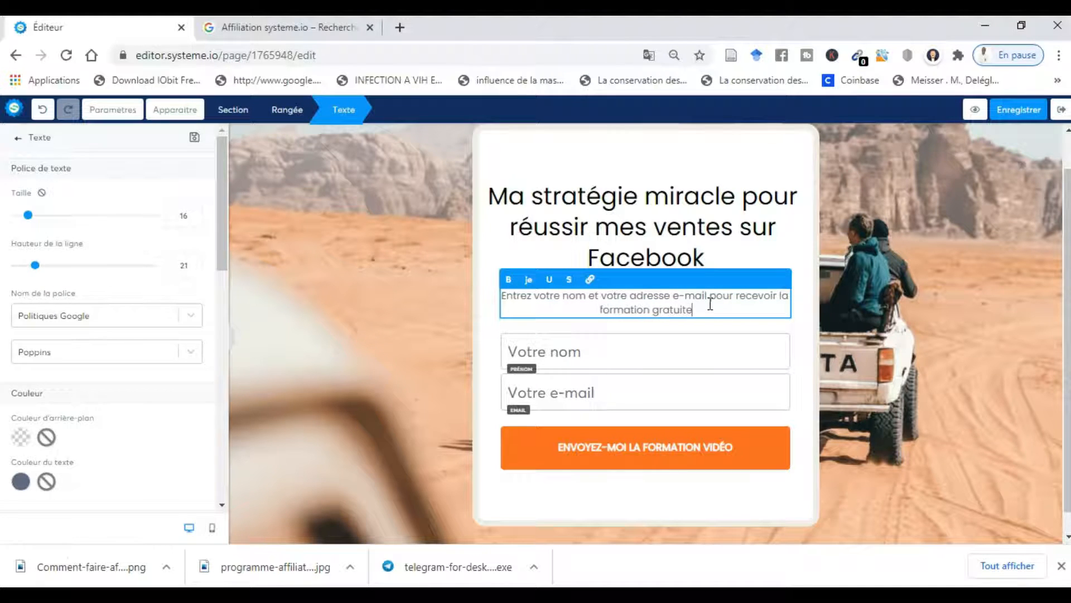
pyautogui.click(330, 340)
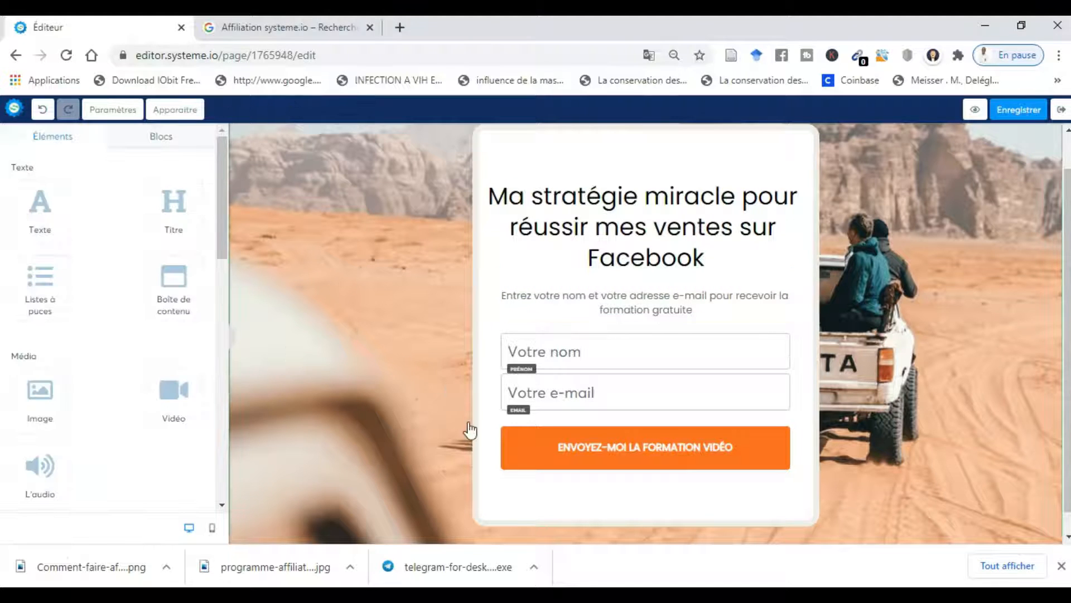
# - Examine the settings of the capture page's "ENVOYEZ-MOI LA FORMATION VIDÉO" button and the available page blocks
pyautogui.click(612, 460)
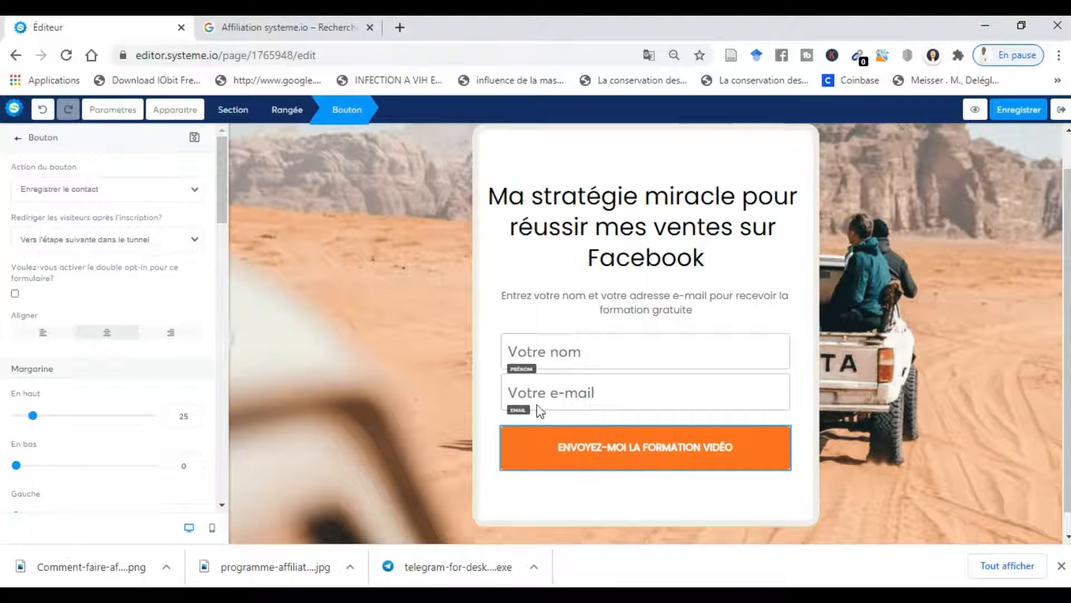
pyautogui.click(612, 460)
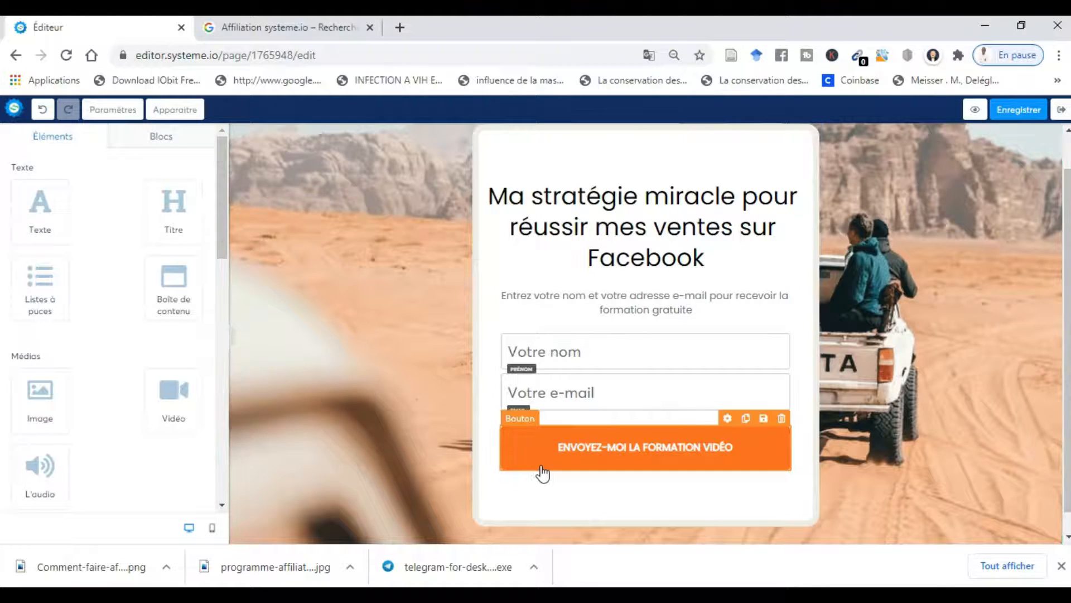
pyautogui.click(159, 137)
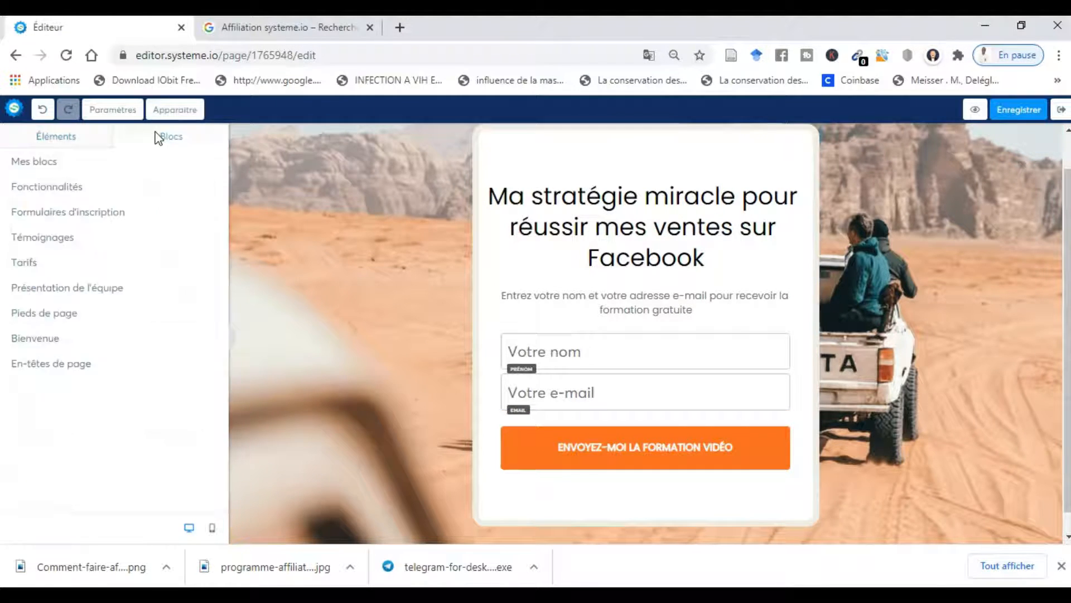
pyautogui.click(65, 139)
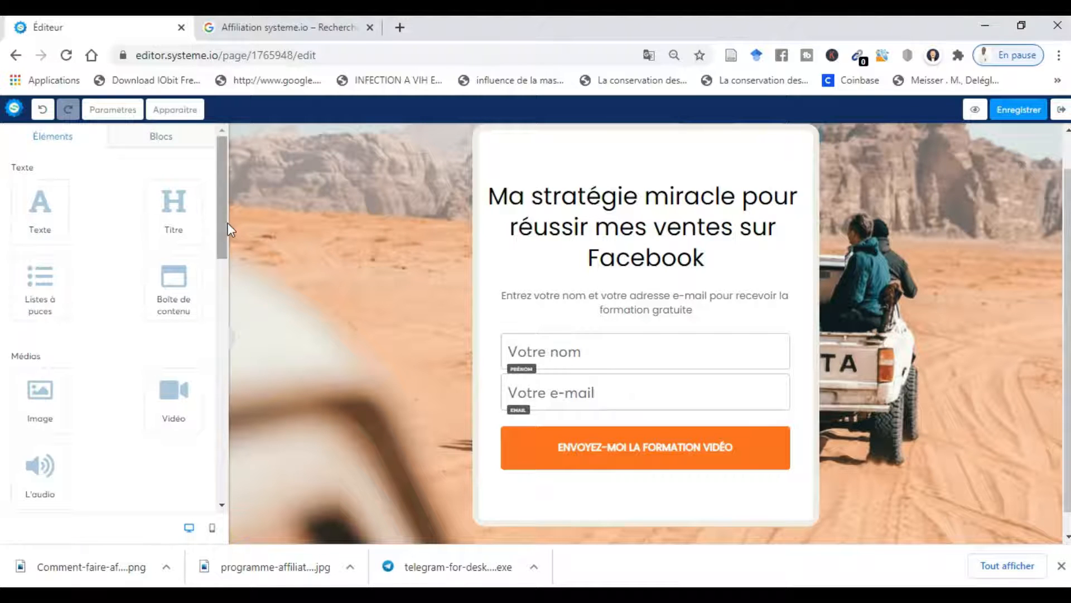
pyautogui.click(541, 445)
pyautogui.click(543, 447)
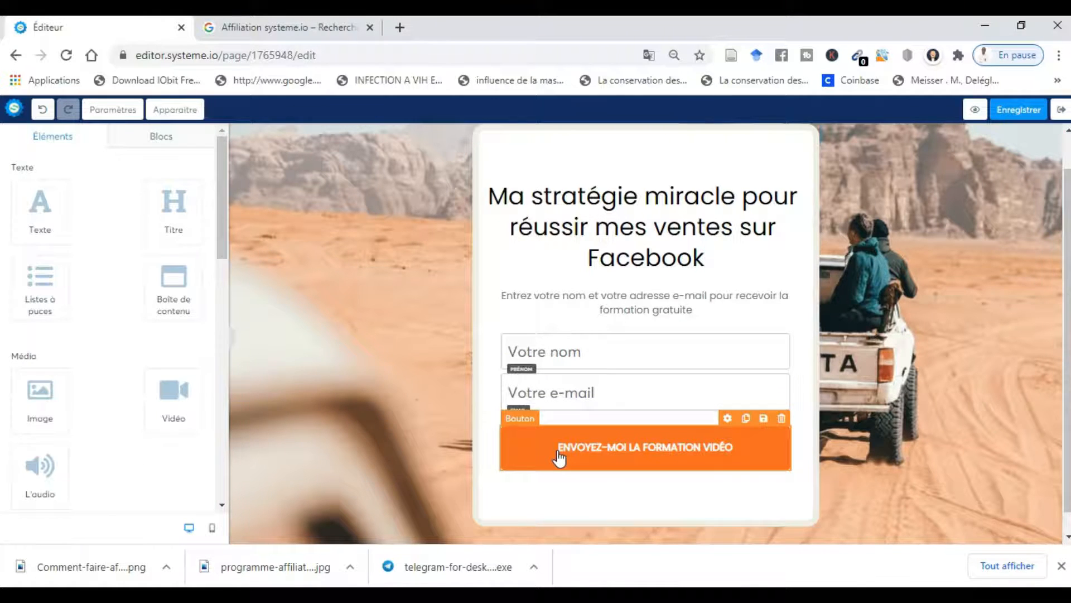
pyautogui.click(521, 423)
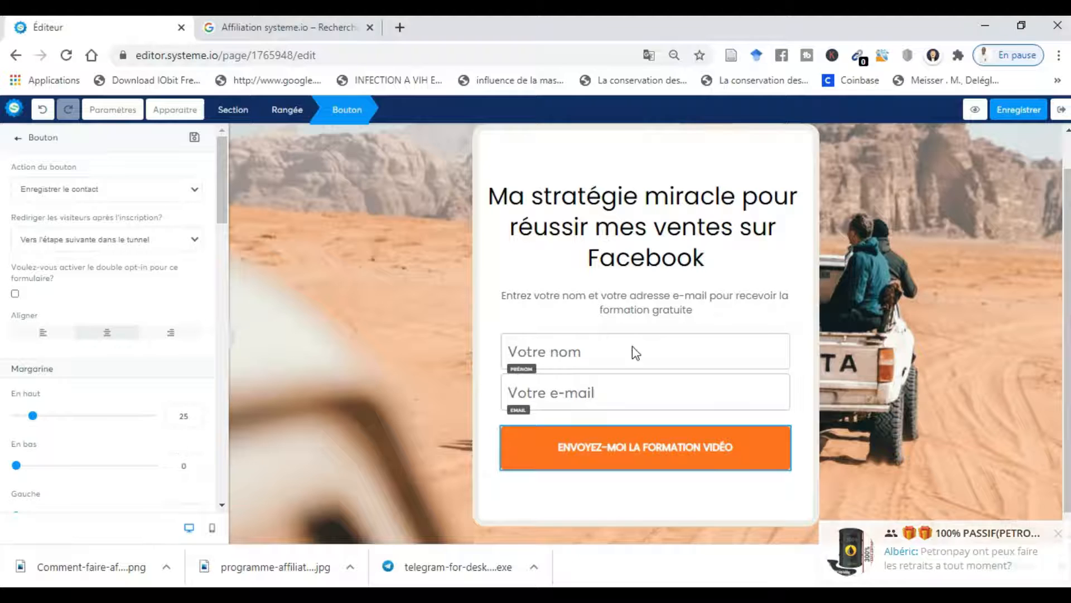
pyautogui.click(519, 351)
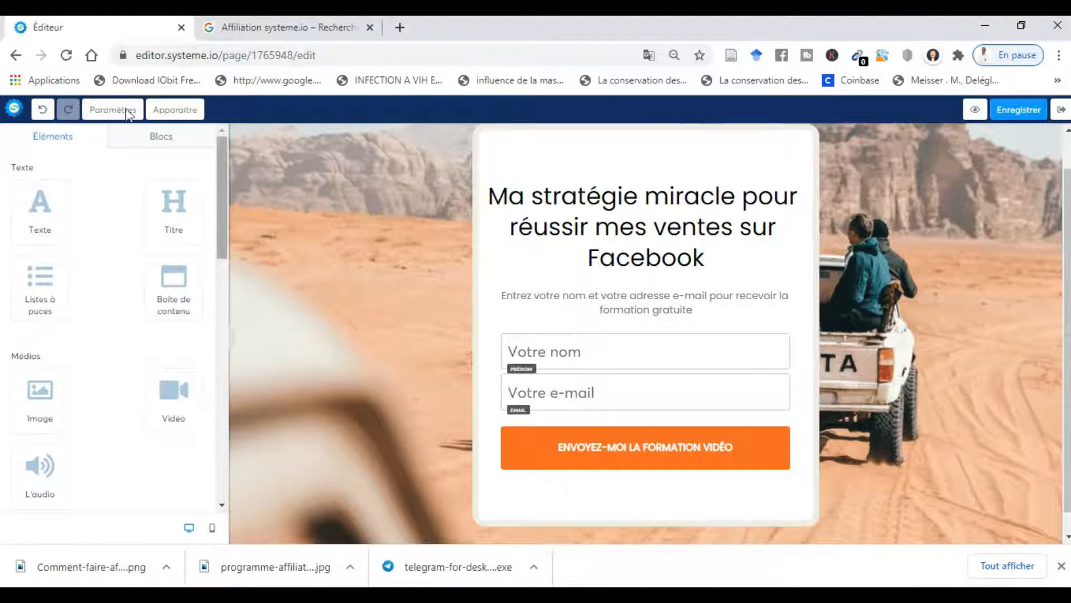
# - Leave the capture page editor without saving and apply the "MERCI !" template to the funnel's thank-you page
pyautogui.click(20, 58)
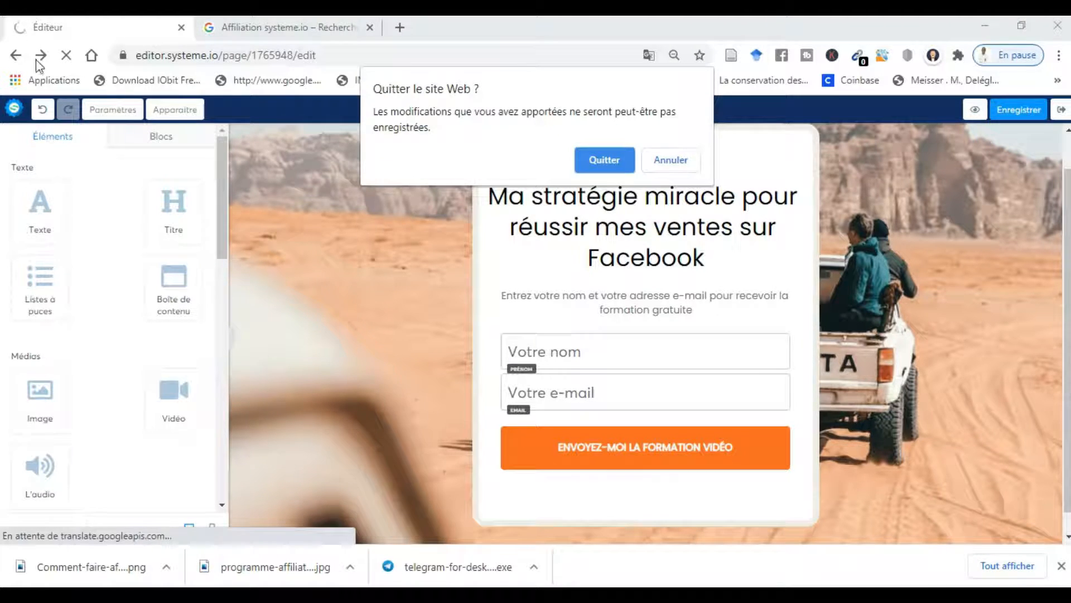
pyautogui.click(597, 161)
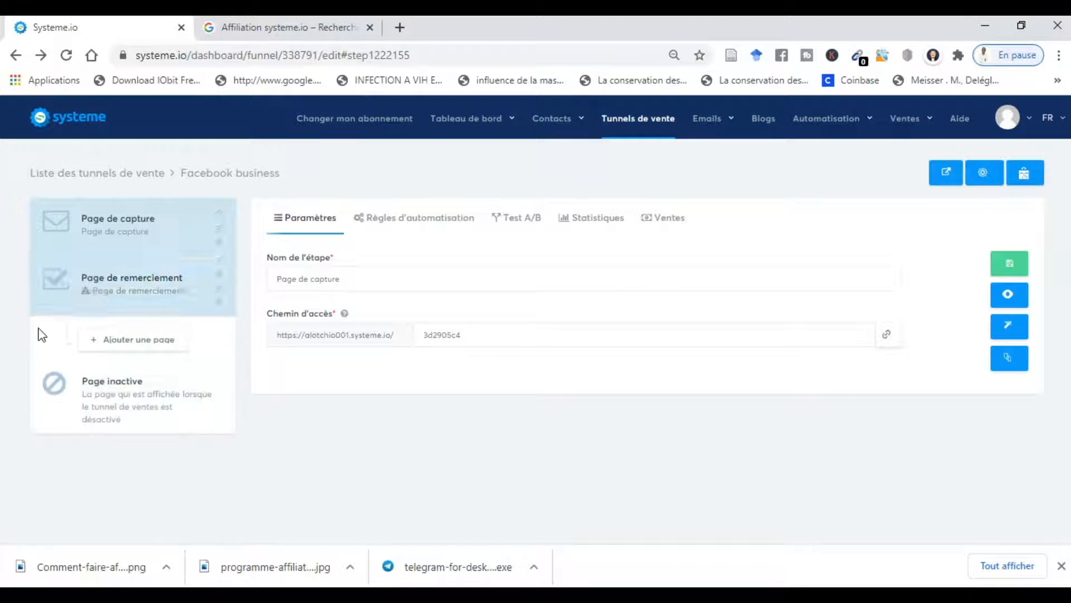
pyautogui.click(129, 300)
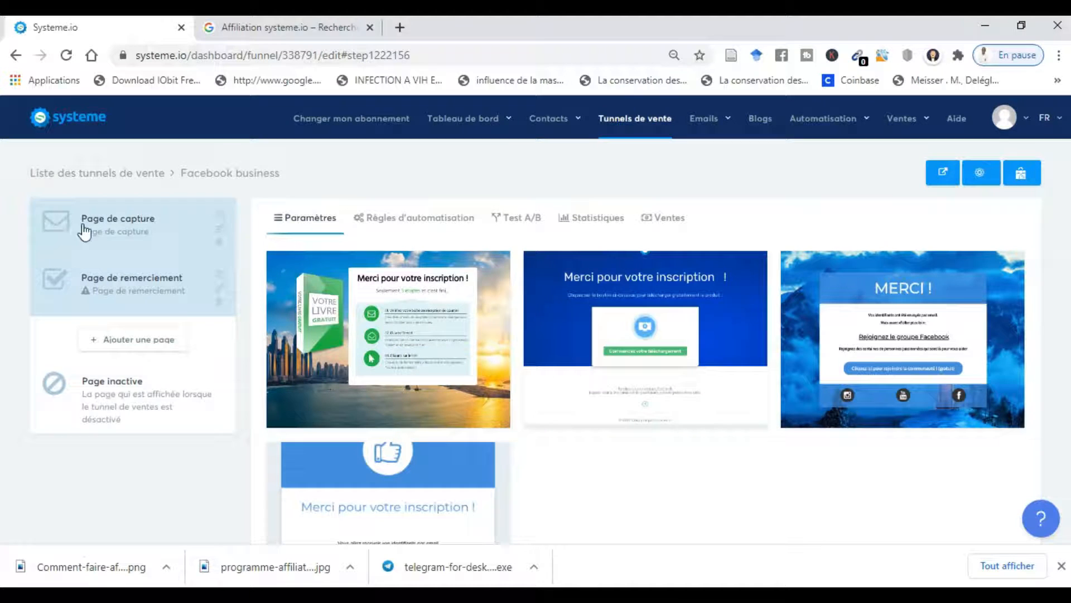
pyautogui.moveTo(668, 326)
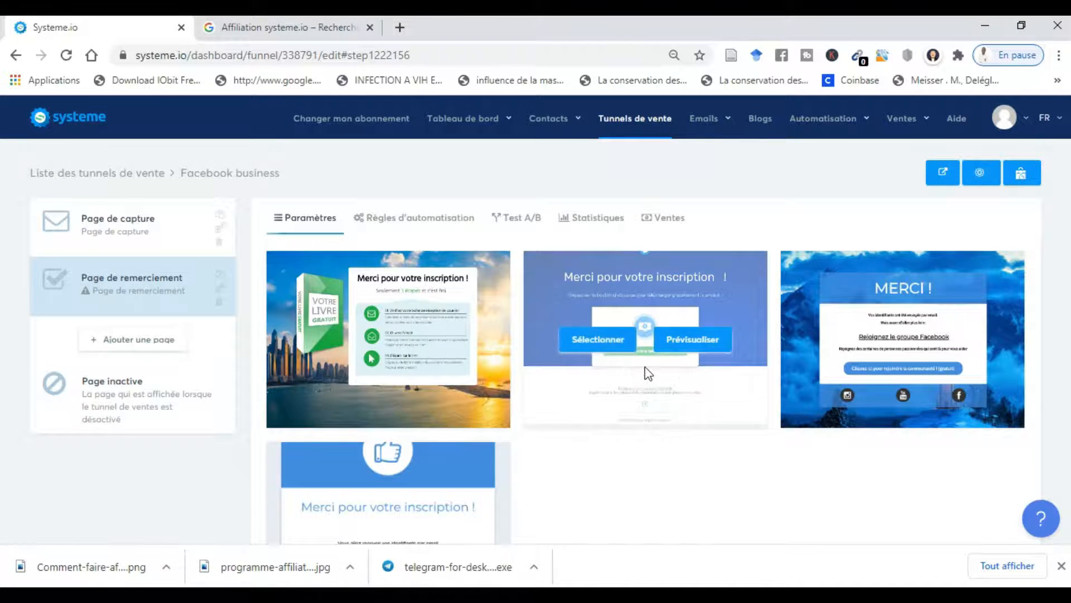
pyautogui.moveTo(909, 353)
pyautogui.click(874, 349)
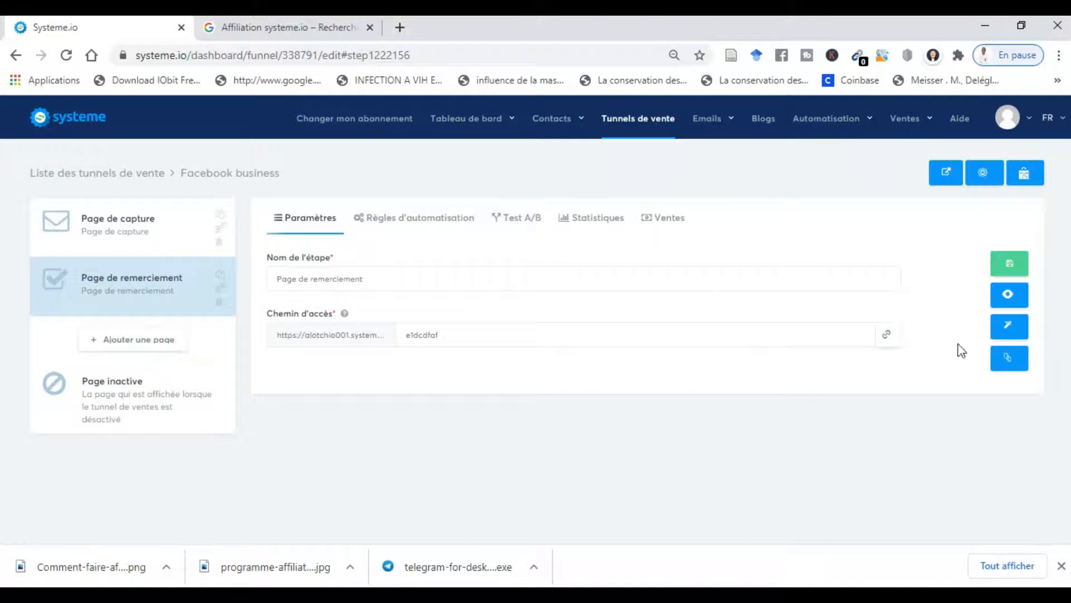
# - View the thank-you page in the page editor, dismiss the translation prompt, and return to the funnel
pyautogui.click(1009, 333)
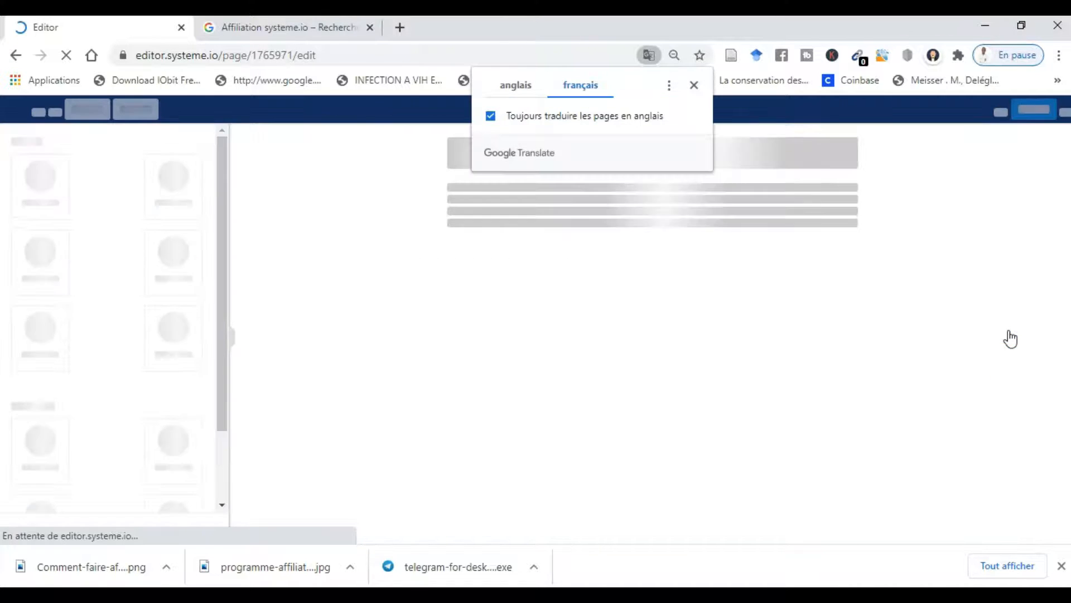
pyautogui.click(694, 85)
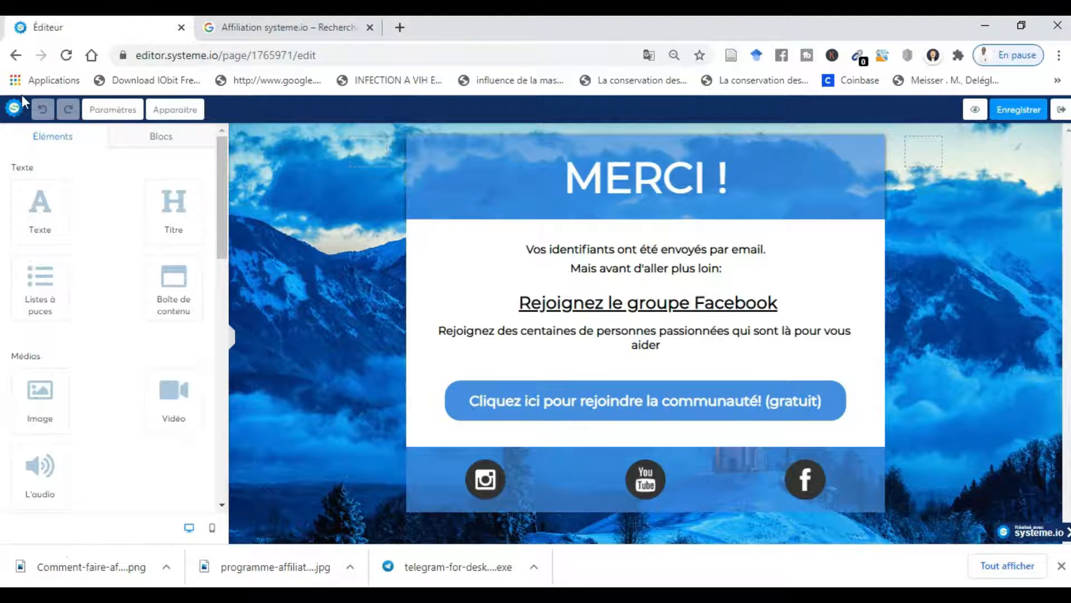
pyautogui.click(14, 55)
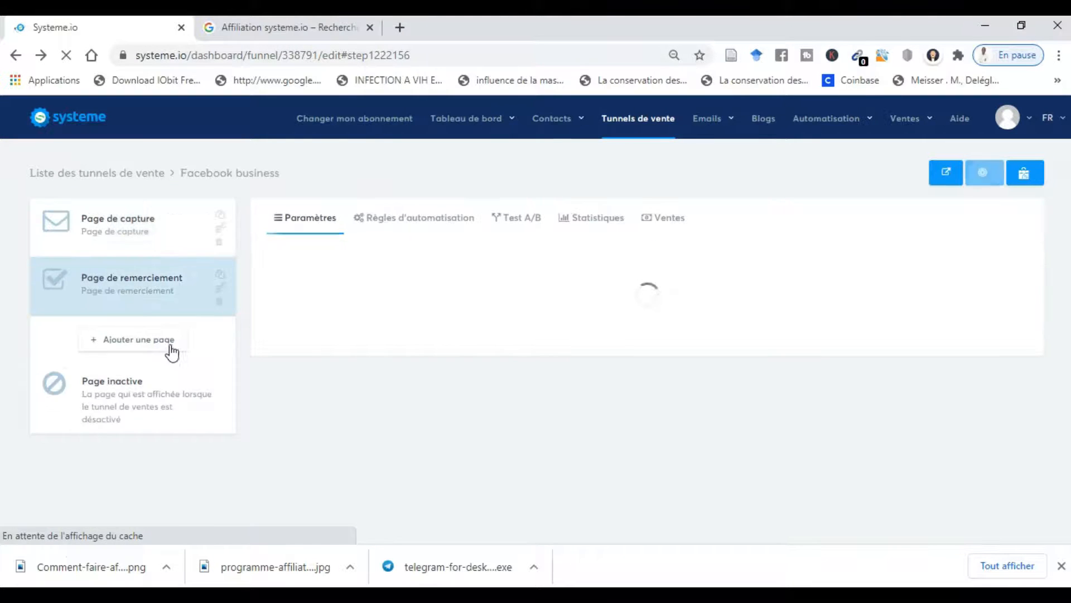
# - Add a new page named "Facebook vente" with the type "Page de vente" to the funnel
pyautogui.click(97, 339)
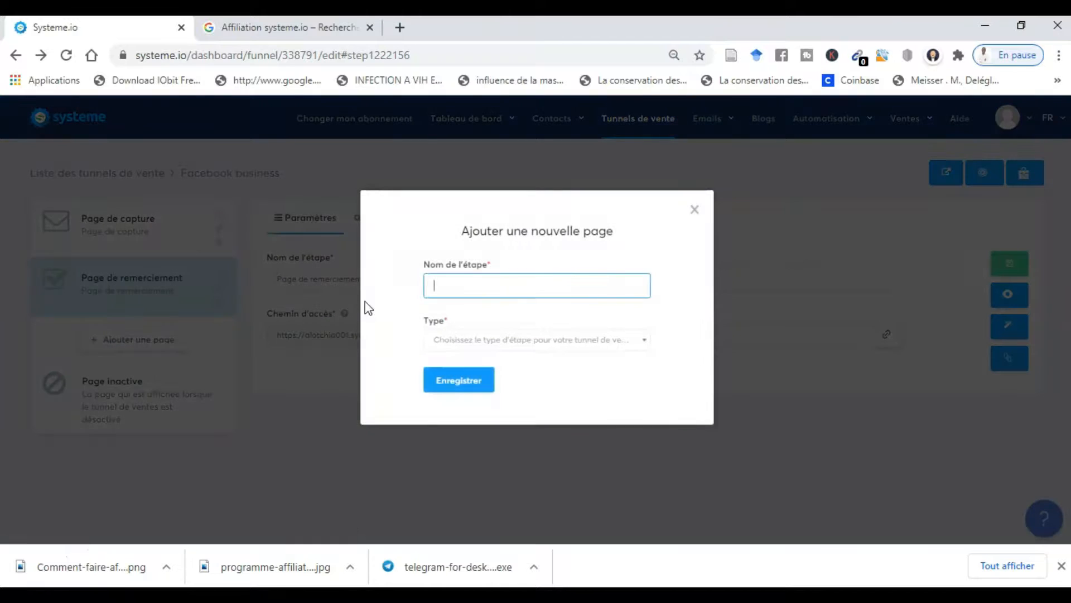
pyautogui.click(633, 343)
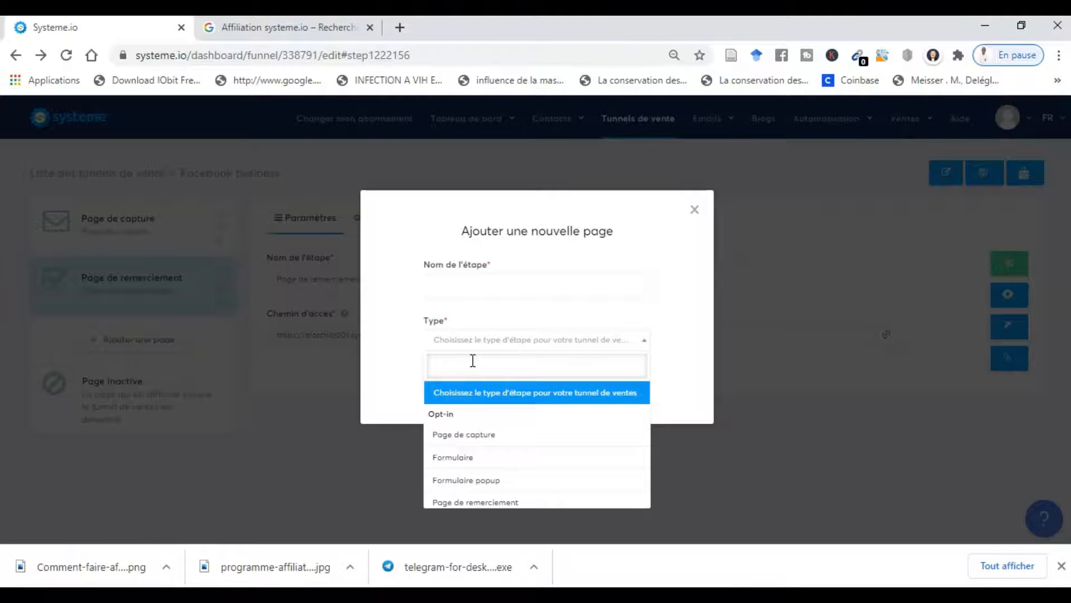
pyautogui.write('pa')
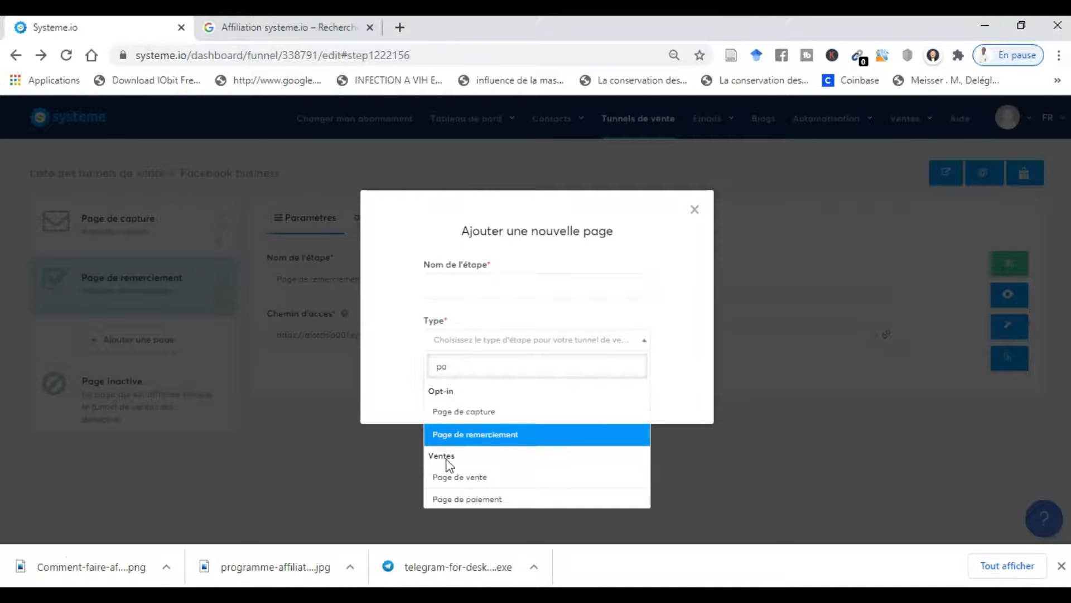
pyautogui.click(493, 476)
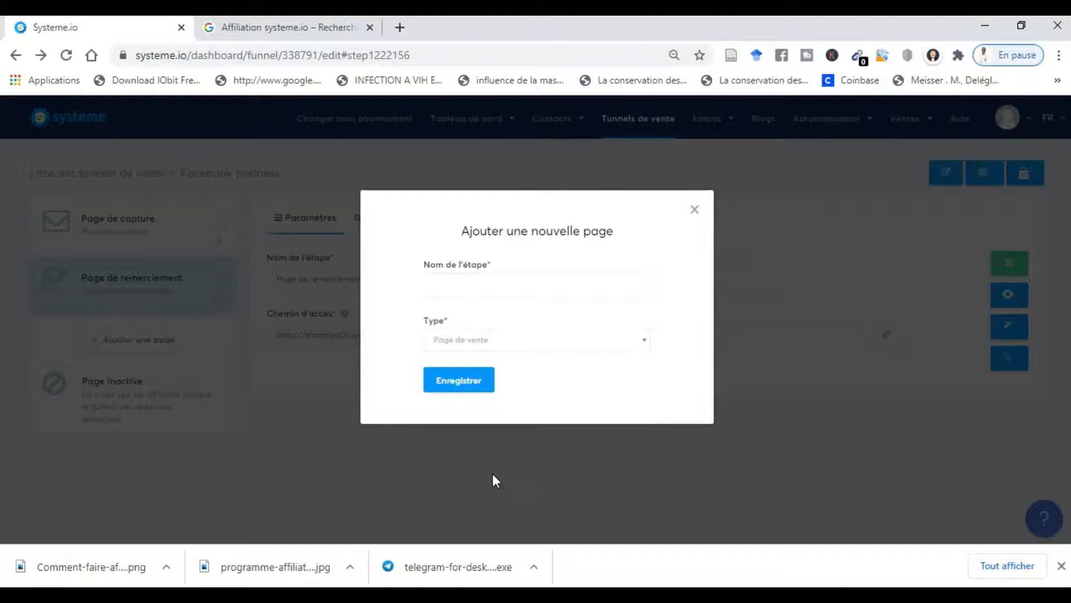
pyautogui.click(464, 285)
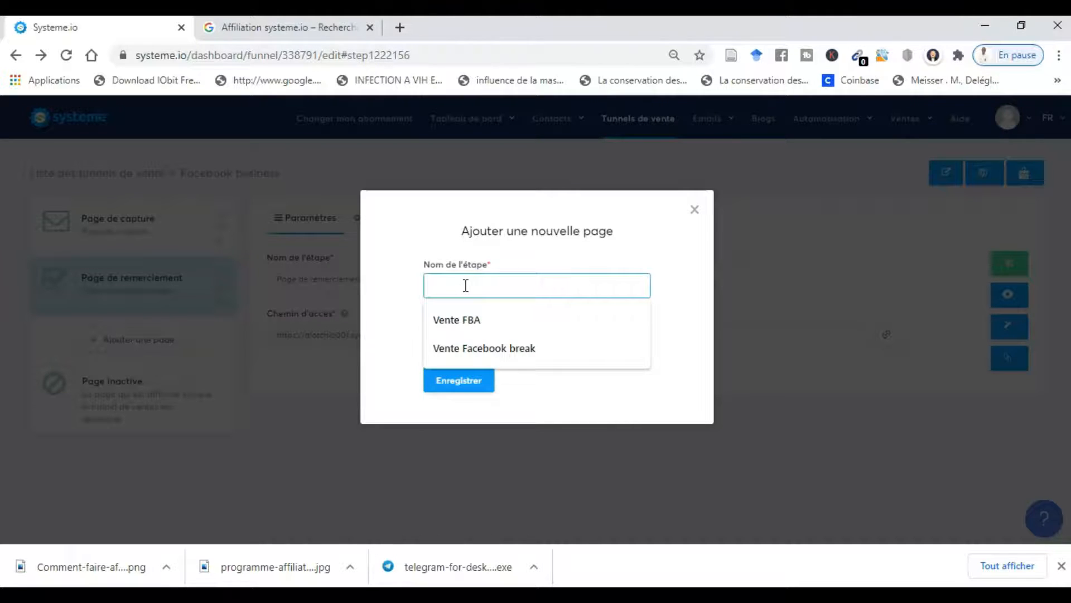
pyautogui.write('Facebook vente')
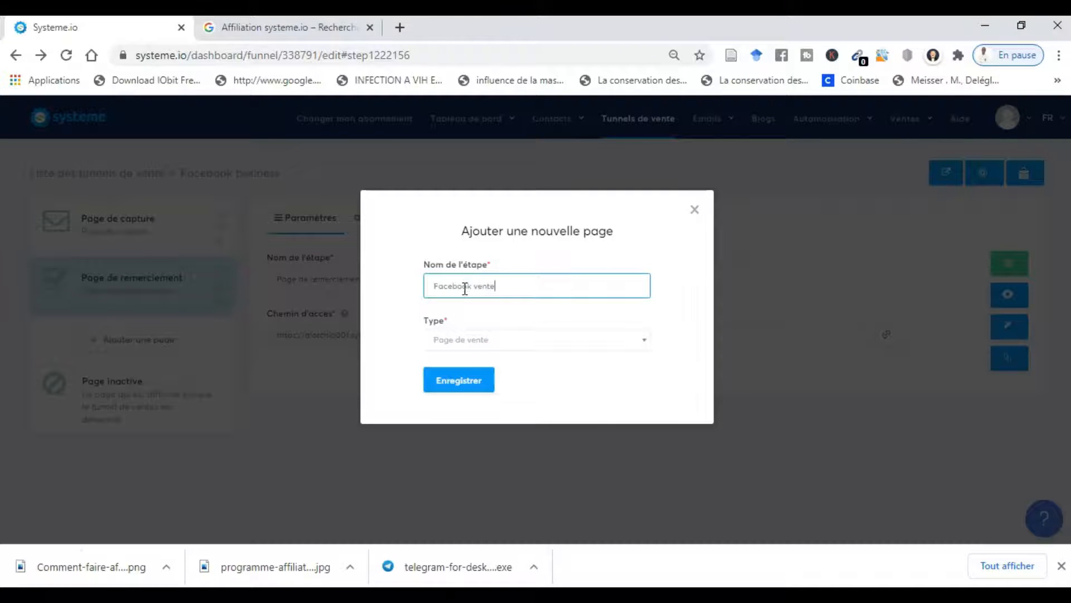
pyautogui.click(461, 380)
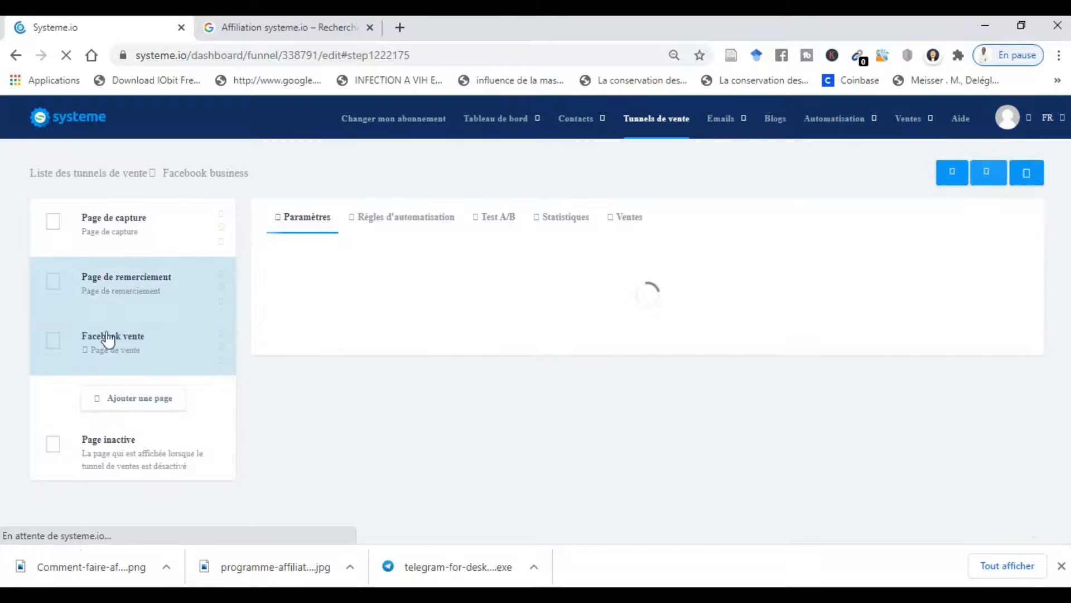
# - Apply the "De meilleures pages d'accueil" template to the "Facebook vente" page and look it over in the page editor
pyautogui.moveTo(345, 375)
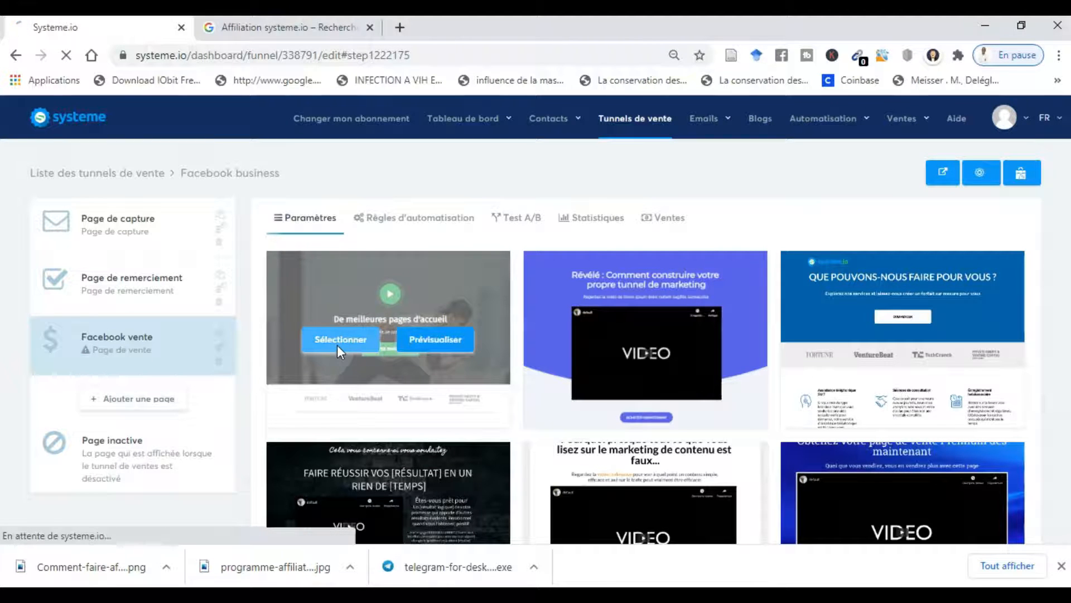
pyautogui.click(337, 345)
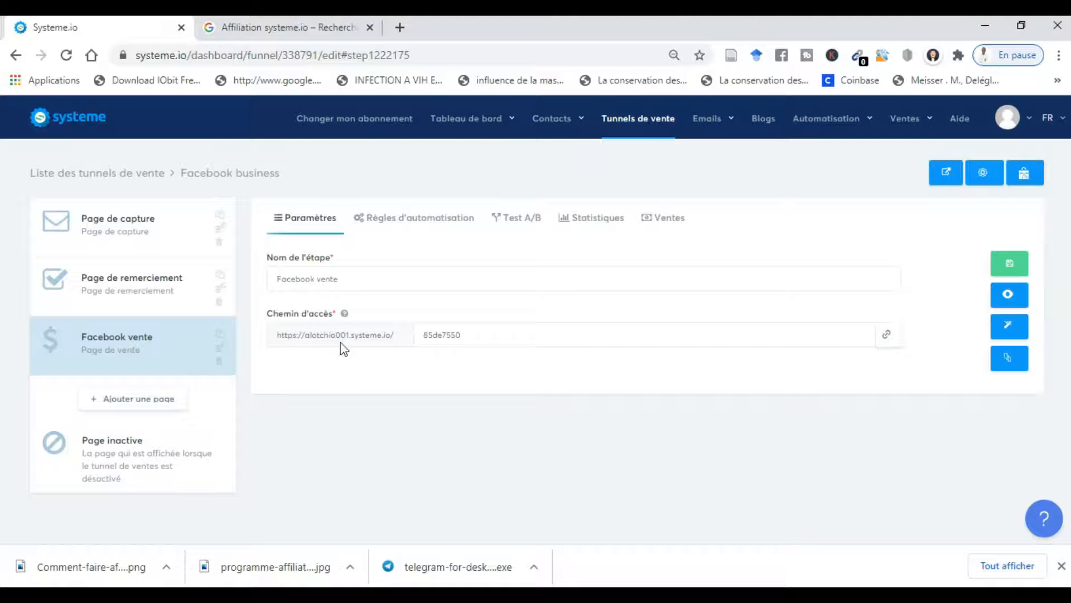
pyautogui.click(1007, 332)
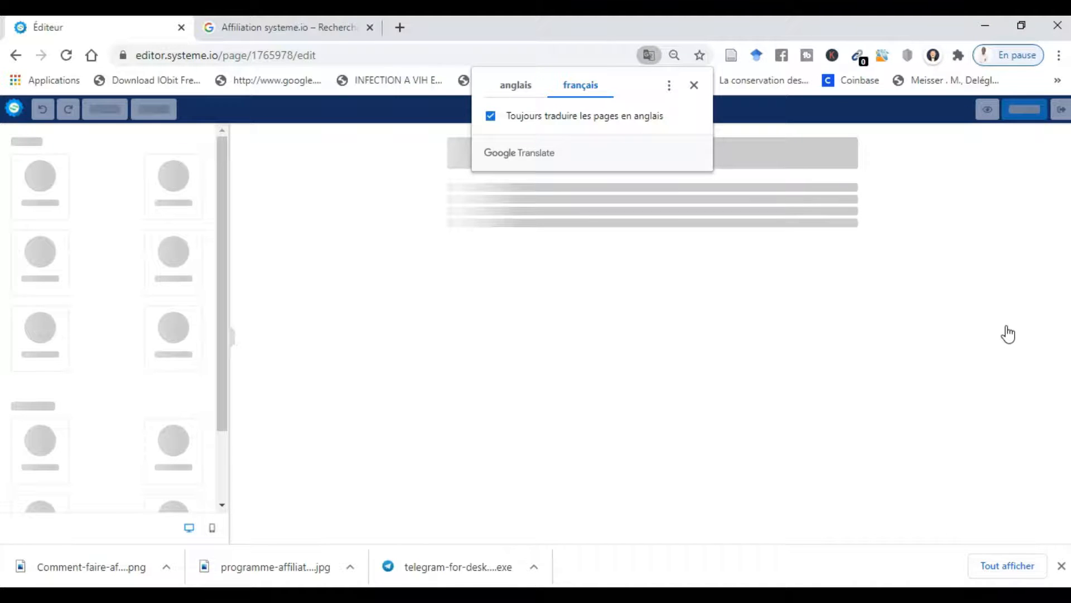
pyautogui.click(694, 86)
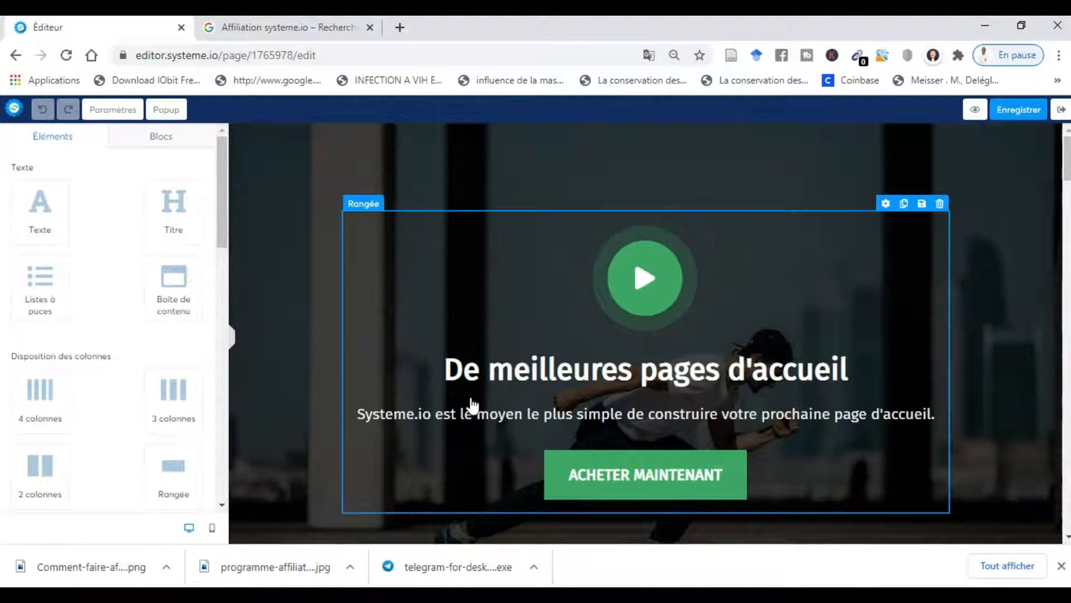
pyautogui.moveTo(1067, 170)
pyautogui.mouseDown()
pyautogui.moveTo(1063, 399)
pyautogui.moveTo(1042, 556)
pyautogui.moveTo(1067, 385)
pyautogui.moveTo(1068, 153)
pyautogui.mouseUp()
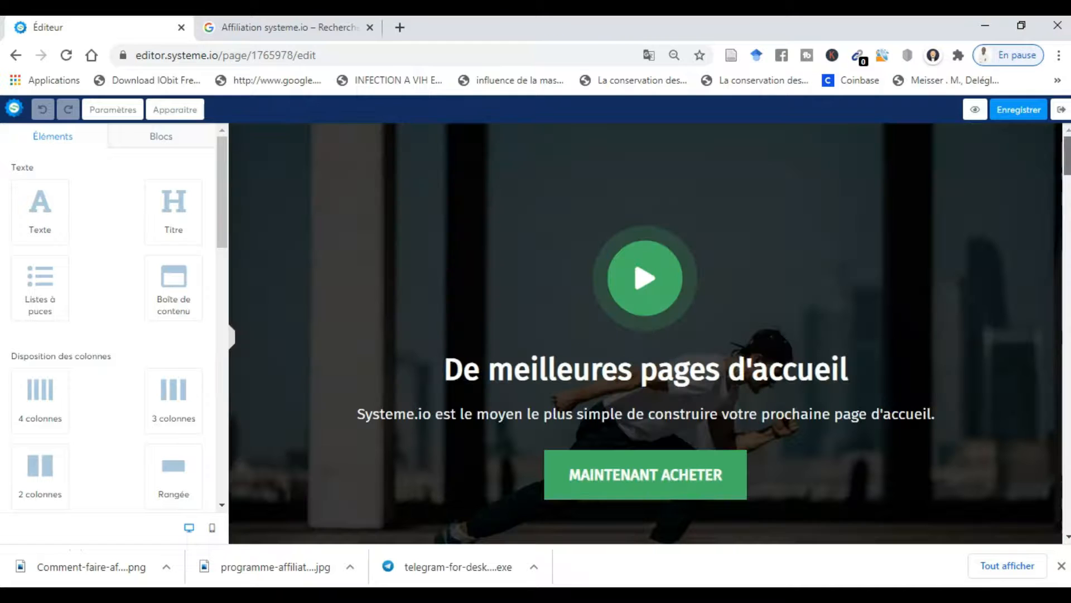
pyautogui.click(17, 55)
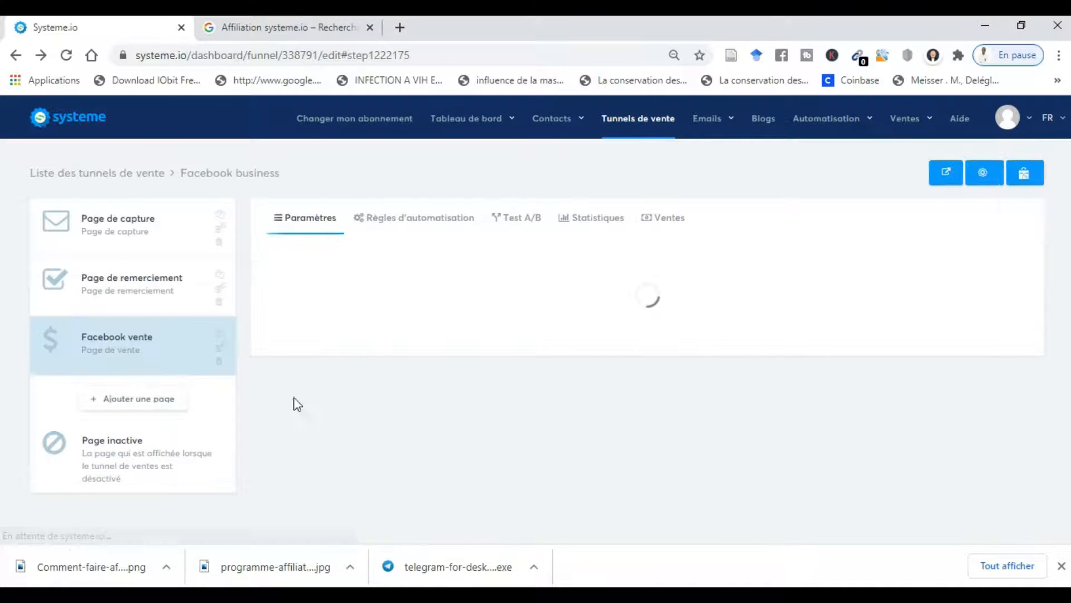
# - Add a new page named "Paiement" with the type "Page de paiement" to the funnel
pyautogui.click(112, 290)
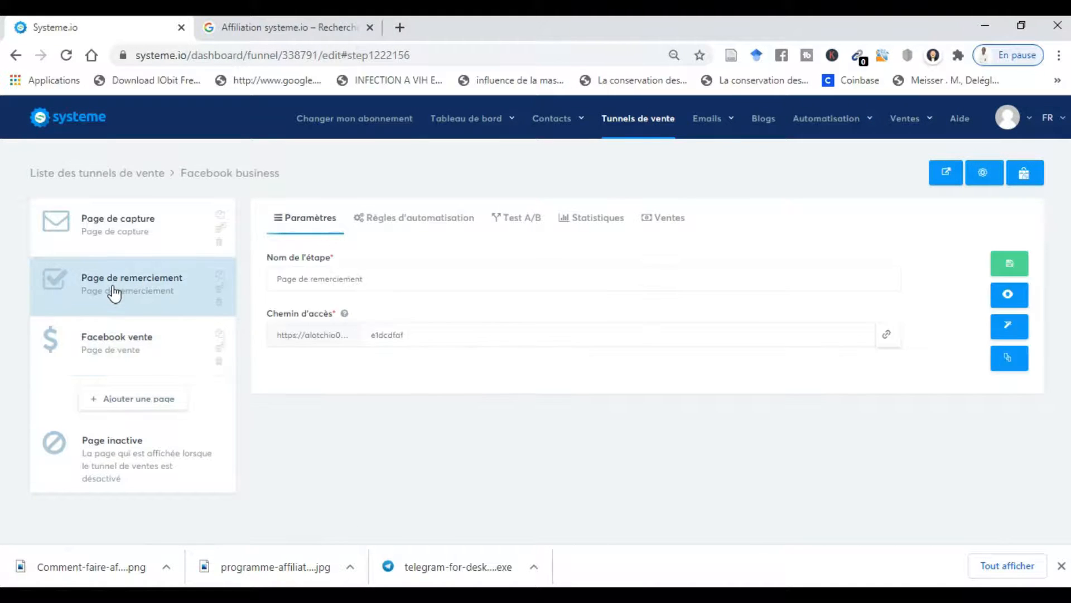
pyautogui.click(123, 406)
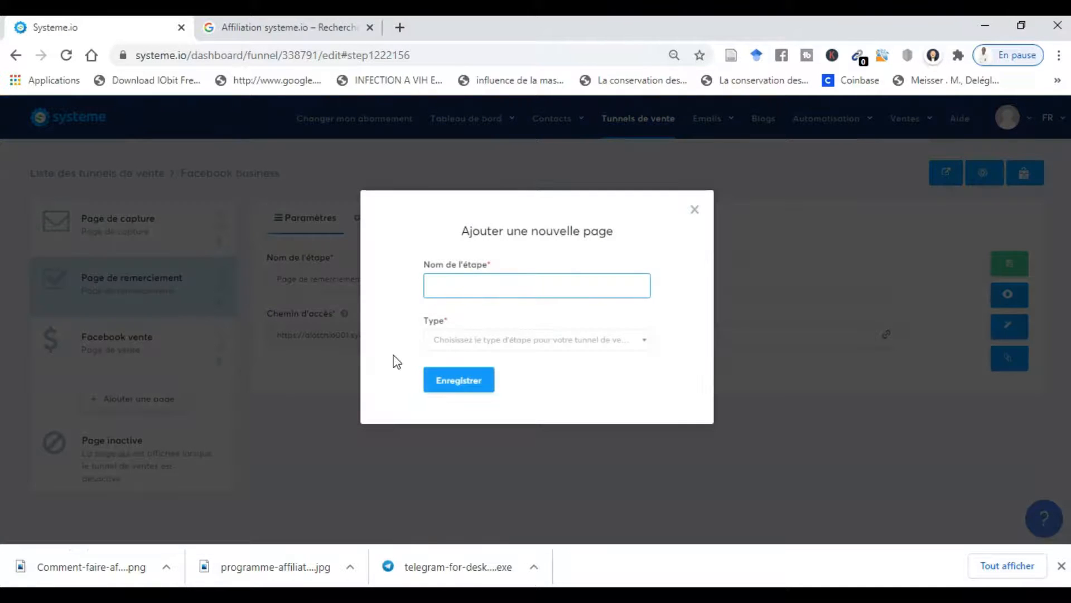
pyautogui.click(455, 282)
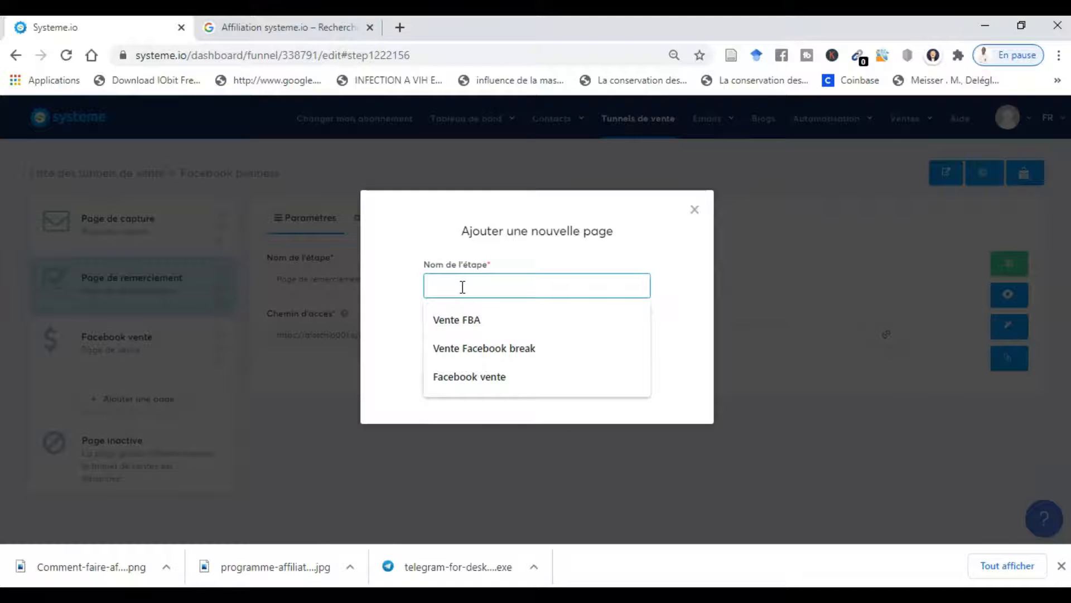
pyautogui.write('Po')
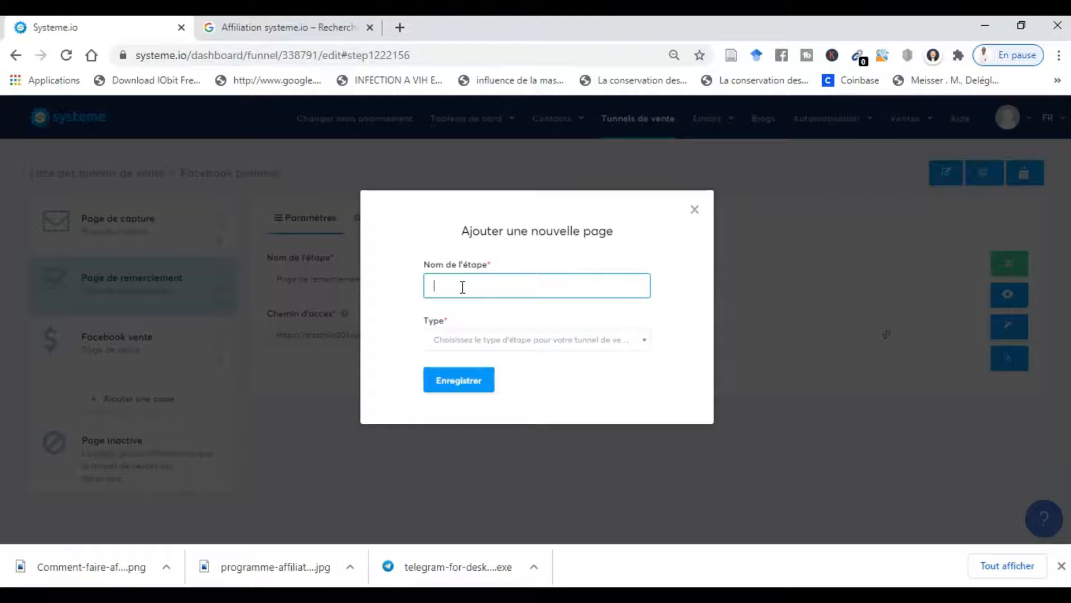
pyautogui.write('aiement')
pyautogui.click(458, 340)
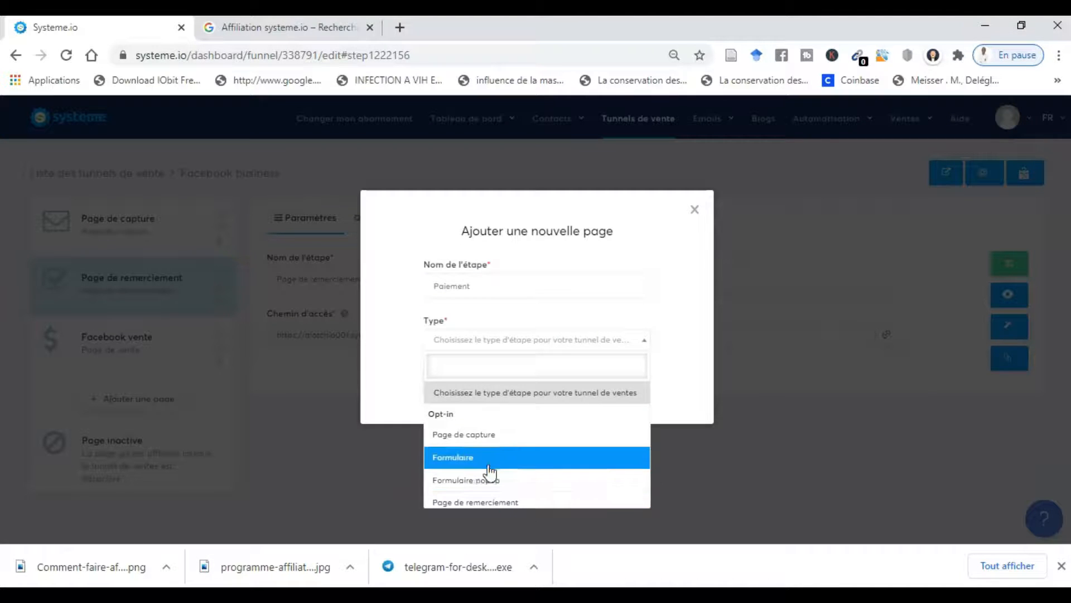
pyautogui.write('paiem')
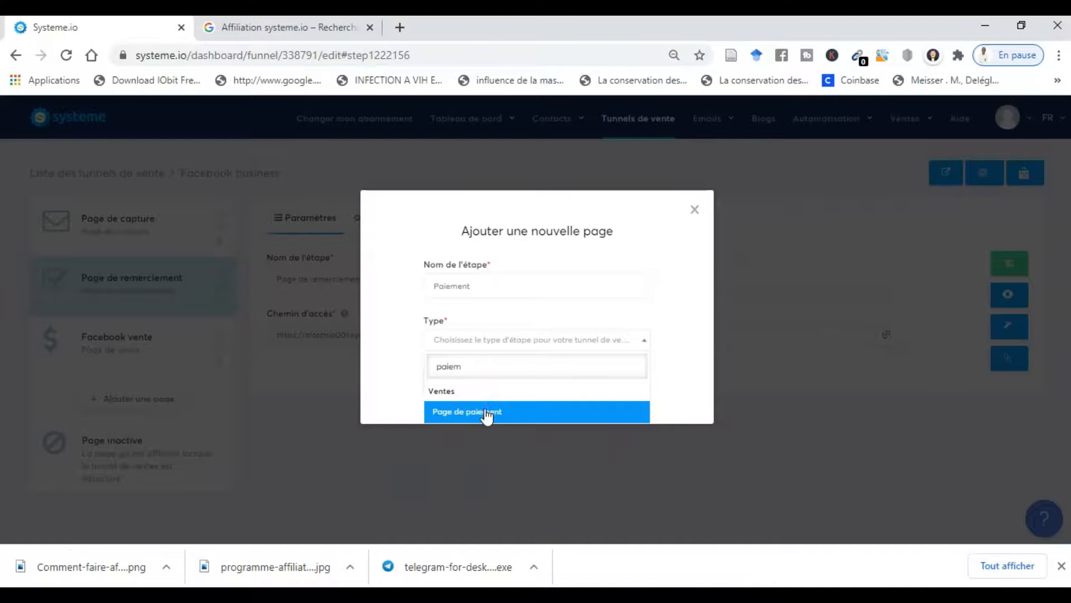
pyautogui.click(486, 412)
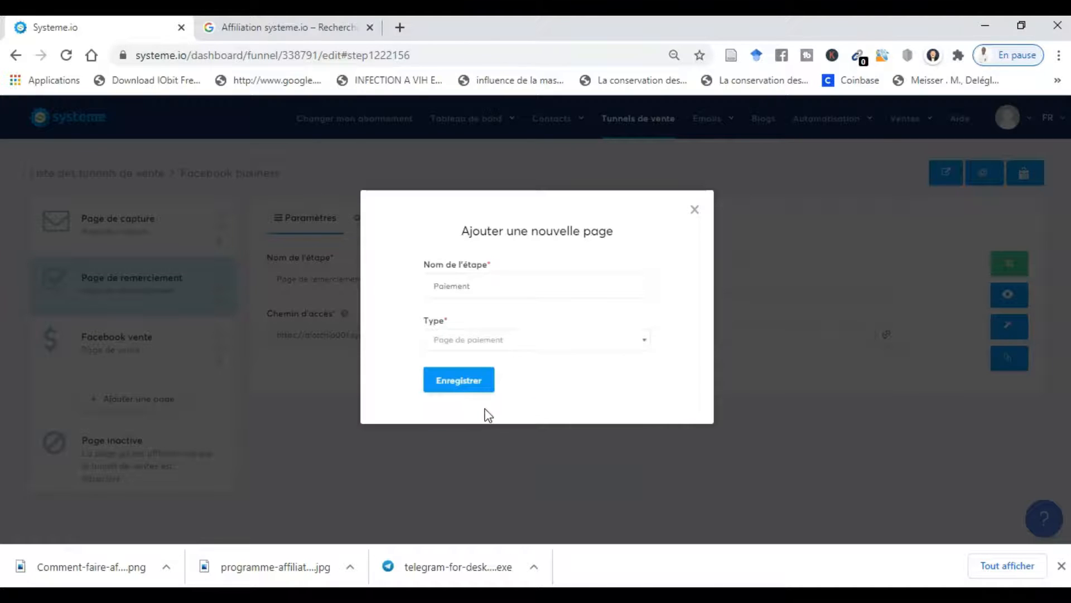
pyautogui.click(454, 378)
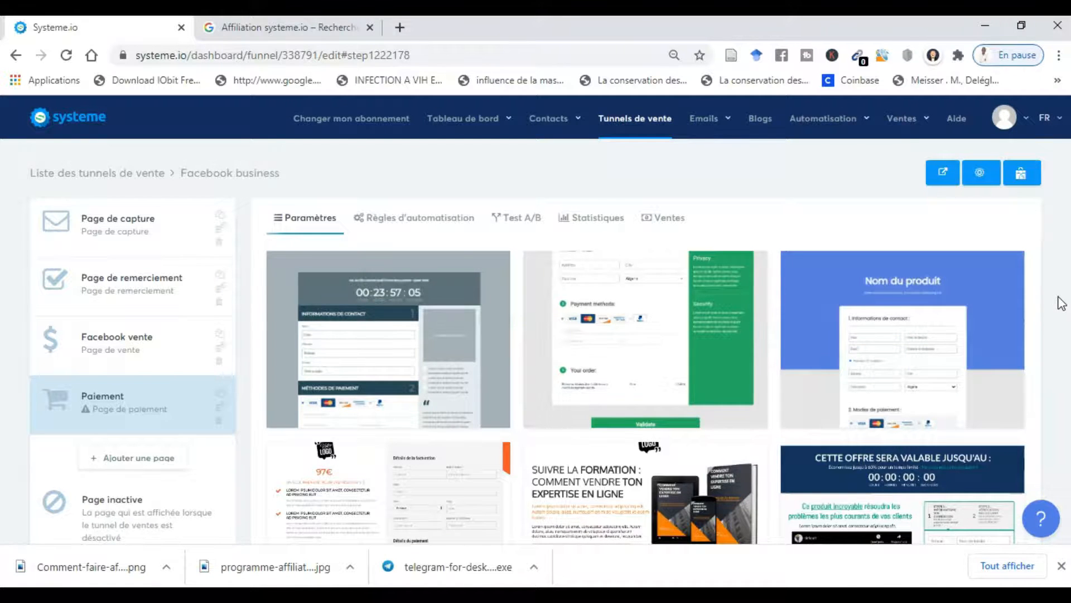
# - Apply the green and white order form template to the "Paiement" page and dismiss the incoming mail notification
pyautogui.scroll(-3, 1061, 303)
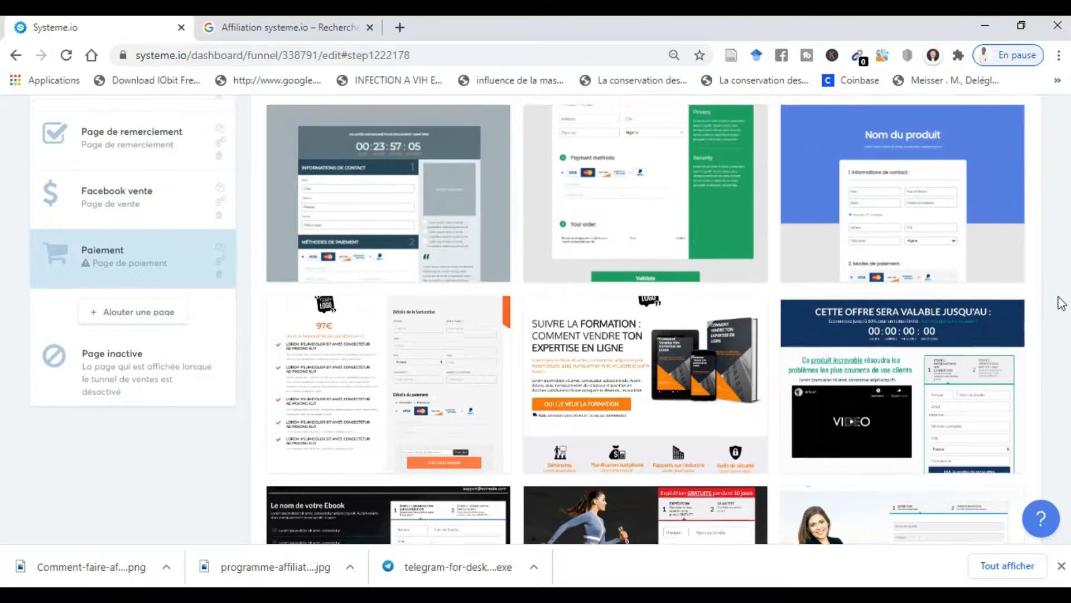
pyautogui.scroll(3, 1062, 303)
pyautogui.click(600, 280)
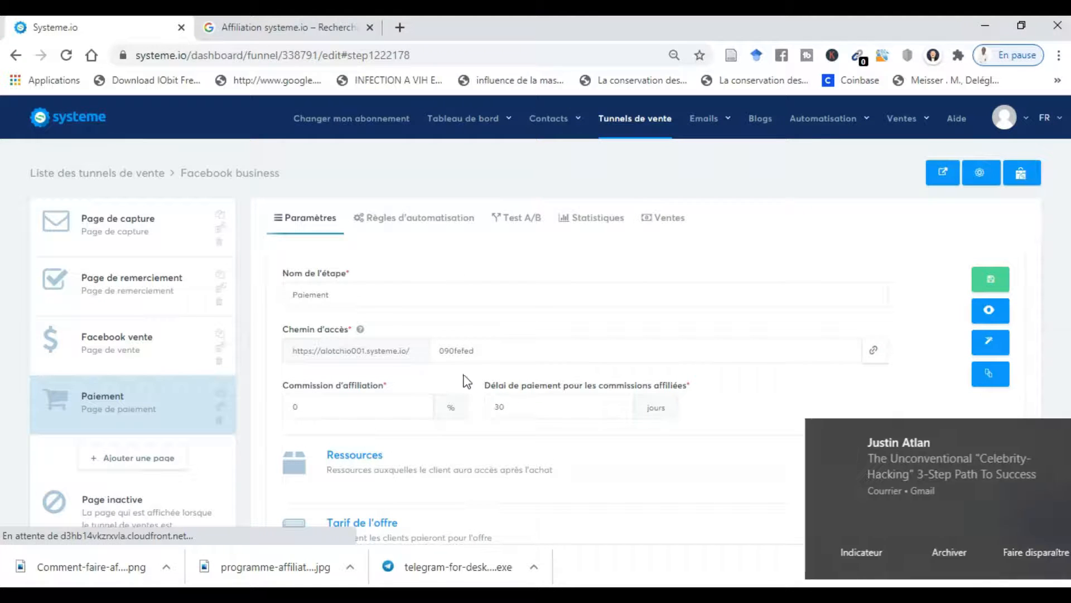
pyautogui.click(1045, 432)
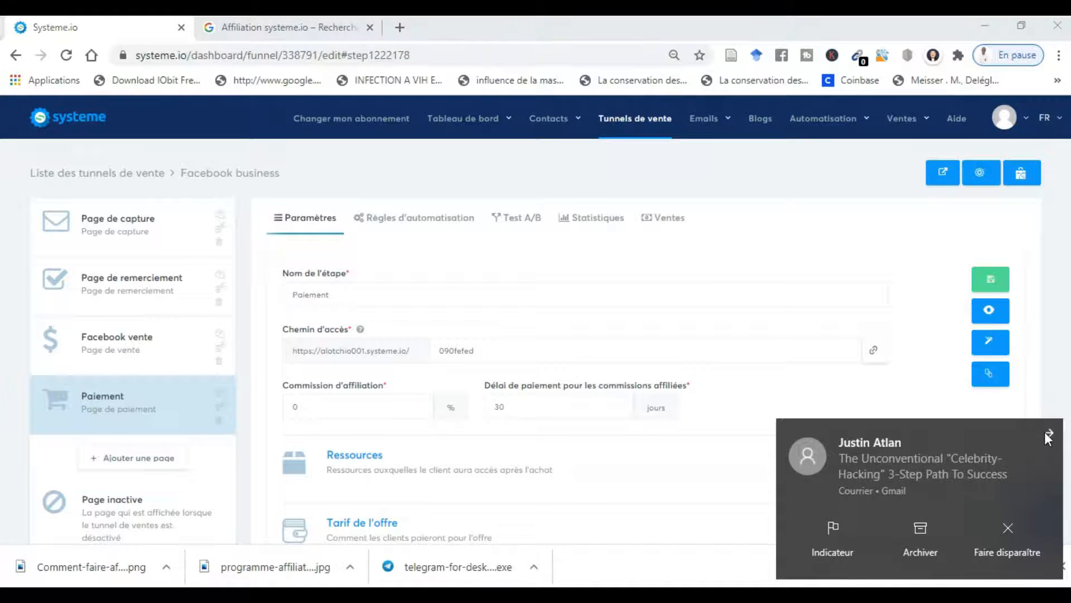
pyautogui.click(1004, 533)
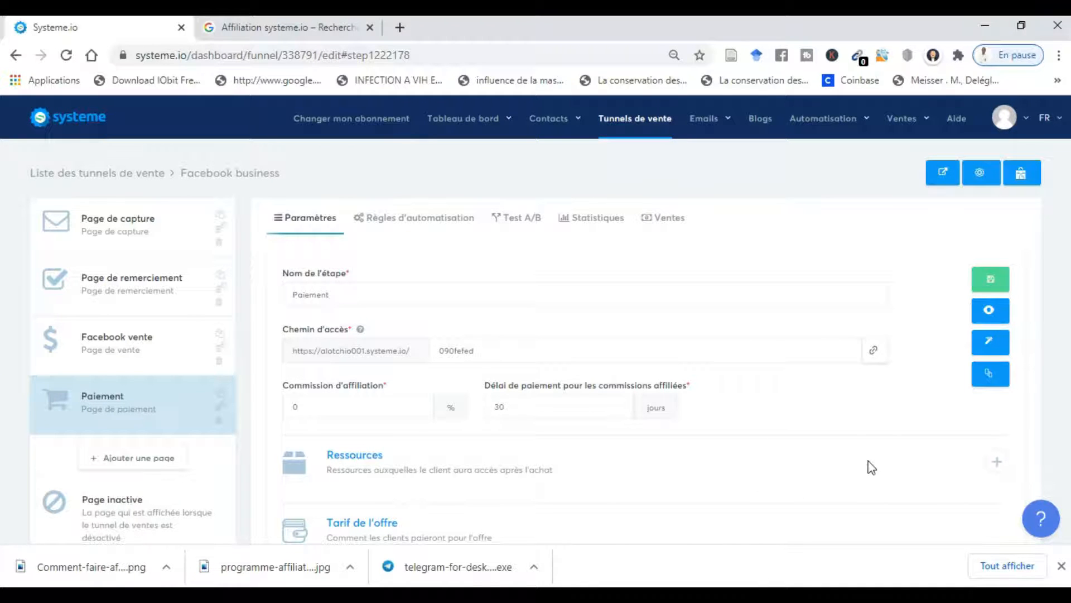
# - Review the "Paiement" page's settings for resources, offer pricing and discount coupons, along with its automation rules
pyautogui.scroll(-3, 880, 465)
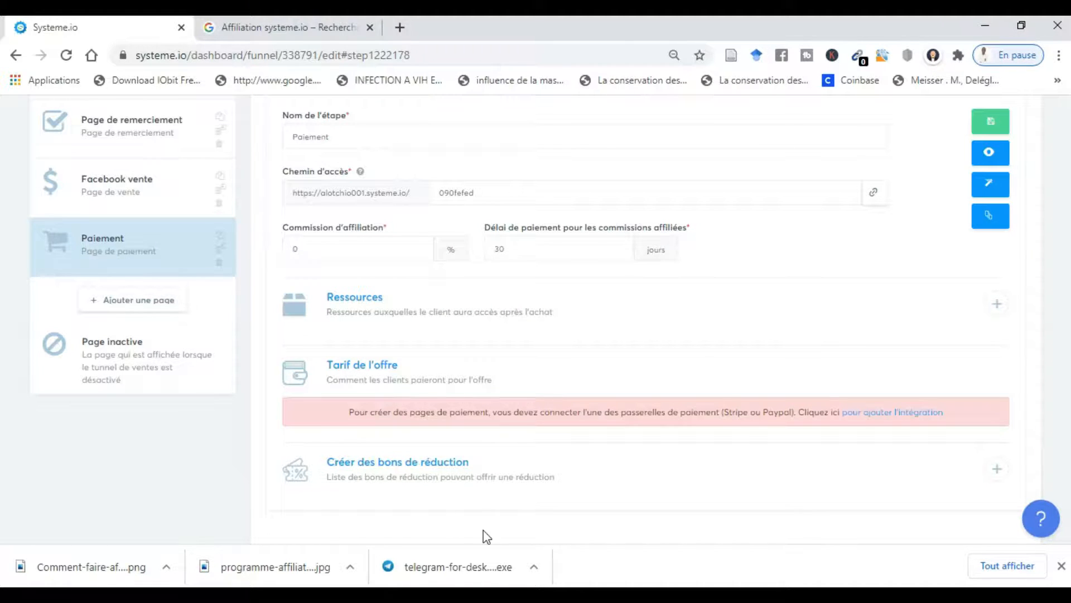
pyautogui.scroll(-1, 487, 537)
pyautogui.scroll(4, 487, 537)
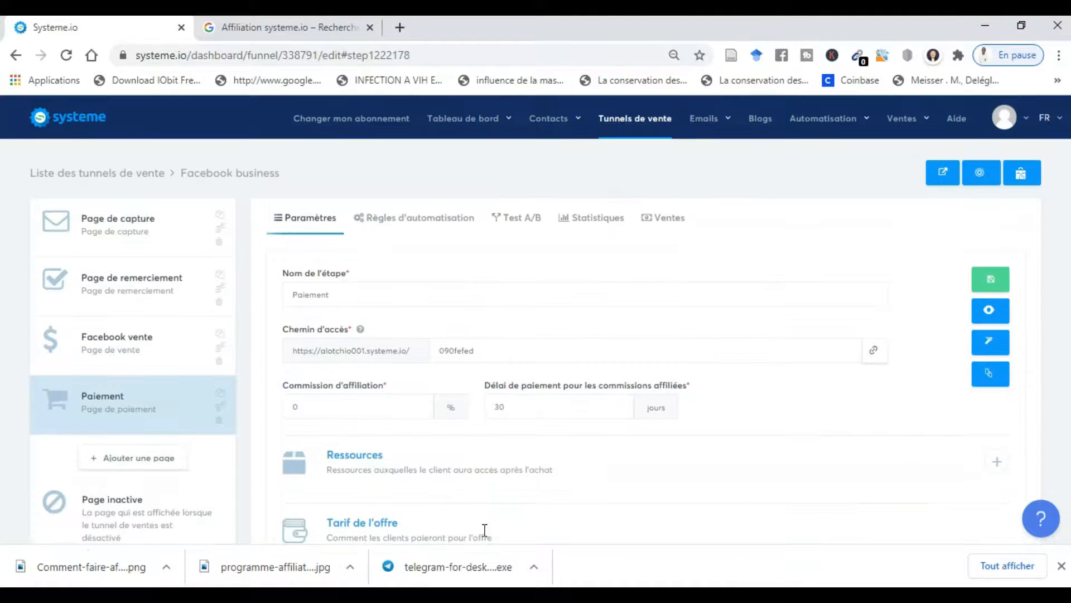
pyautogui.click(393, 221)
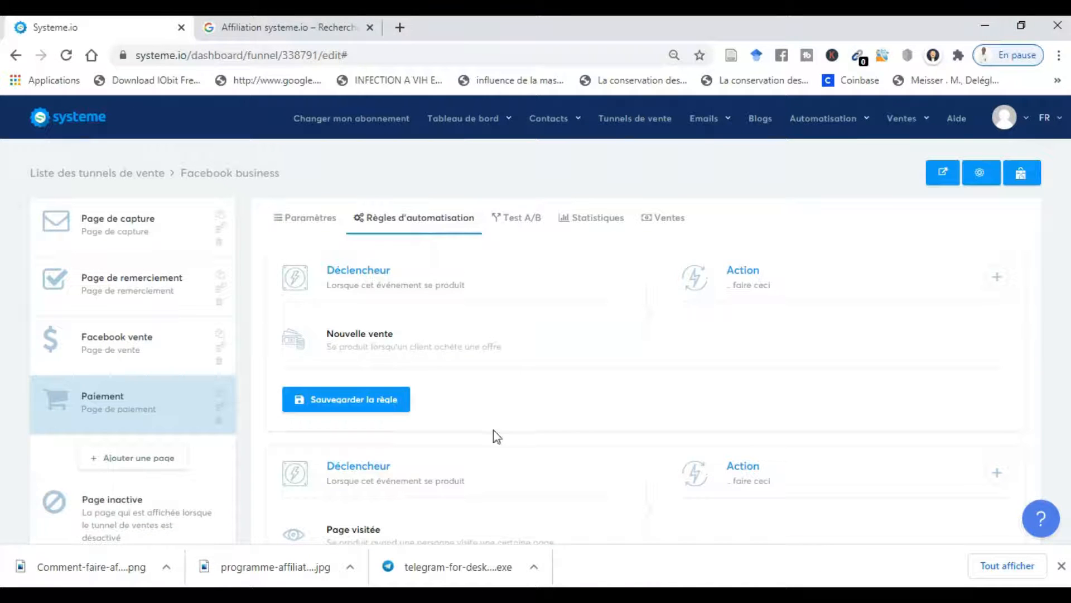
pyautogui.click(301, 226)
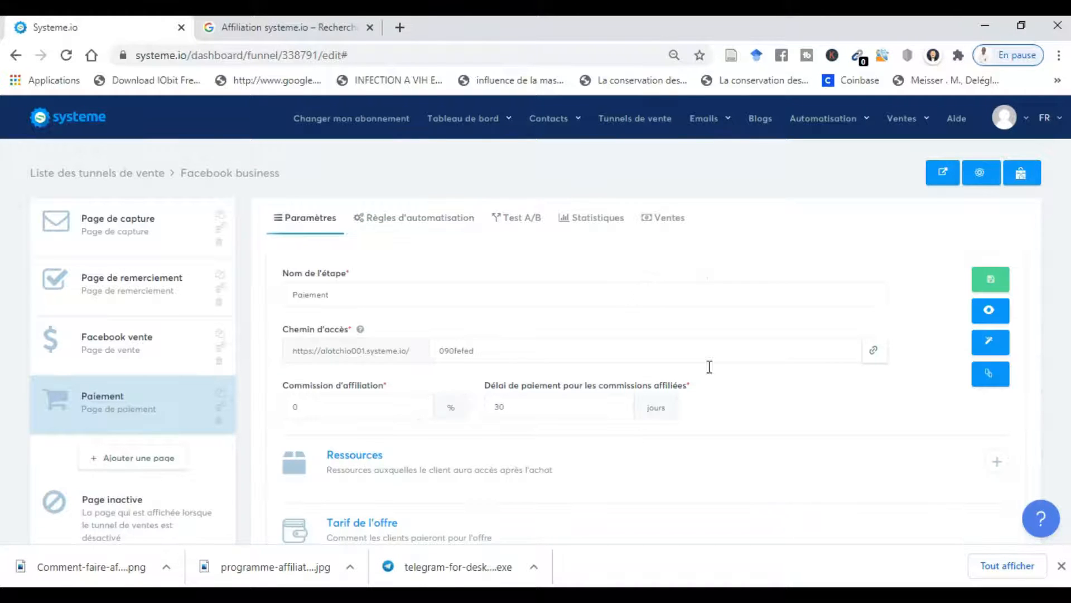
# - View the payment page in the page editor from contact details to the "Valider" button, dismissing the translation prompt, and return to the funnel
pyautogui.click(989, 343)
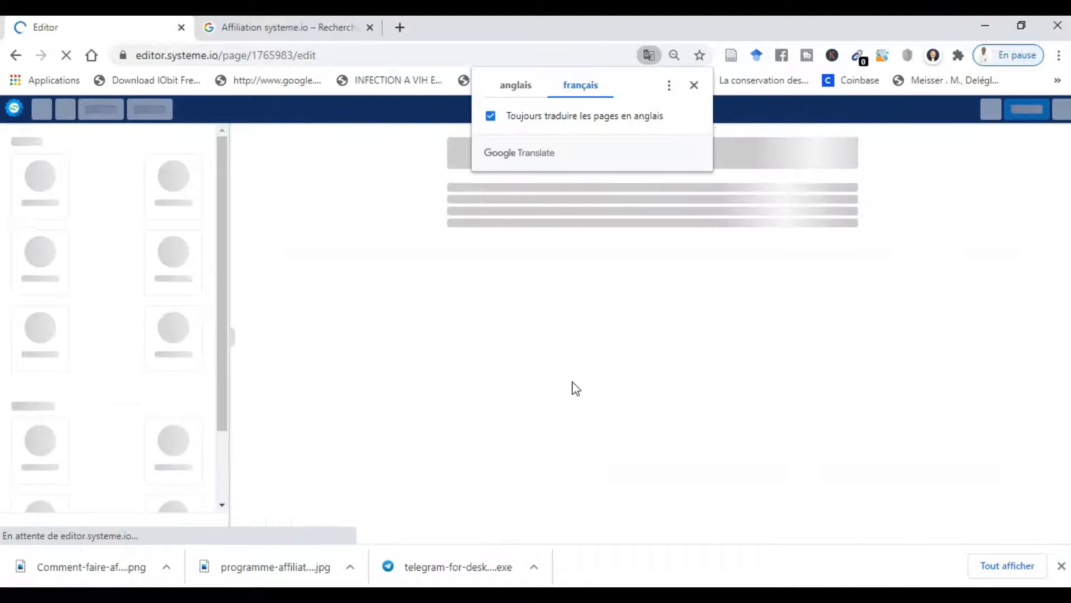
pyautogui.click(694, 85)
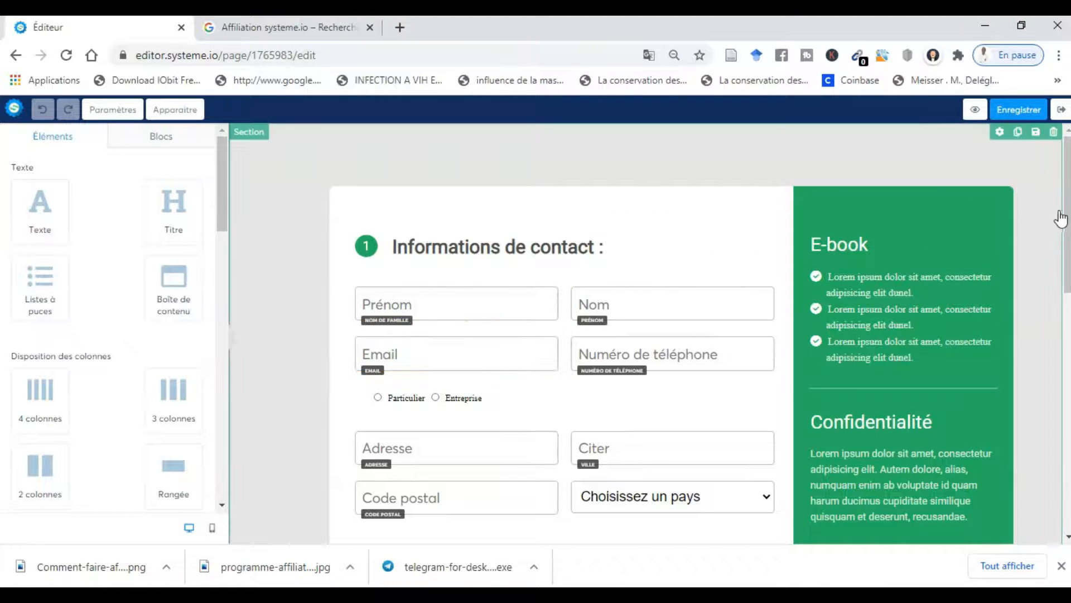
pyautogui.moveTo(1066, 226); pyautogui.dragTo(1067, 257)
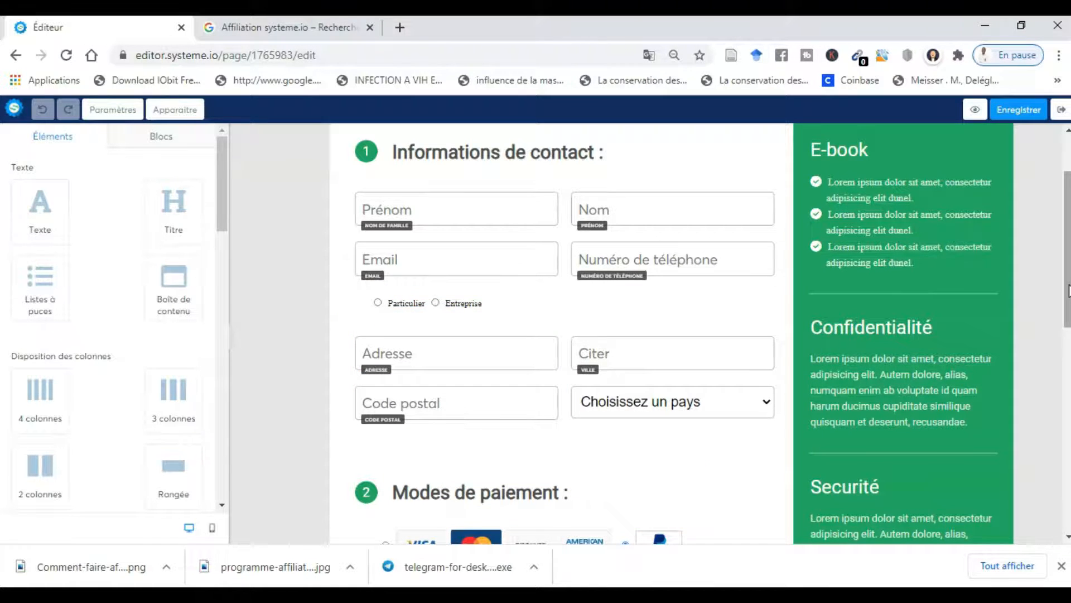
pyautogui.scroll(-4, 669, 385)
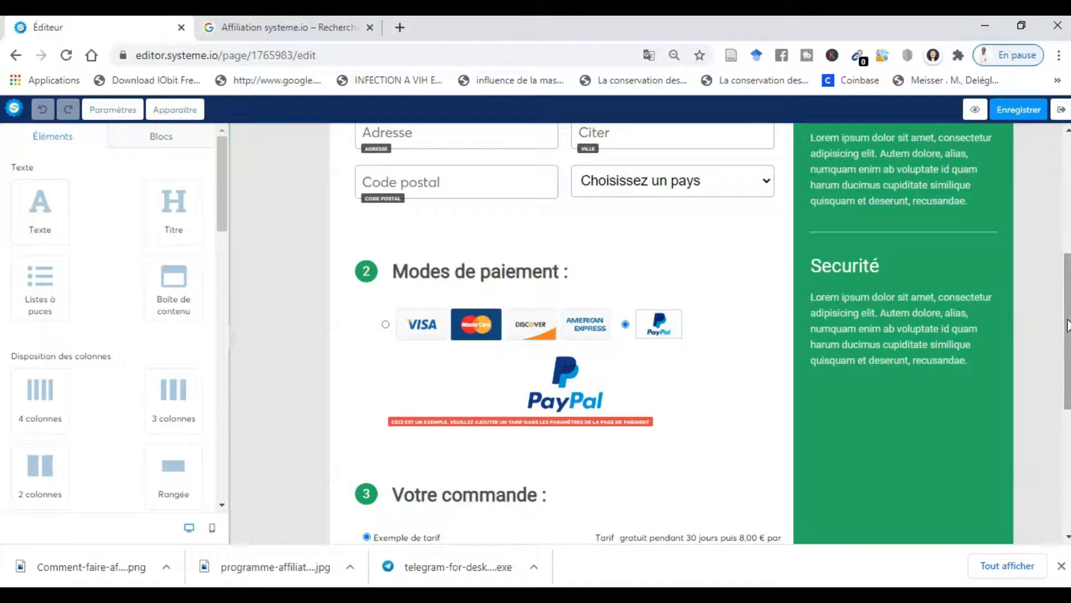
pyautogui.scroll(-3, 445, 472)
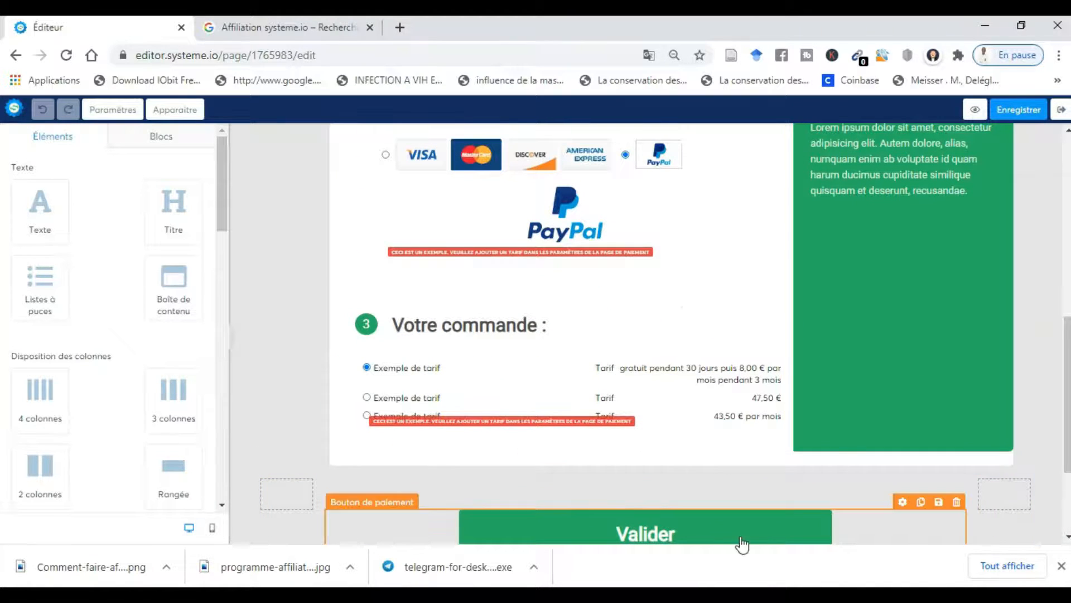
pyautogui.moveTo(1066, 383); pyautogui.dragTo(1063, 438)
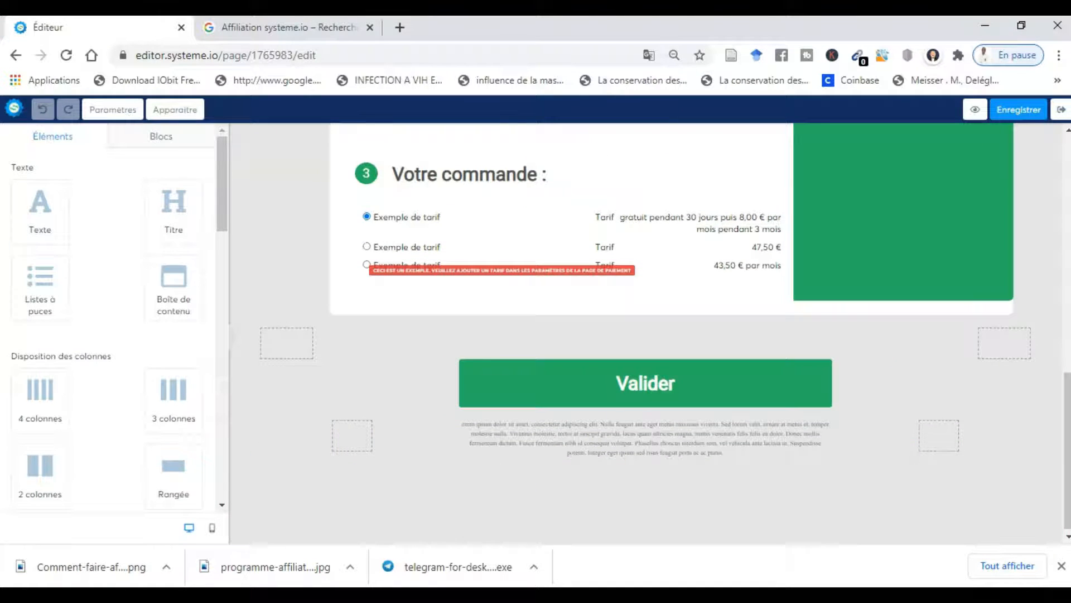
pyautogui.click(14, 63)
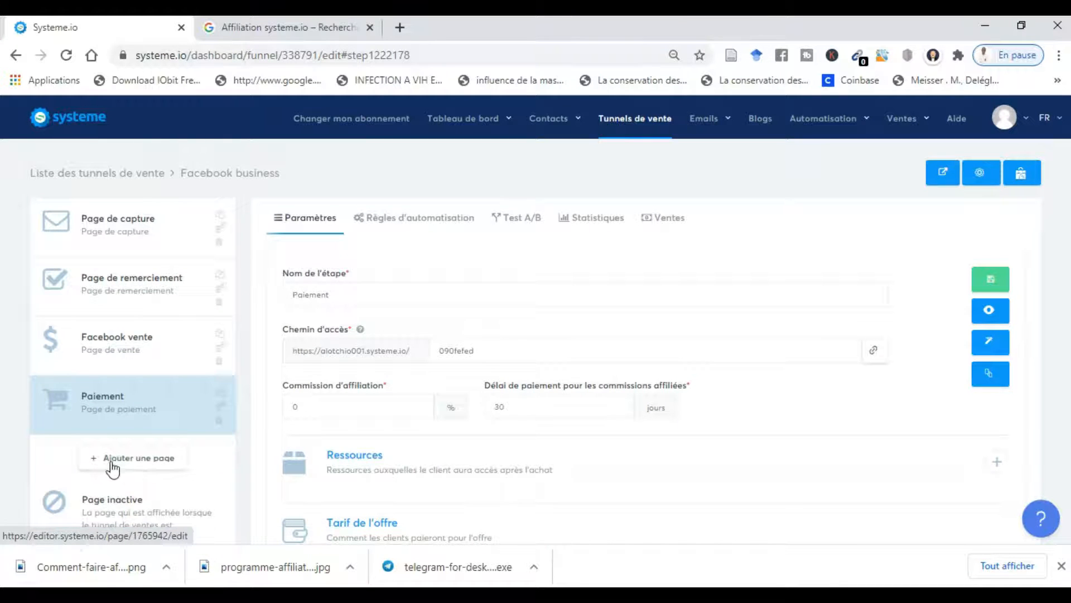
# - Add a new page named "Upsell" with the type "Upsell" to the funnel
pyautogui.click(137, 461)
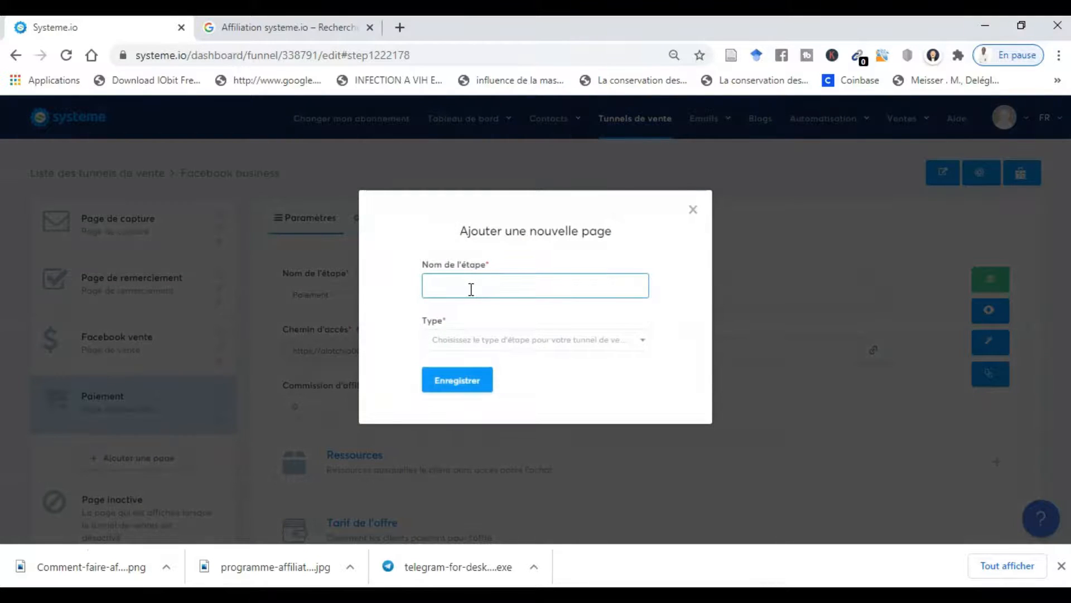
pyautogui.click(480, 350)
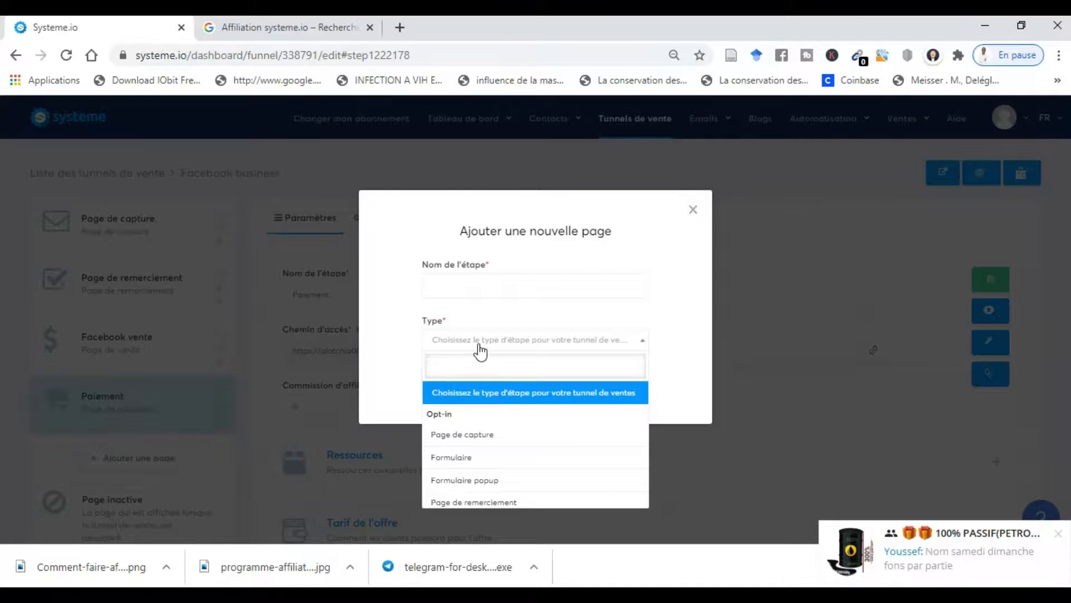
pyautogui.write('U')
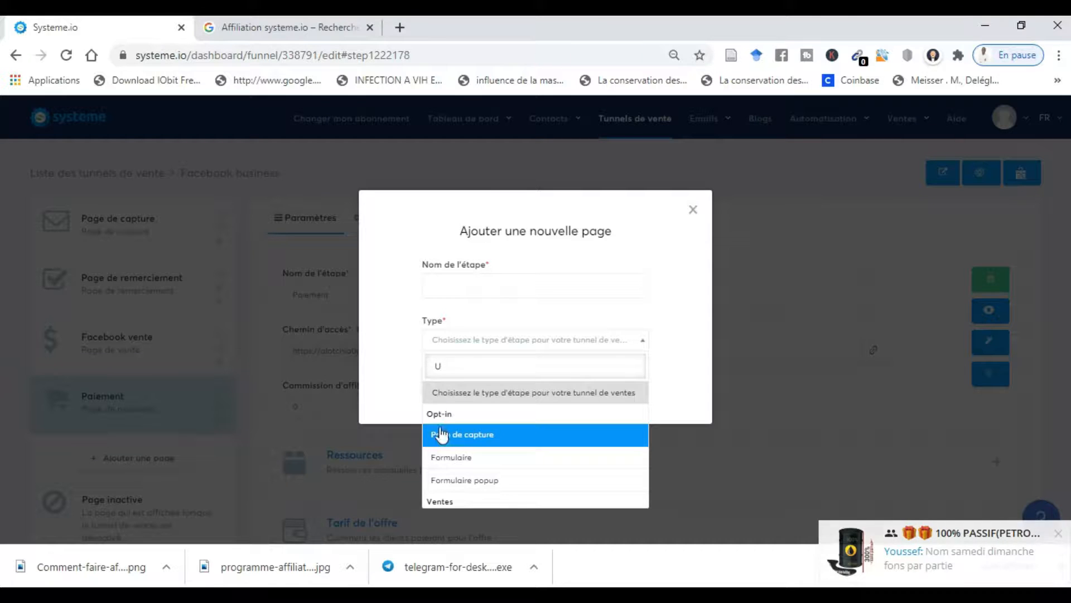
pyautogui.write('psell')
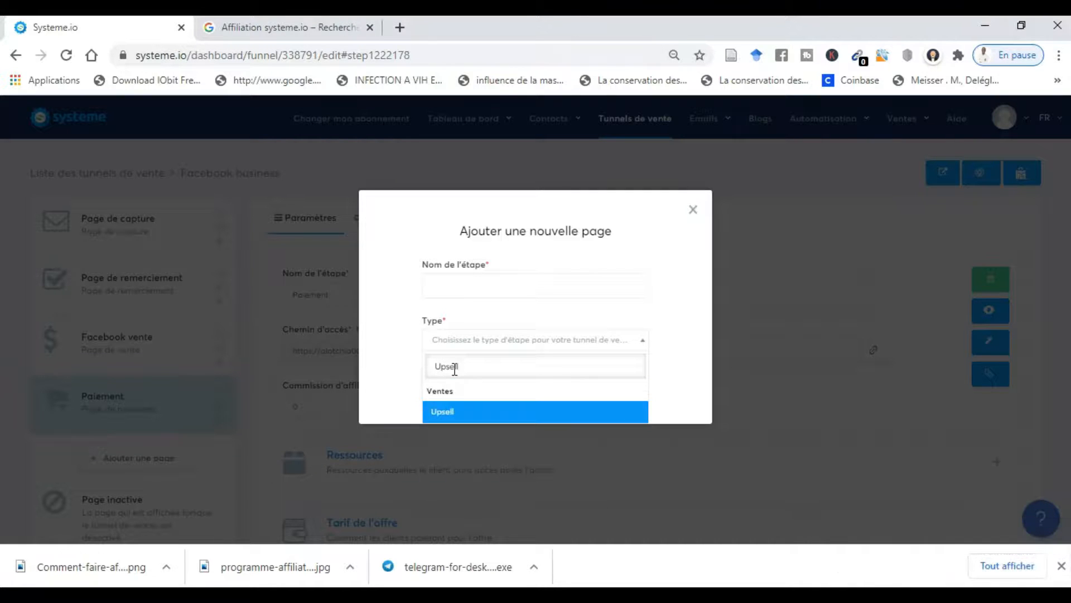
pyautogui.click(452, 416)
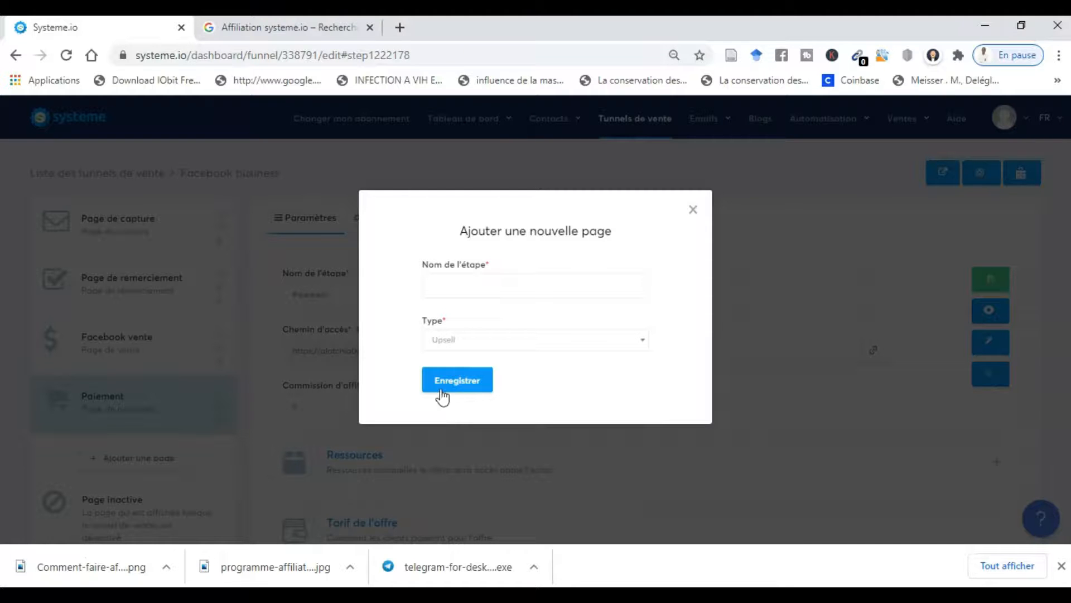
pyautogui.click(460, 288)
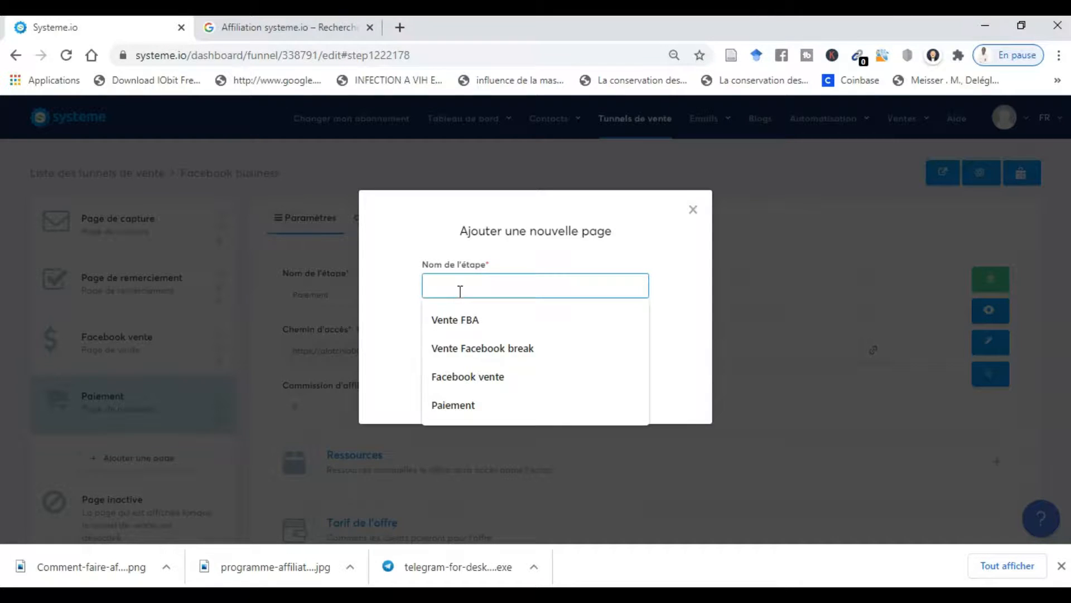
pyautogui.write('Upsell')
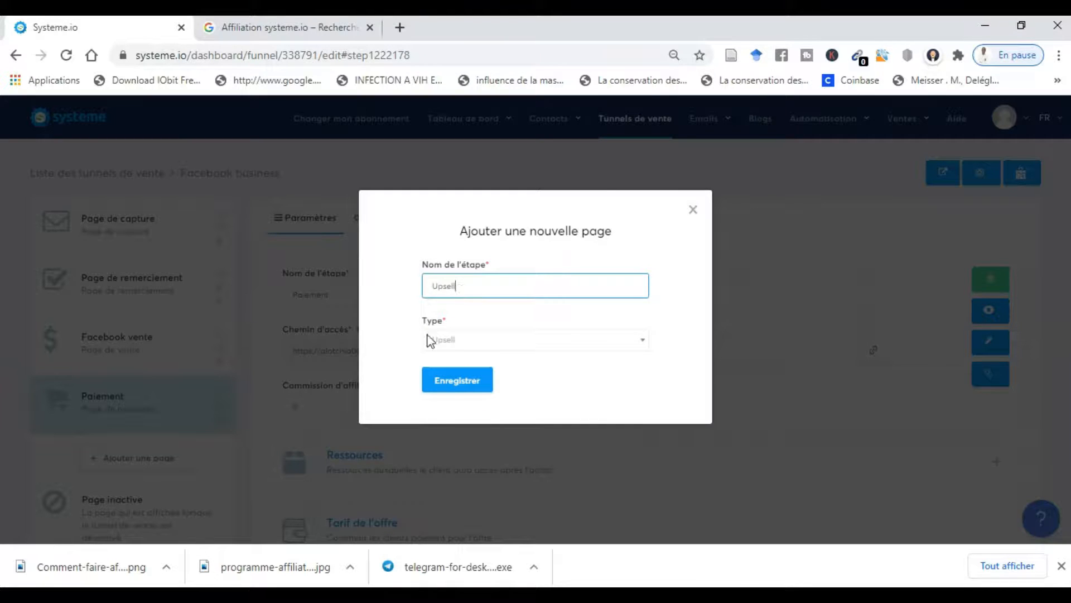
pyautogui.click(458, 379)
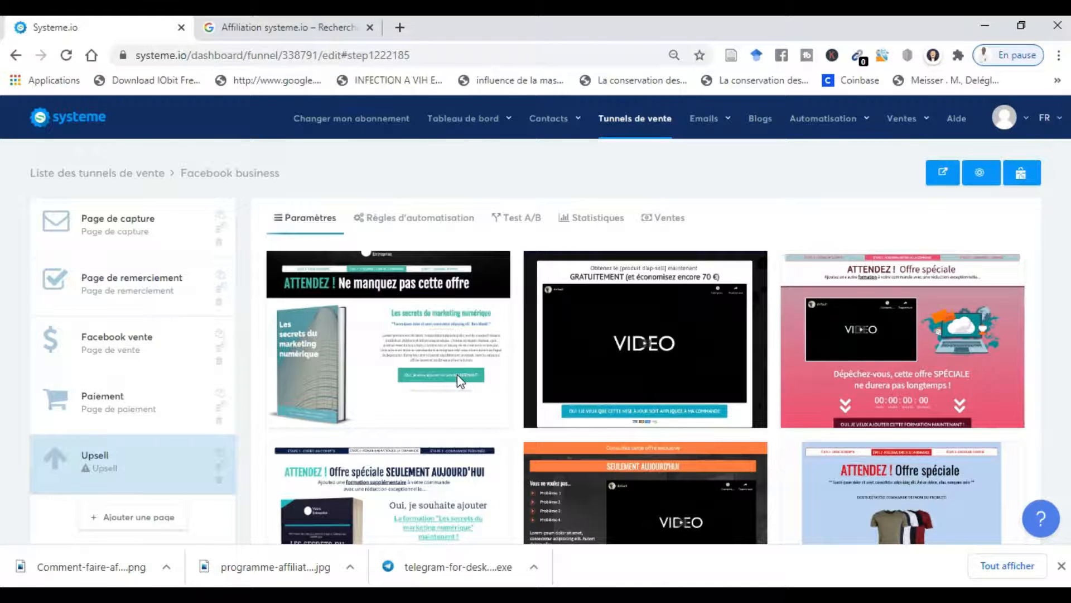
# - Apply the "ATTENDEZ ! Ne manquez pas cette offre" template to the "Upsell" page and open it in the page editor
pyautogui.moveTo(423, 380)
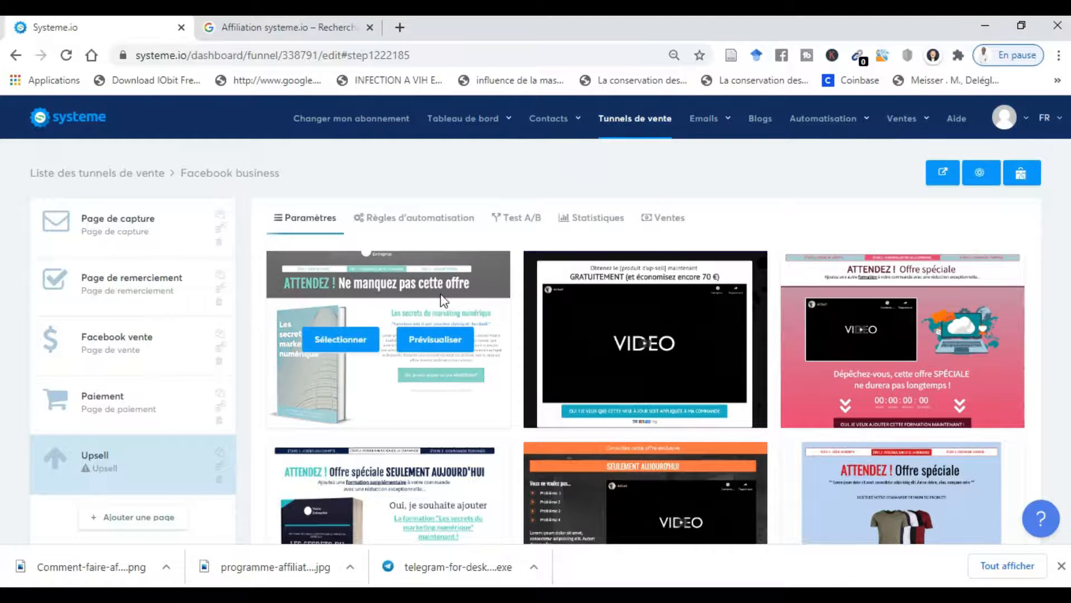
pyautogui.click(344, 343)
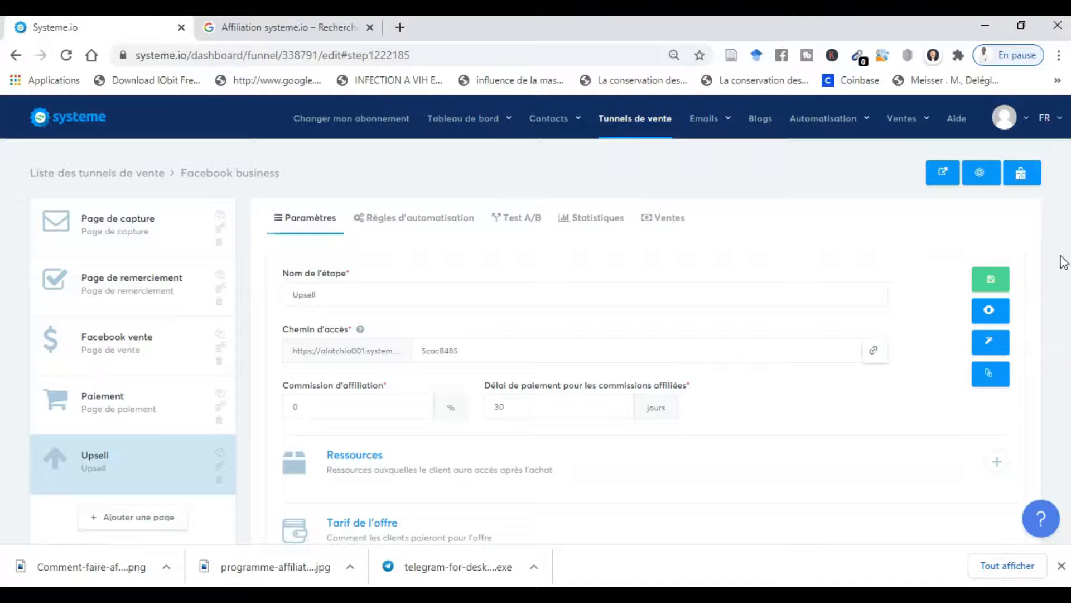
pyautogui.scroll(-3, 1065, 266)
pyautogui.scroll(3, 1065, 266)
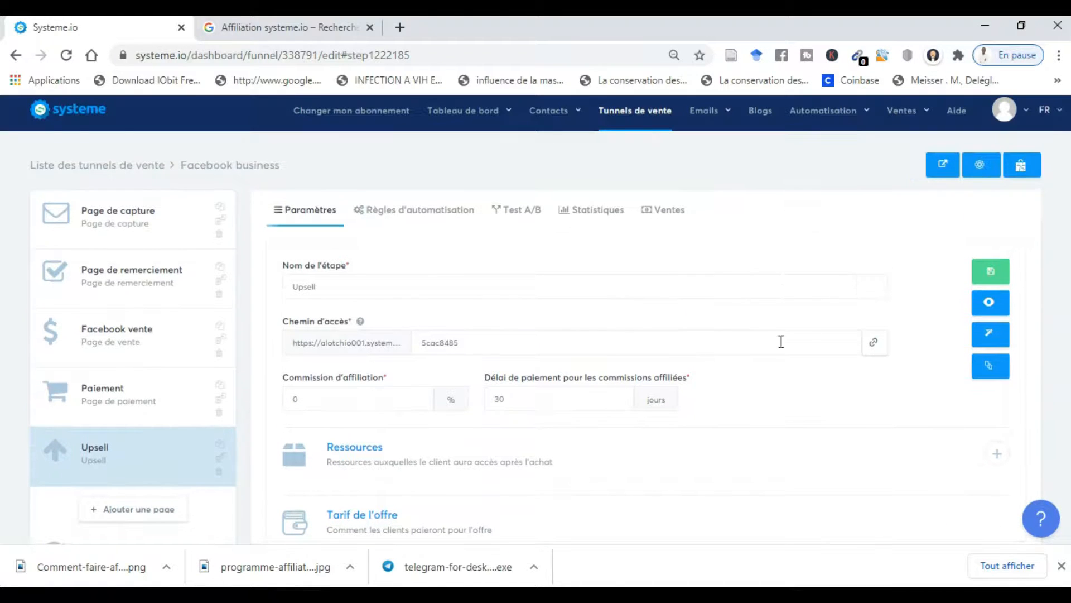
pyautogui.click(988, 345)
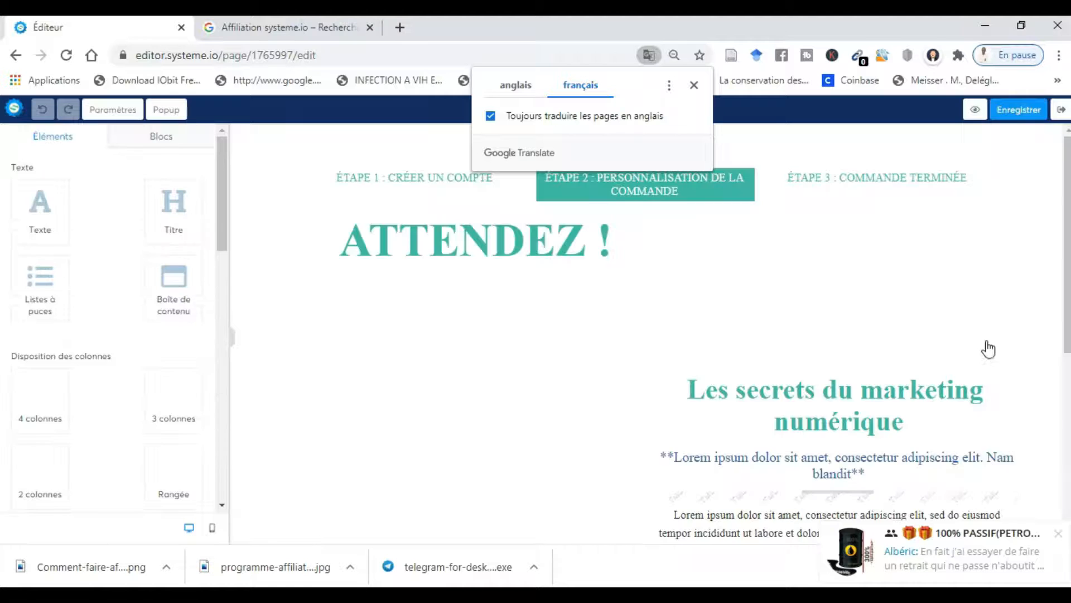
# - View the "Upsell" page's offer template in the page editor, dismissing the desktop notification, and return to the funnel
pyautogui.click(1058, 535)
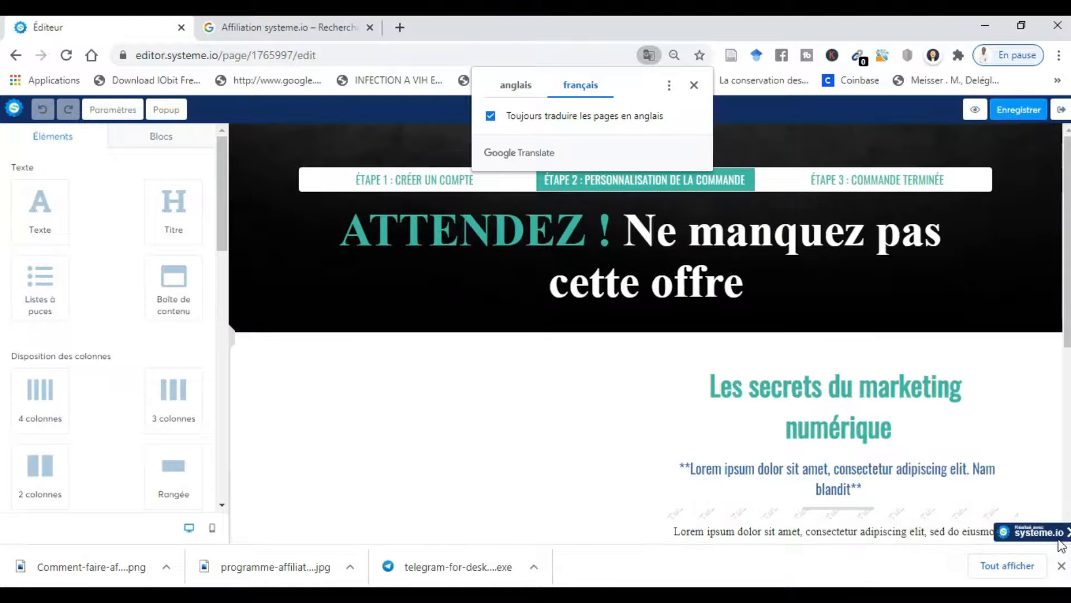
pyautogui.moveTo(1069, 273)
pyautogui.mouseDown()
pyautogui.moveTo(1069, 491)
pyautogui.moveTo(1066, 267)
pyautogui.mouseUp()
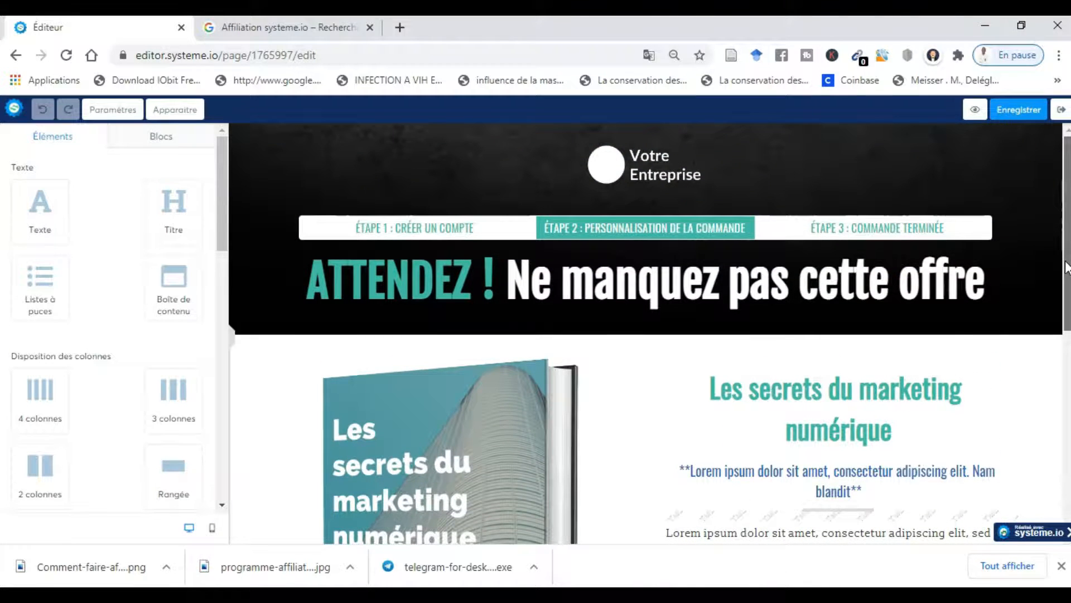
pyautogui.scroll(-3, 629, 372)
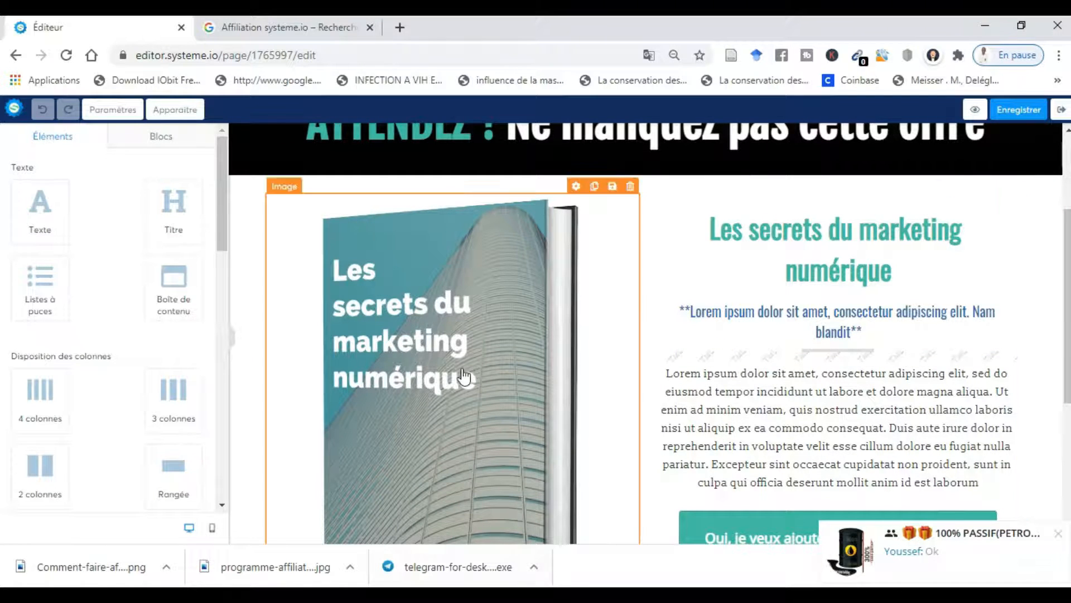
pyautogui.click(16, 57)
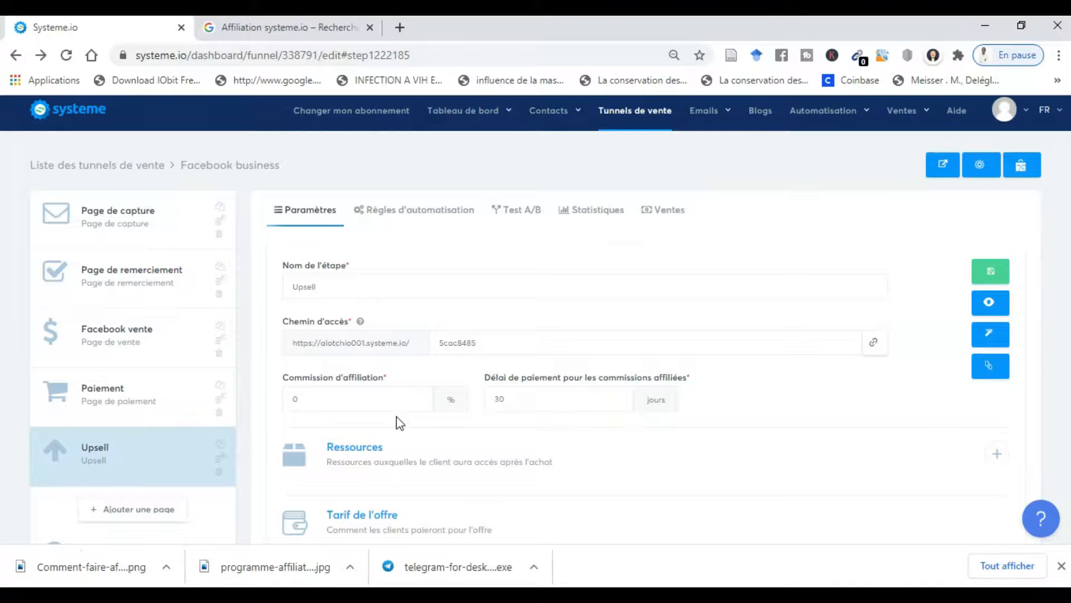
# - Add a new page named "Downsell" with the type "Downsell" to the funnel
pyautogui.click(117, 510)
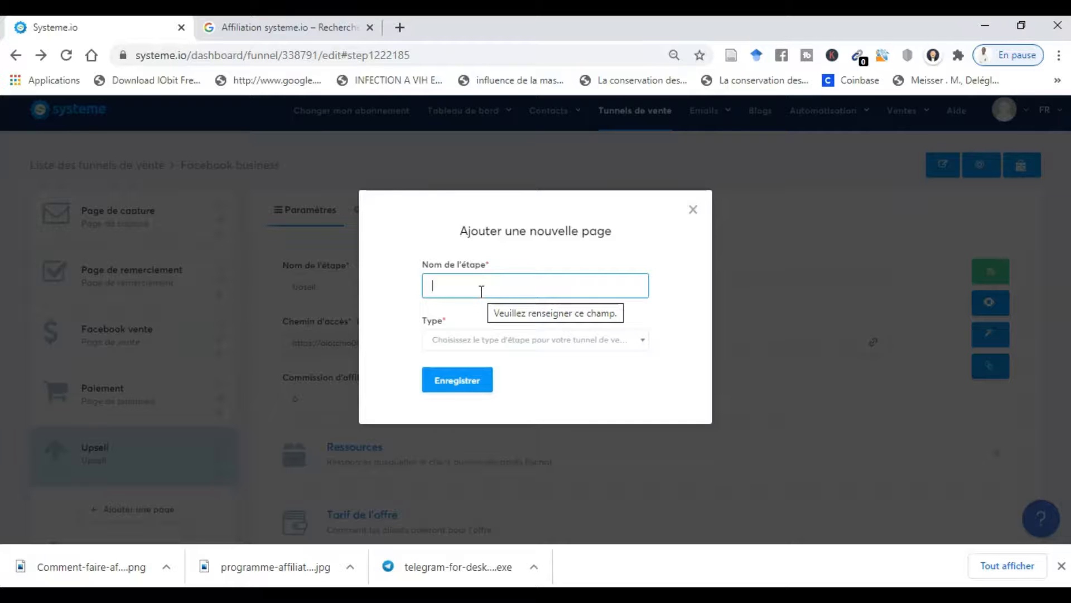
pyautogui.write('Do')
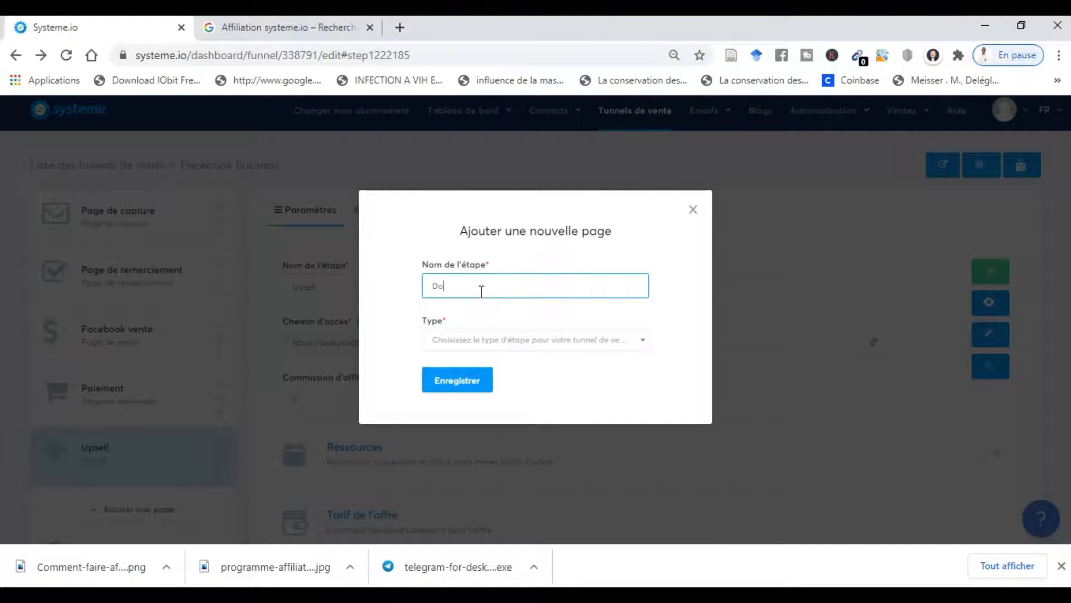
pyautogui.write('wnsell')
pyautogui.click(540, 350)
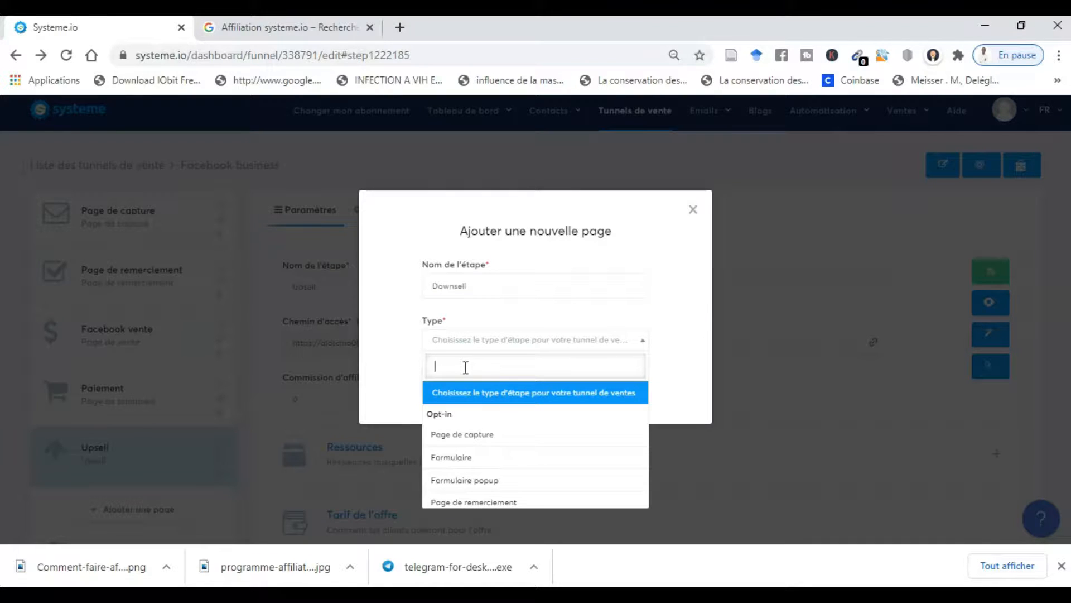
pyautogui.write('D')
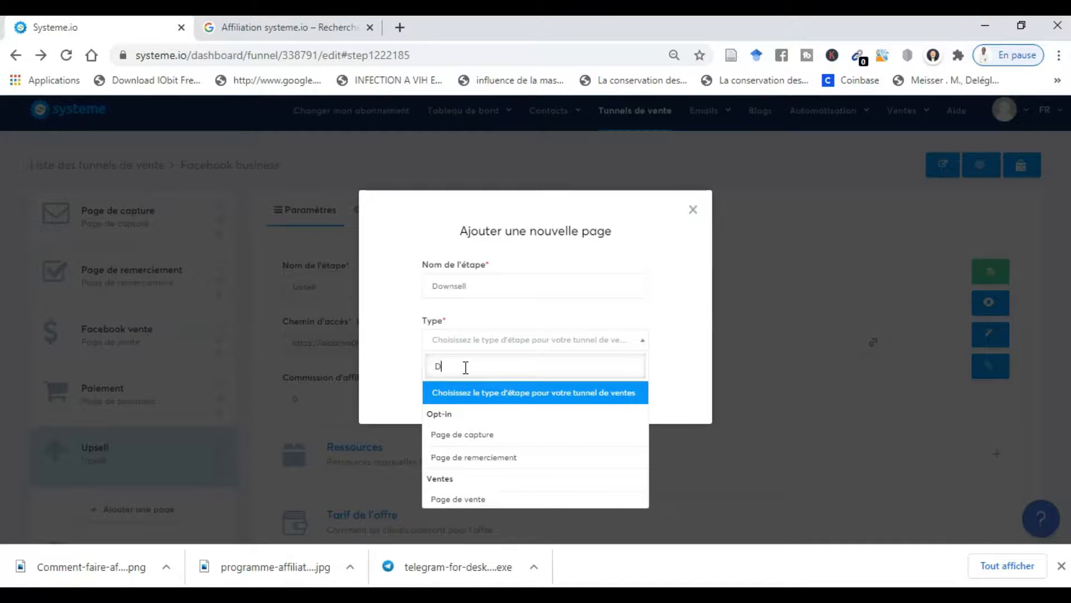
pyautogui.write('own')
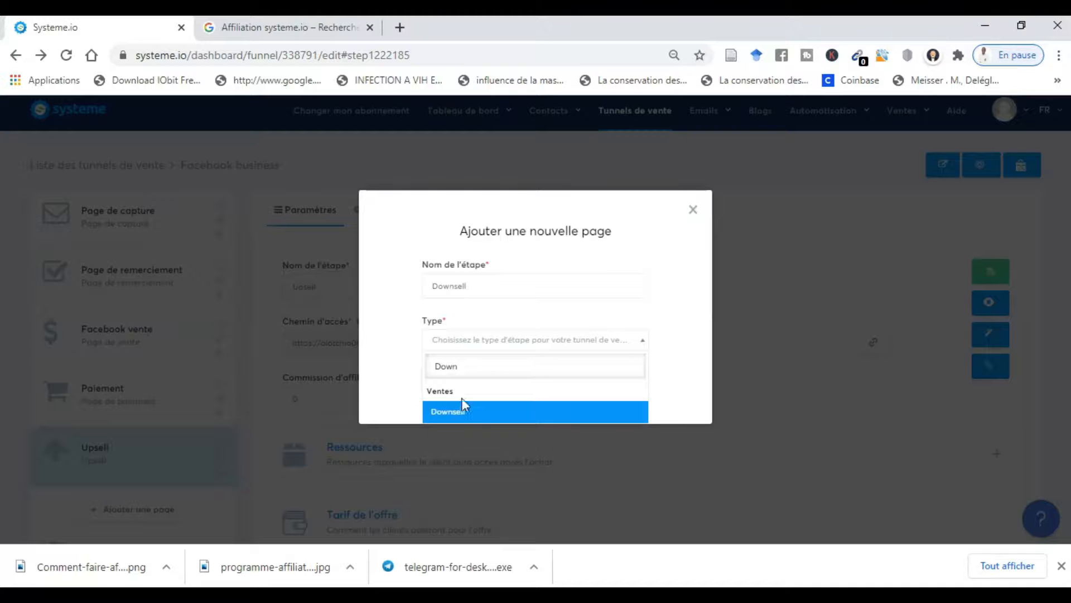
pyautogui.click(463, 412)
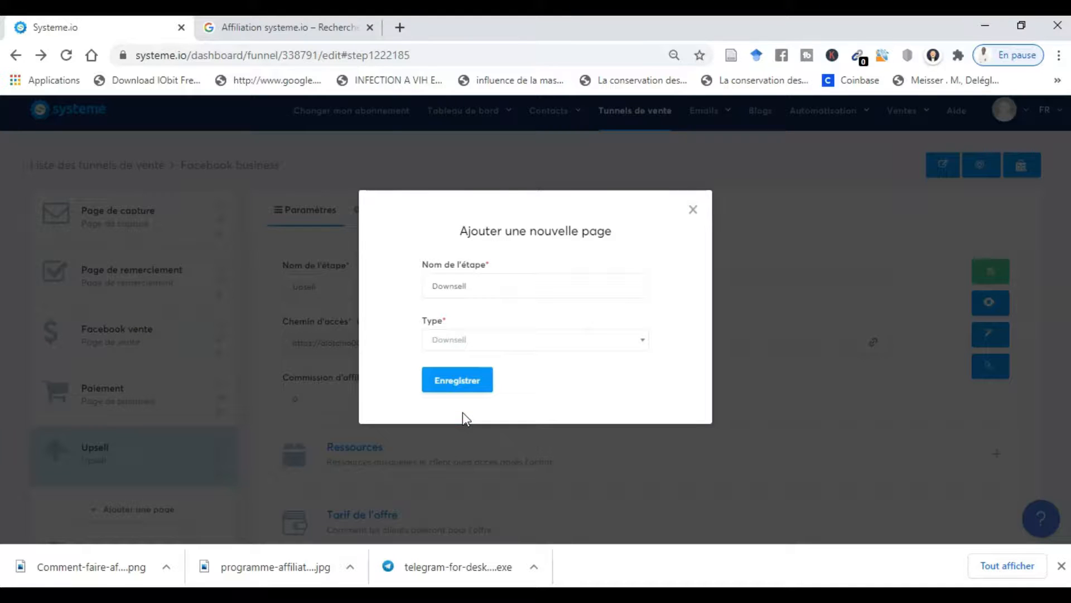
pyautogui.click(457, 381)
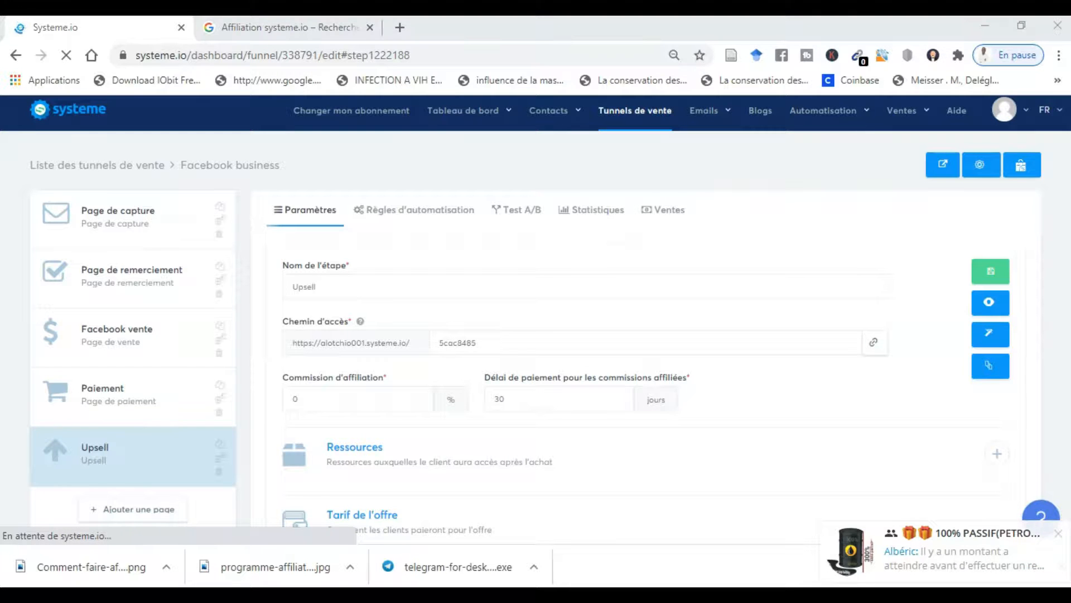
# - Close the Telegram window that is running in the background
pyautogui.rightClick(559, 595)
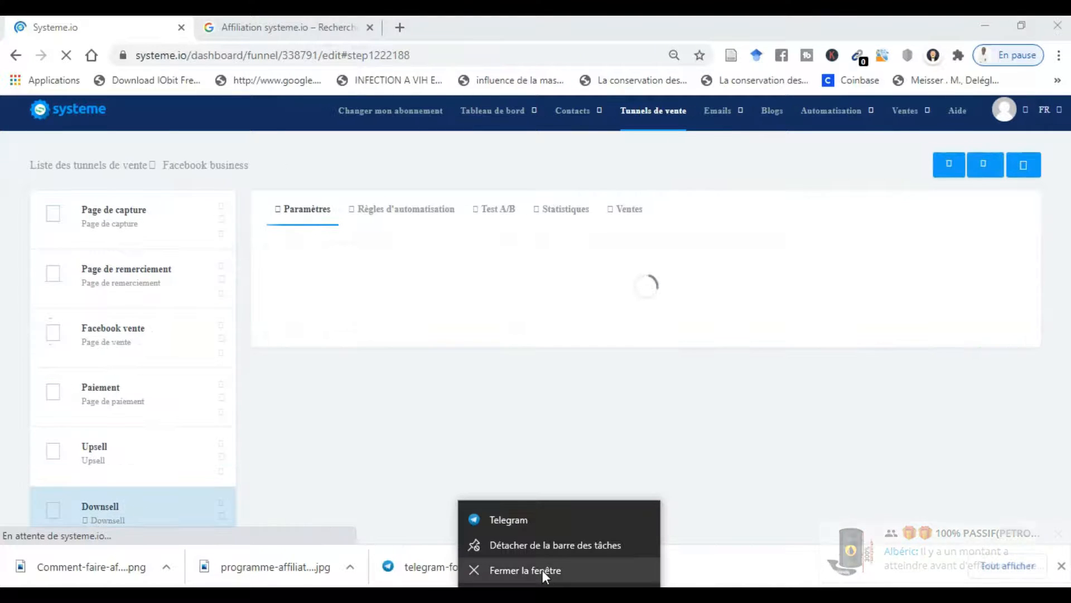
pyautogui.click(542, 571)
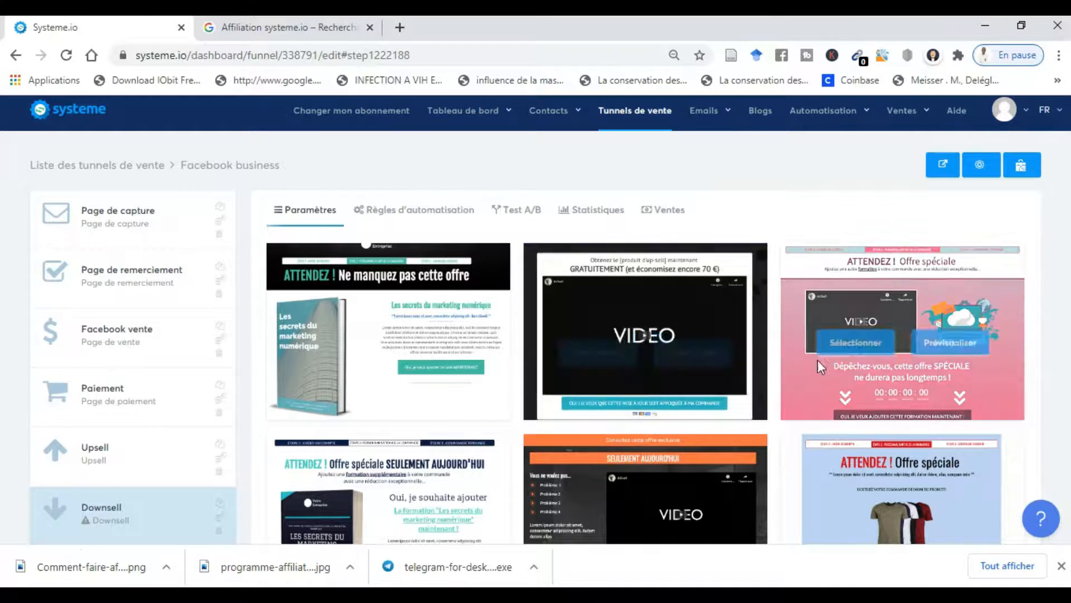
# - Add a new page named "Pop up" with the type "Formulaire popup" to the funnel
pyautogui.moveTo(660, 337)
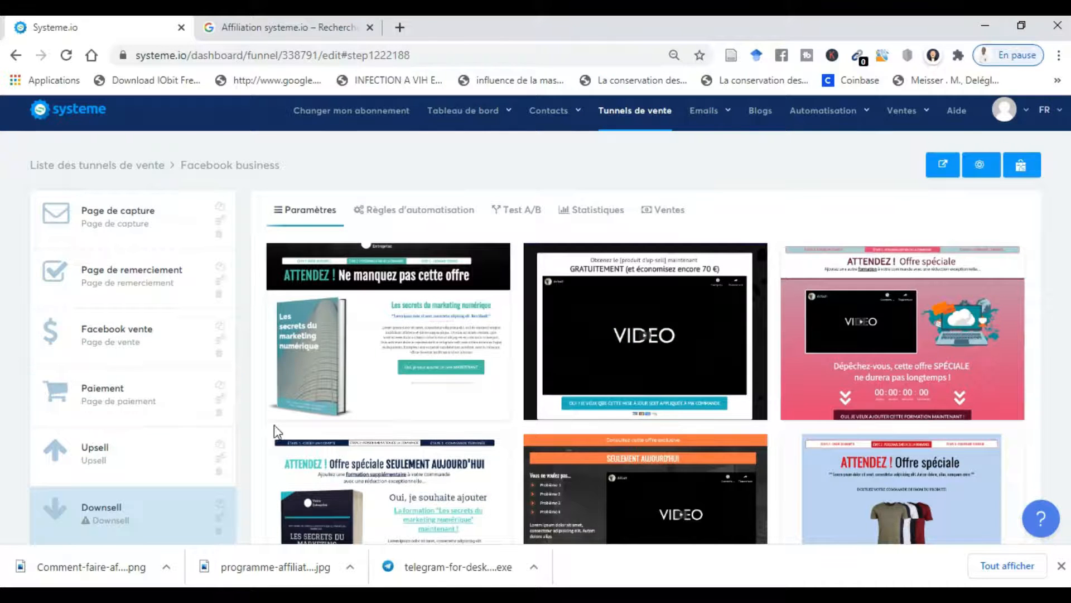
pyautogui.scroll(-5, 242, 445)
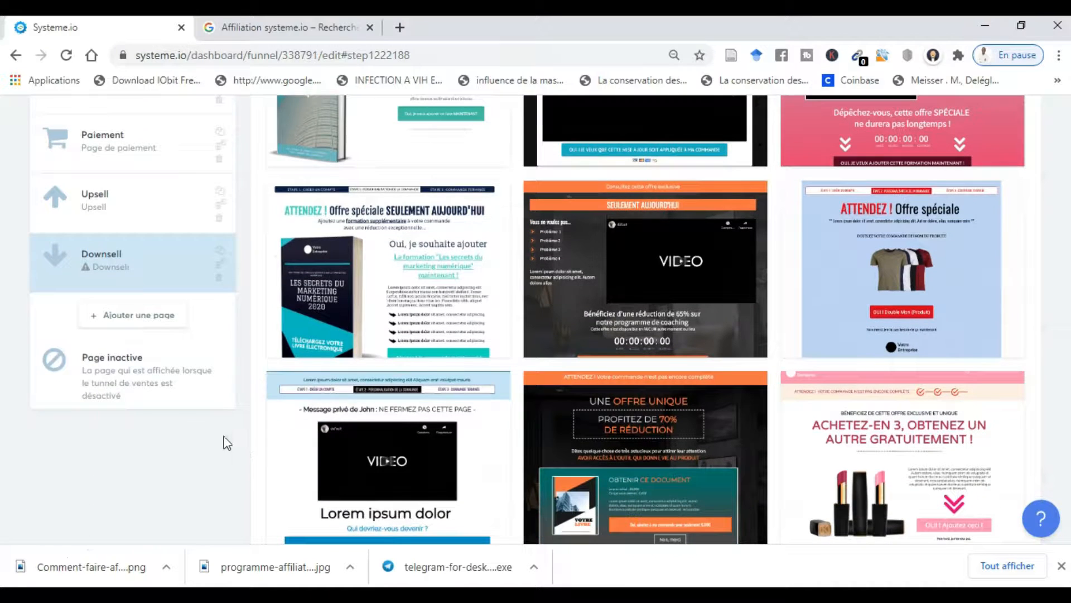
pyautogui.click(139, 317)
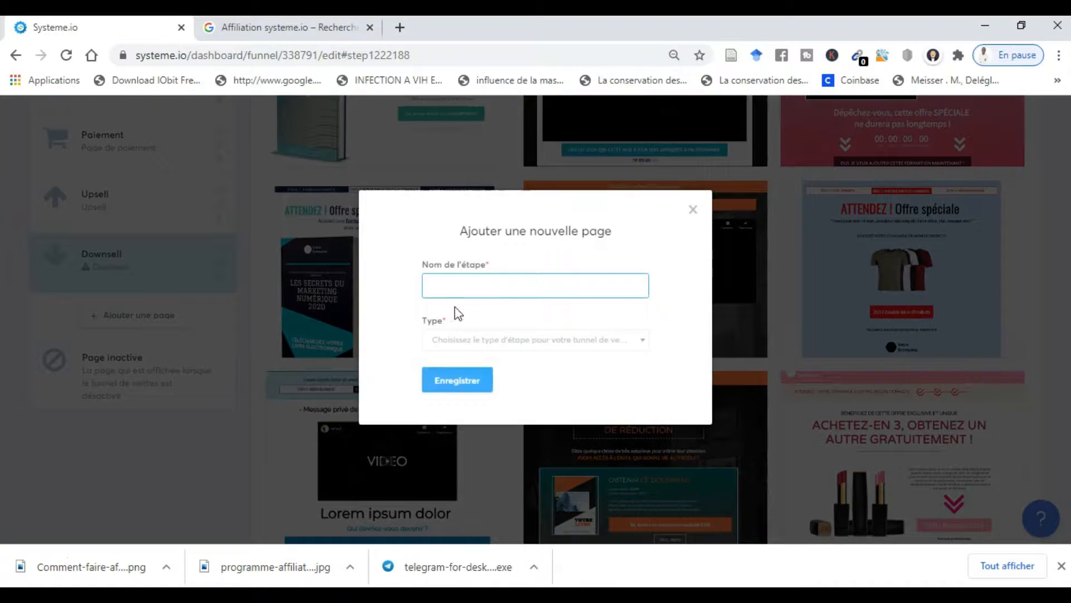
pyautogui.click(619, 349)
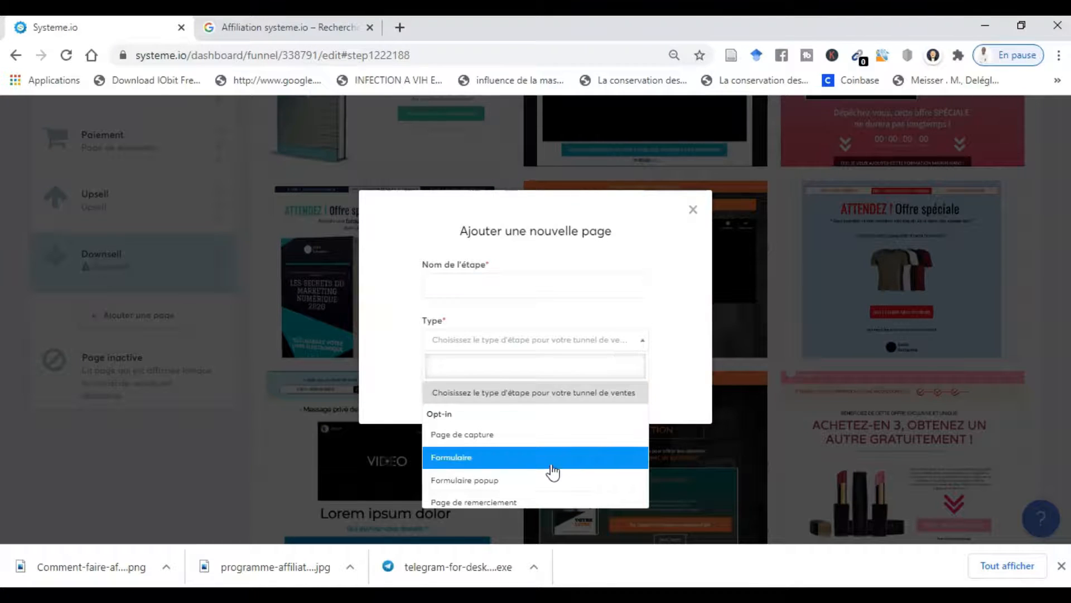
pyautogui.click(494, 478)
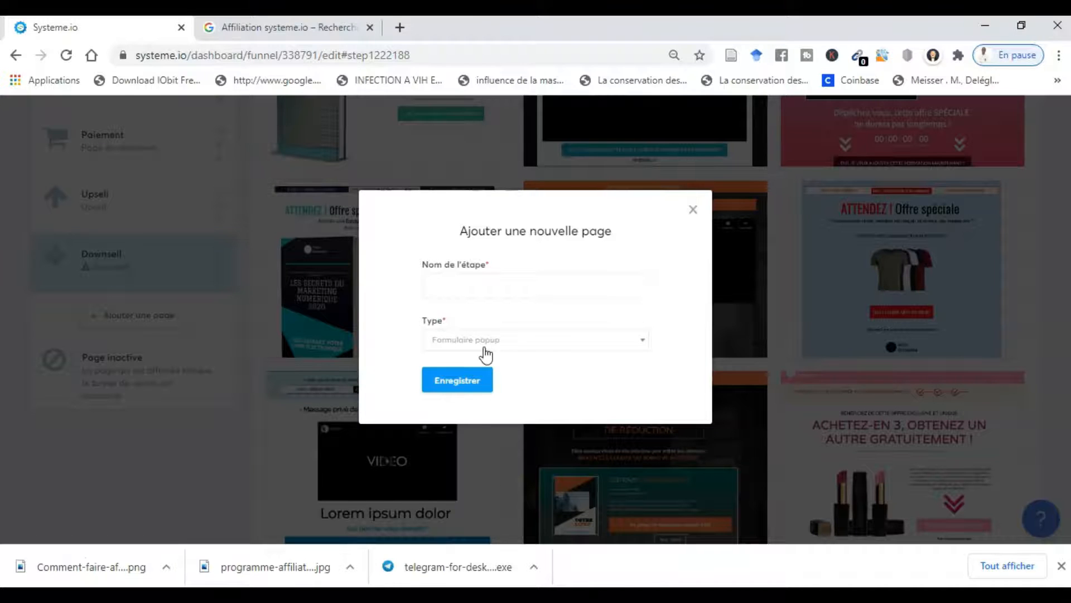
pyautogui.click(474, 289)
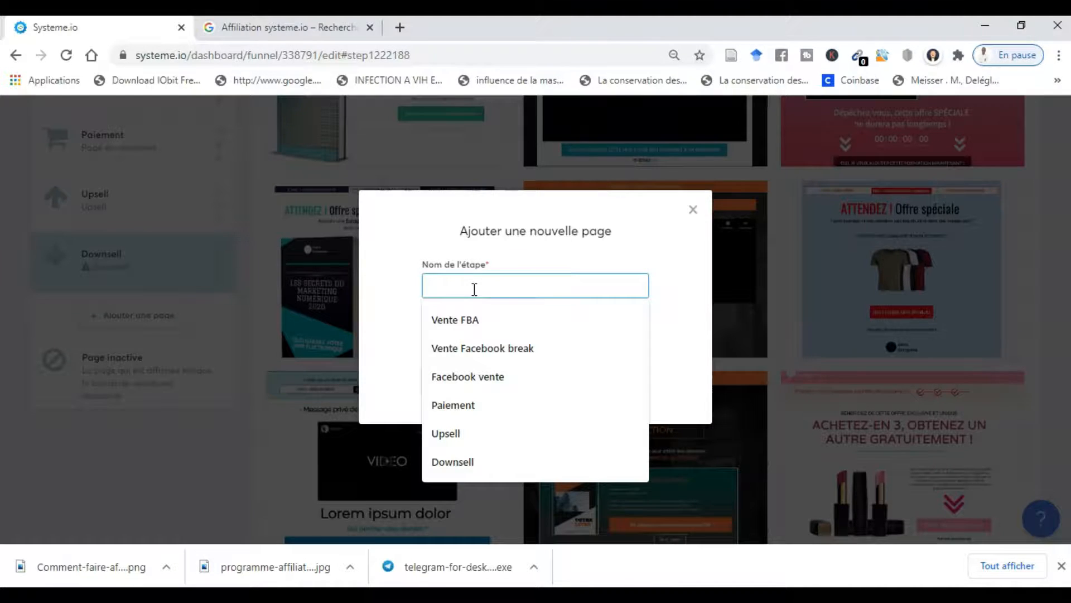
pyautogui.write('Pop')
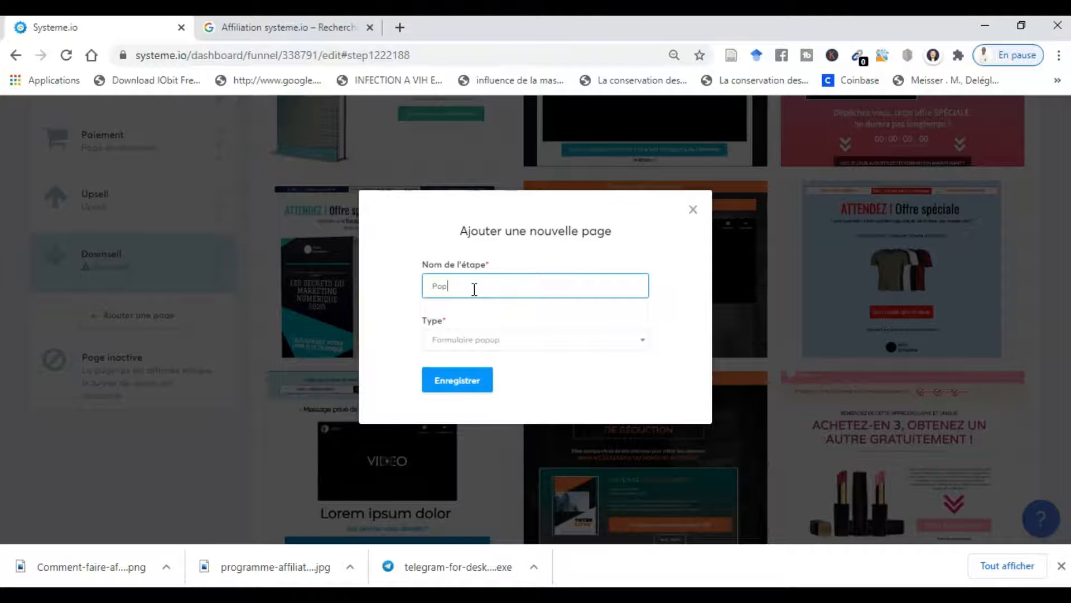
pyautogui.write(' up')
pyautogui.click(468, 339)
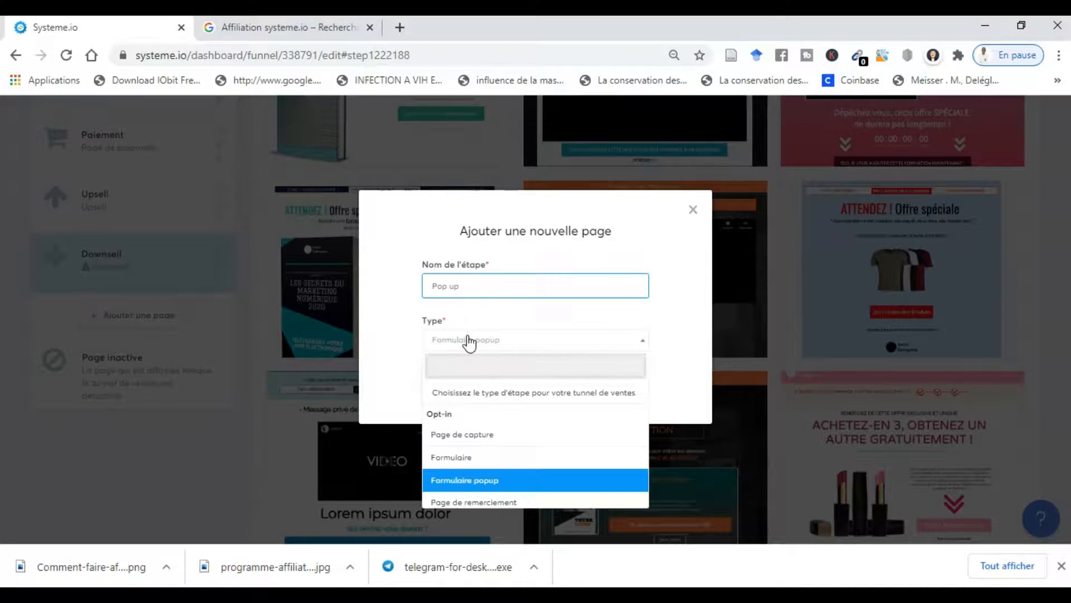
pyautogui.click(391, 356)
pyautogui.click(468, 384)
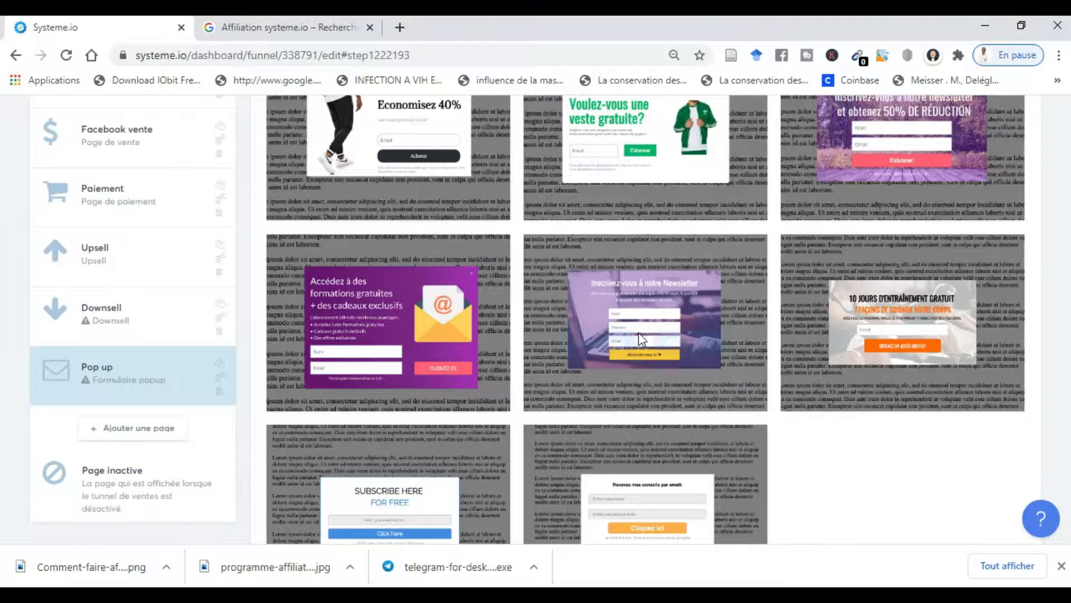
# - Apply the "Accédez à des formations gratuites + des cadeaux exclusifs" template to the "Pop up" page, view it in the page editor and return
pyautogui.moveTo(323, 301)
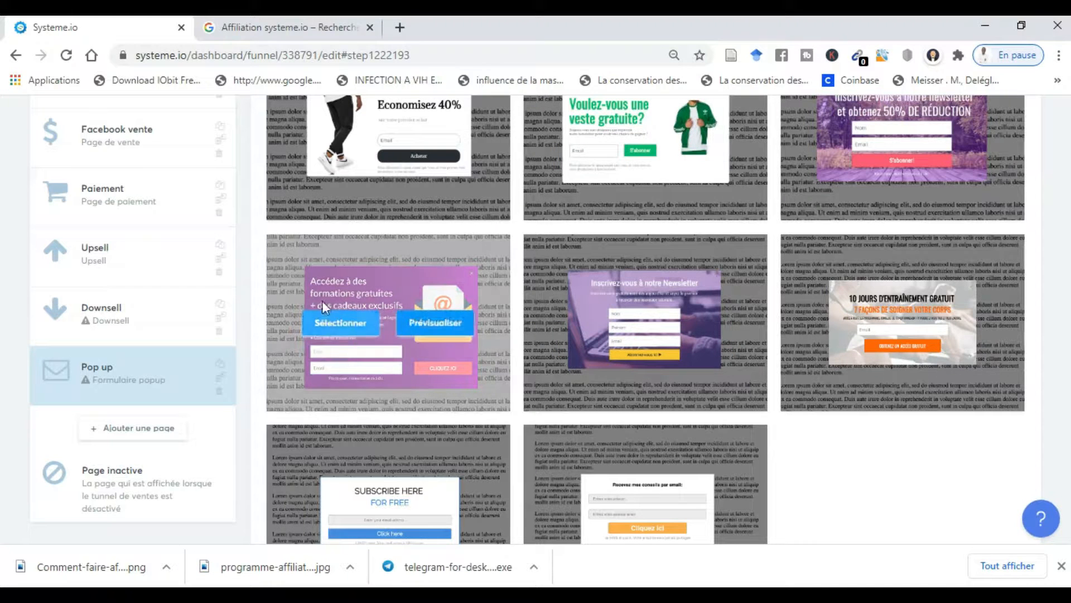
pyautogui.click(356, 330)
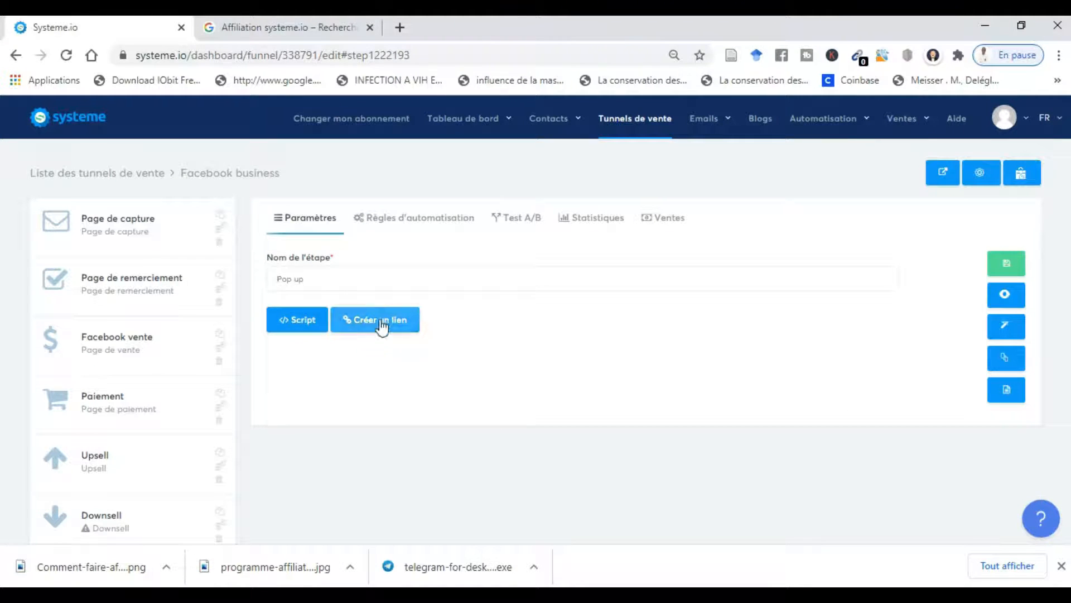
pyautogui.click(327, 269)
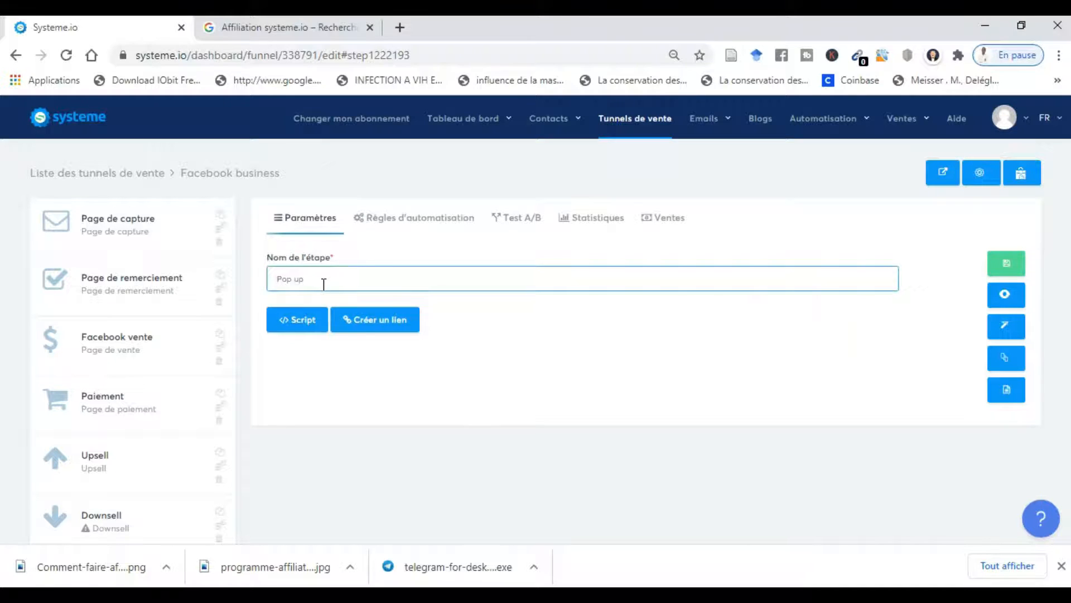
pyautogui.click(1003, 334)
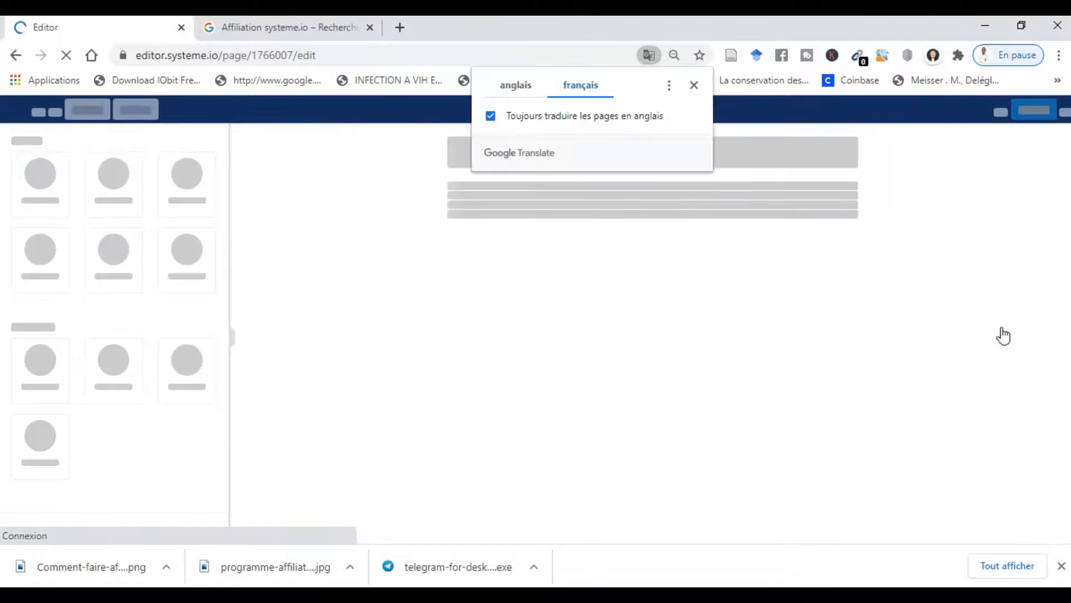
pyautogui.click(695, 84)
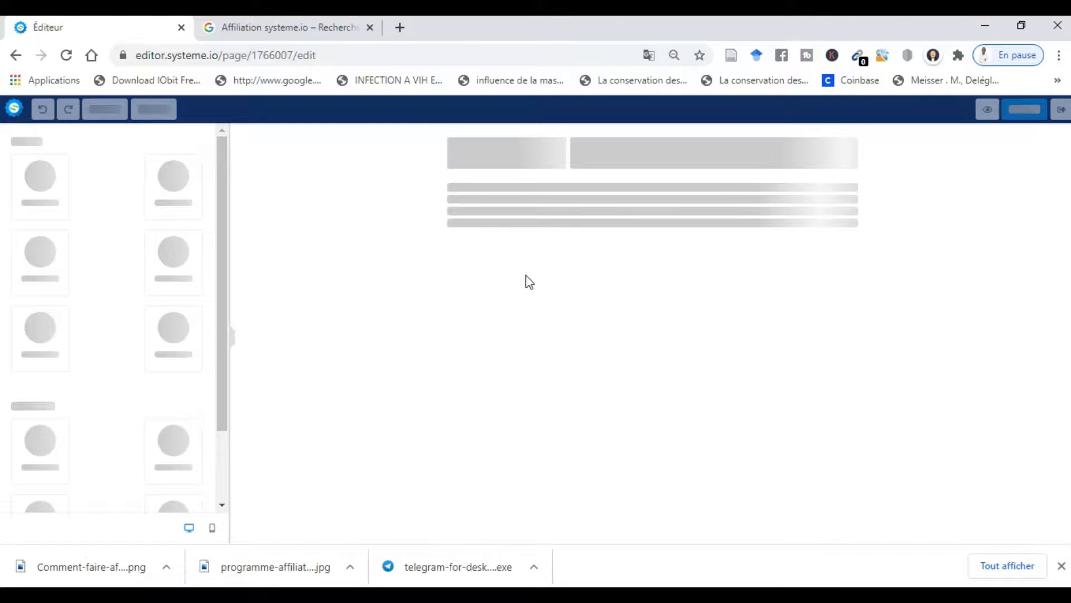
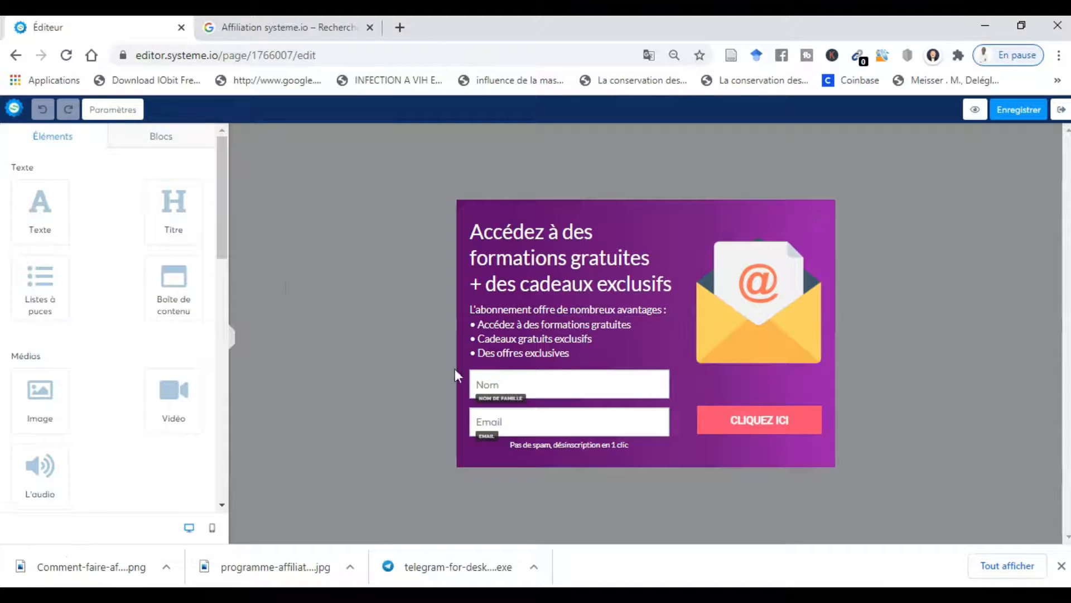
pyautogui.click(17, 56)
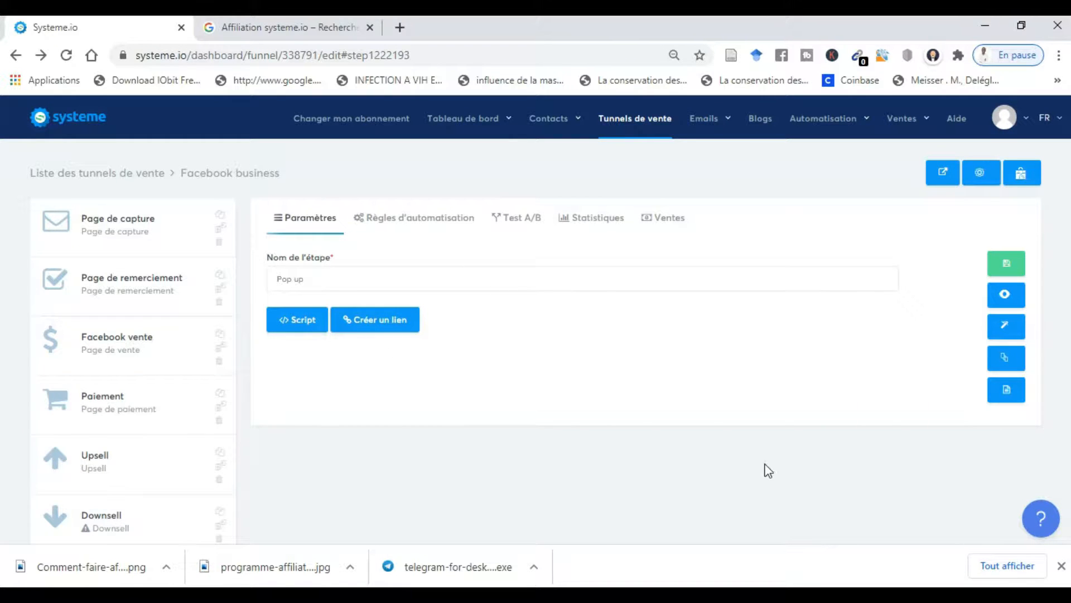
# - Add a new page named "Formulaire" with the type "Formulaire" to the funnel
pyautogui.scroll(-4, 768, 470)
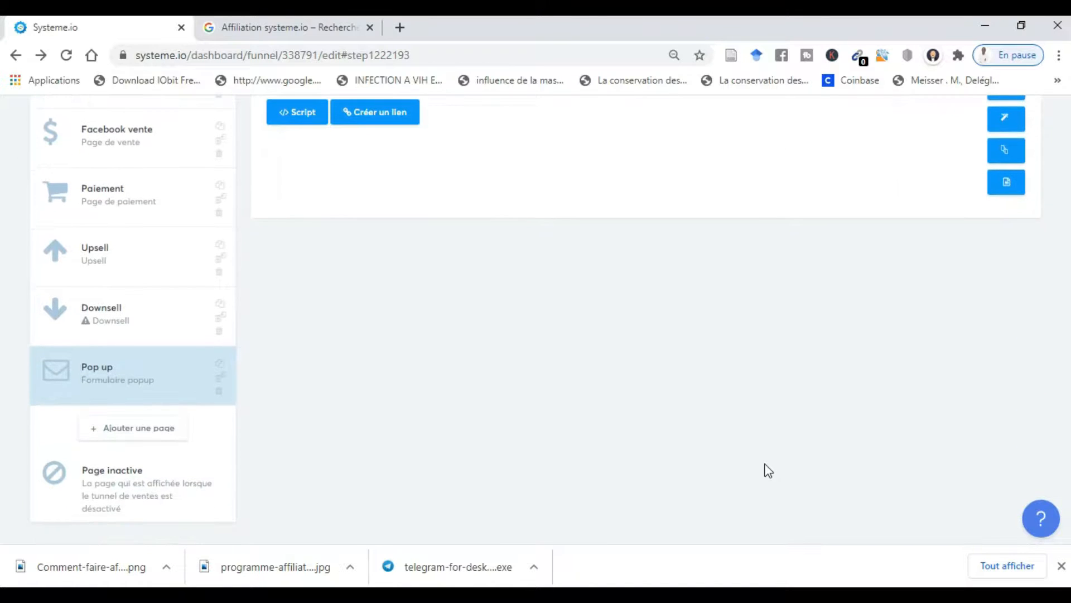
pyautogui.click(164, 433)
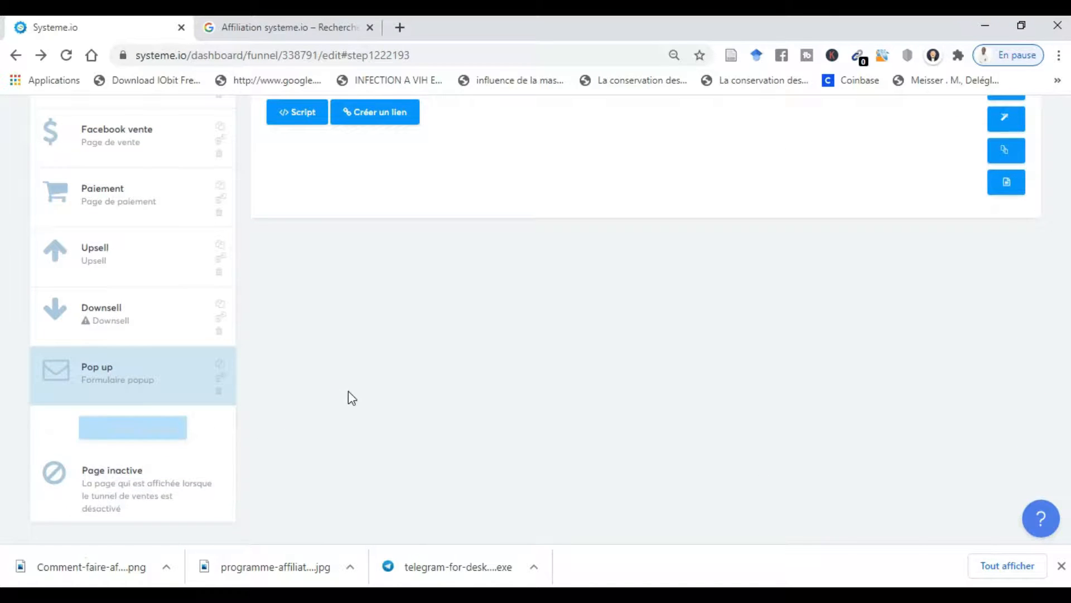
pyautogui.click(505, 341)
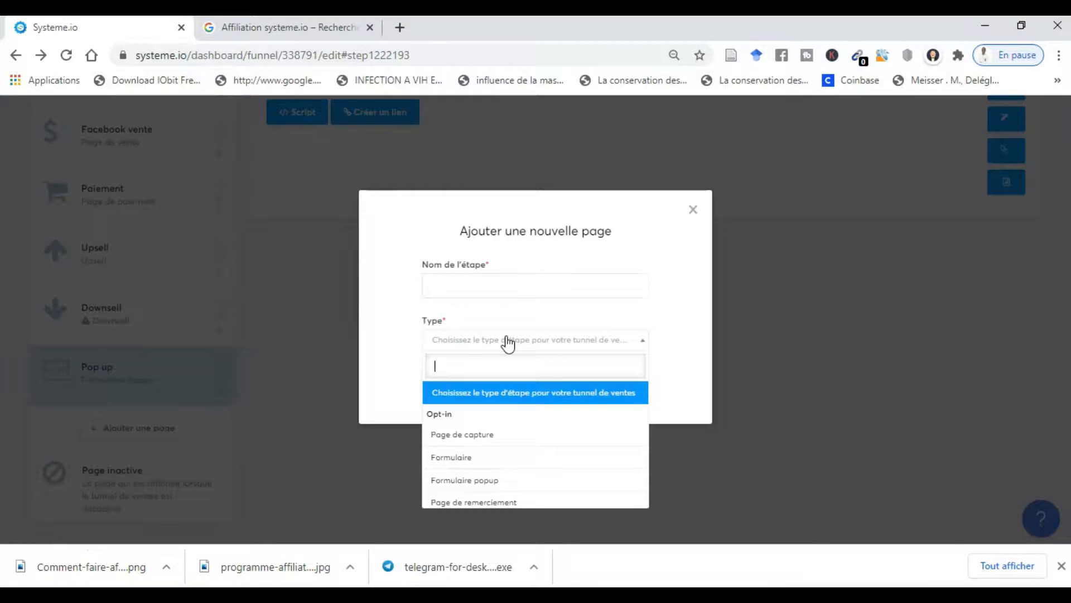
pyautogui.click(474, 462)
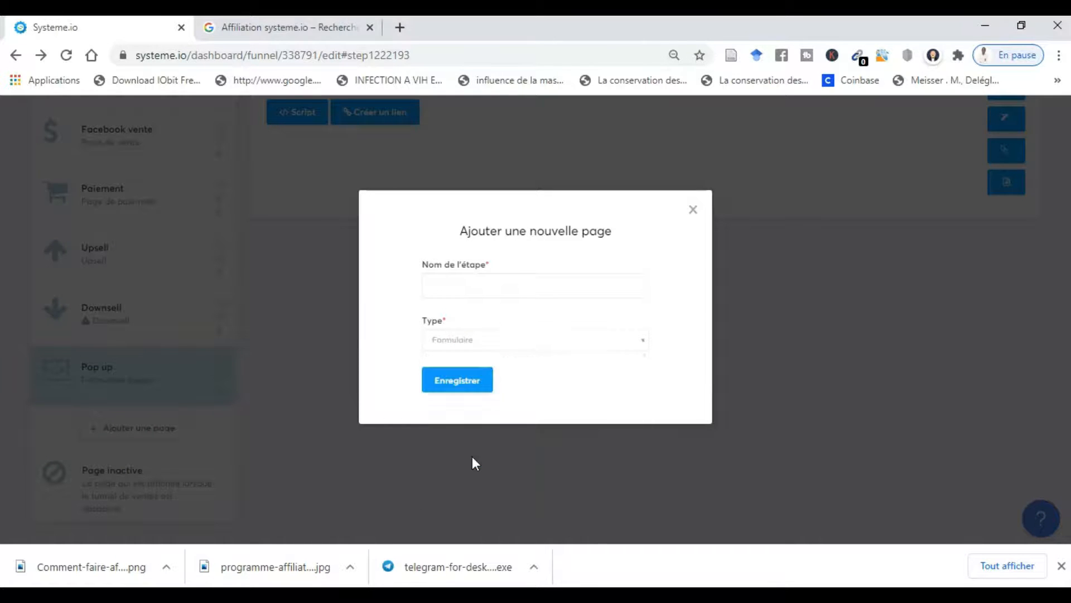
pyautogui.click(476, 283)
pyautogui.write('Formulaire')
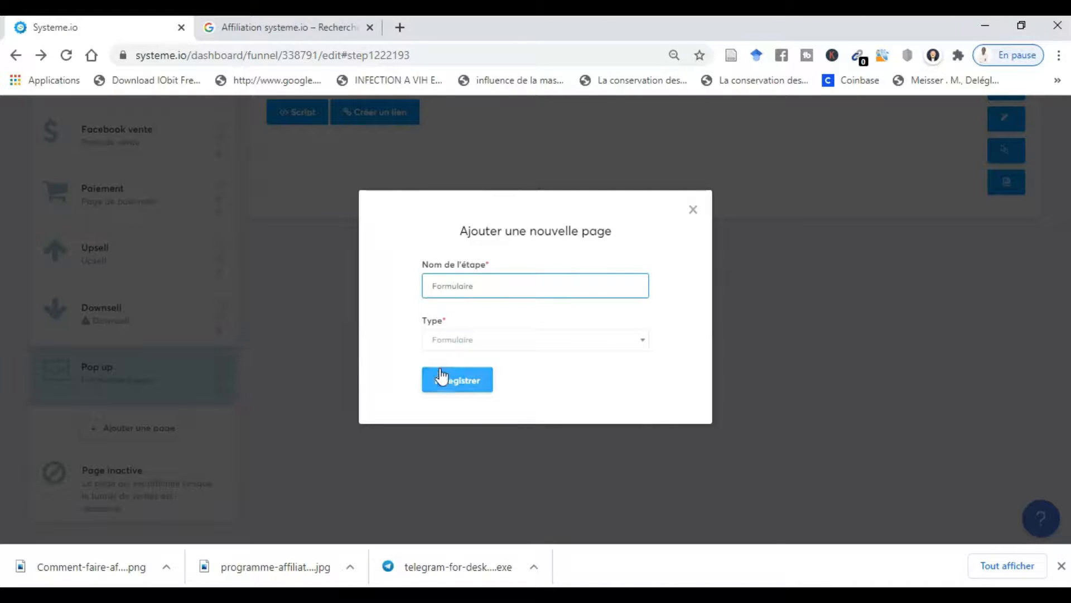
pyautogui.click(494, 356)
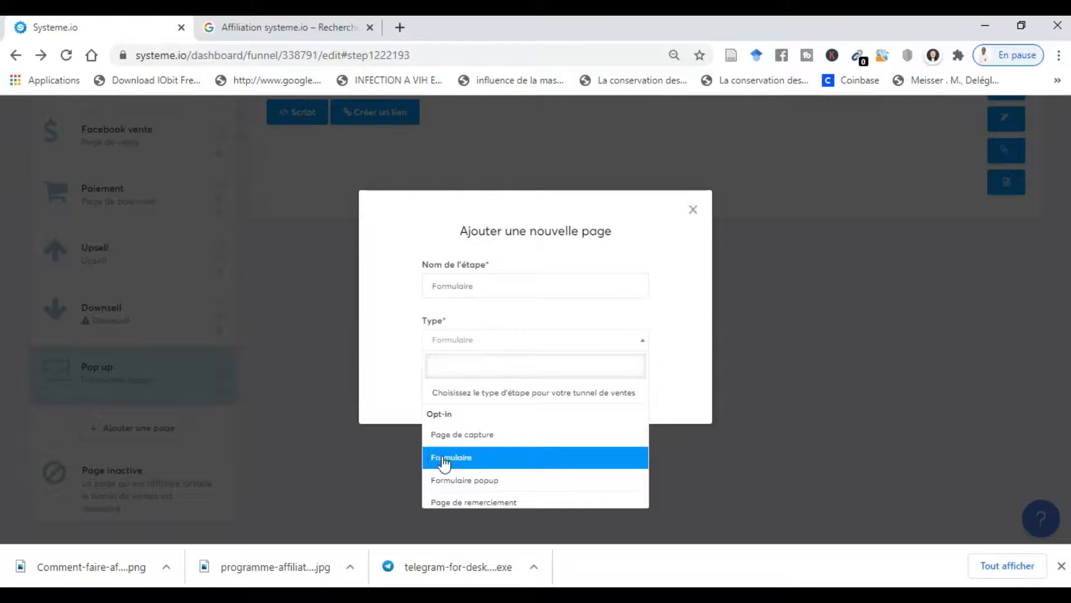
pyautogui.click(389, 375)
pyautogui.click(465, 385)
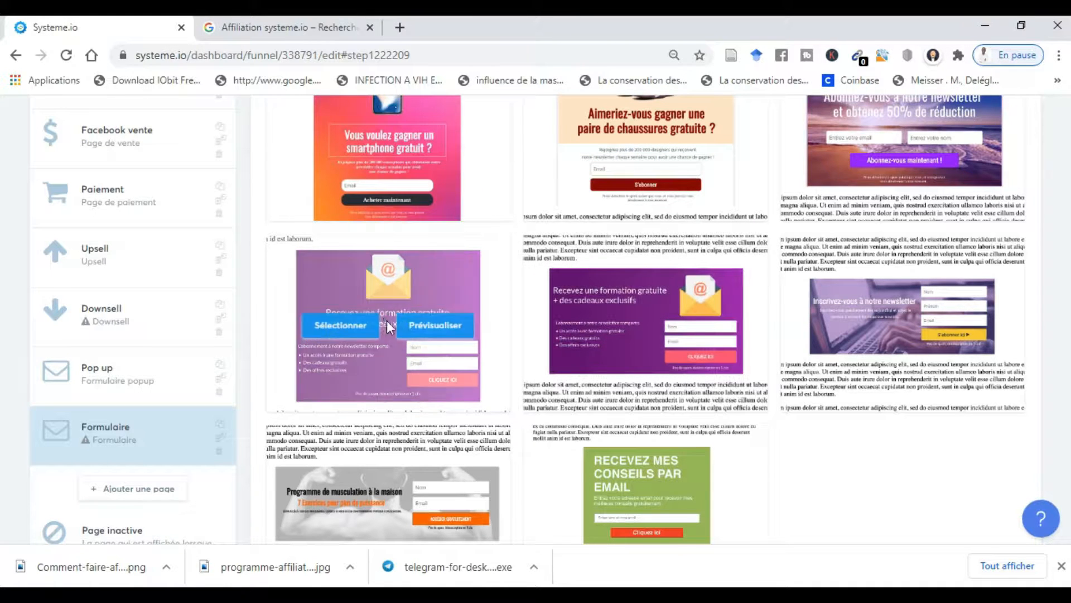
# - Apply the vertical "Recevez une formation gratuite + des cadeaux exclusifs" template to the "Formulaire" page, view it in the page editor and return
pyautogui.click(368, 322)
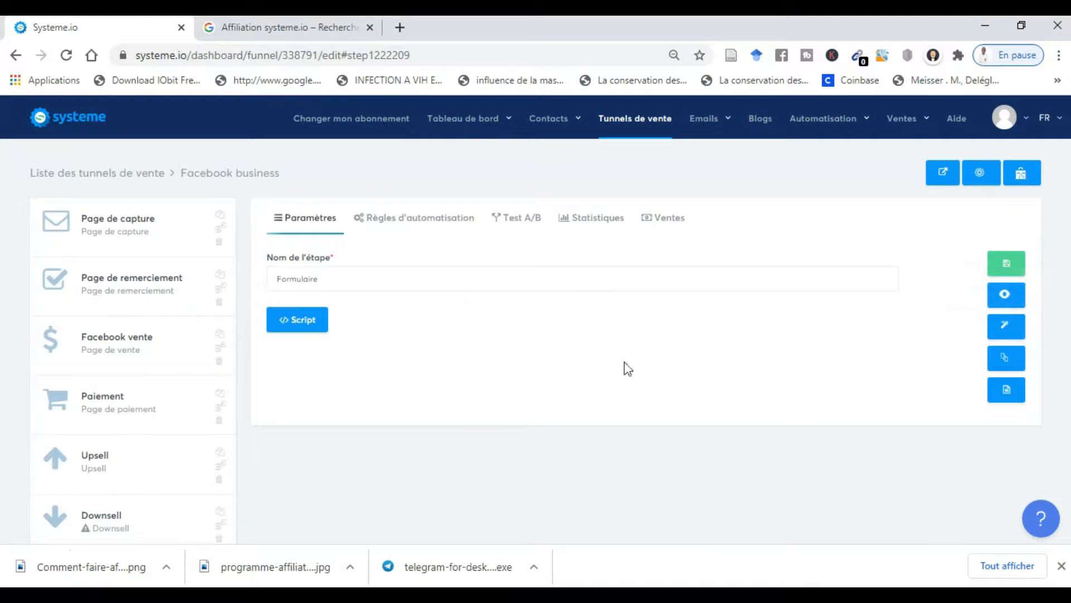
pyautogui.click(1007, 326)
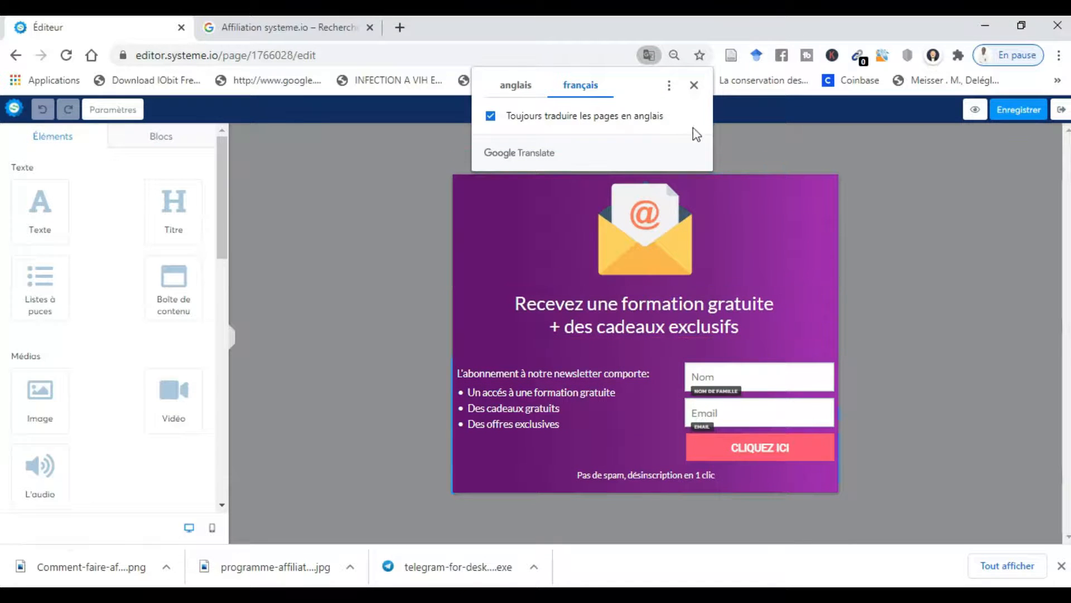
pyautogui.click(694, 85)
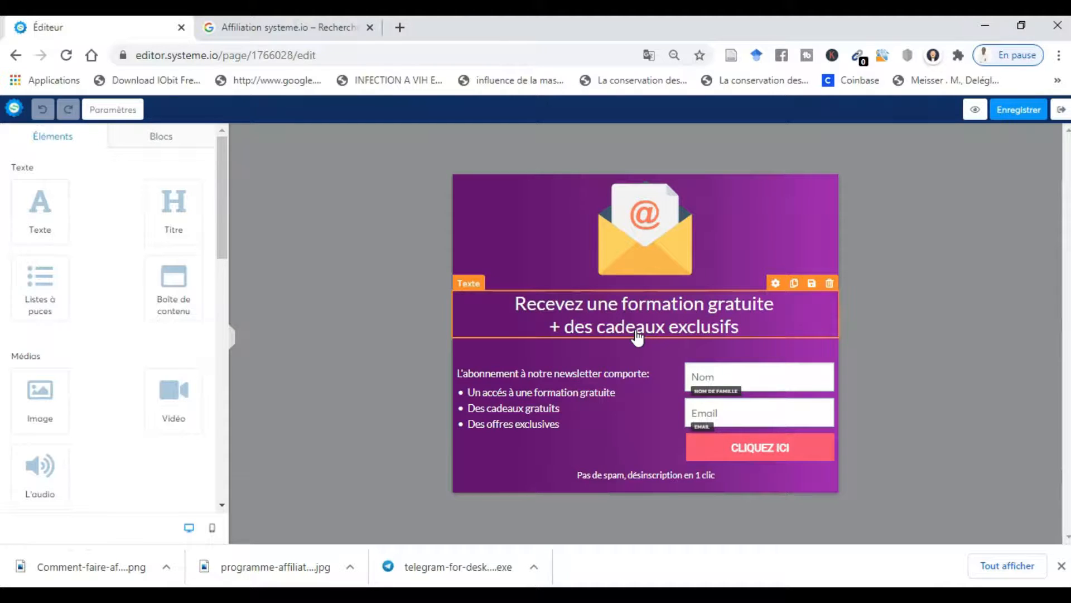
pyautogui.click(15, 55)
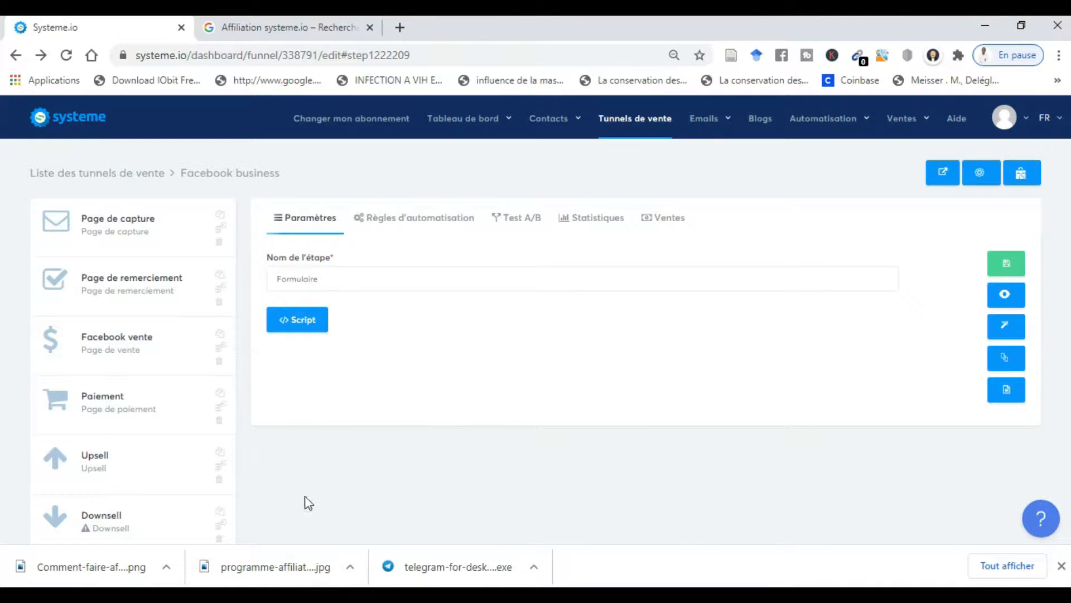
# - Look over the funnel's page list and open the list of email newsletters
pyautogui.scroll(-5, 348, 474)
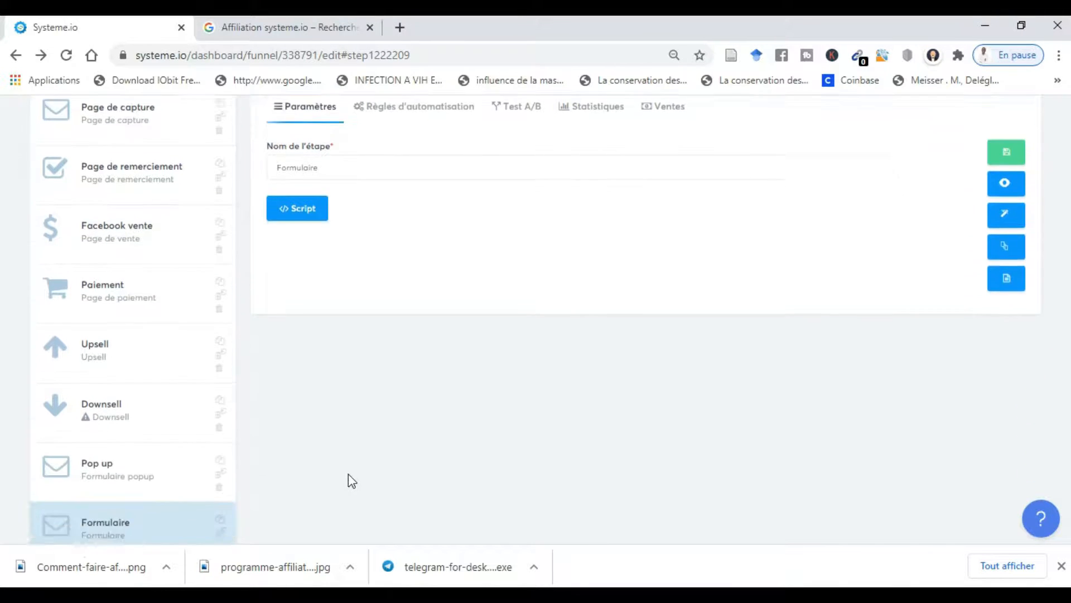
pyautogui.scroll(2, 348, 474)
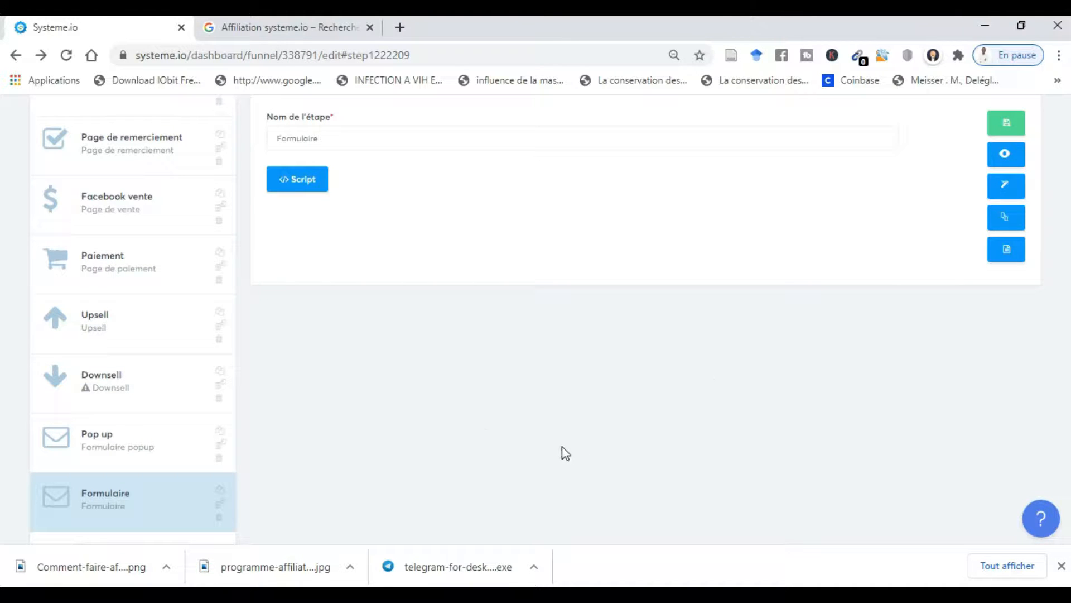
pyautogui.scroll(2, 715, 450)
pyautogui.scroll(1, 715, 450)
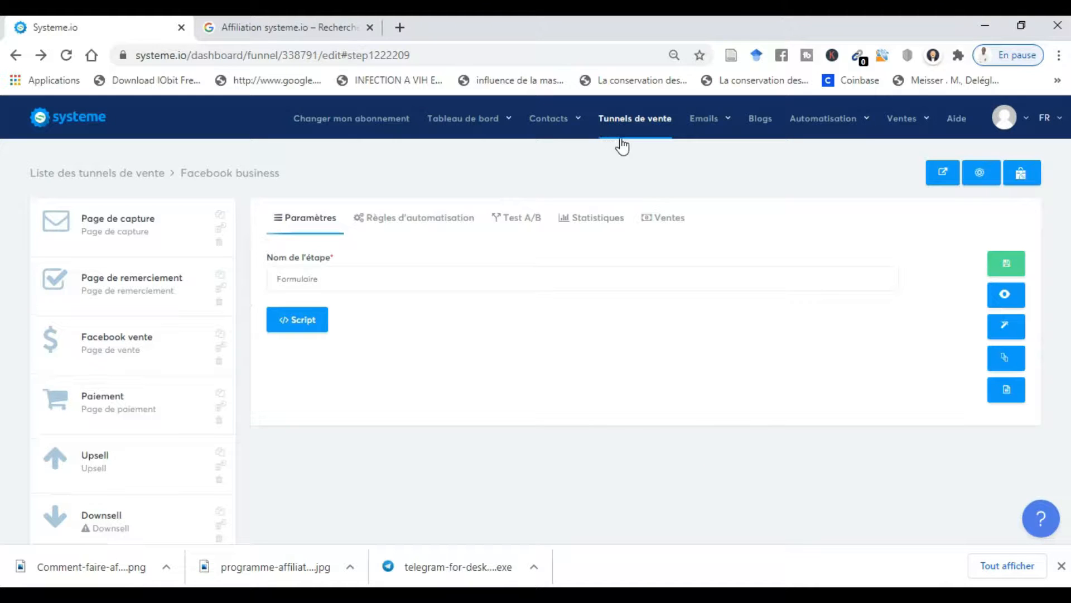
pyautogui.moveTo(720, 116)
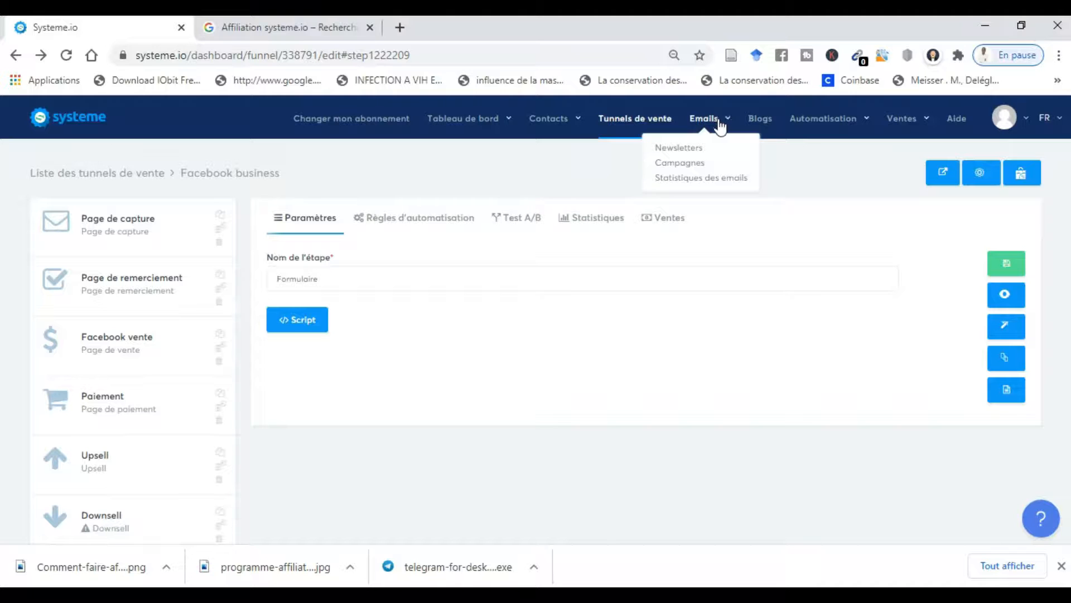
pyautogui.click(689, 149)
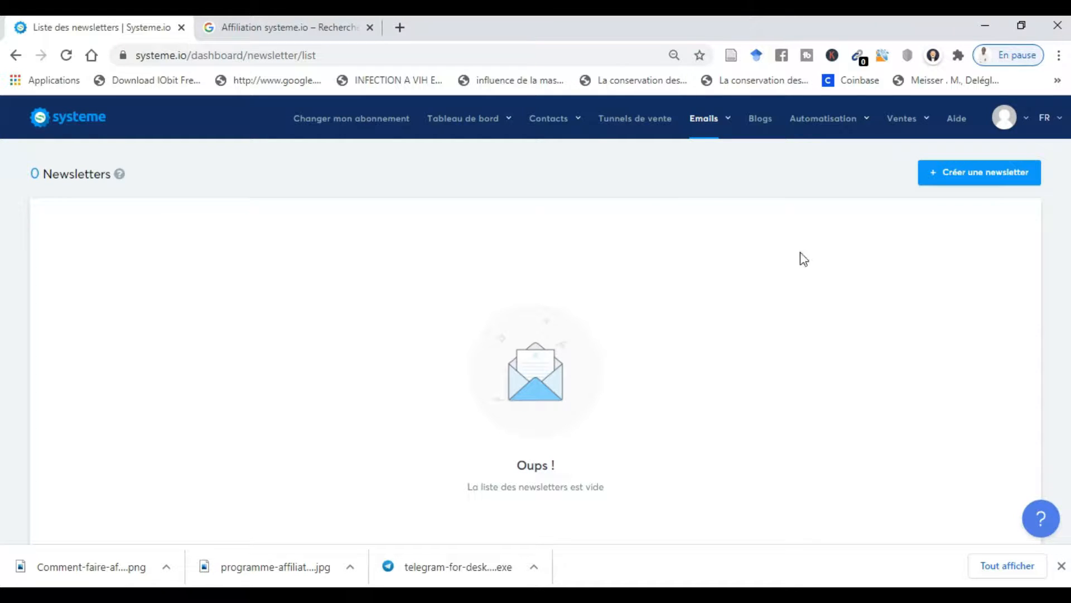
pyautogui.scroll(-1, 952, 305)
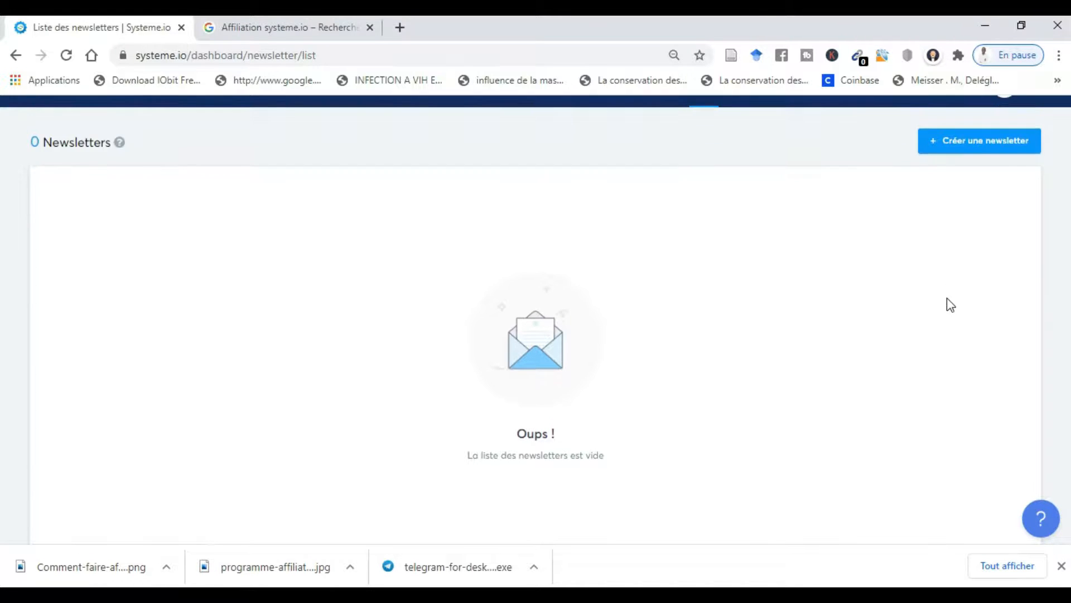
pyautogui.scroll(1, 951, 305)
pyautogui.scroll(-2, 952, 305)
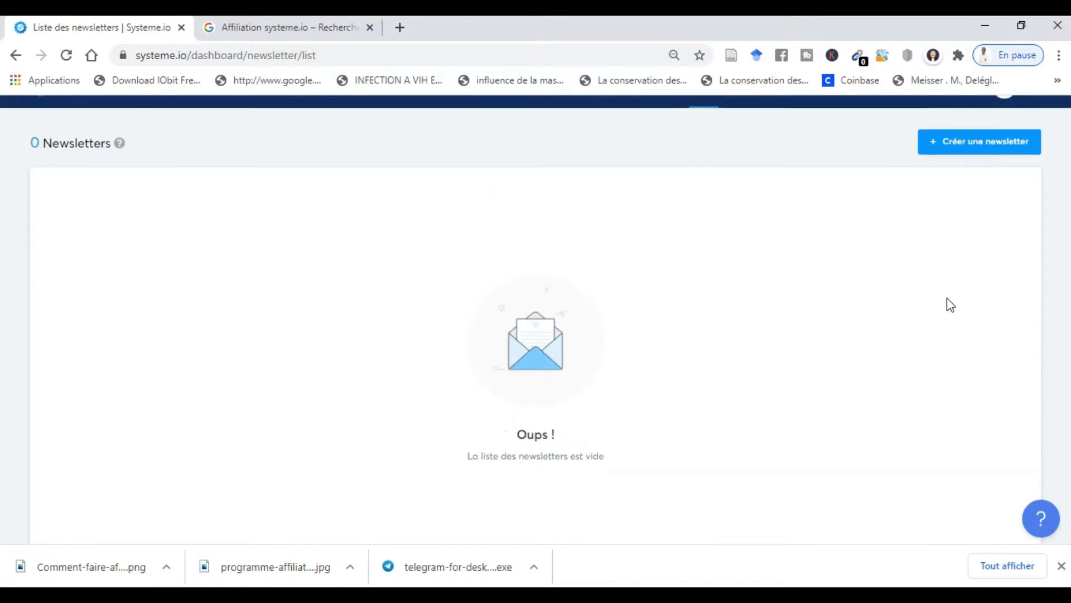
pyautogui.scroll(2, 947, 299)
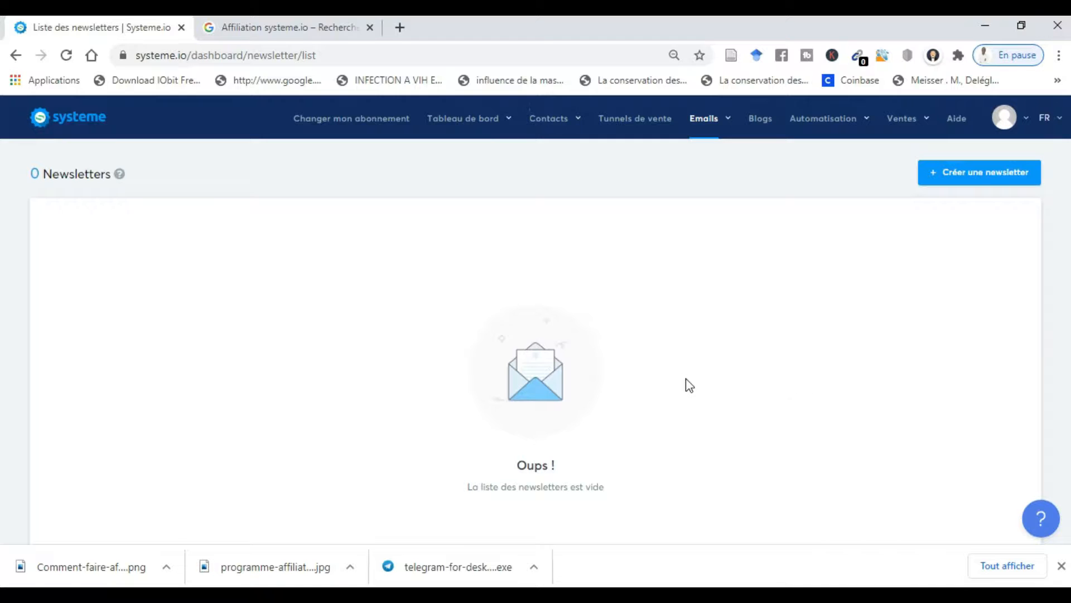
# - Start a new newsletter and enter the sample text "hjjkkllCMLCM%%.C" as the email body
pyautogui.click(973, 180)
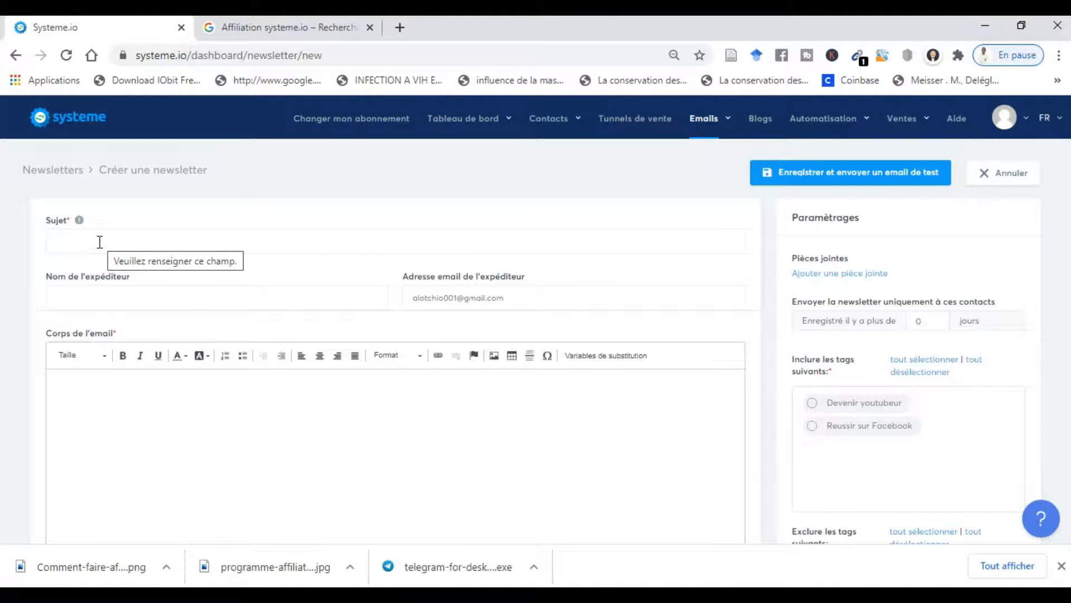
pyautogui.click(100, 242)
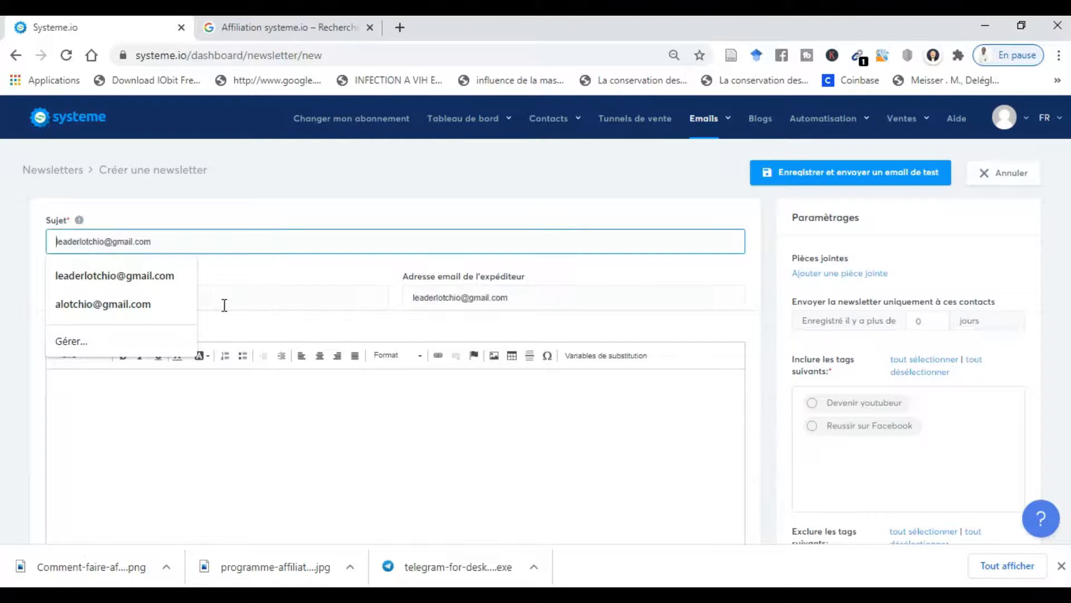
pyautogui.click(242, 303)
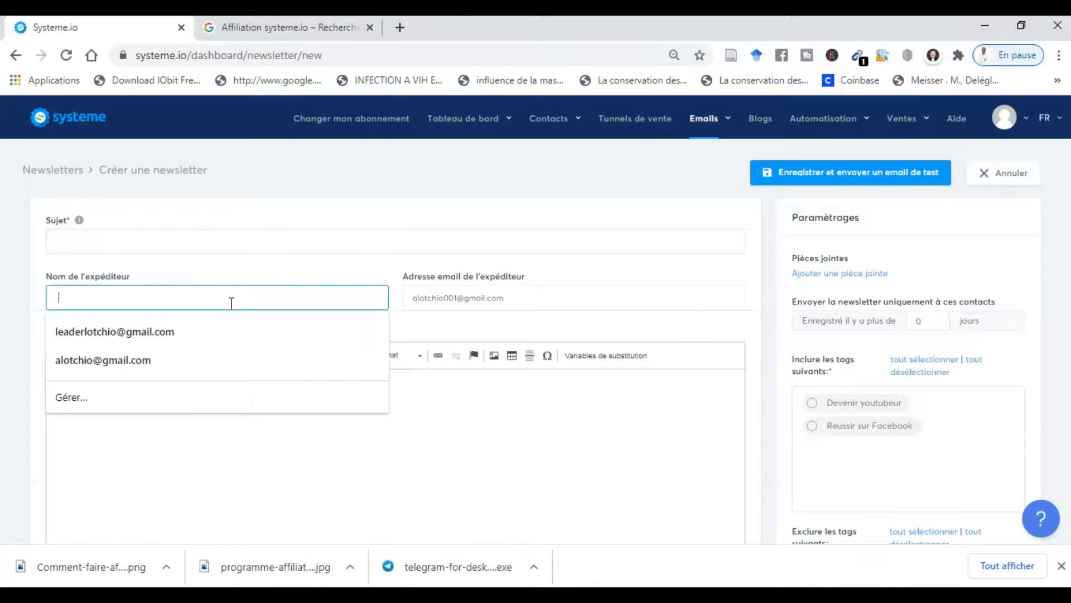
pyautogui.click(481, 409)
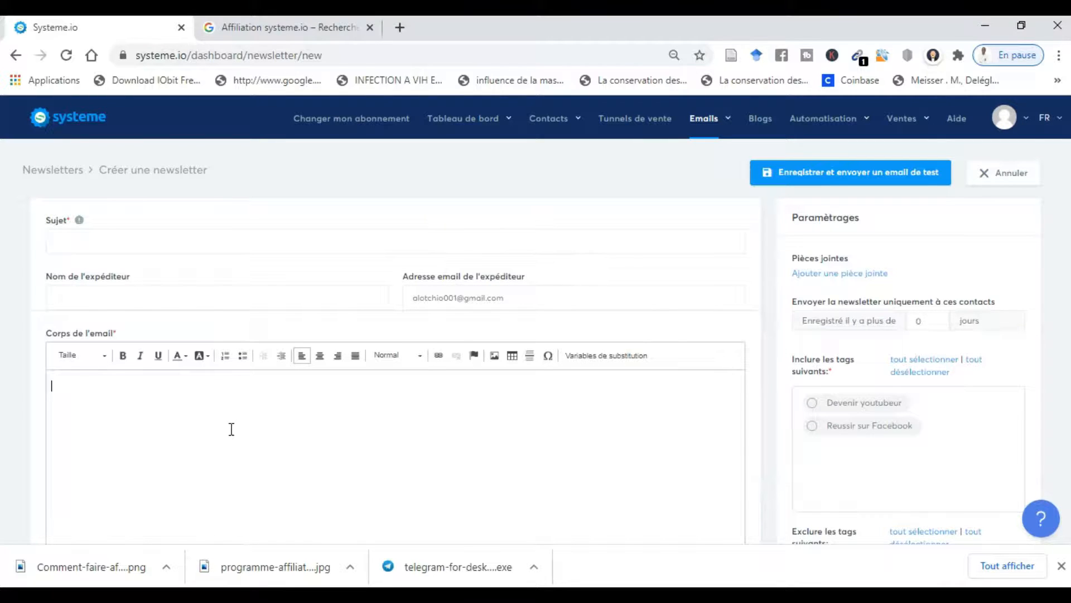
pyautogui.write('hjjkkllCMLCM%%.C')
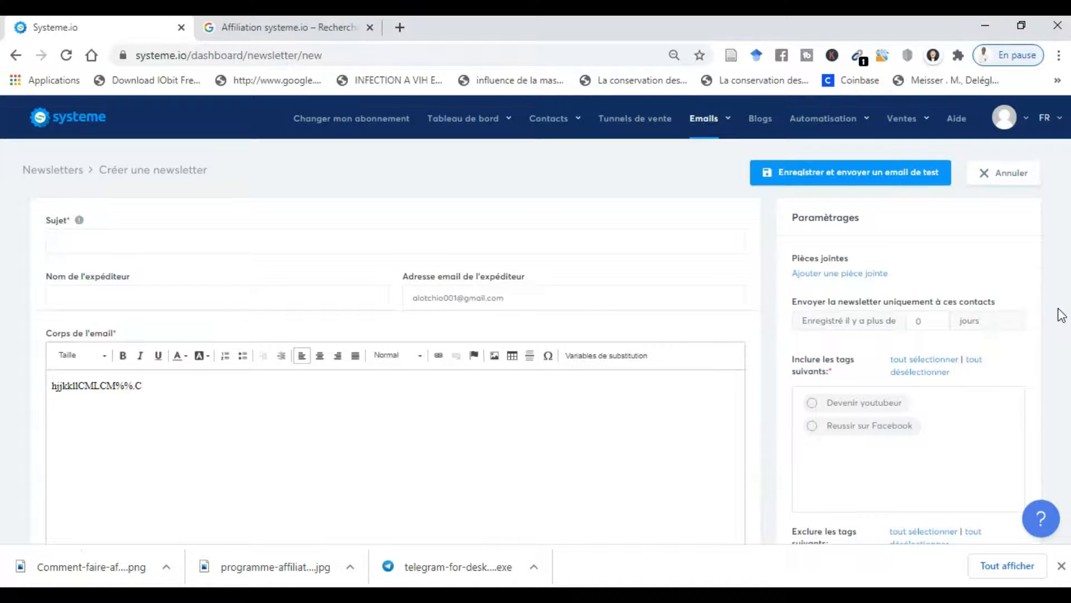
# - Examine the newsletter form's contact filter and its settings for included and excluded tags
pyautogui.scroll(-3, 1062, 315)
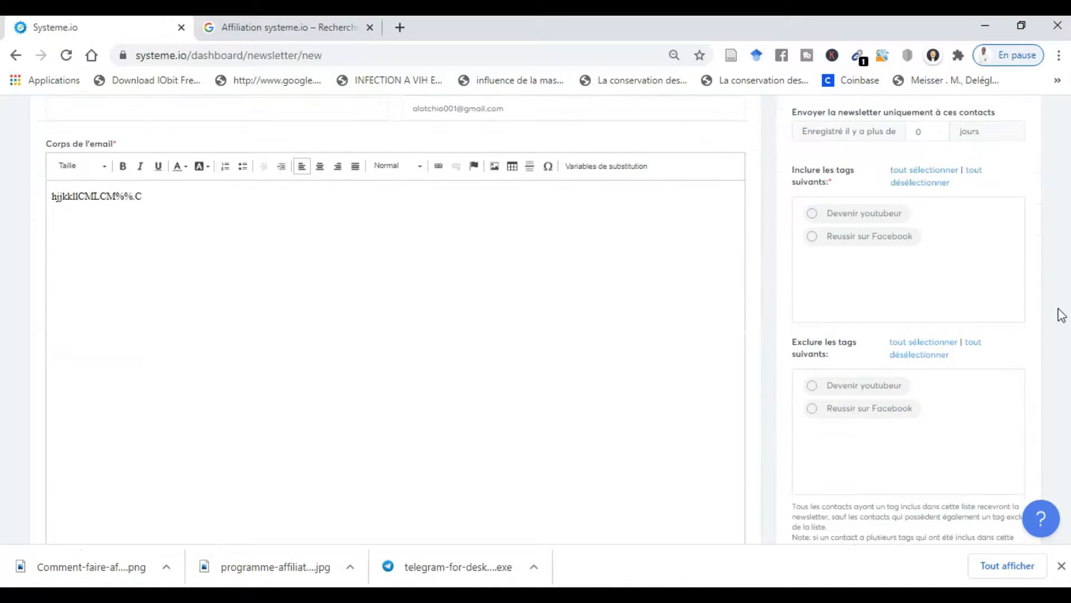
pyautogui.scroll(-1, 1061, 315)
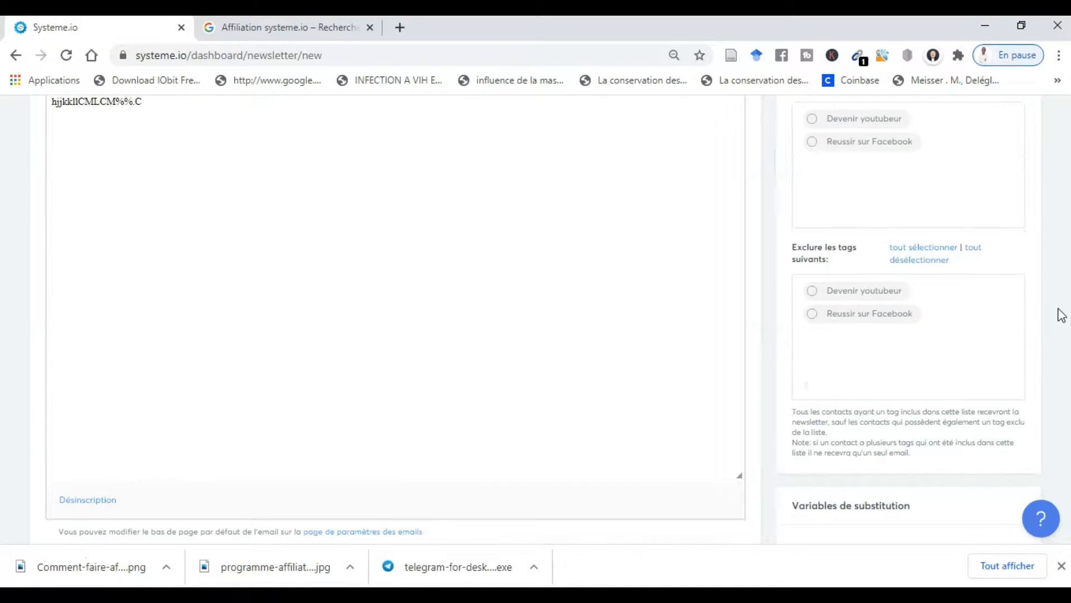
pyautogui.scroll(2, 1061, 315)
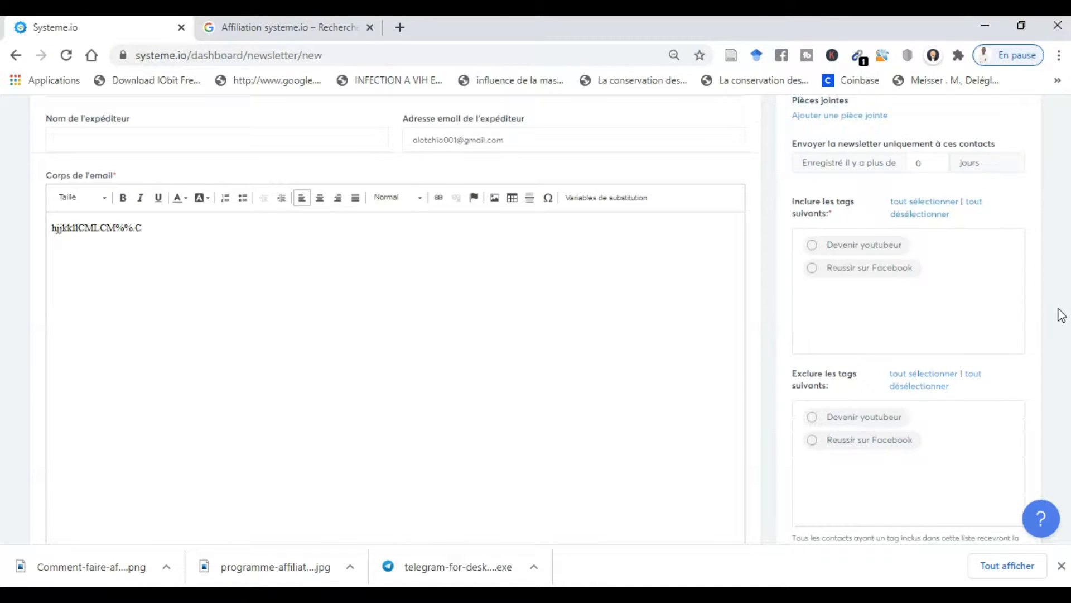
pyautogui.scroll(1, 1062, 315)
pyautogui.scroll(-1, 1062, 316)
pyautogui.scroll(-8, 768, 353)
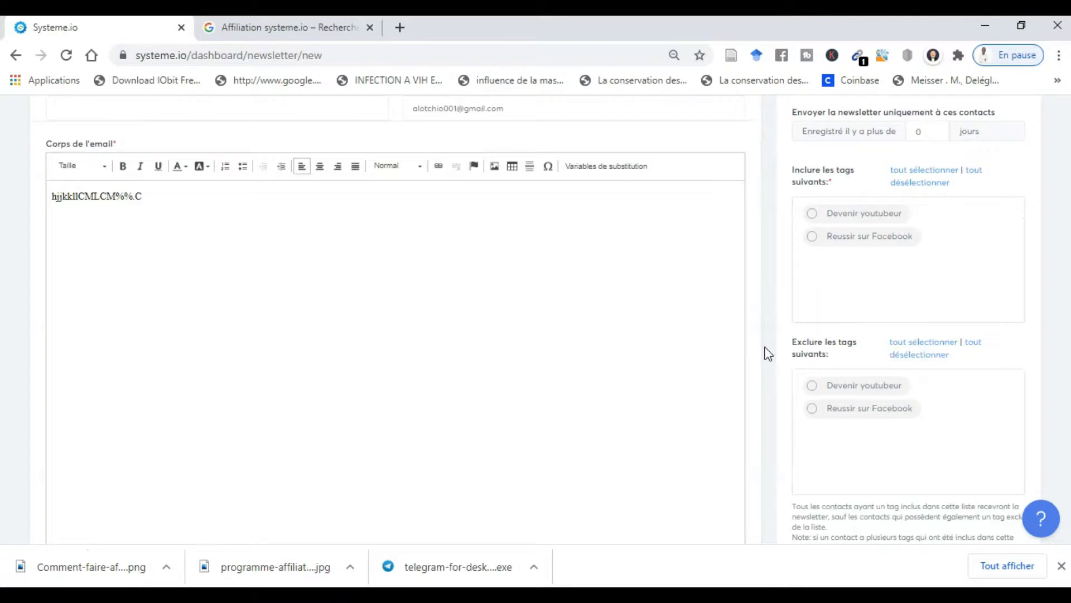
pyautogui.scroll(10, 768, 354)
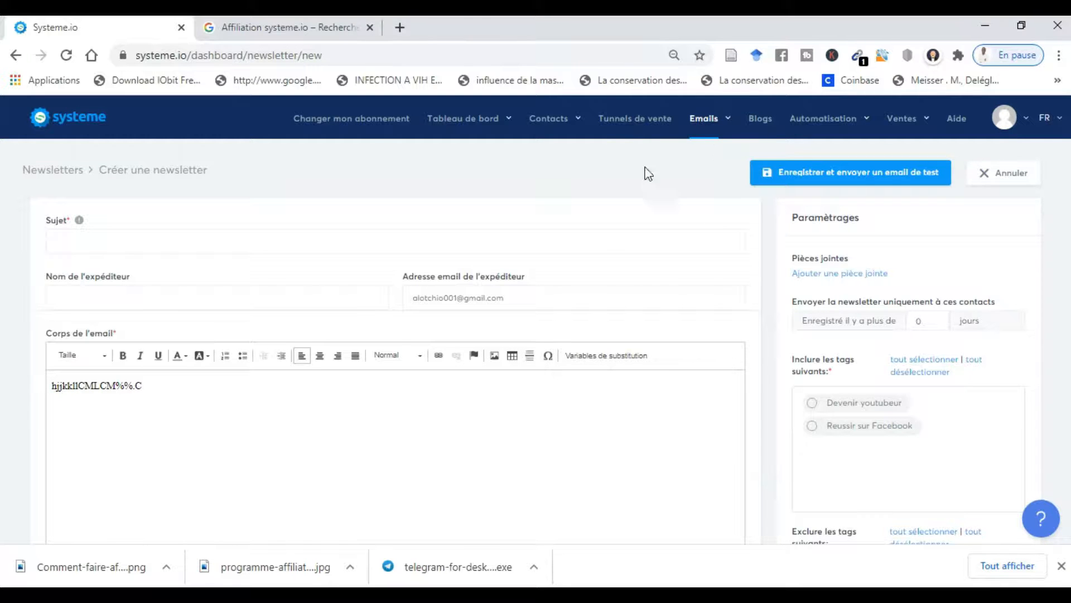
# - Create an email campaign named "GHJHG" with the description "HHHJJK" and open its list of steps
pyautogui.moveTo(732, 163)
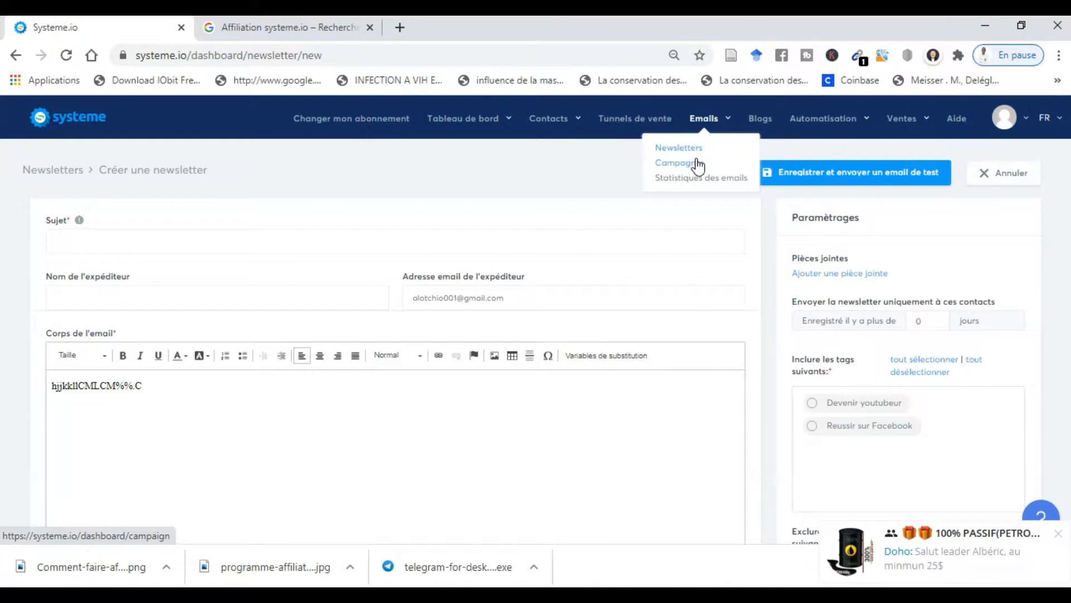
pyautogui.click(697, 163)
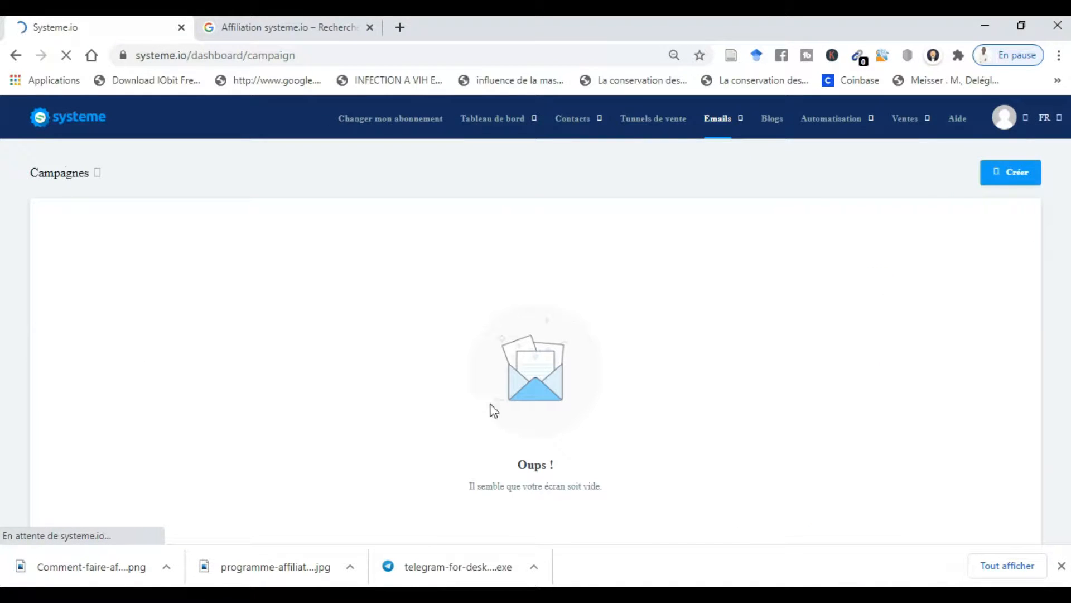
pyautogui.click(999, 170)
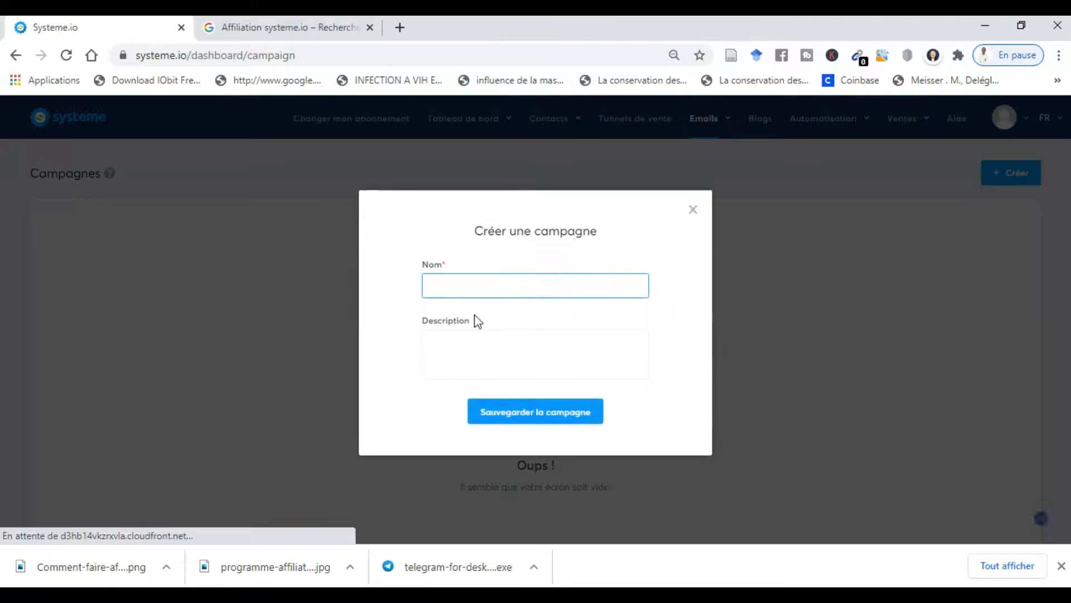
pyautogui.click(465, 359)
pyautogui.click(460, 277)
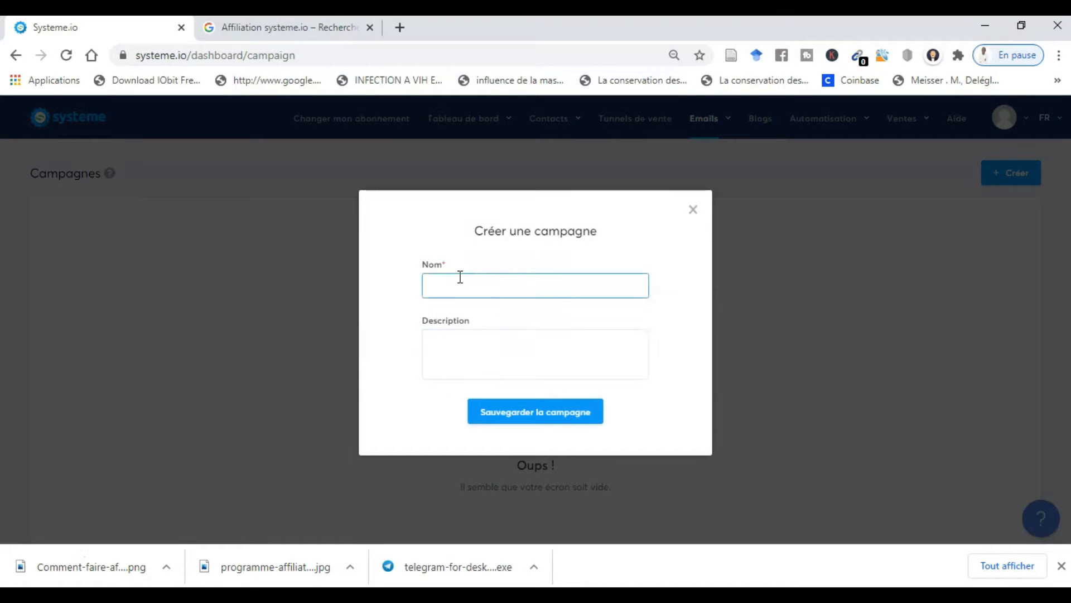
pyautogui.write('GHJHG')
pyautogui.click(444, 341)
pyautogui.write('HHHJH')
pyautogui.click(535, 410)
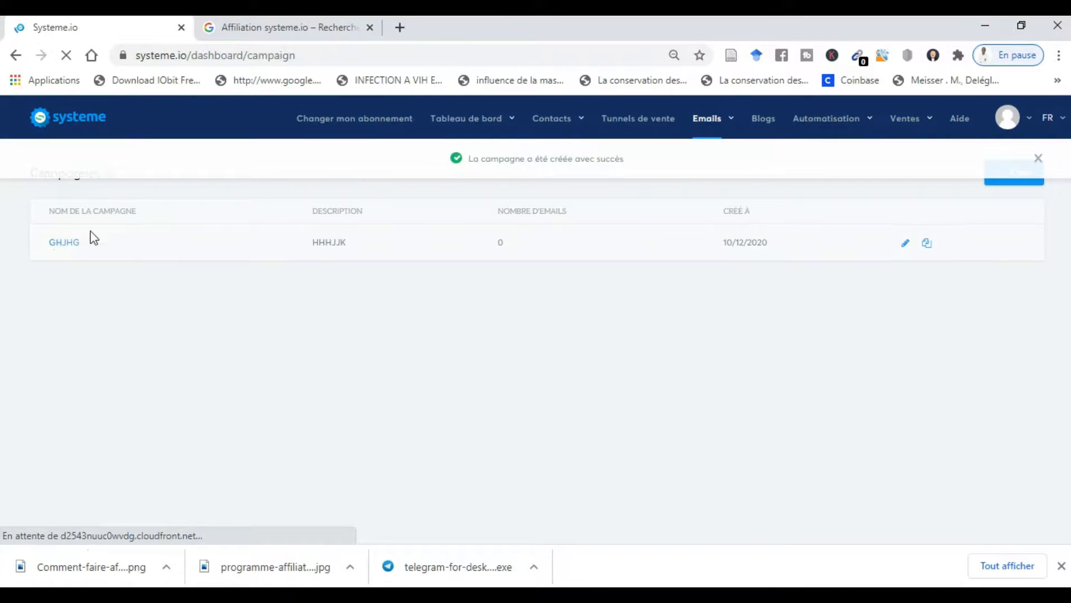
pyautogui.click(56, 247)
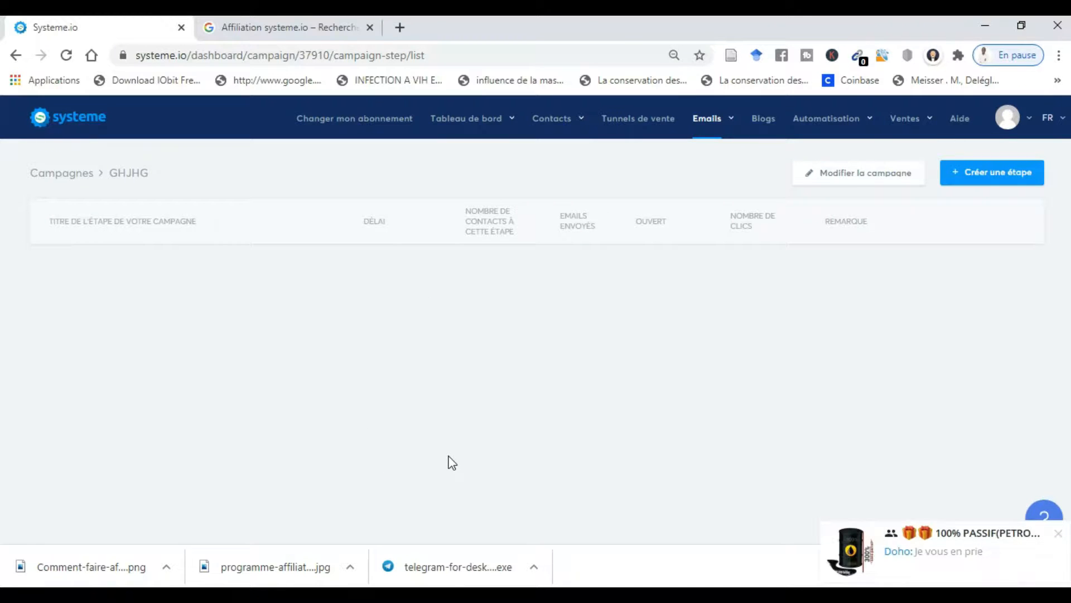
# - Open the email statistics and examine the charts for sent emails, opens, spam reports and bounces, plus the email address table
pyautogui.click(1058, 534)
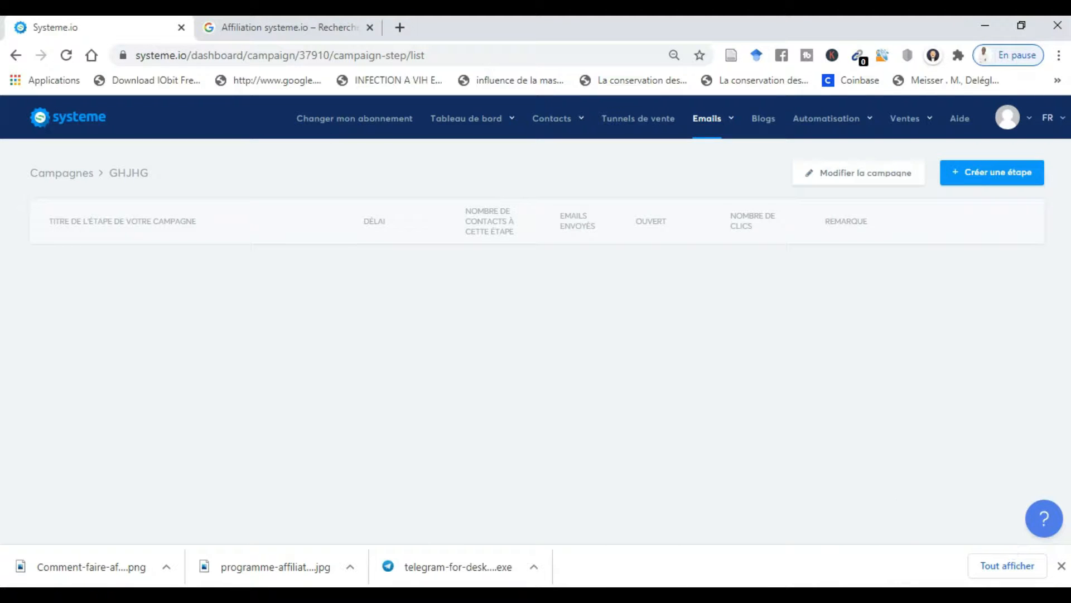
pyautogui.moveTo(706, 136)
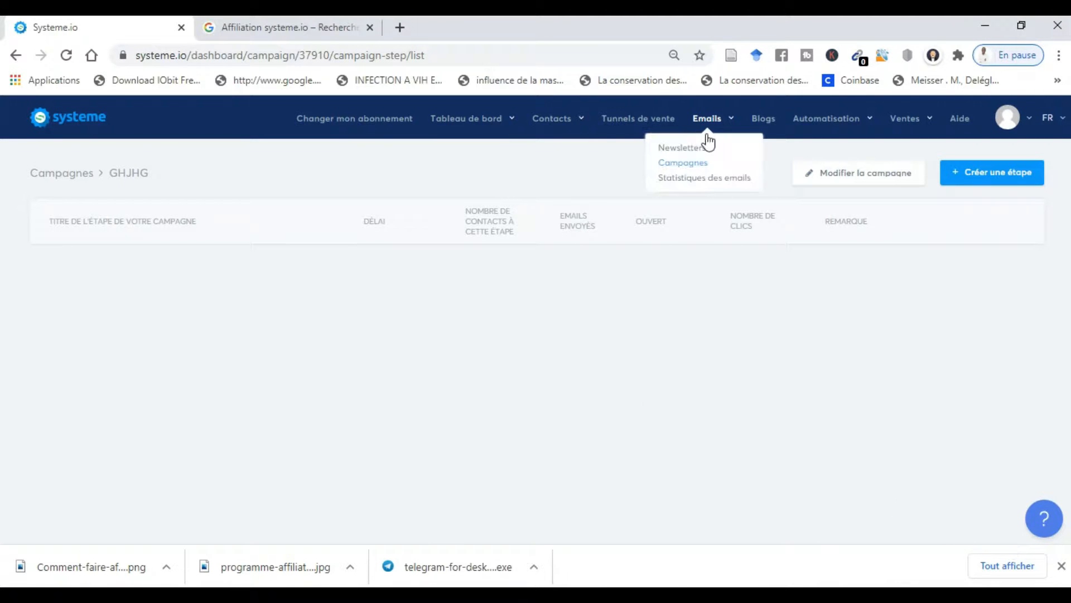
pyautogui.click(692, 178)
pyautogui.click(692, 179)
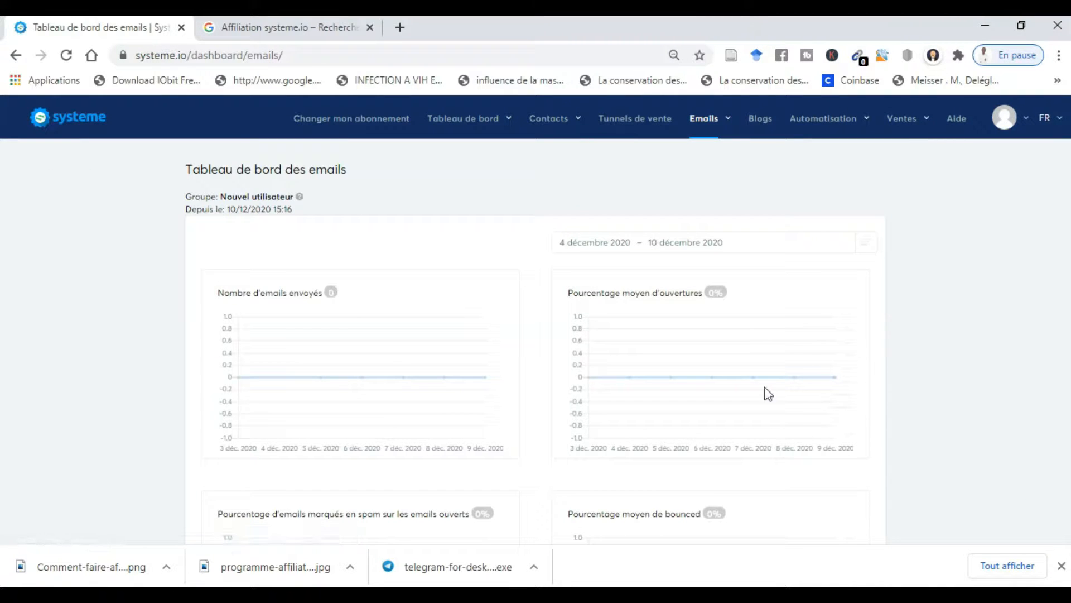
pyautogui.scroll(-1, 998, 311)
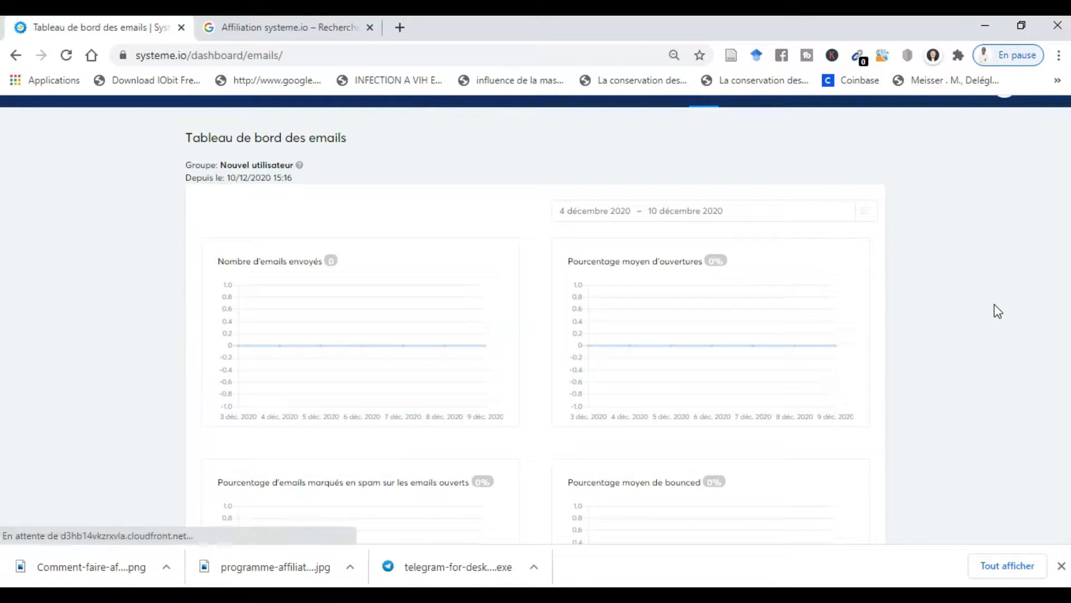
pyautogui.scroll(-3, 995, 305)
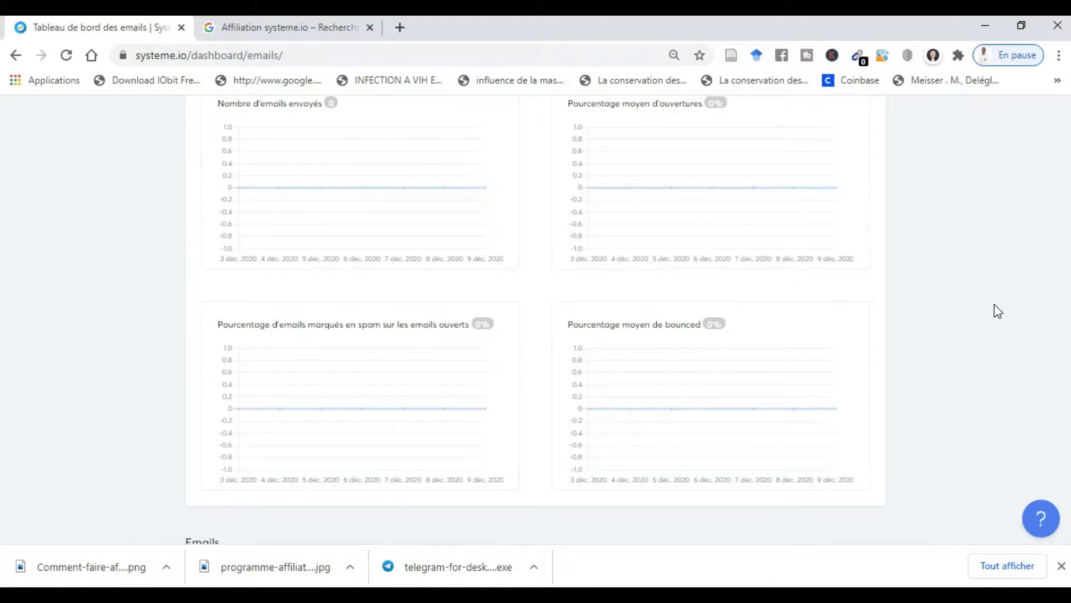
pyautogui.scroll(-2, 998, 311)
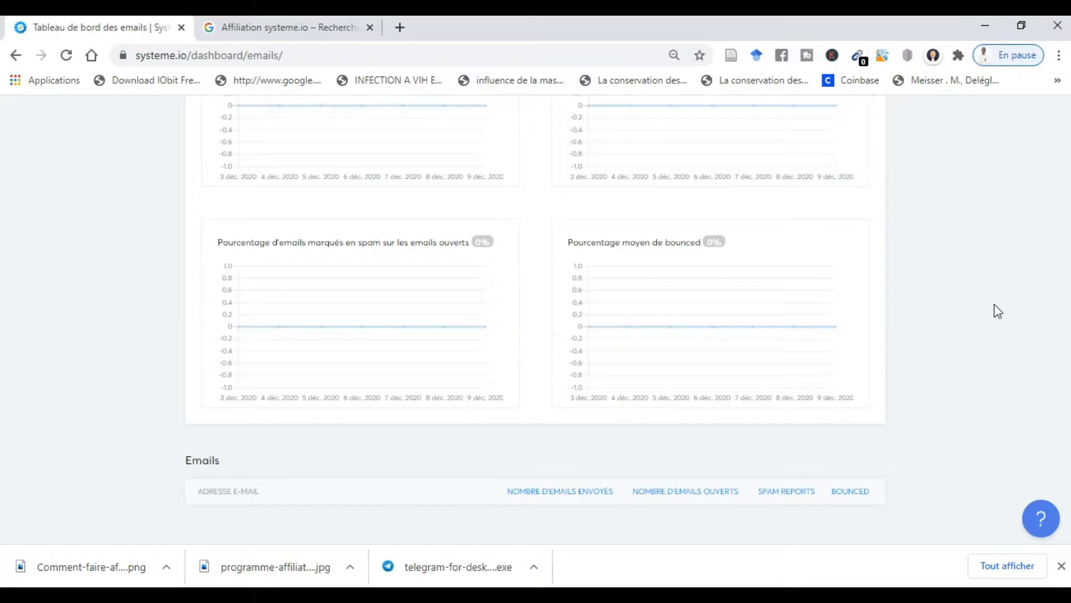
pyautogui.scroll(2, 995, 305)
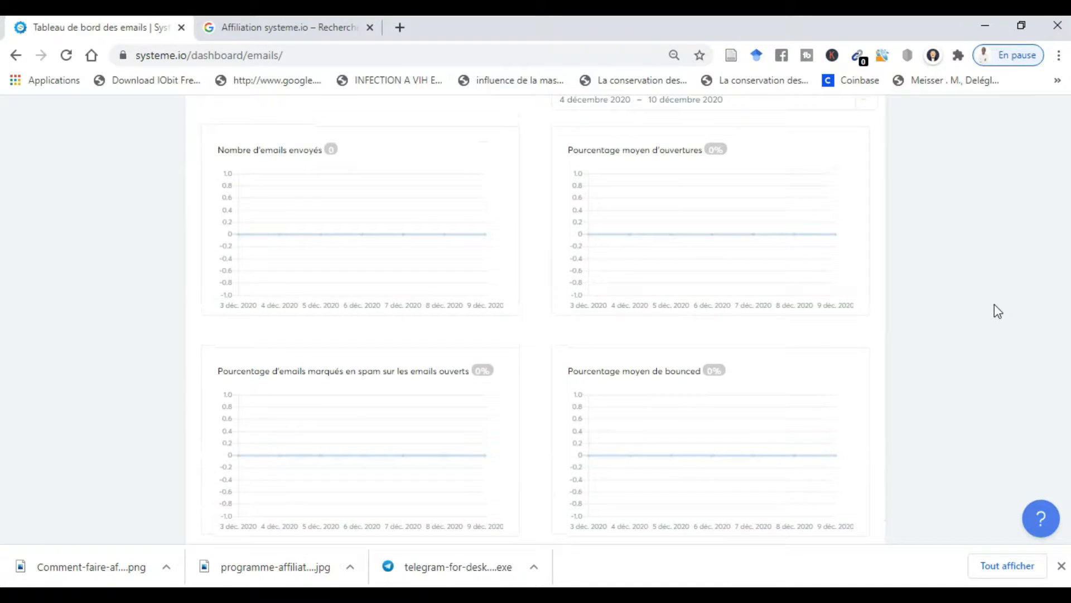
pyautogui.scroll(1, 994, 304)
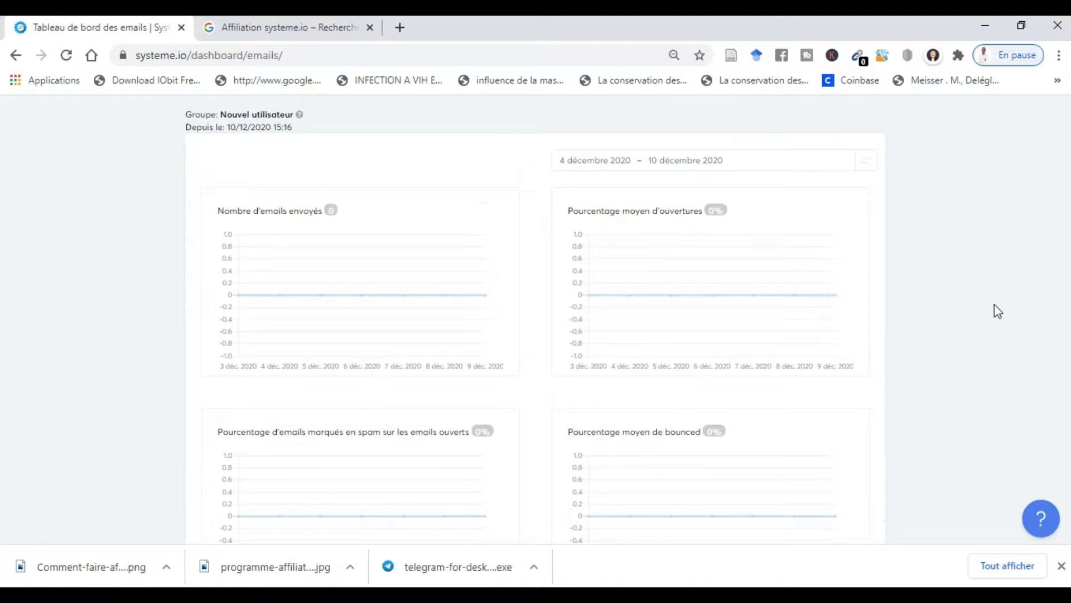
pyautogui.scroll(2, 998, 311)
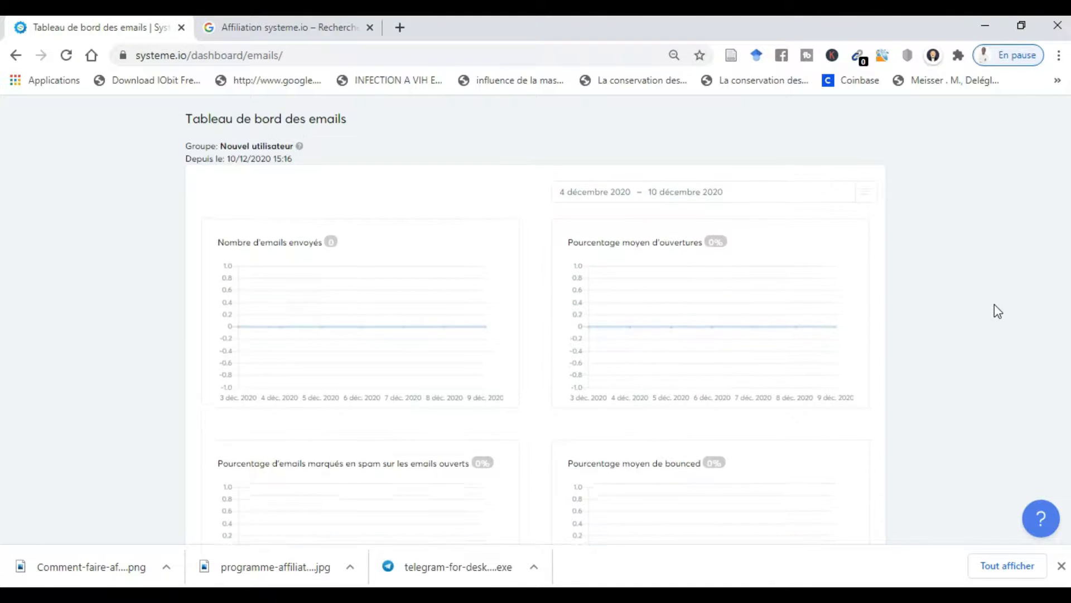
pyautogui.scroll(-4, 998, 311)
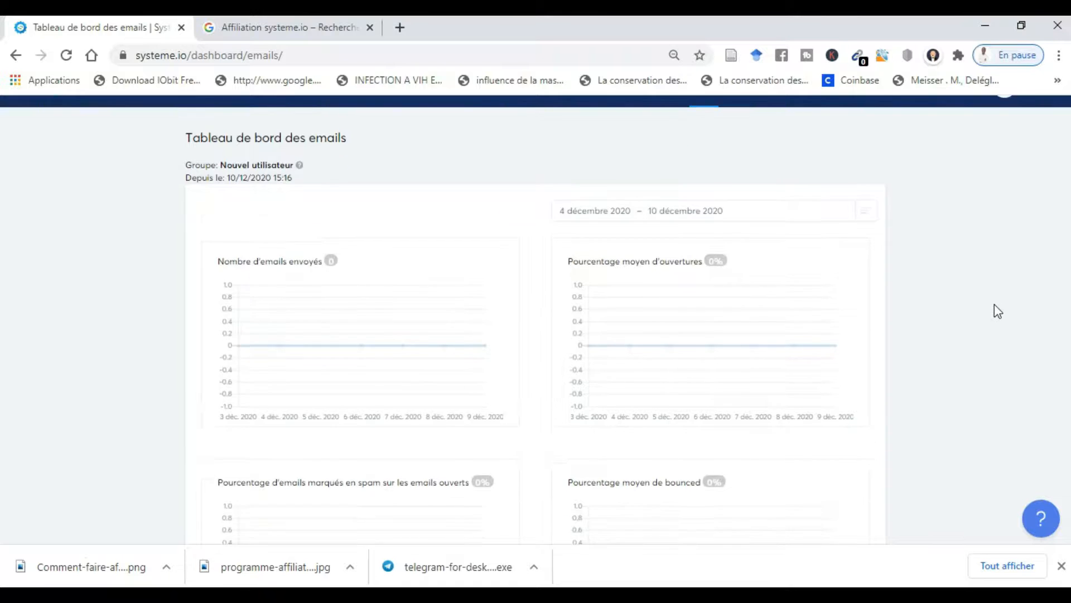
pyautogui.scroll(5, 998, 311)
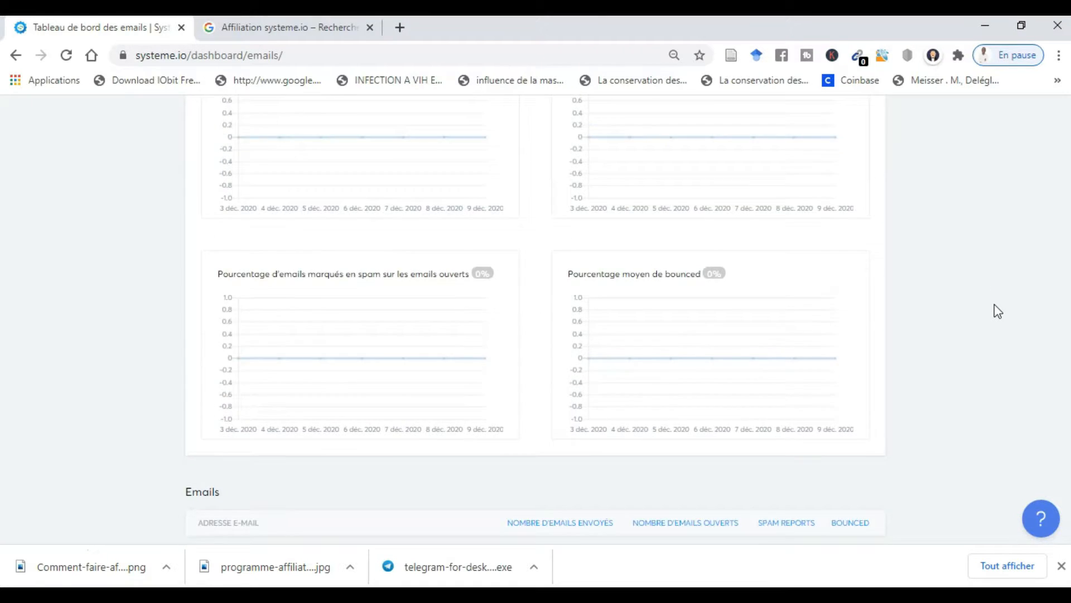
pyautogui.scroll(-1, 998, 311)
pyautogui.scroll(-4, 998, 310)
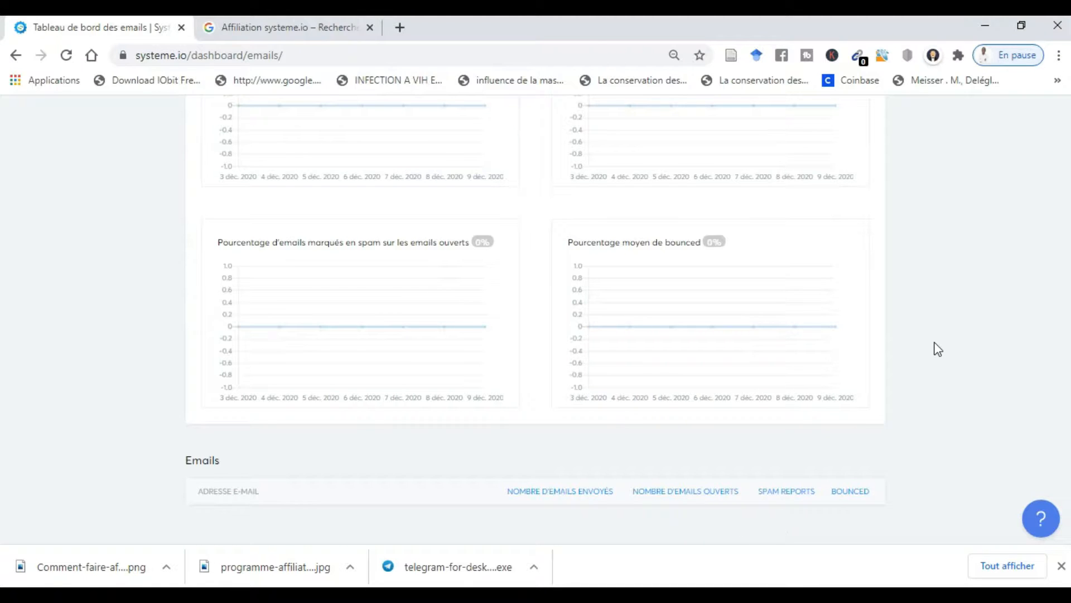
pyautogui.scroll(5, 937, 348)
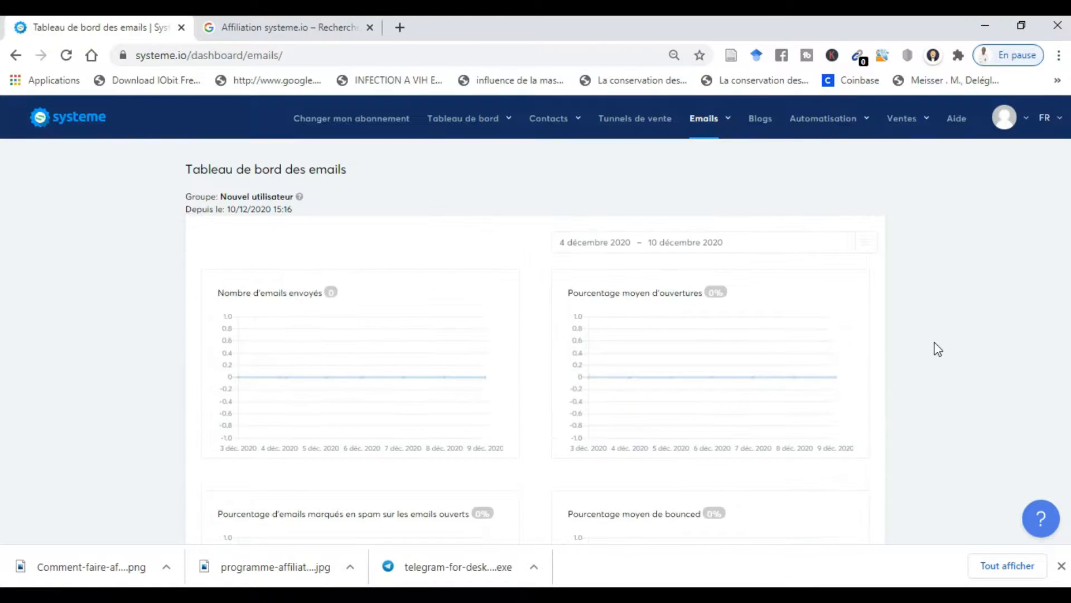
# - Create a new blog named "Digitalbusiness" on the default domain with the Blog template
pyautogui.click(758, 124)
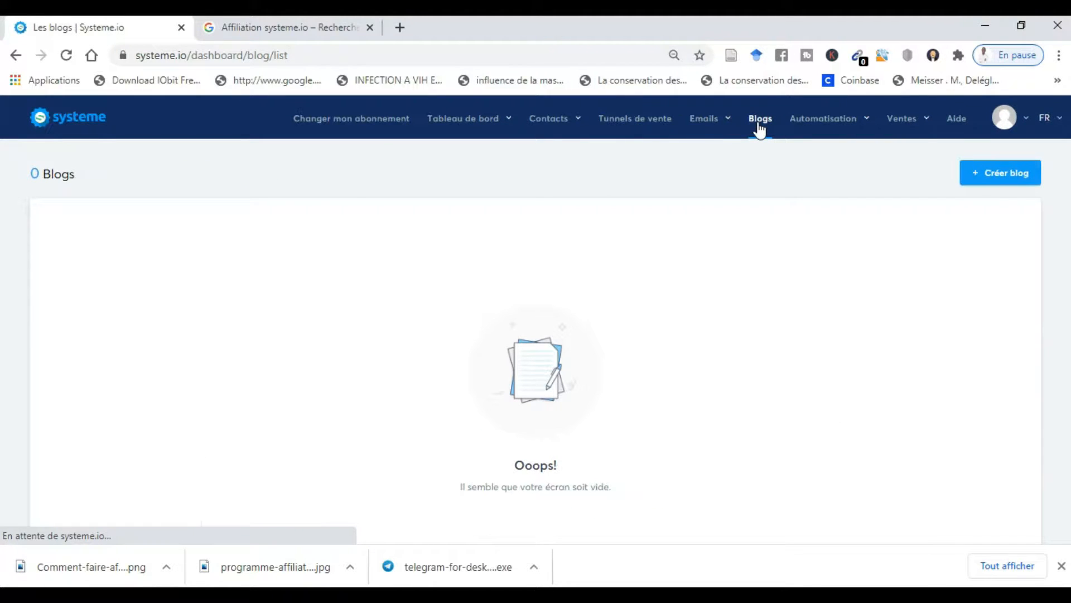
pyautogui.click(1009, 184)
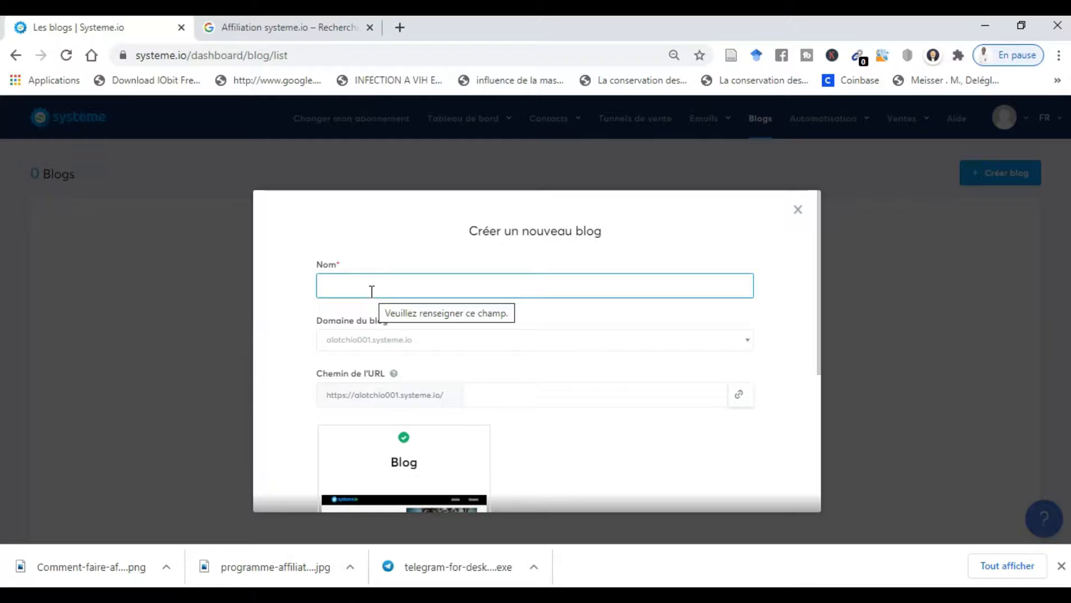
pyautogui.write('Digitalbusiness')
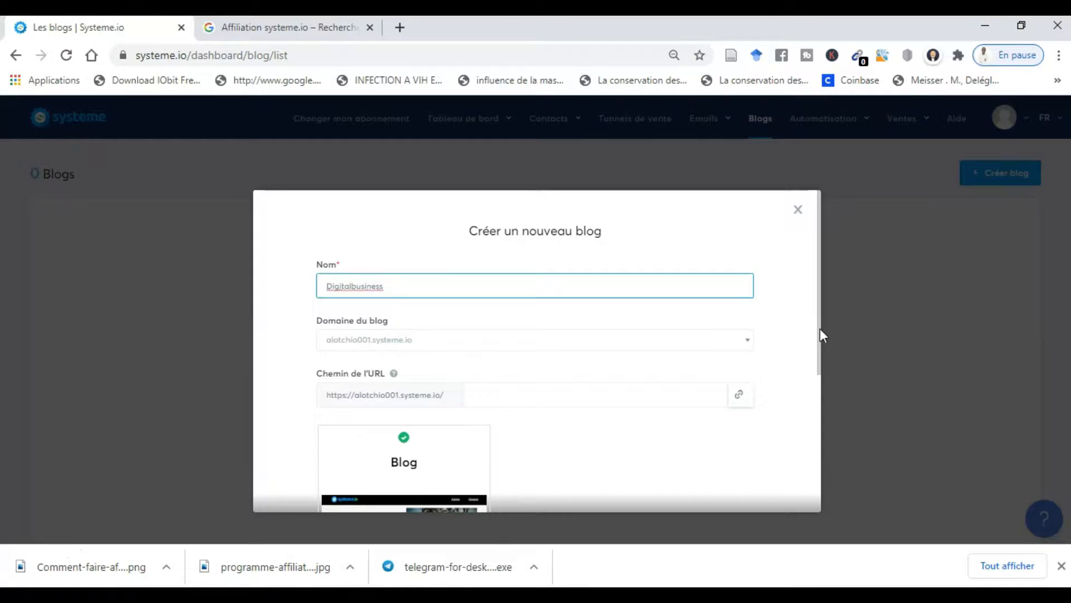
pyautogui.moveTo(819, 328); pyautogui.dragTo(765, 485)
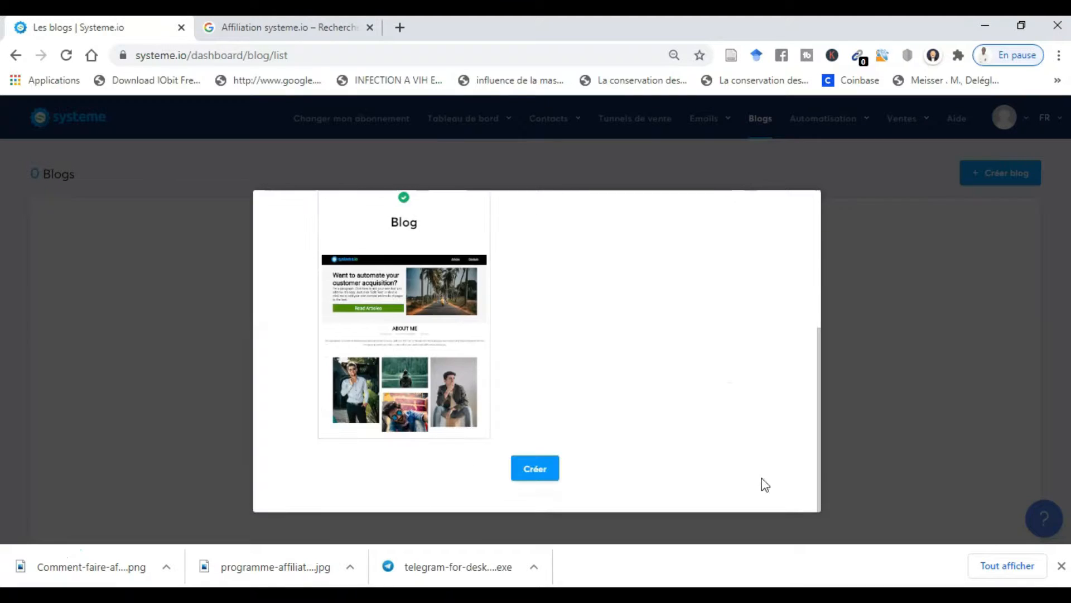
pyautogui.click(548, 467)
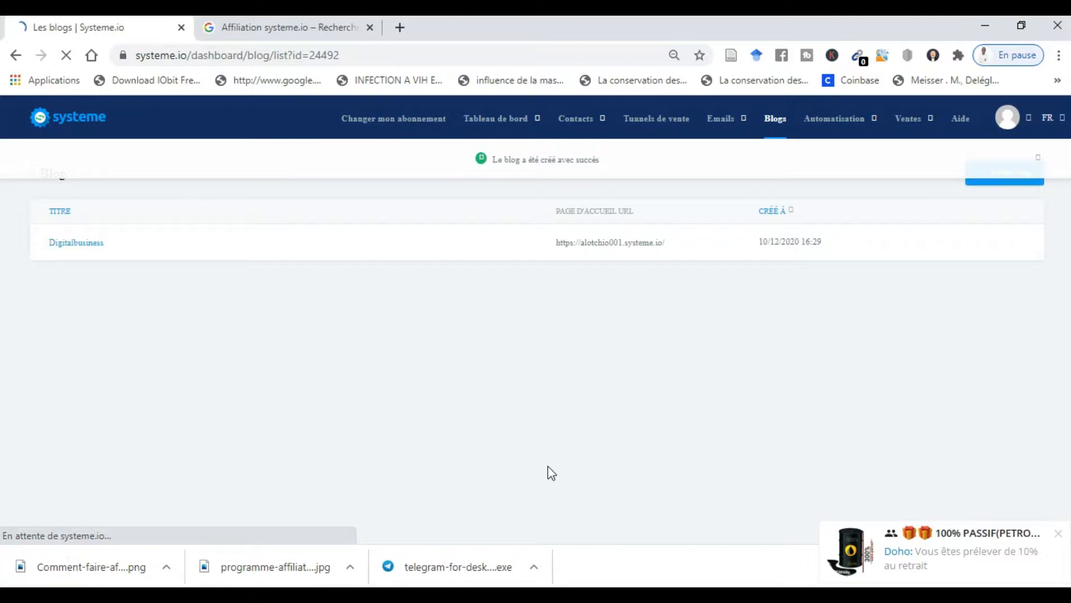
pyautogui.click(1058, 534)
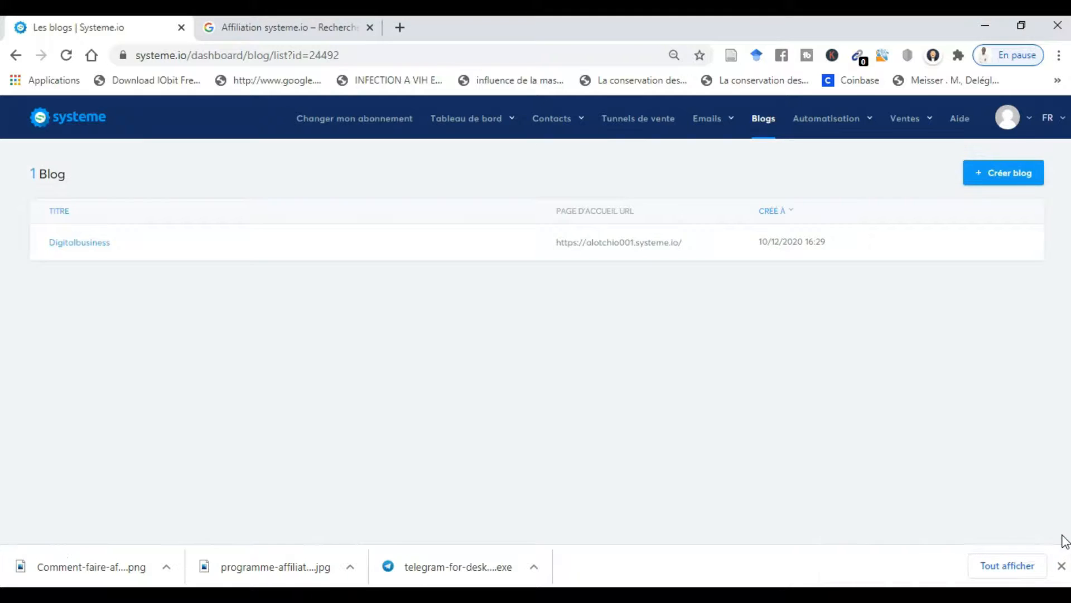
# - Open the blog template of Digitalbusiness in the editor, inspect its blog content element, and return to the article list
pyautogui.click(78, 249)
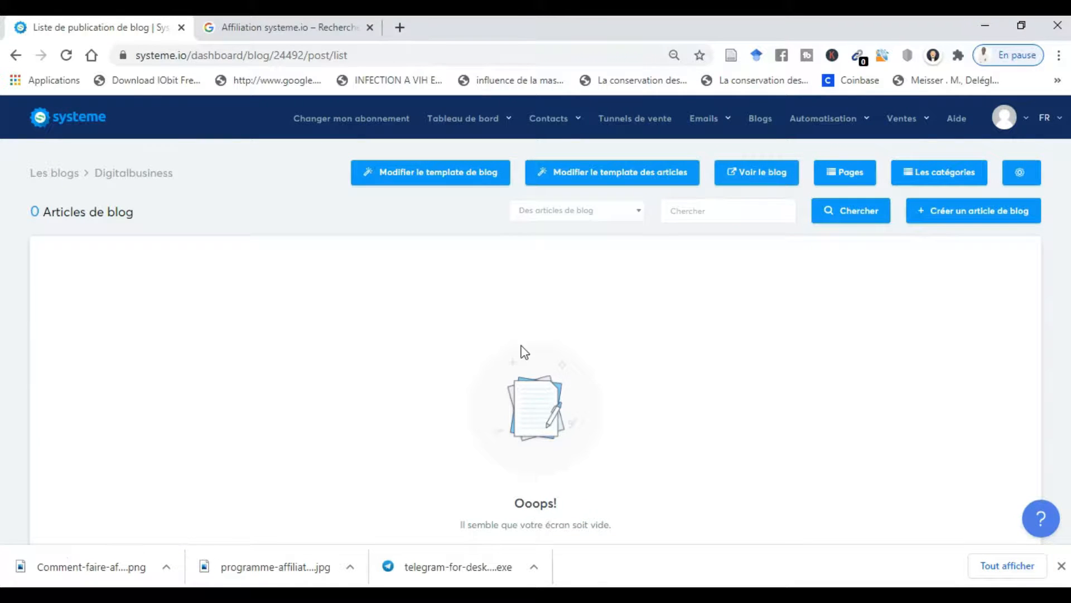
pyautogui.click(433, 180)
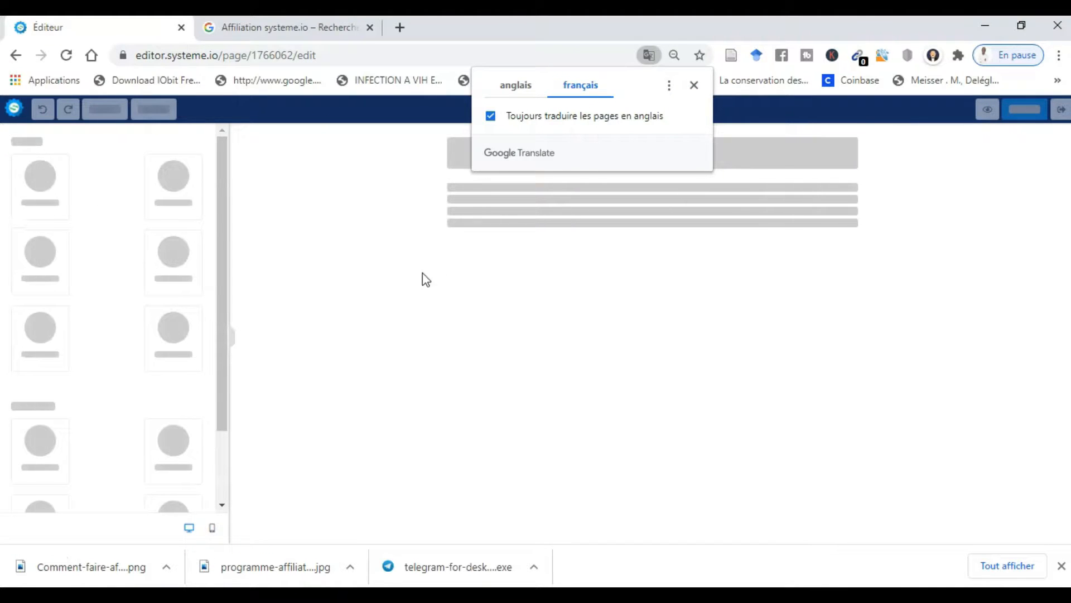
pyautogui.click(693, 86)
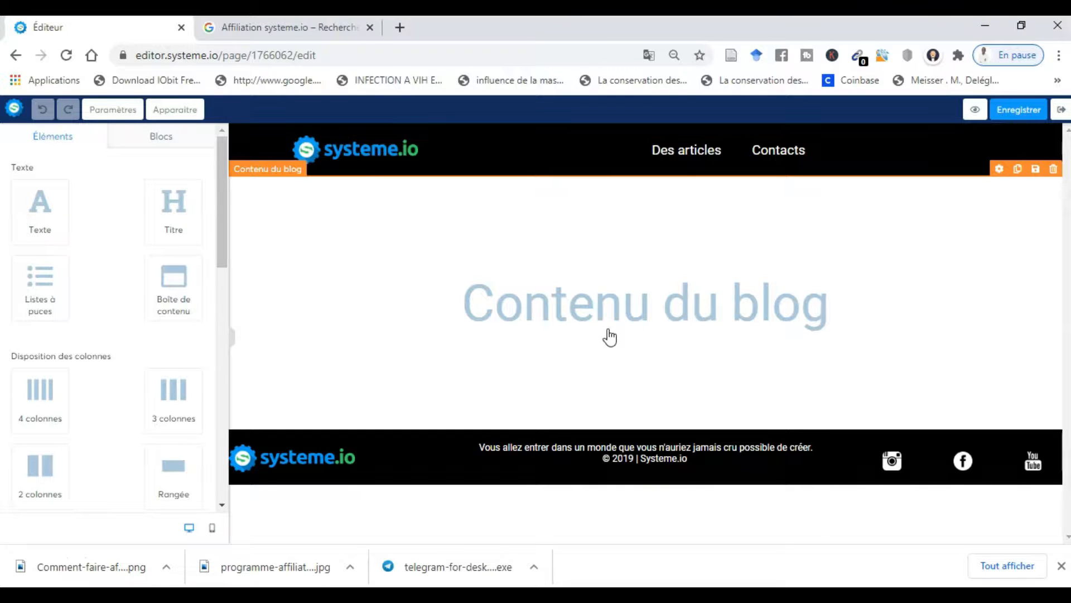
pyautogui.click(899, 334)
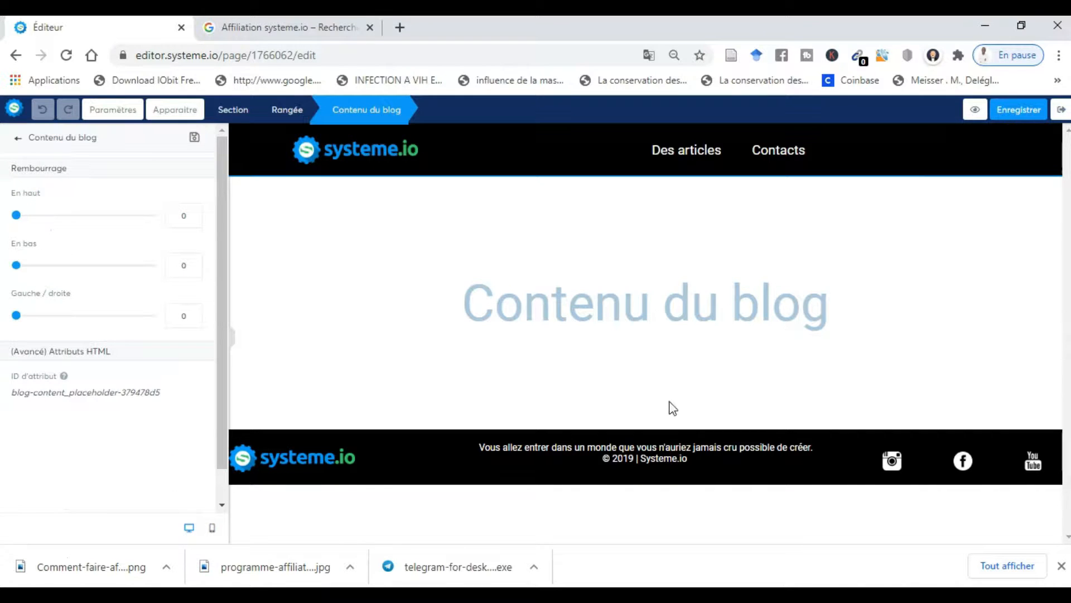
pyautogui.click(621, 304)
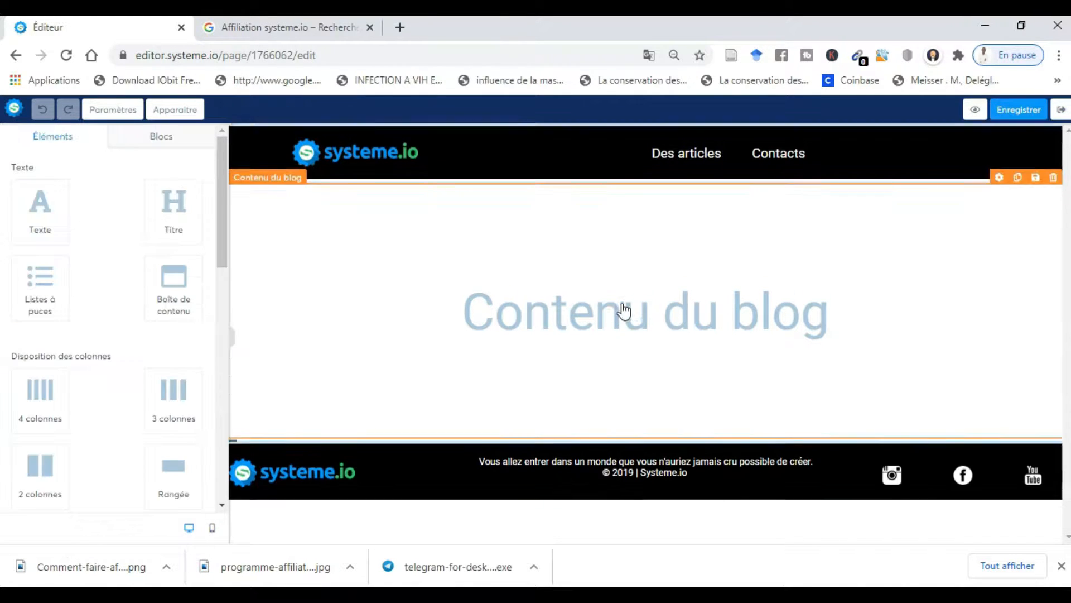
pyautogui.click(567, 306)
pyautogui.click(567, 308)
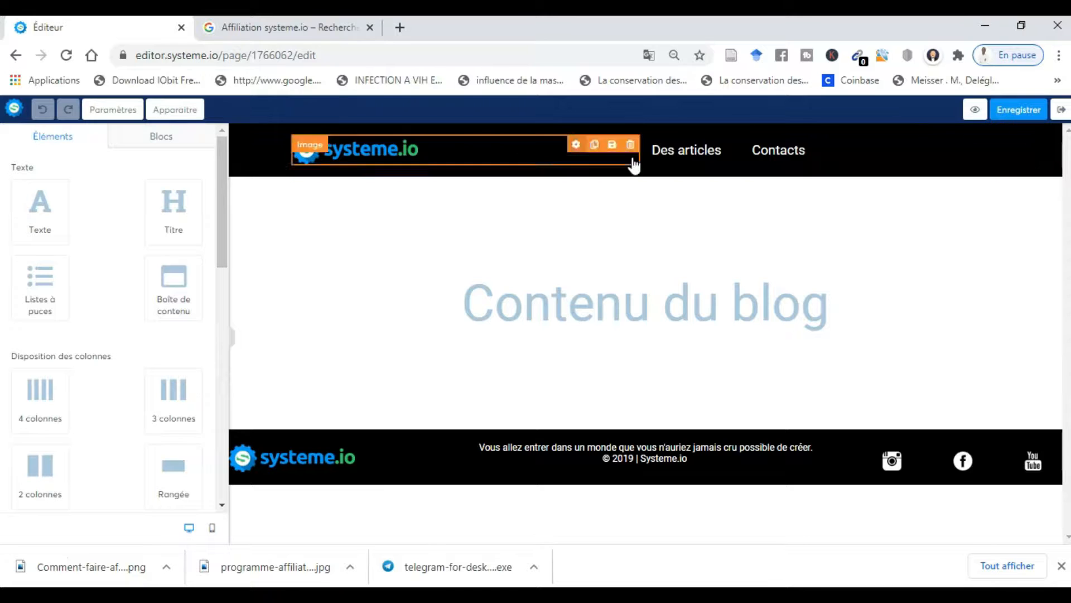
pyautogui.click(16, 55)
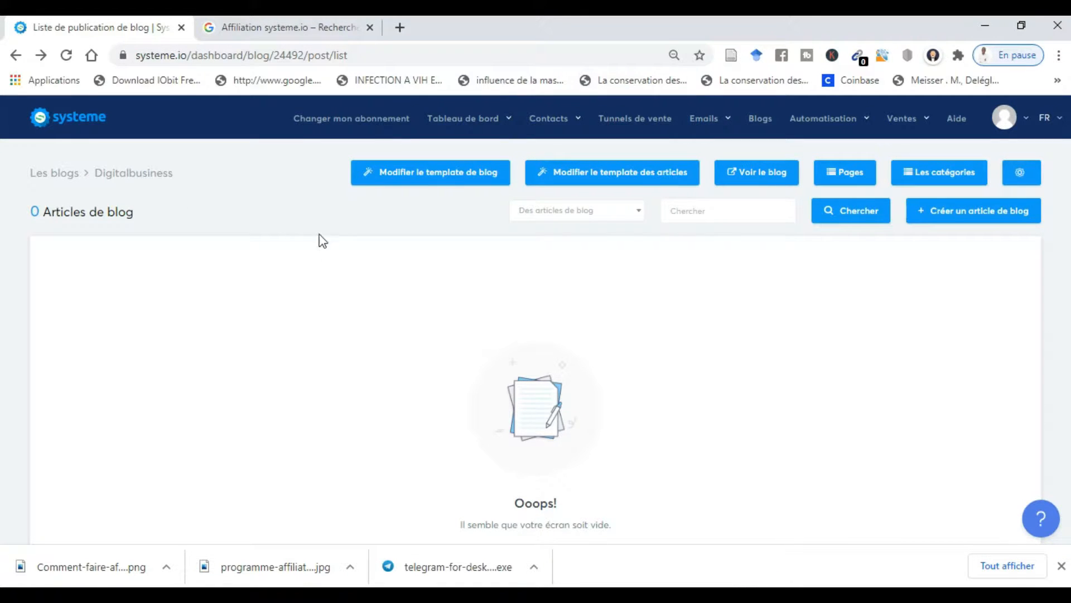
# - Start a new automation rule with the trigger "Inscription sur la page (optin)"
pyautogui.moveTo(803, 118)
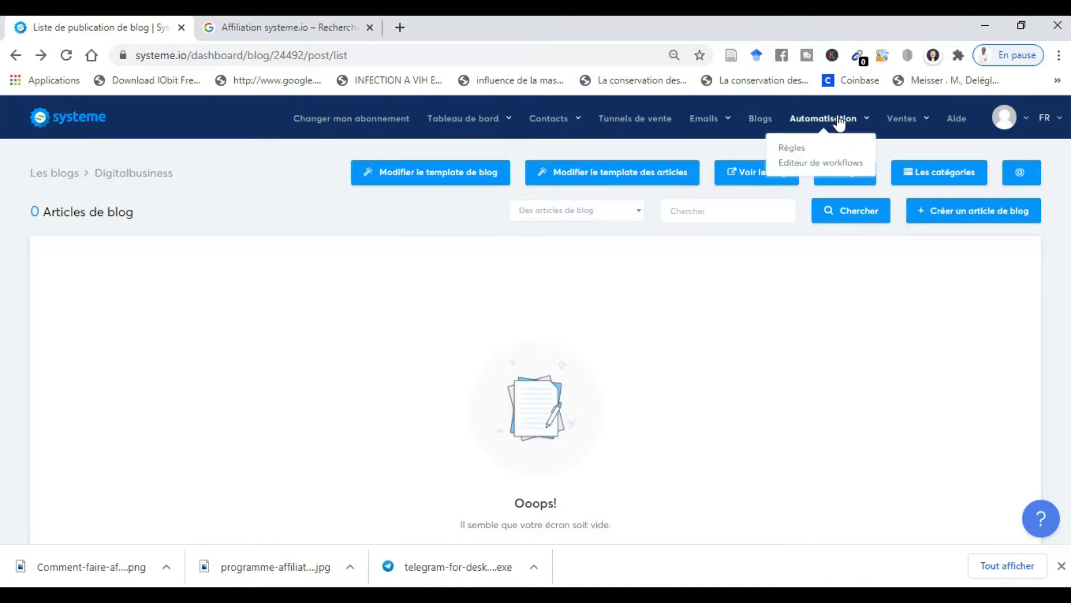
pyautogui.click(798, 149)
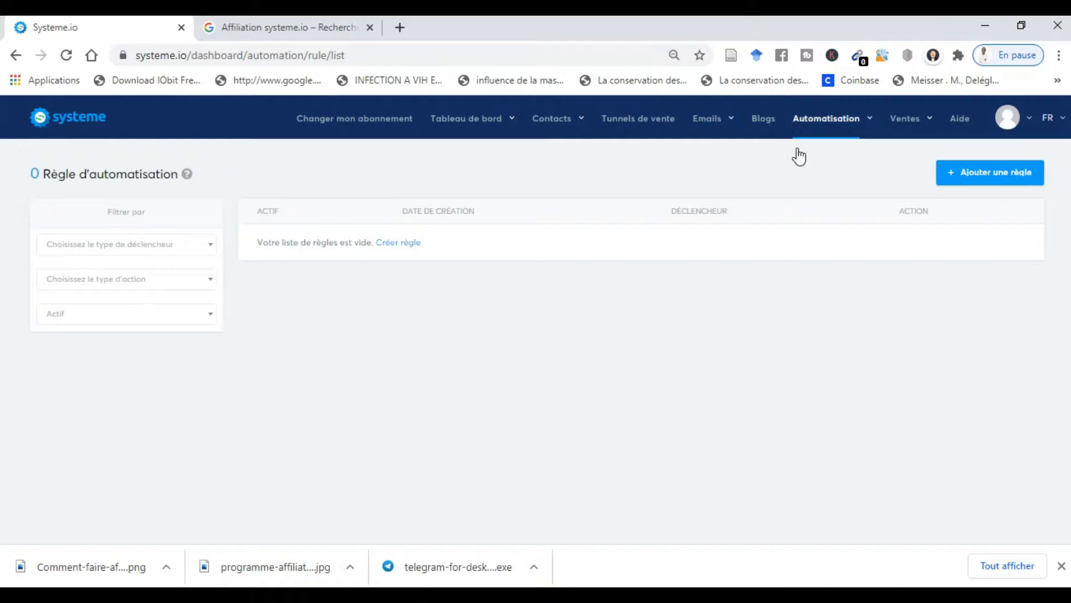
pyautogui.click(407, 239)
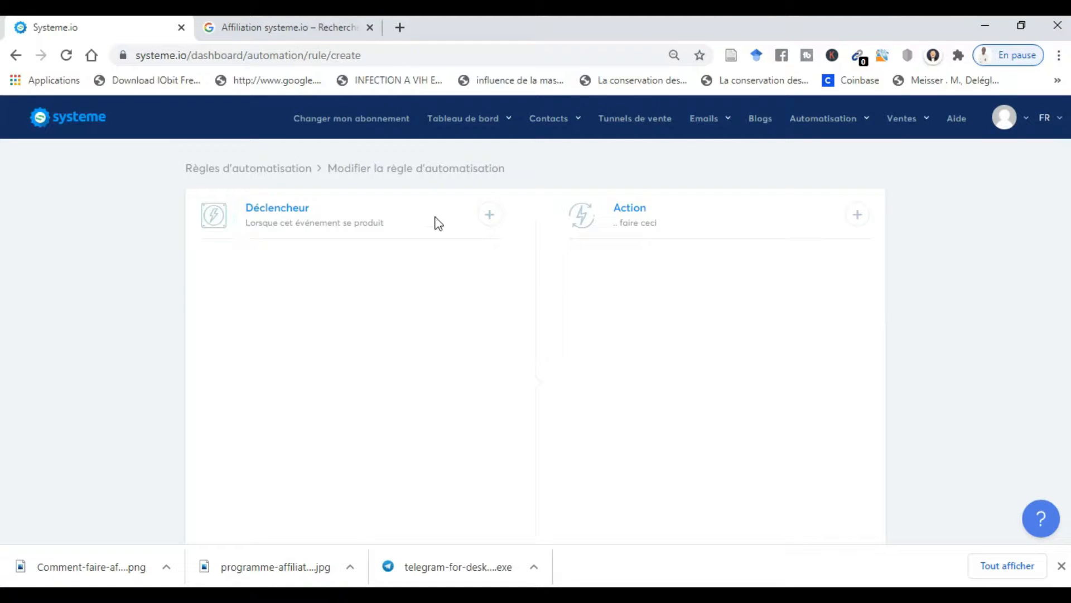
pyautogui.click(490, 215)
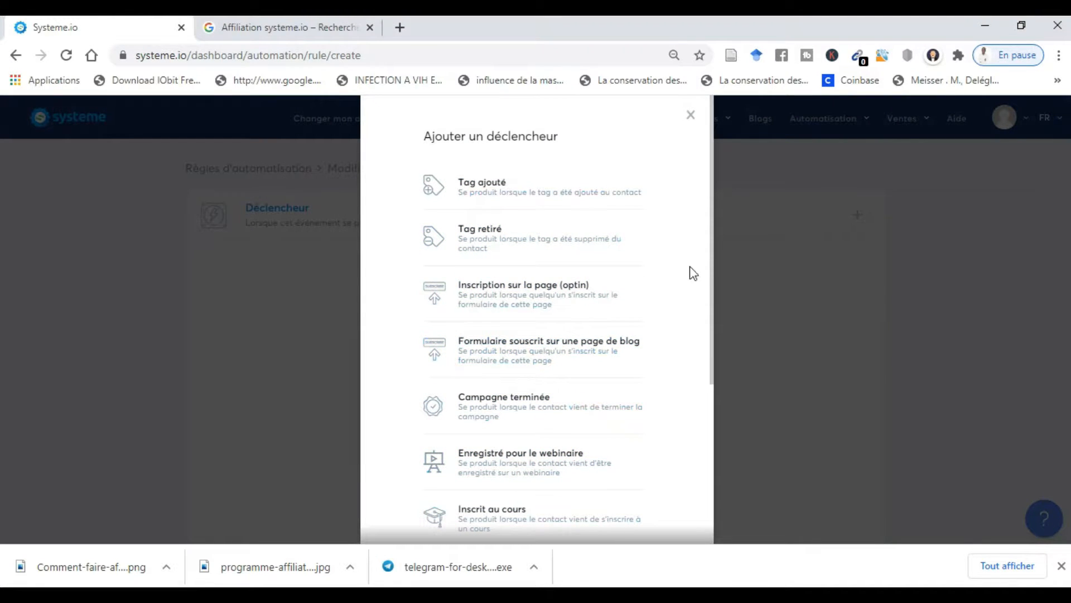
pyautogui.moveTo(710, 270); pyautogui.dragTo(708, 349)
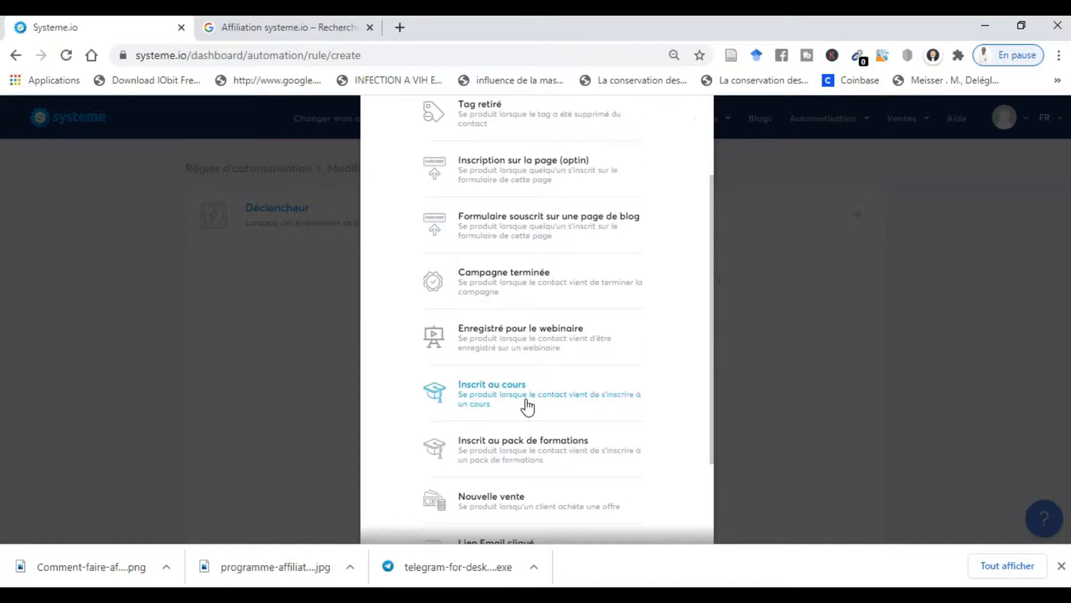
pyautogui.click(534, 182)
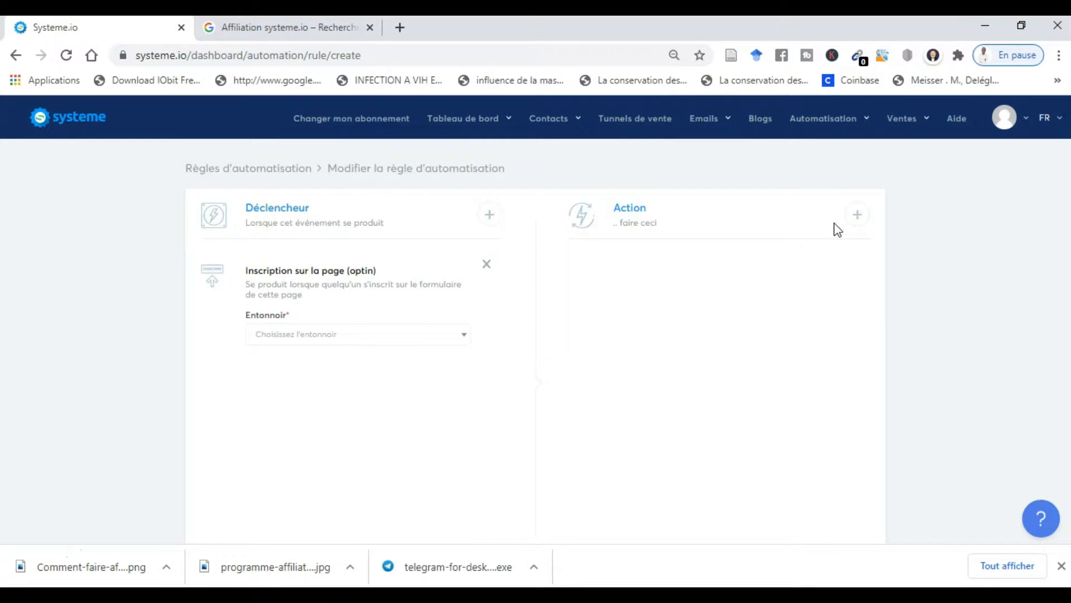
# - Add the actions "Ajouter un tag" and "Envoyer un email" to the automation rule and try to save it
pyautogui.click(867, 213)
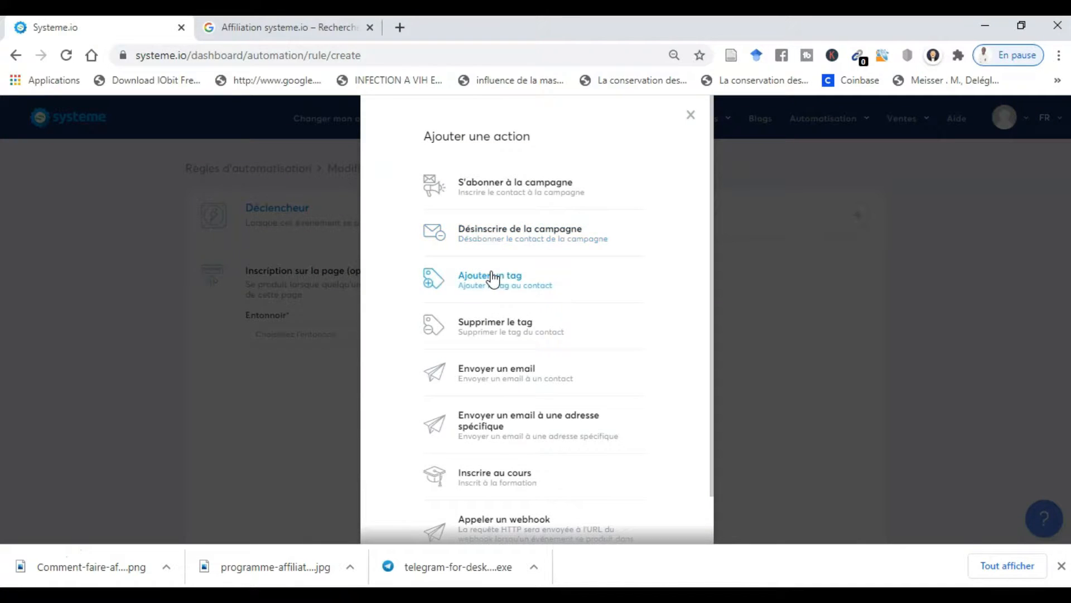
pyautogui.click(493, 277)
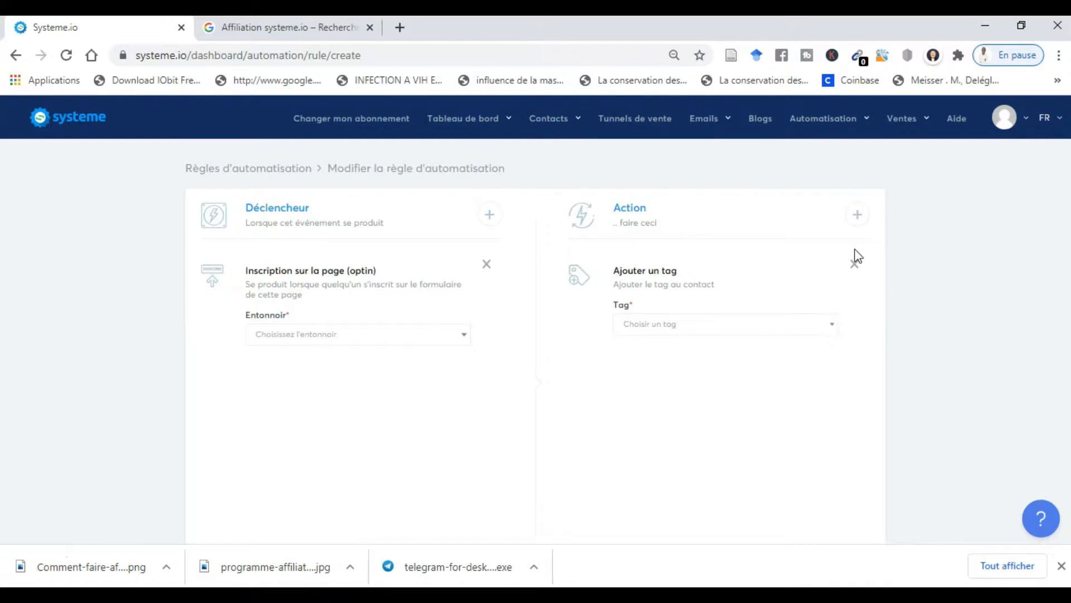
pyautogui.click(858, 214)
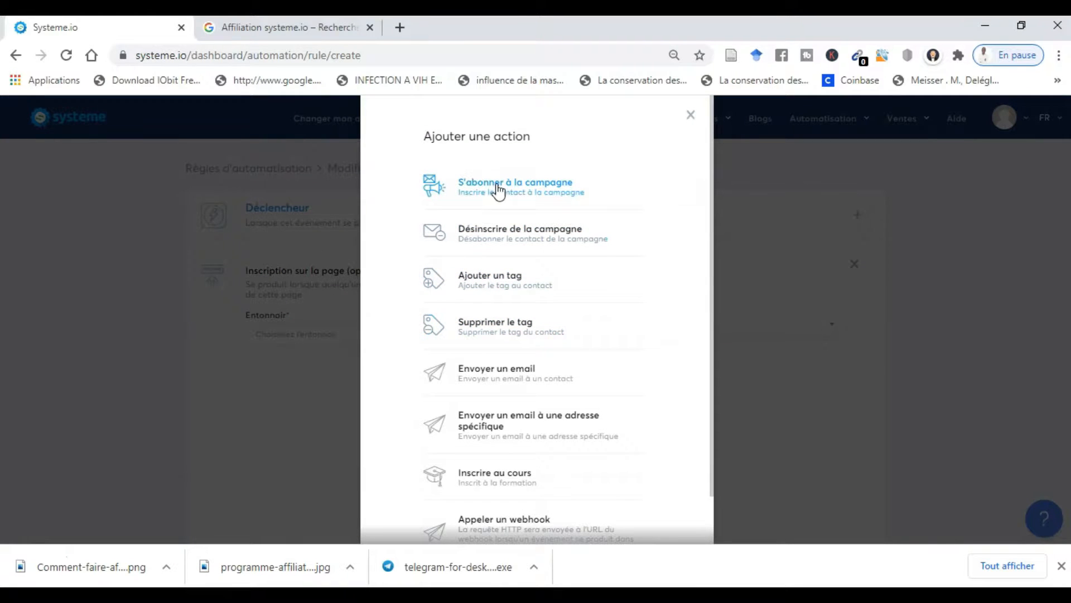
pyautogui.click(492, 371)
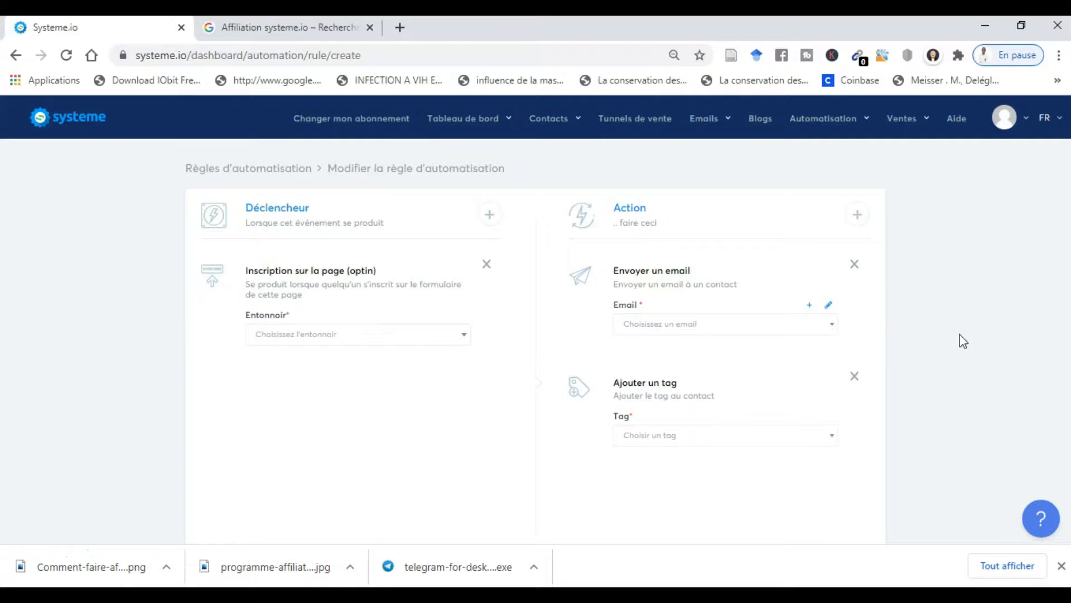
pyautogui.scroll(-3, 952, 337)
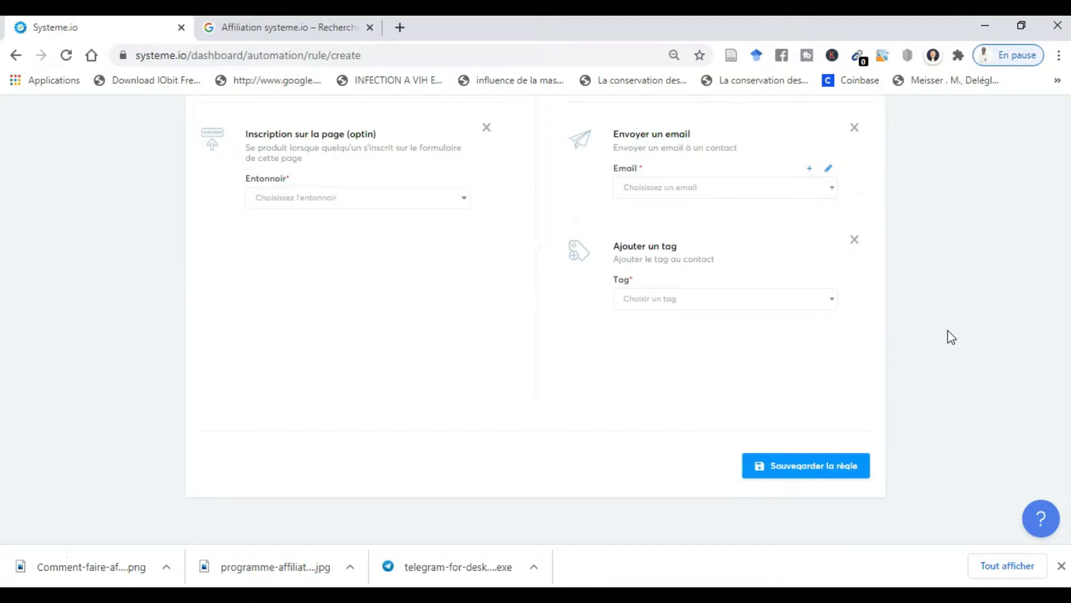
pyautogui.click(810, 465)
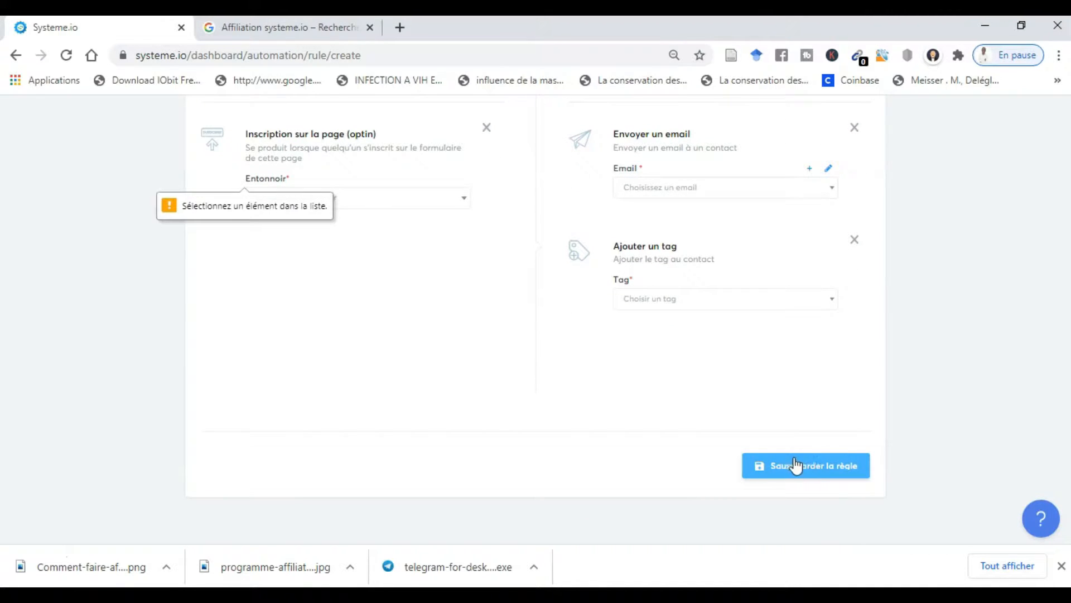
# - Set the trigger's funnel to "Facebook business" and the tag action to "Devenir youtubeur"
pyautogui.click(462, 205)
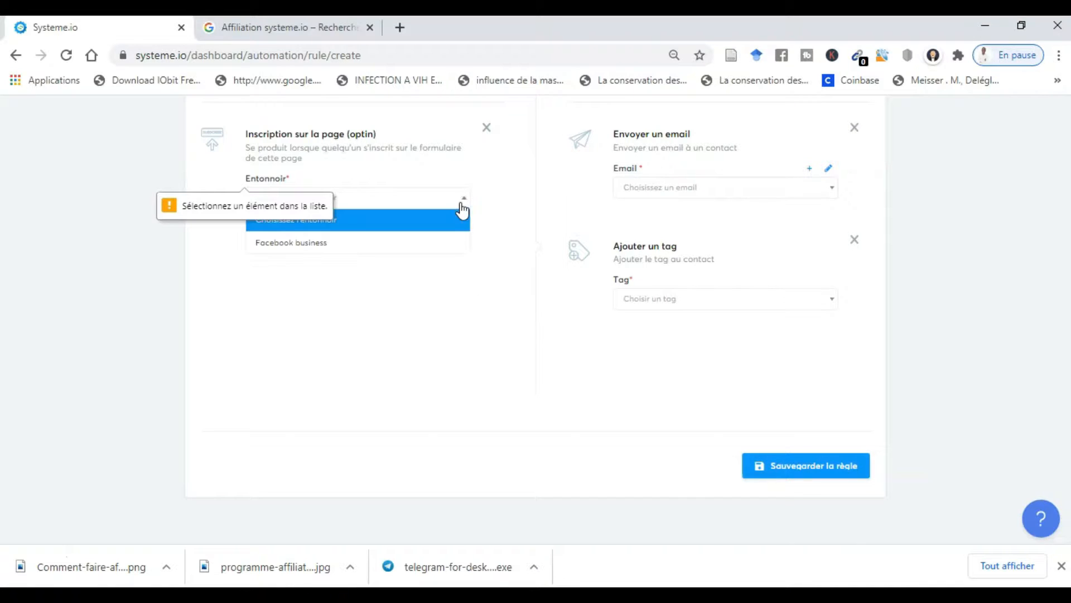
pyautogui.click(344, 245)
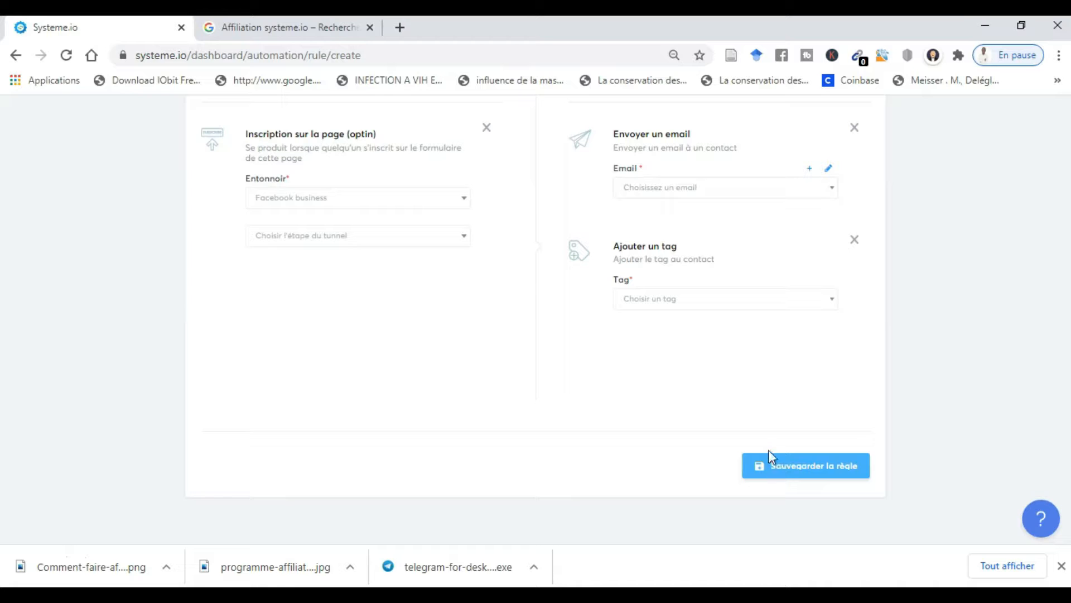
pyautogui.click(828, 192)
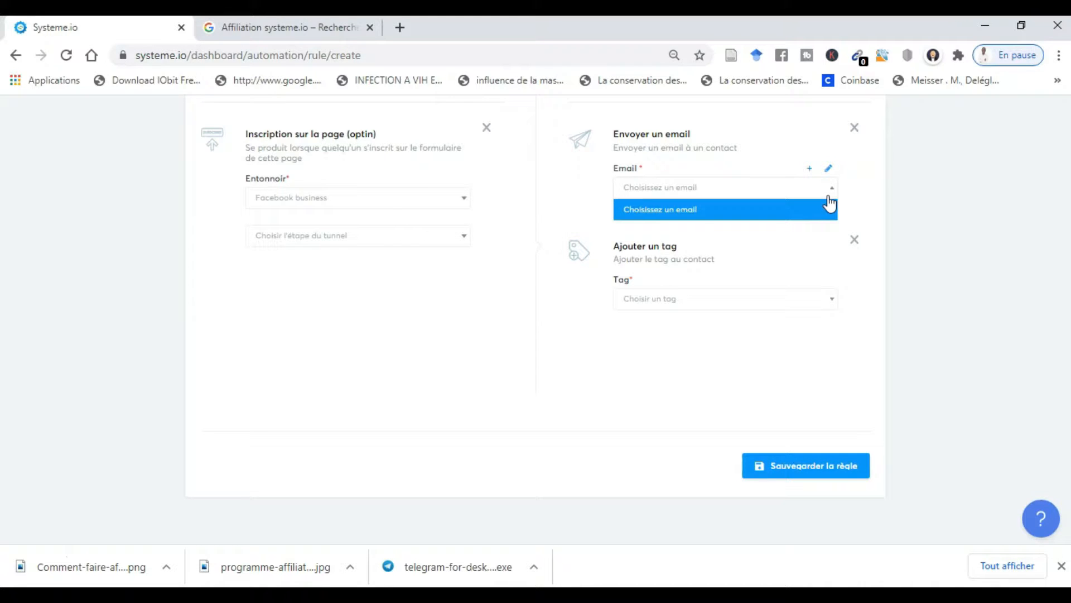
pyautogui.click(809, 210)
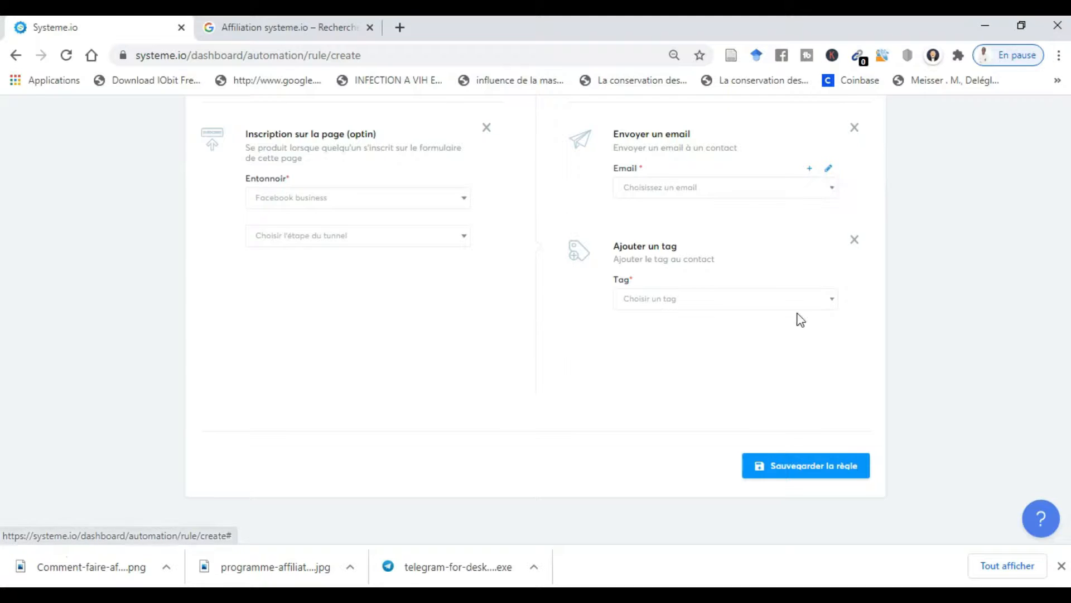
pyautogui.click(824, 307)
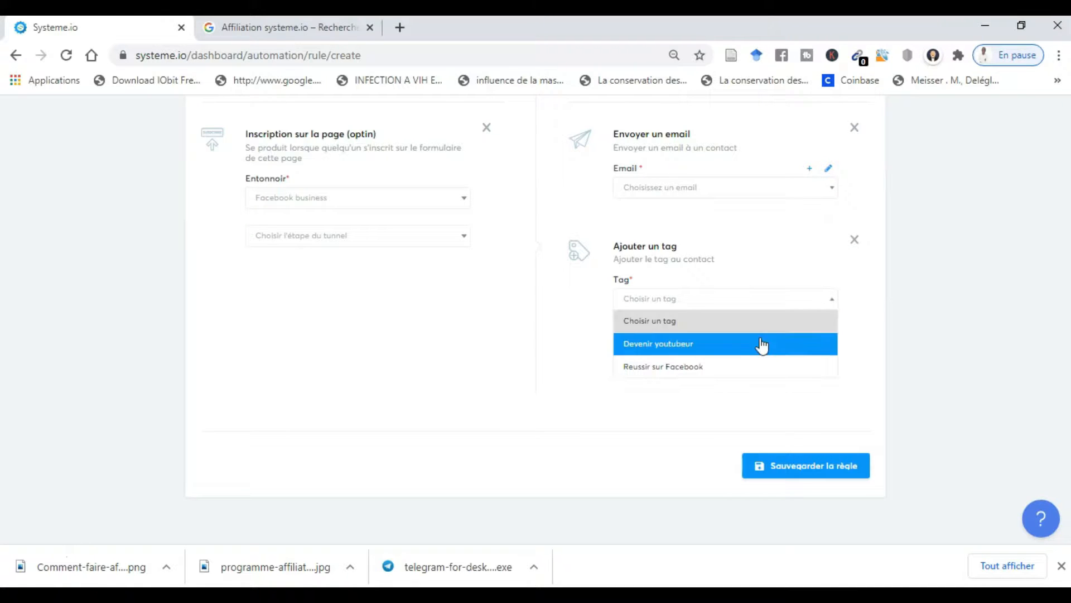
pyautogui.click(742, 345)
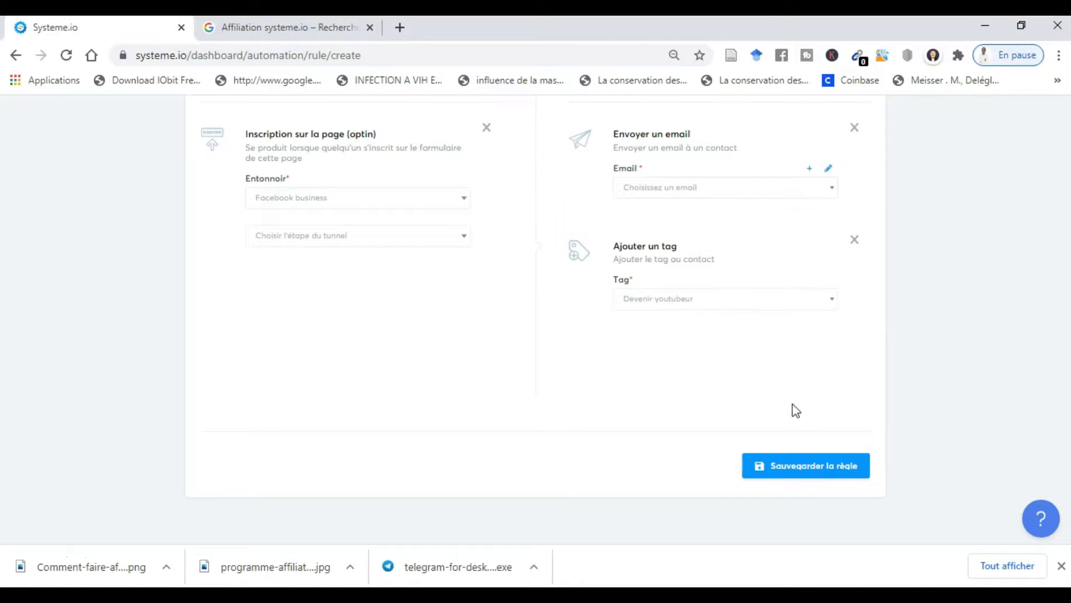
# - Try to create an email with the subject "ghj" and the body "xggjjmkjd" for the send-email action
pyautogui.click(828, 168)
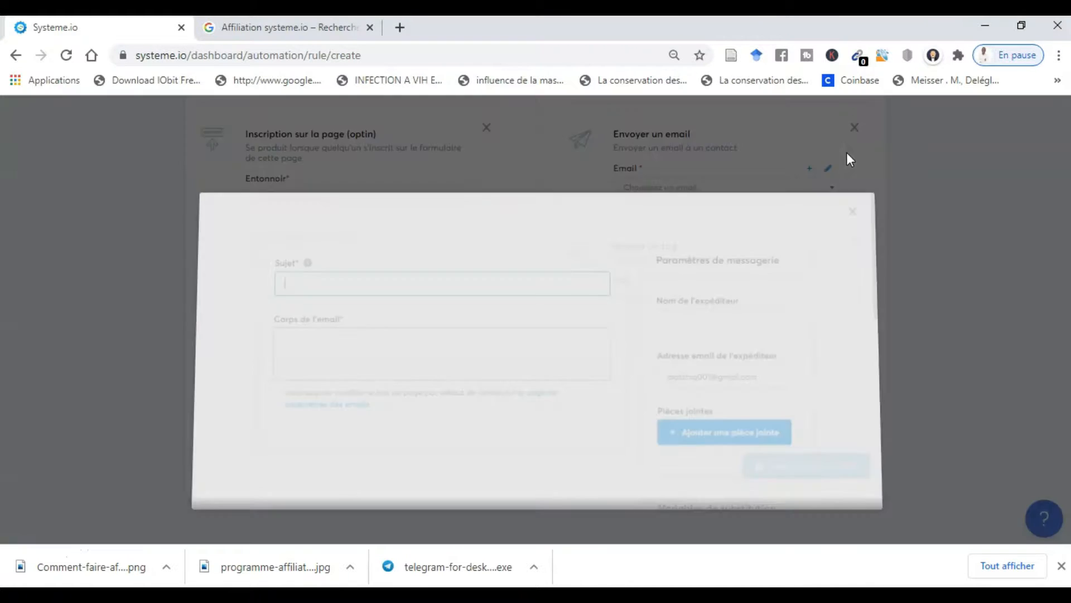
pyautogui.write('ghj')
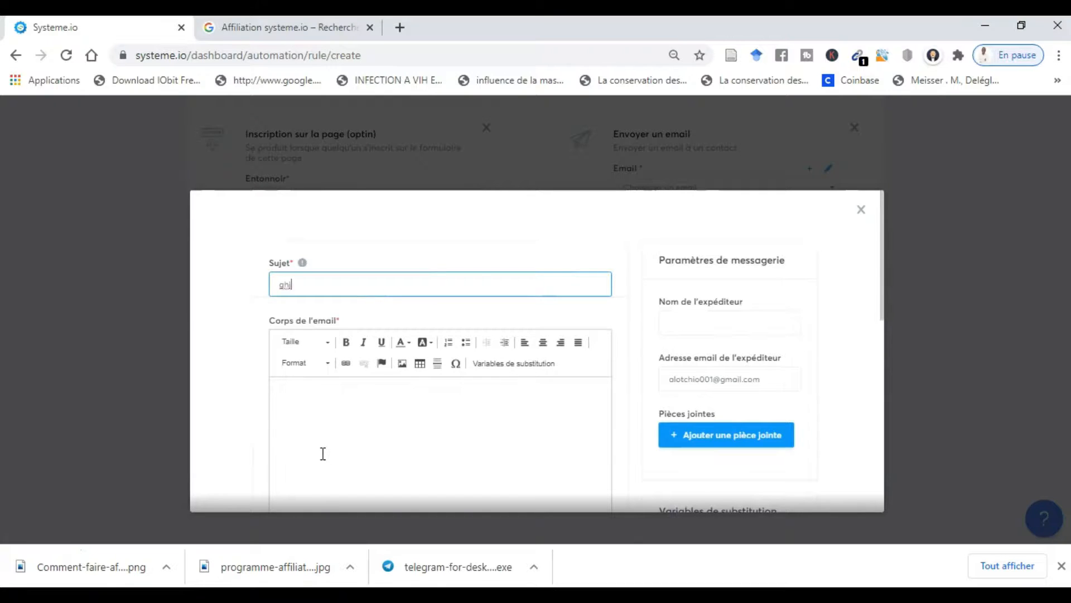
pyautogui.click(322, 453)
pyautogui.write('xggjjmkjd')
pyautogui.moveTo(883, 306); pyautogui.dragTo(872, 510)
pyautogui.click(795, 483)
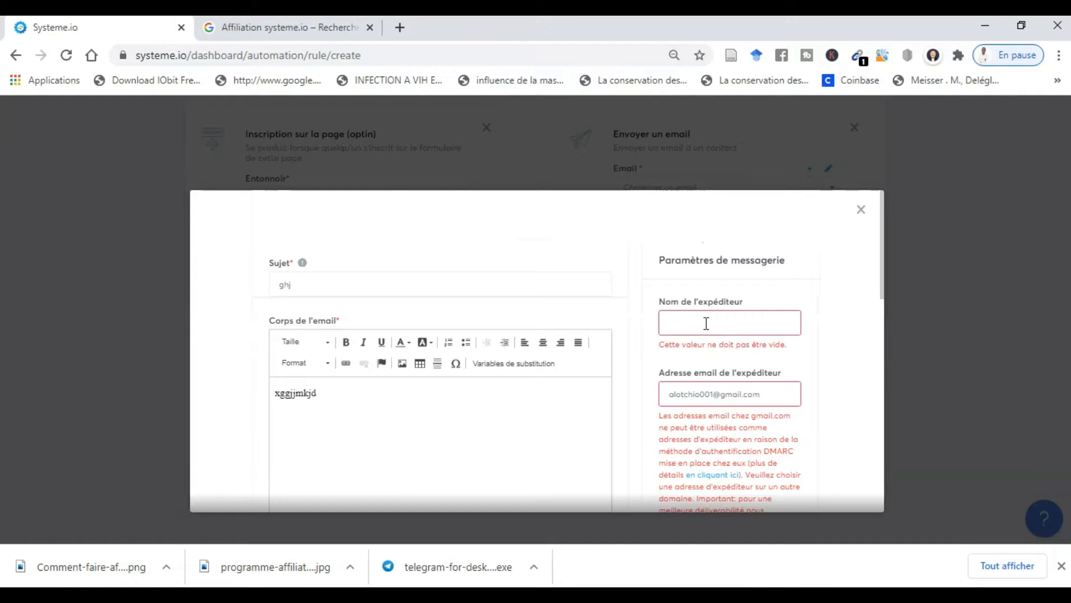
pyautogui.click(707, 323)
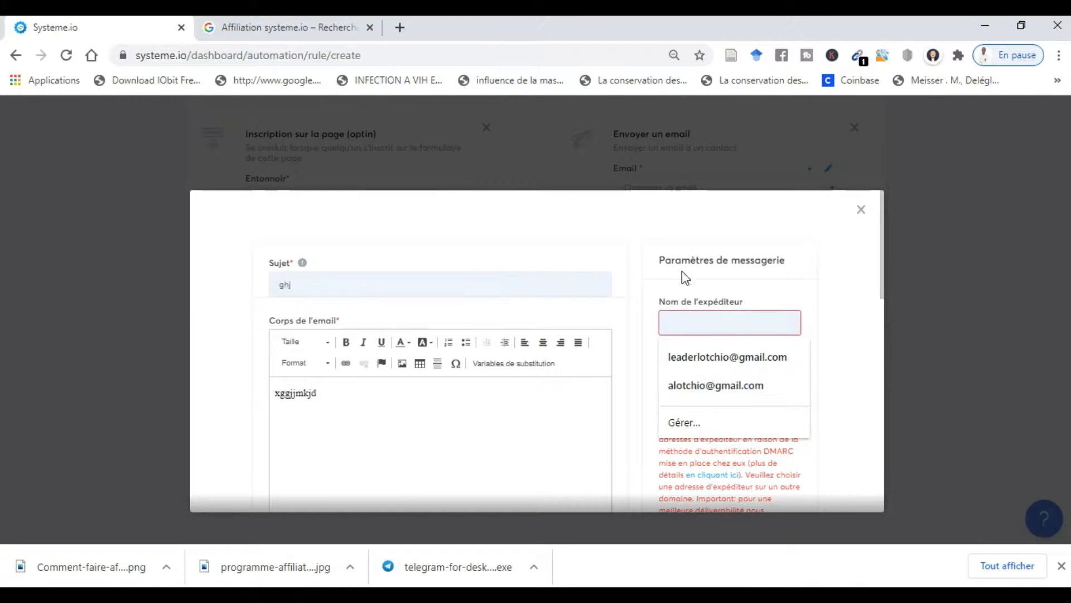
pyautogui.click(929, 291)
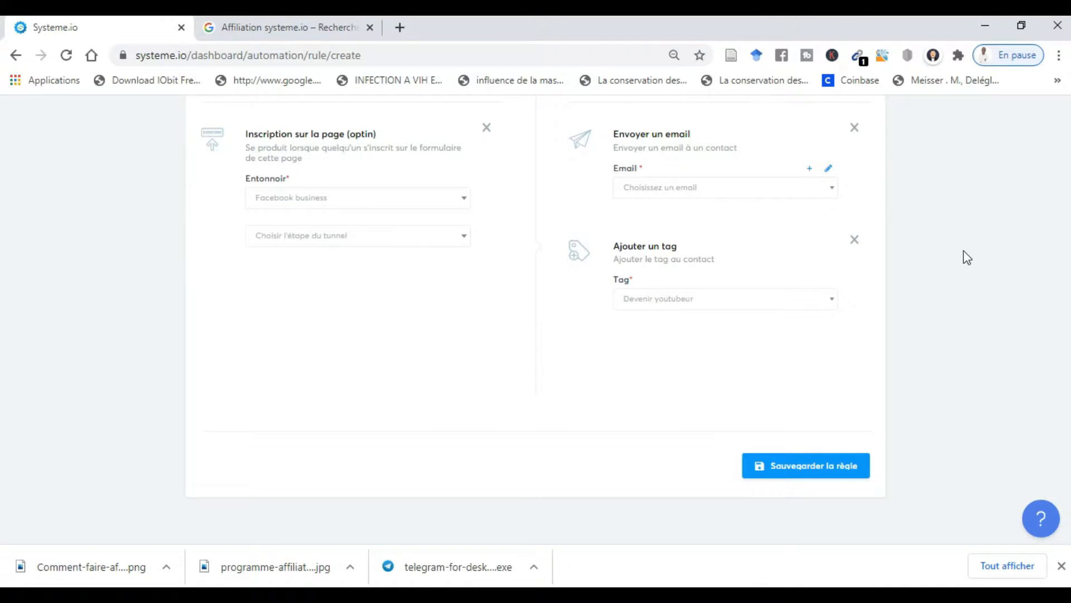
# - Create a new sales product named "FACEBOOK BREAK" with a VAT rate of 0,0
pyautogui.scroll(3, 967, 257)
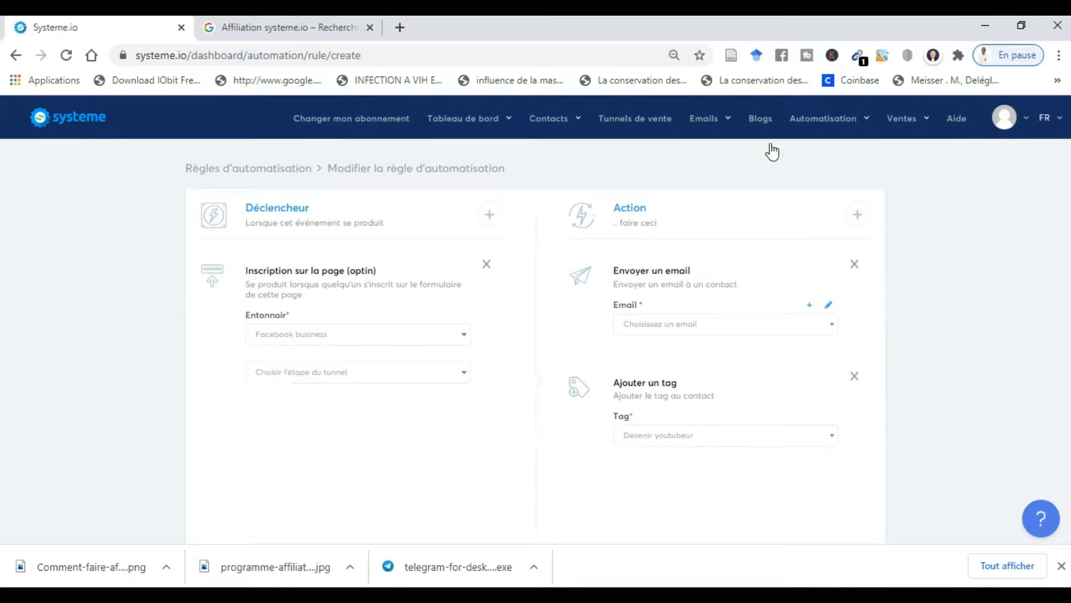
pyautogui.moveTo(914, 130)
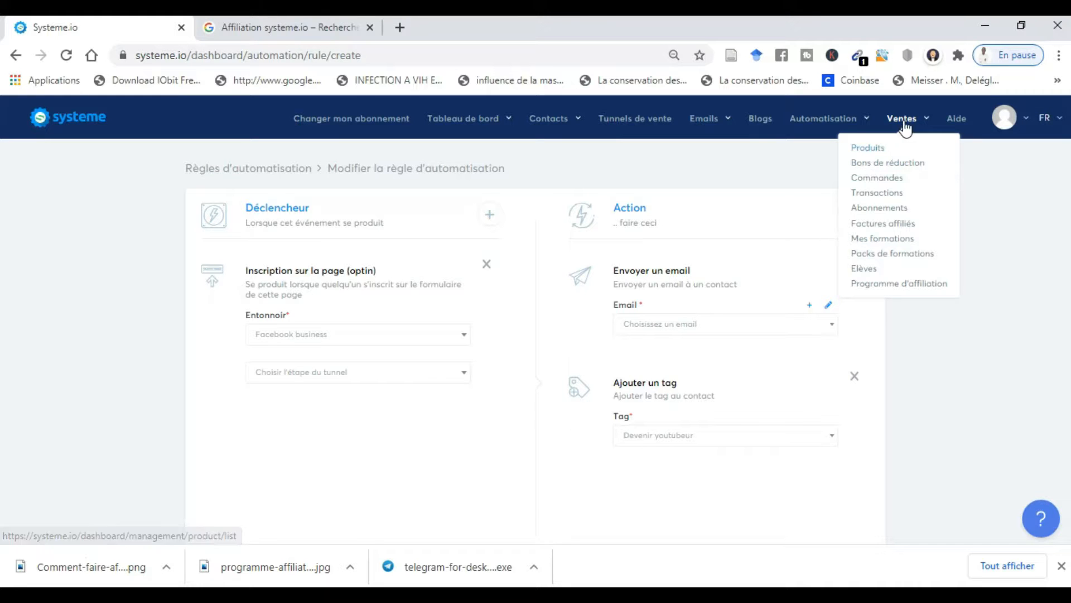
pyautogui.click(874, 150)
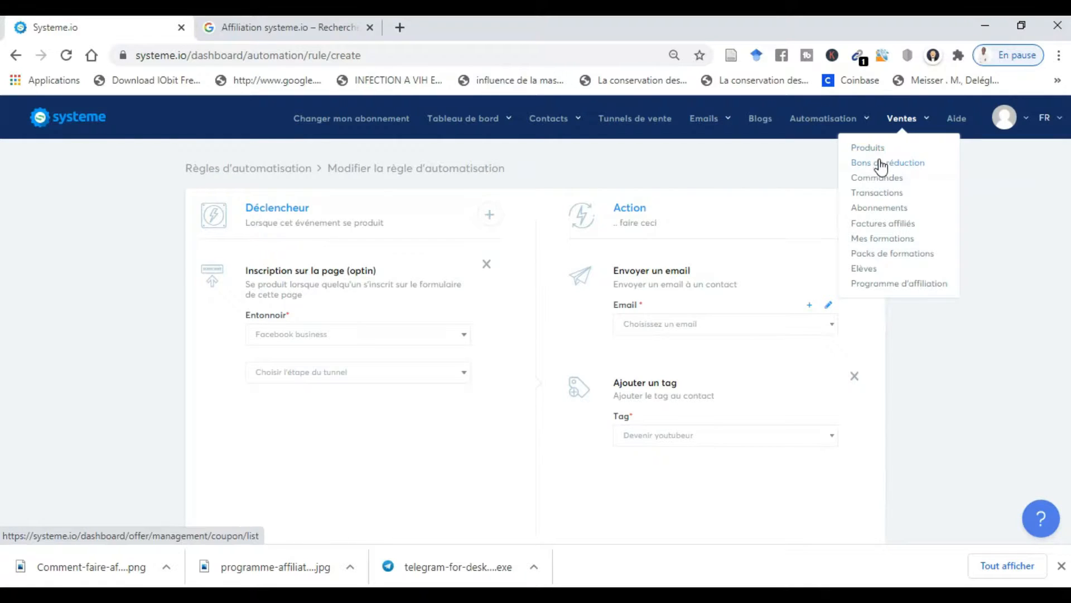
pyautogui.click(874, 154)
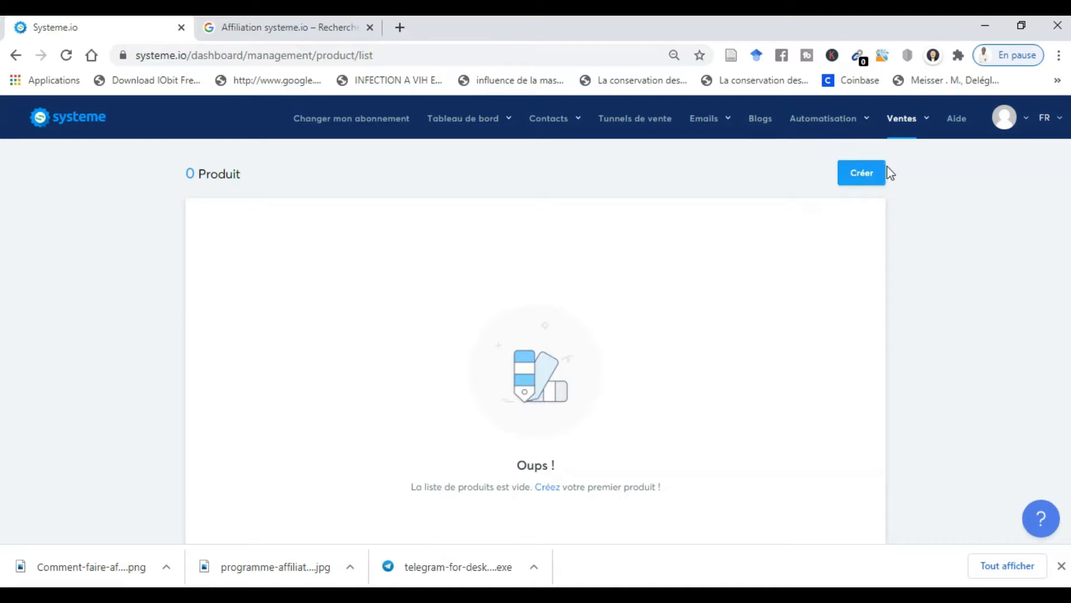
pyautogui.click(853, 174)
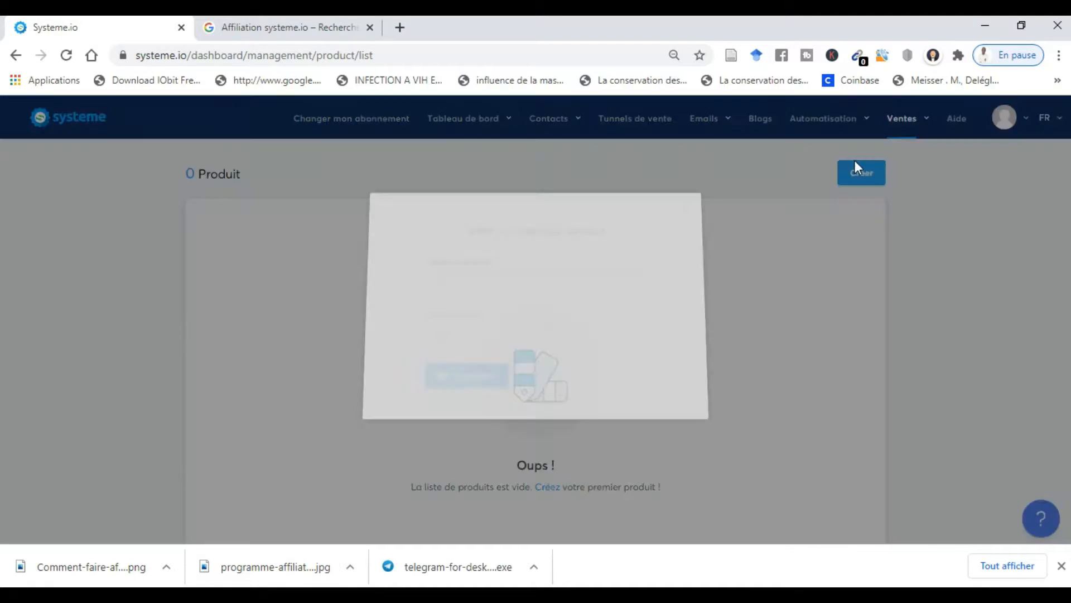
pyautogui.click(509, 288)
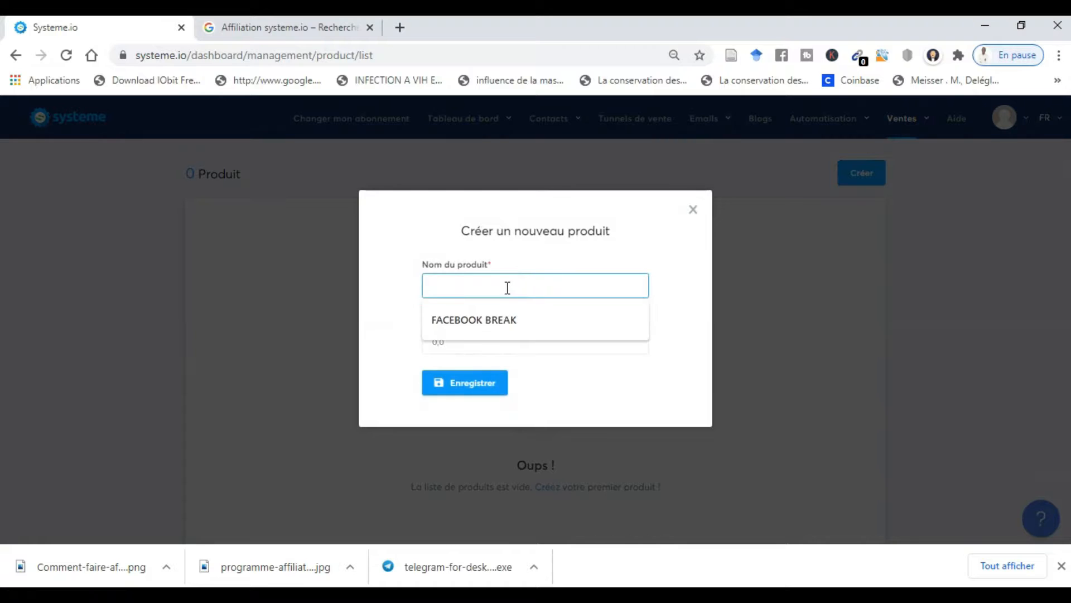
pyautogui.click(486, 317)
pyautogui.click(461, 346)
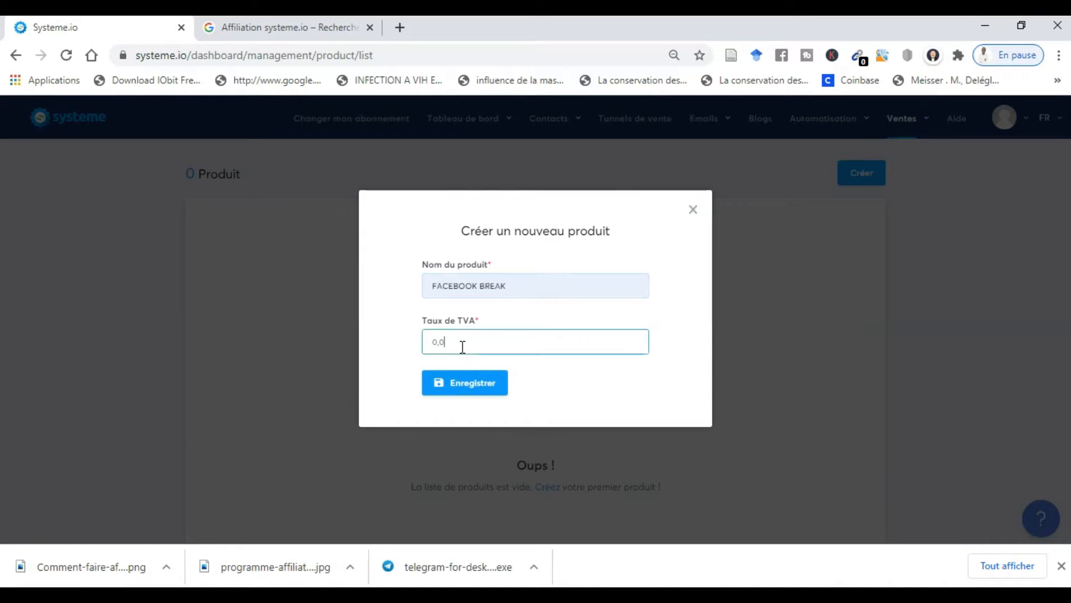
pyautogui.click(450, 391)
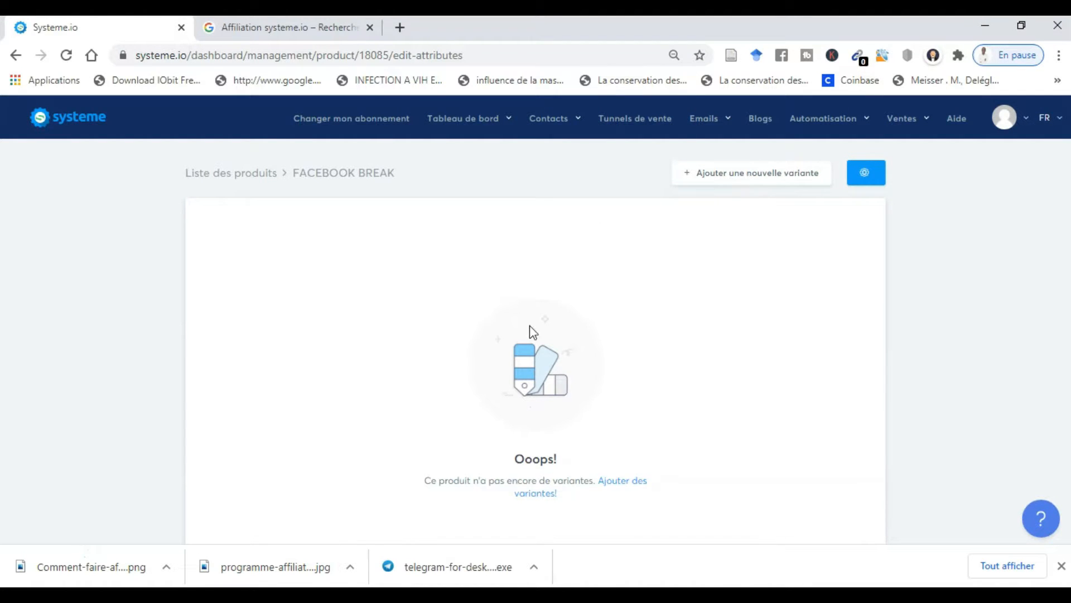
# - Add a variant named "BLOG" to the FACEBOOK BREAK product
pyautogui.click(772, 176)
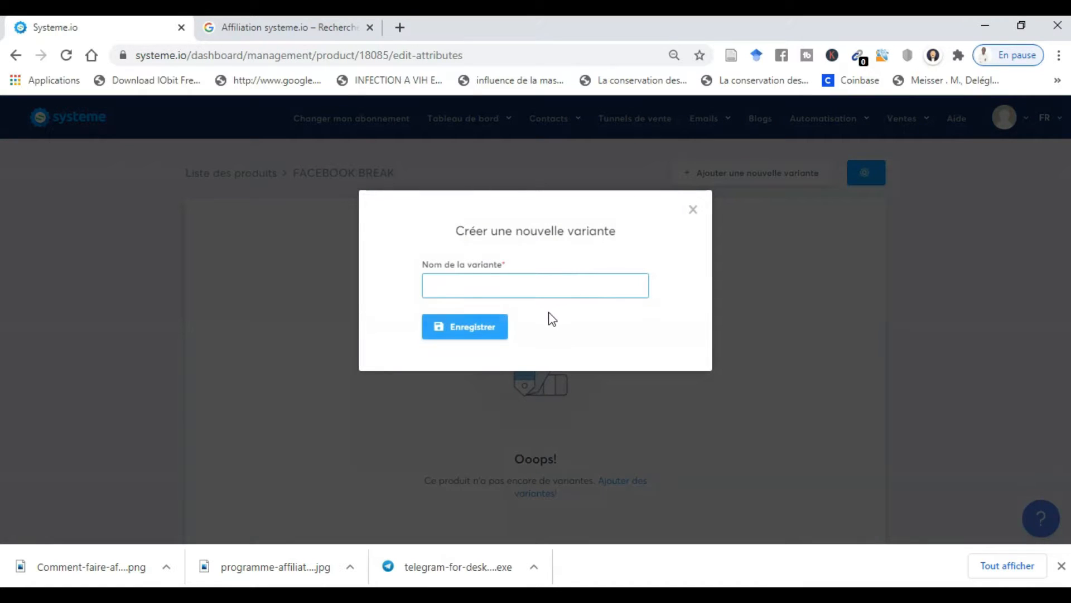
pyautogui.click(519, 292)
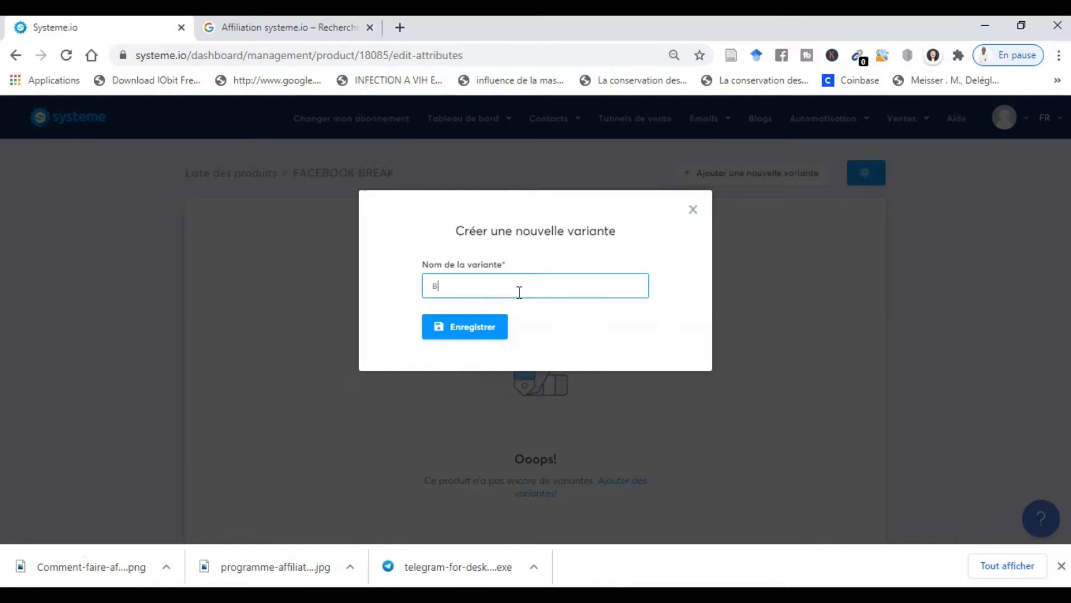
pyautogui.click(437, 327)
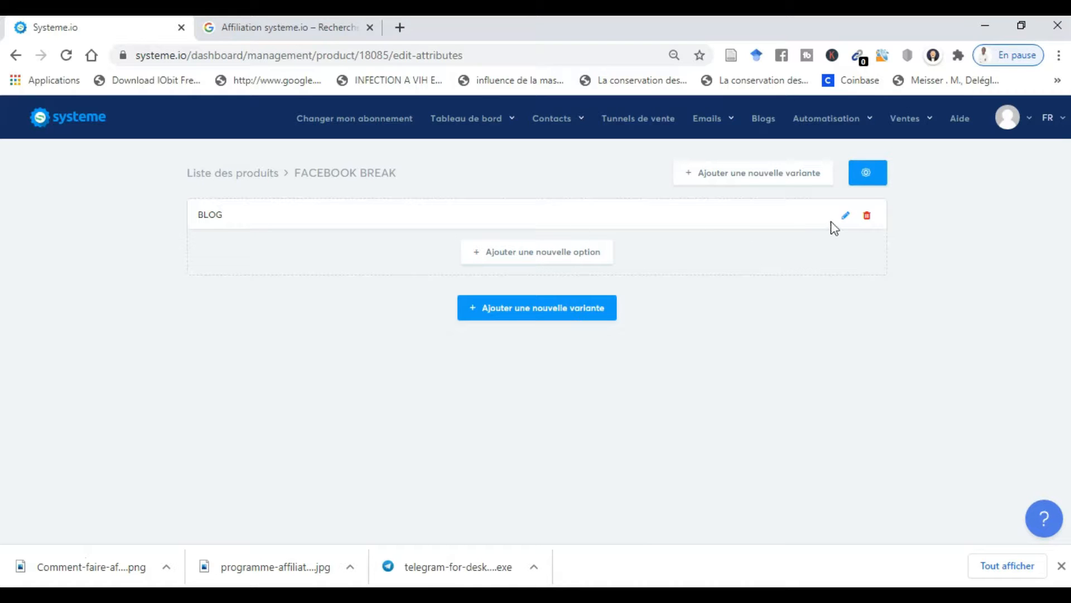
pyautogui.click(847, 218)
pyautogui.click(695, 210)
# - View the discount coupon list, and examine which features the subscription plans include
pyautogui.moveTo(935, 171)
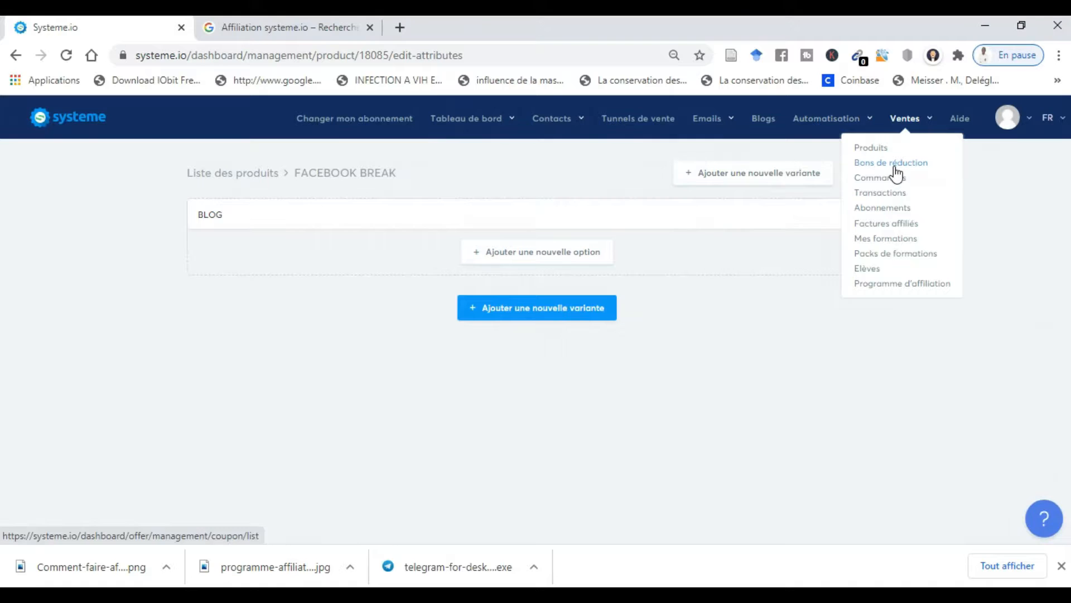
pyautogui.click(896, 163)
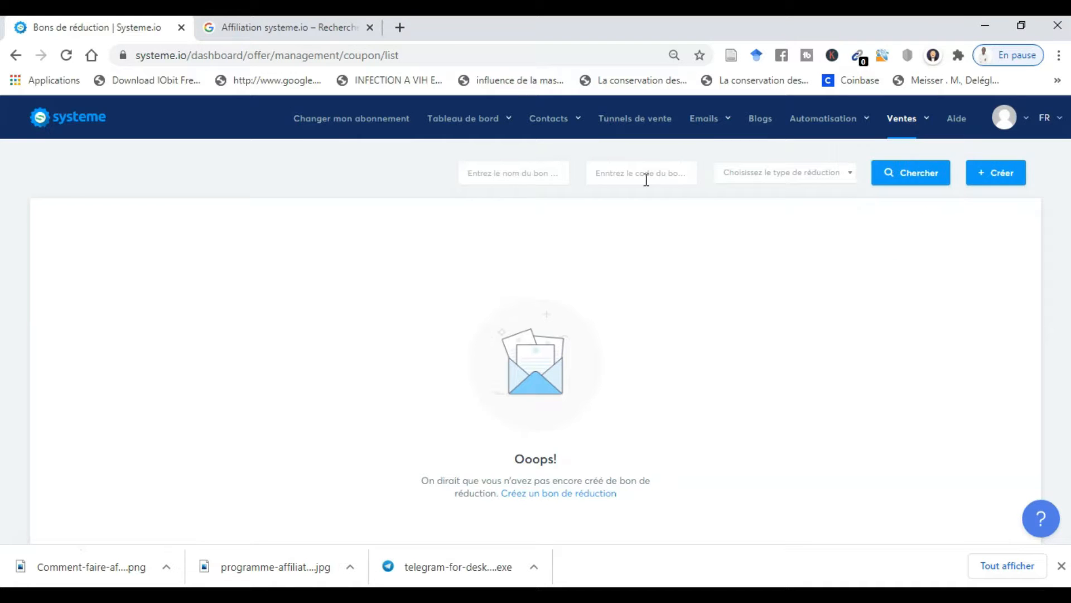
pyautogui.click(339, 120)
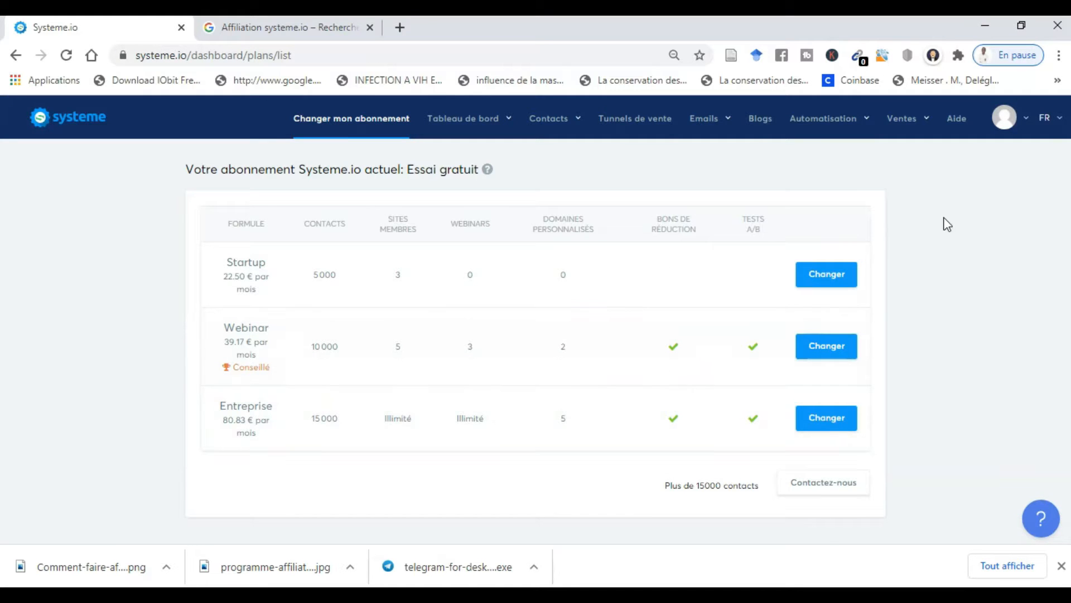
# - View the sales order list and the transactions page with its filters
pyautogui.moveTo(907, 118)
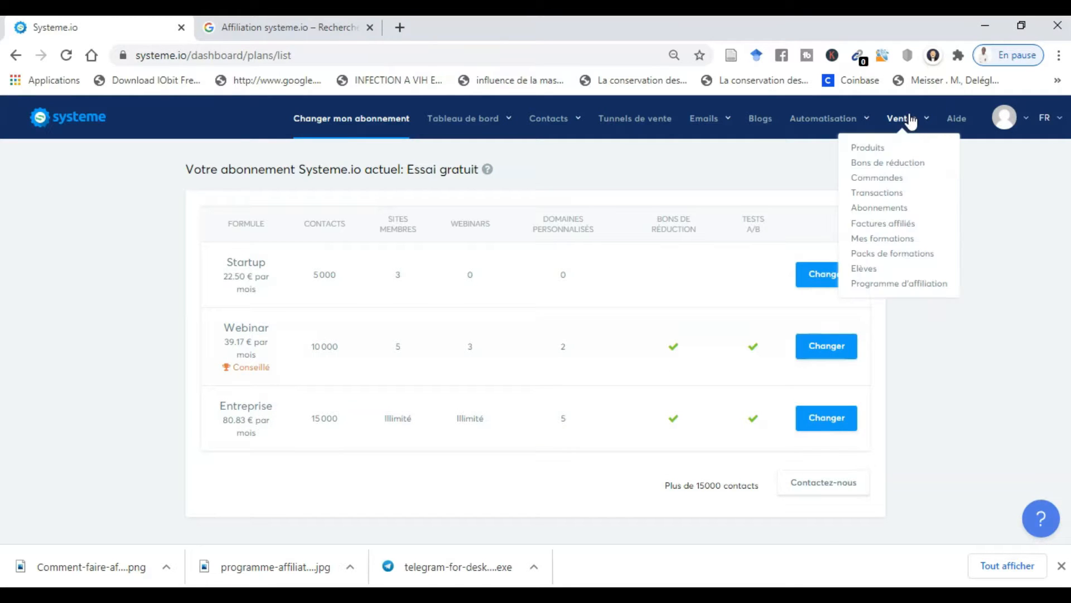
pyautogui.click(888, 181)
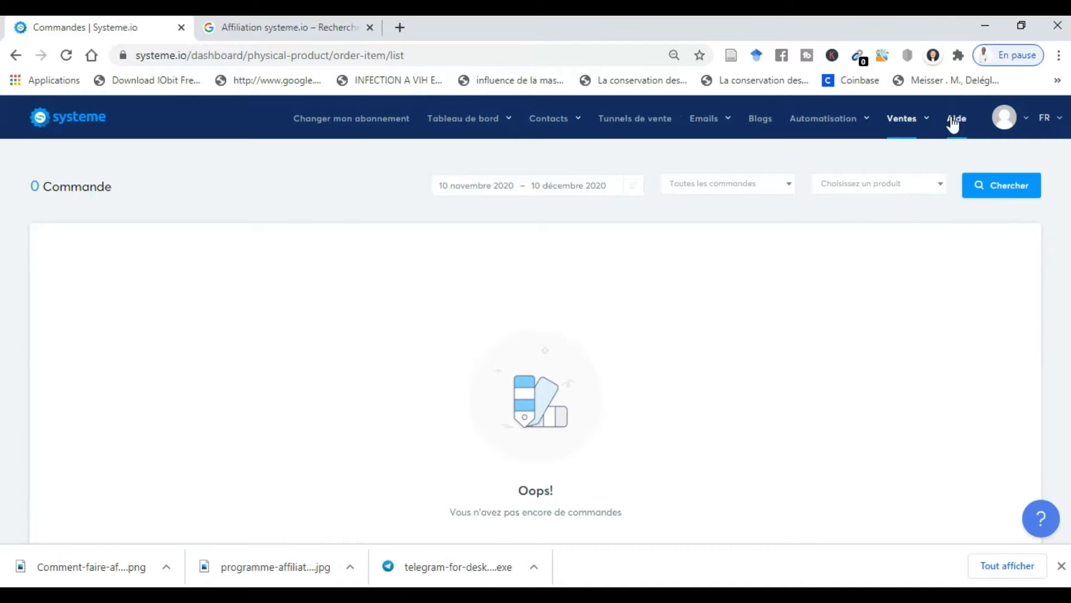
pyautogui.moveTo(931, 126)
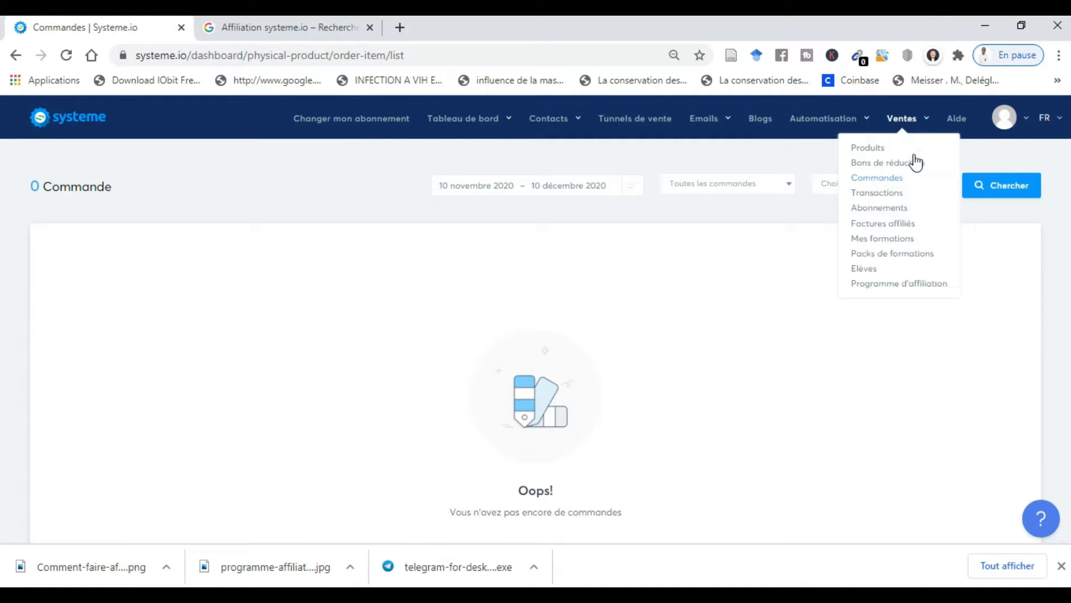
pyautogui.click(877, 194)
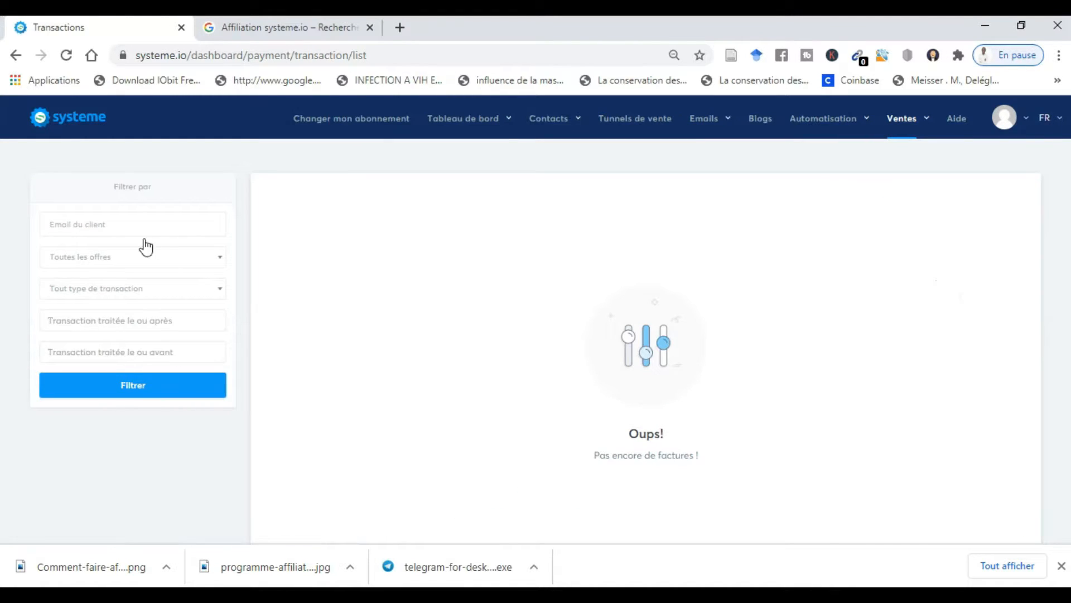
# - Examine the transaction filters for customer email, offers and transaction type
pyautogui.click(186, 228)
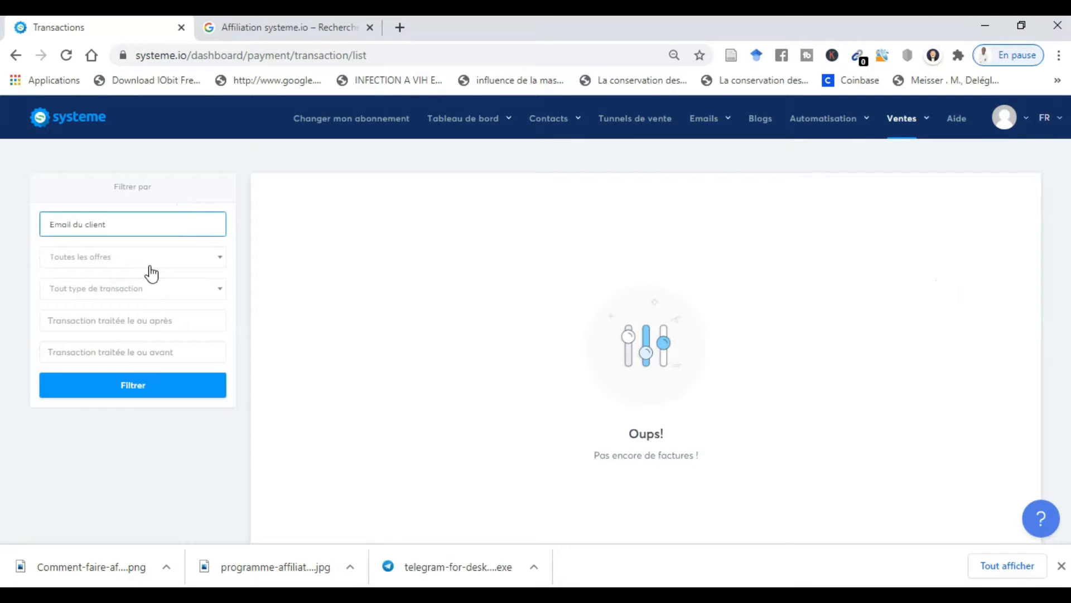
pyautogui.click(150, 259)
pyautogui.click(149, 293)
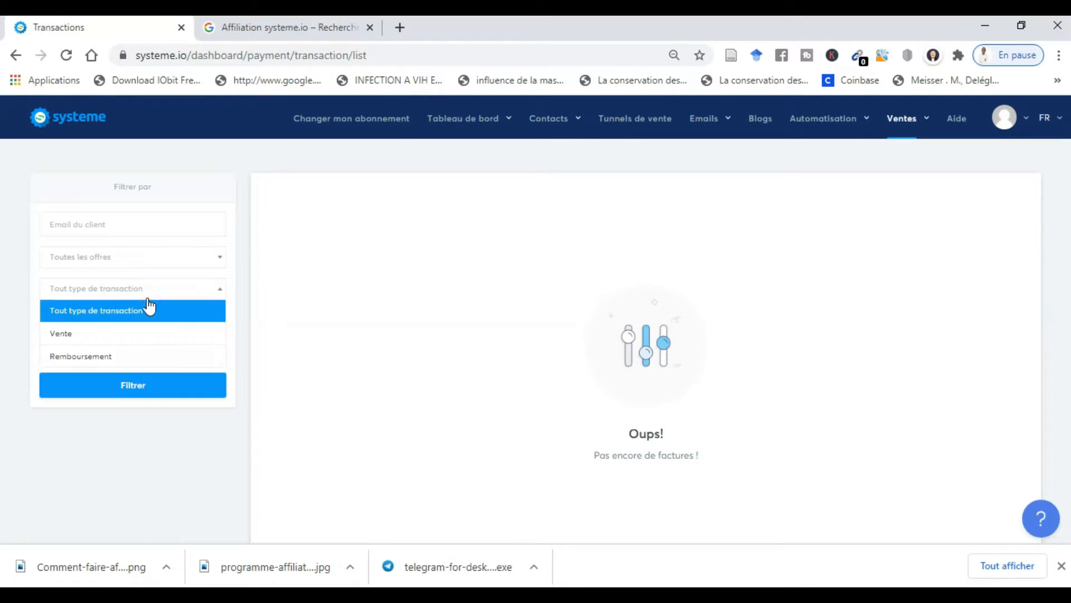
pyautogui.click(149, 299)
pyautogui.click(148, 296)
pyautogui.click(325, 369)
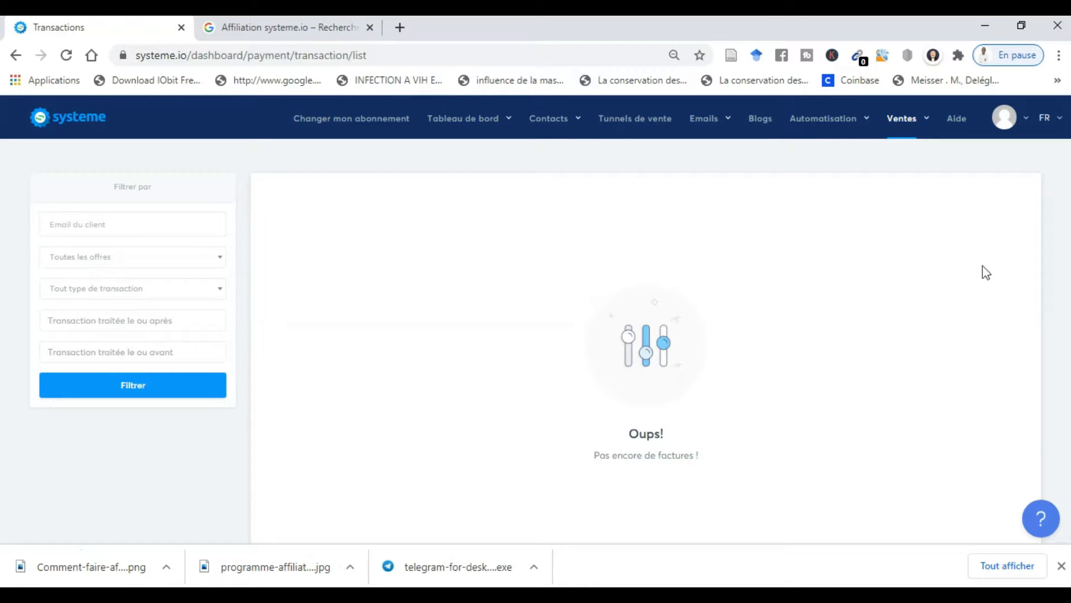
# - View the affiliate invoices page and the list of training courses
pyautogui.click(912, 119)
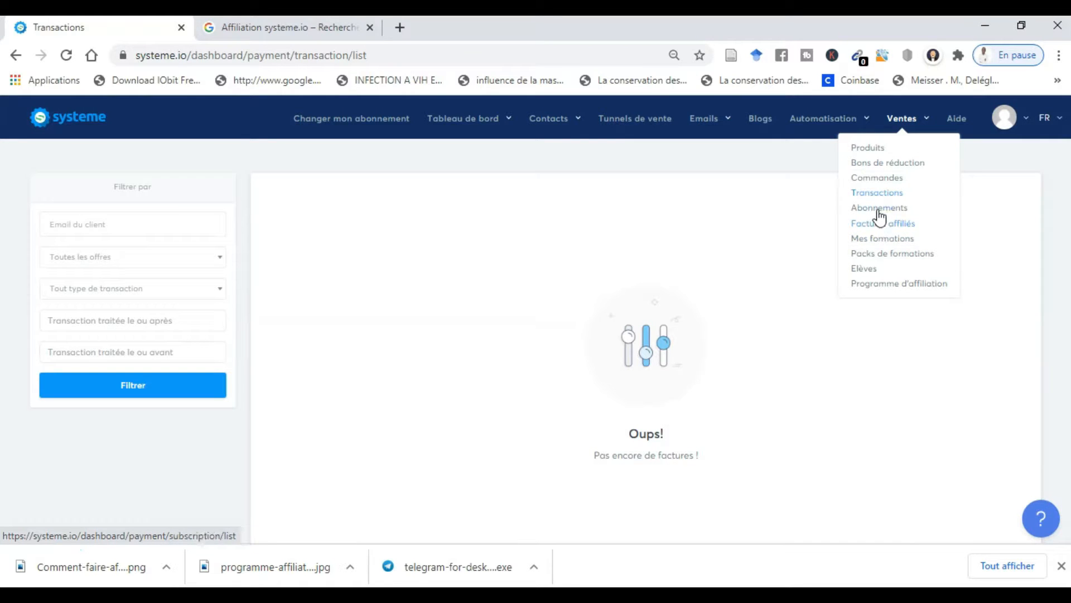
pyautogui.click(876, 226)
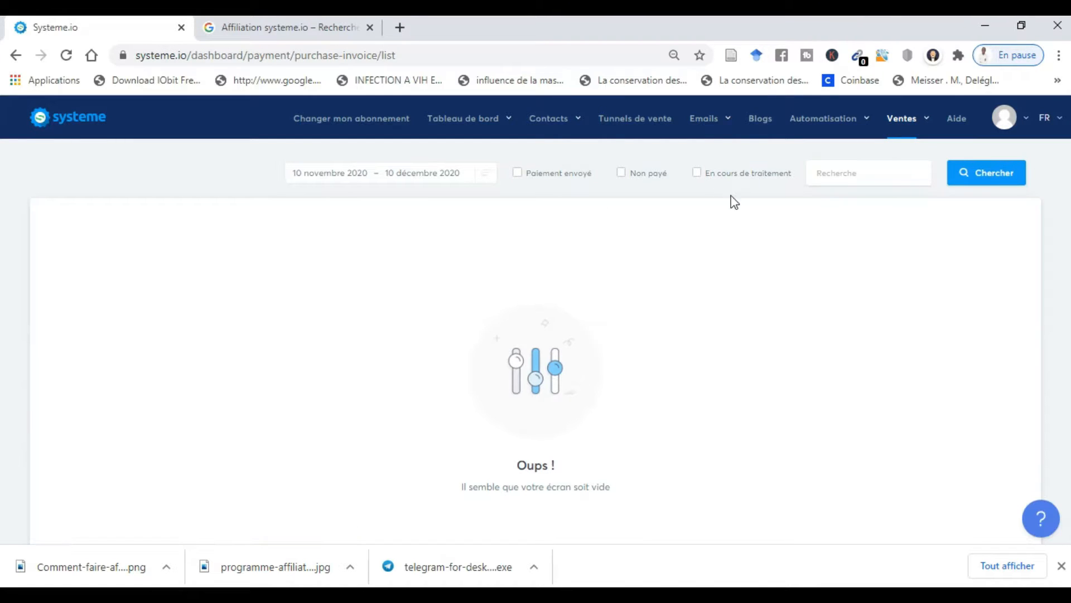
pyautogui.moveTo(904, 118)
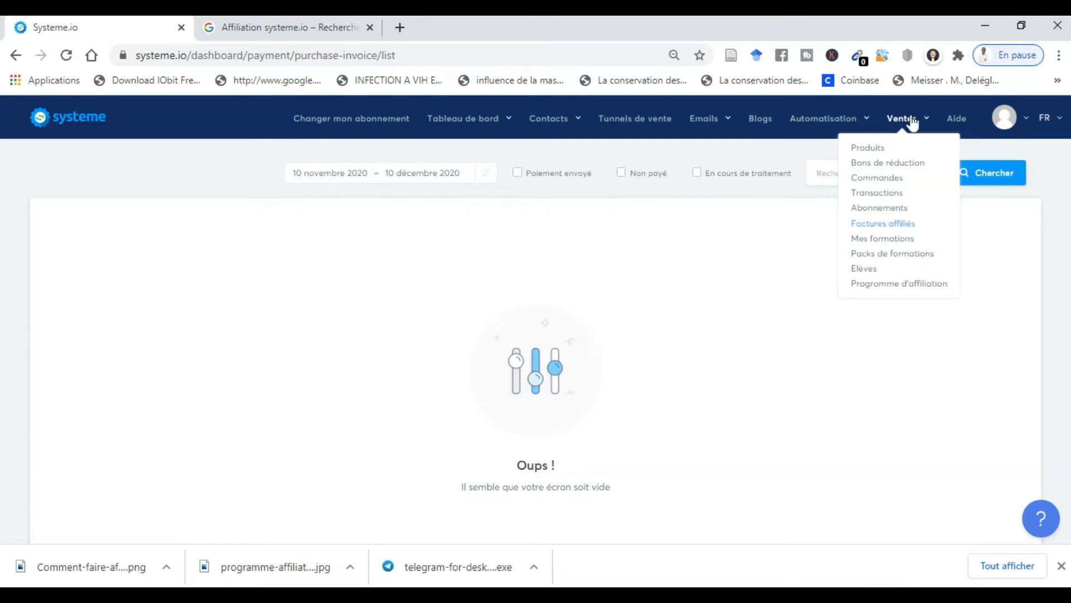
pyautogui.click(884, 244)
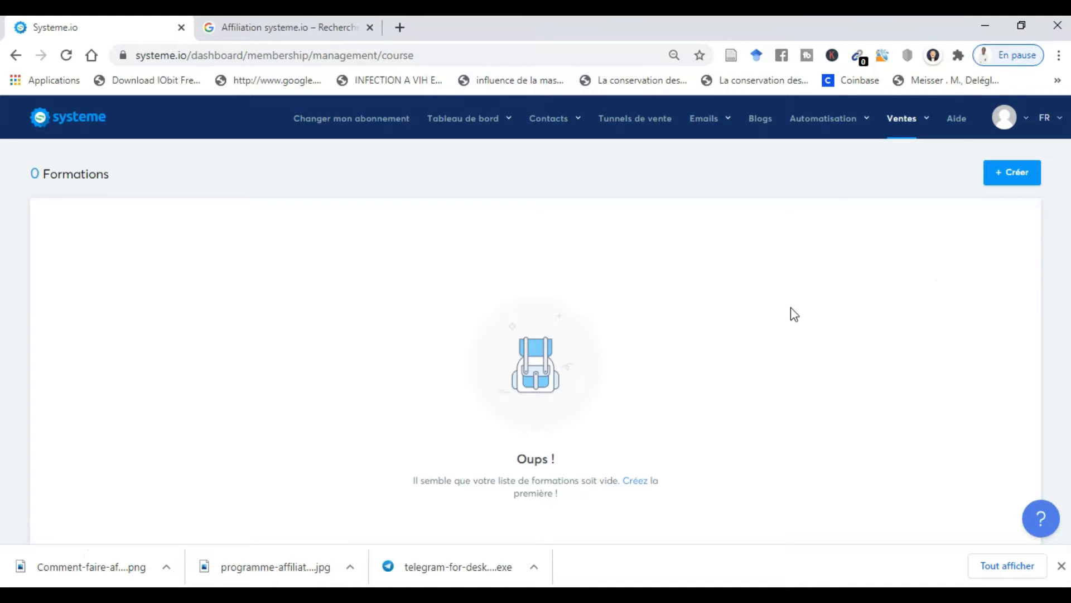
# - Create a course bundle named "ECOM DIGITAL PRO"
pyautogui.moveTo(905, 128)
pyautogui.click(894, 258)
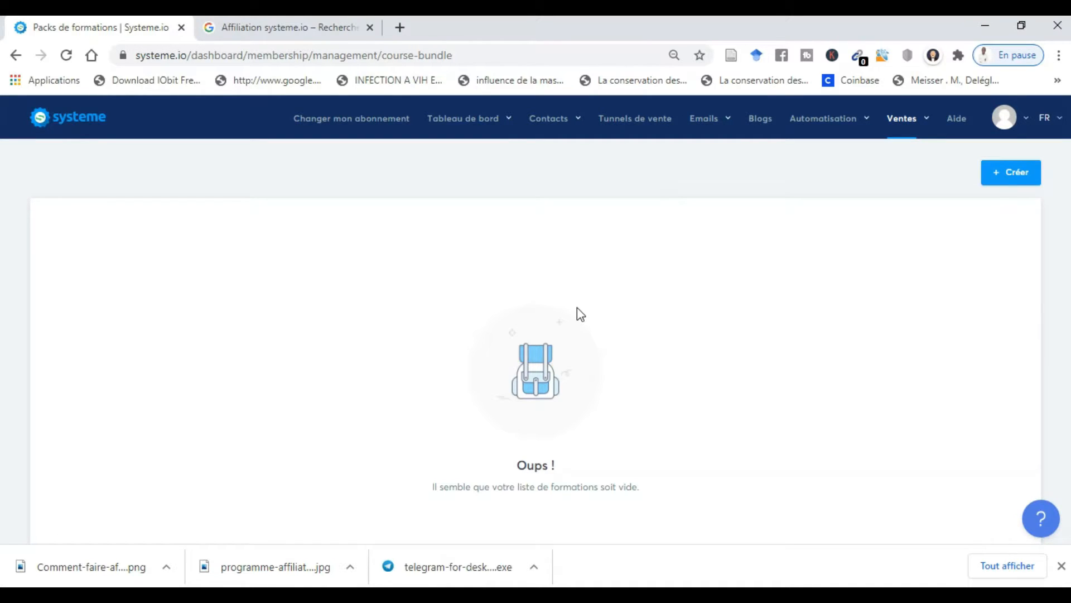
pyautogui.click(1009, 177)
pyautogui.click(501, 294)
pyautogui.click(477, 330)
pyautogui.click(516, 338)
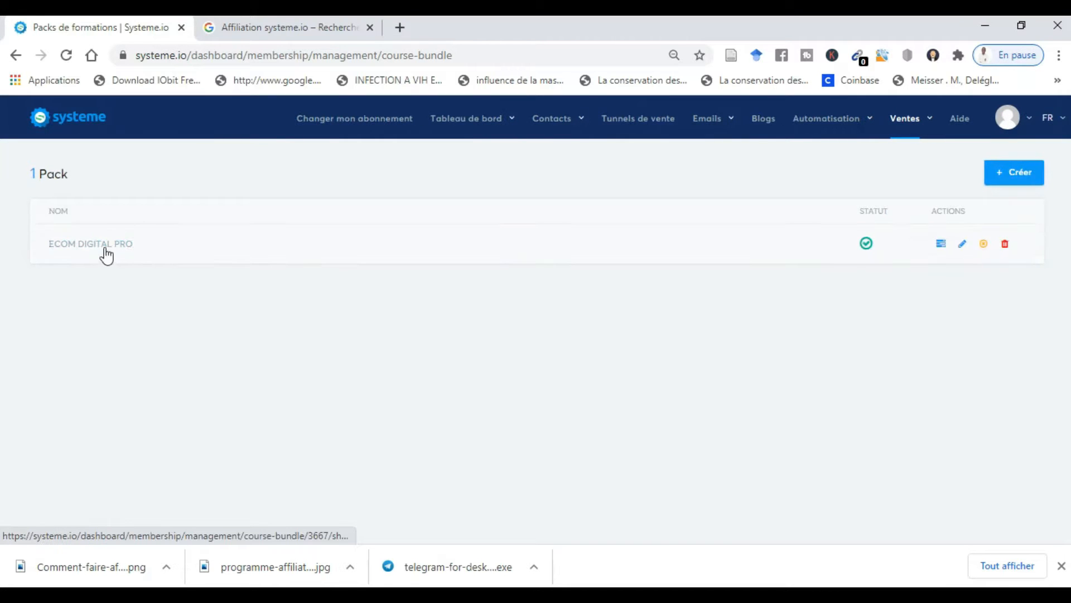
# - View the contents of the ECOM DIGITAL PRO bundle and the student list
pyautogui.click(105, 245)
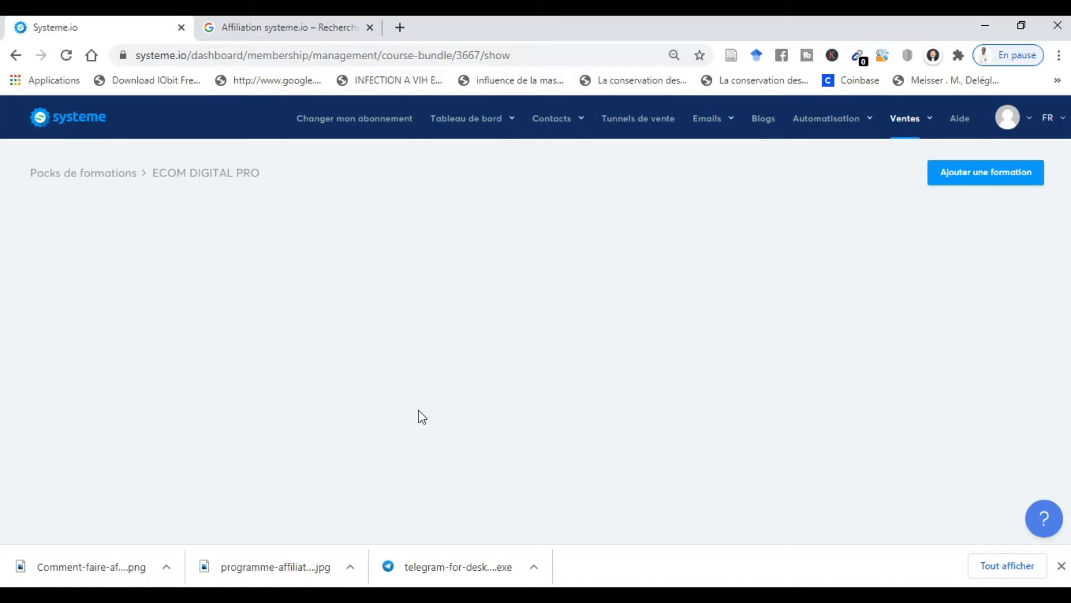
pyautogui.click(86, 174)
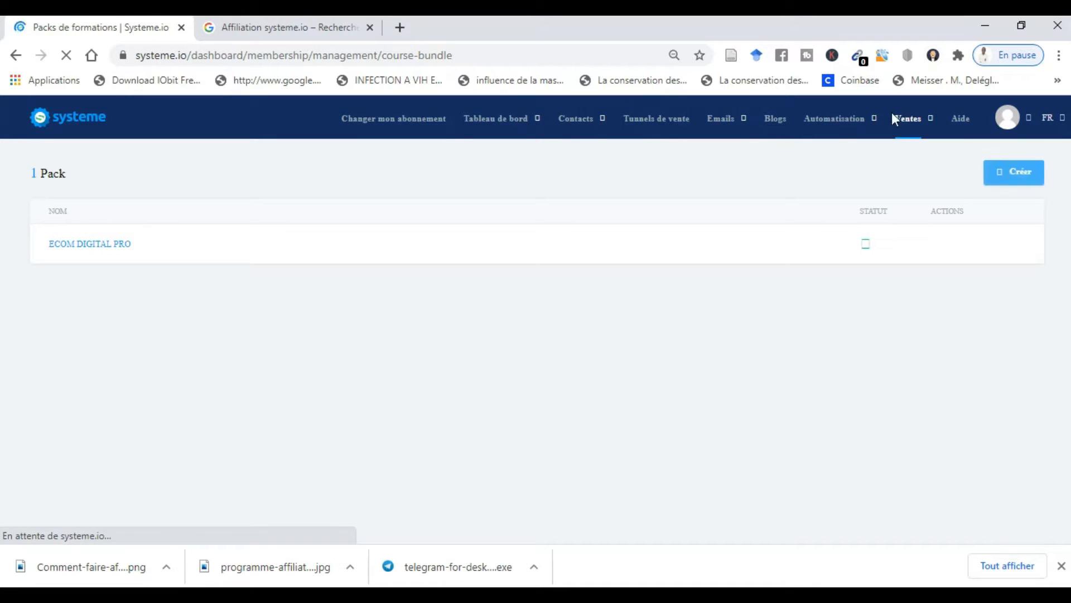
pyautogui.moveTo(901, 119)
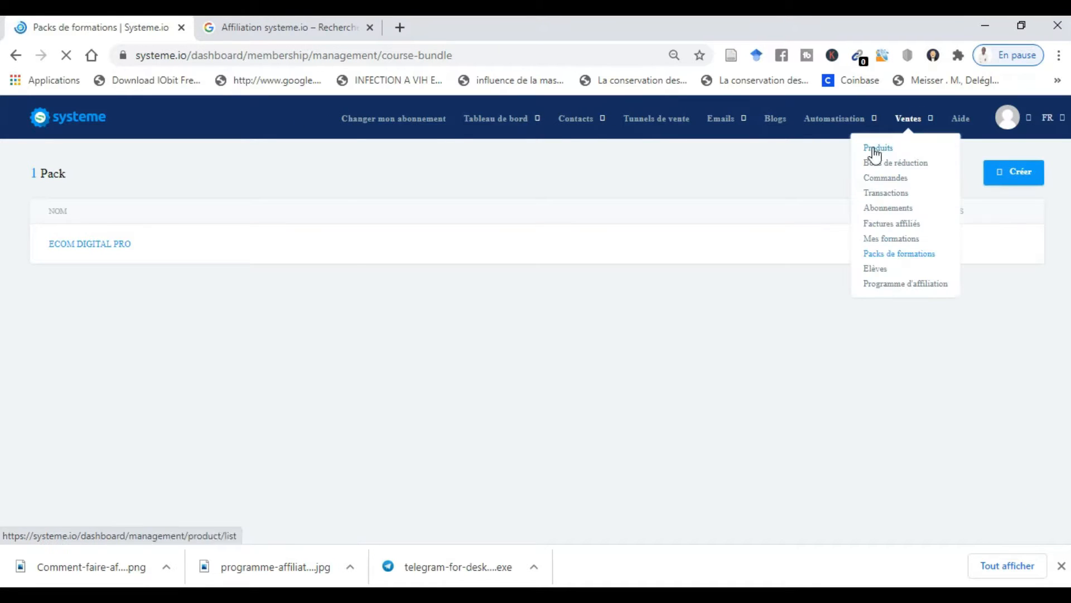
pyautogui.click(868, 275)
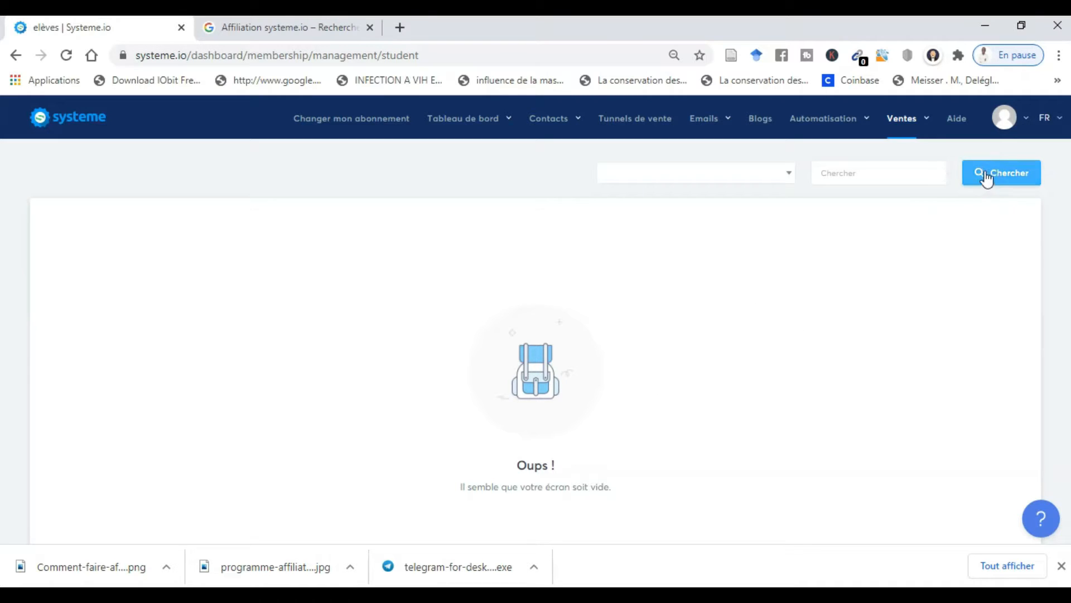
# - View the affiliate program dashboard and examine its default commission, payment delay and second-level commission settings
pyautogui.moveTo(895, 124)
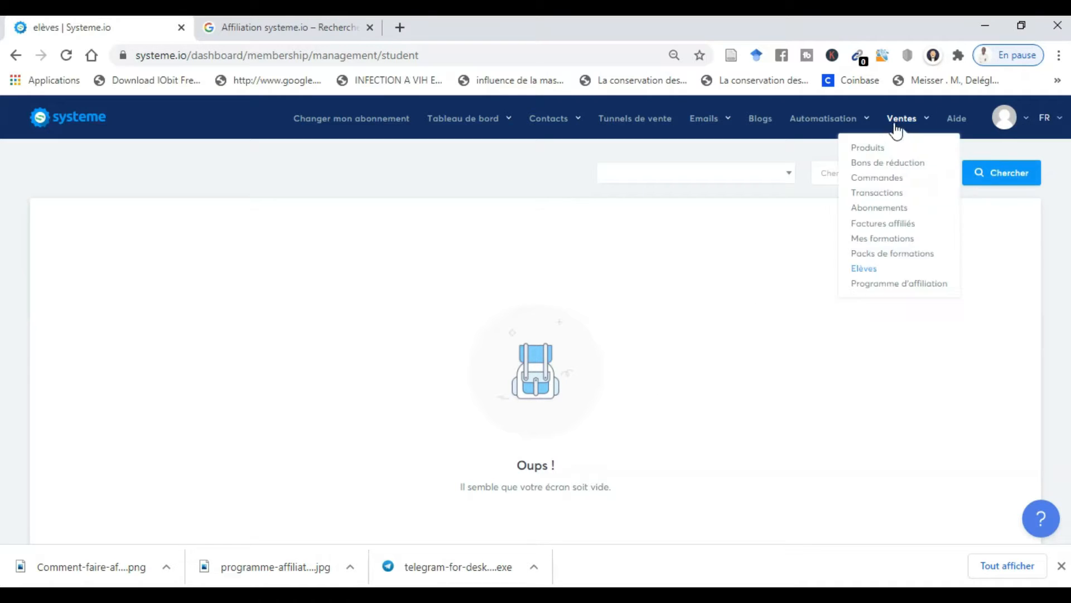
pyautogui.click(885, 287)
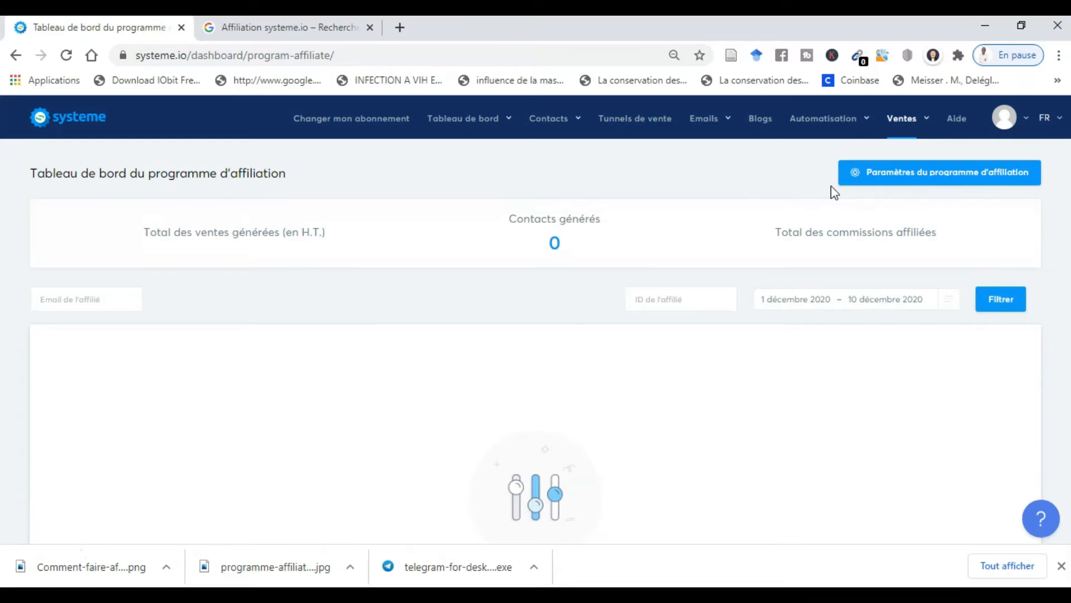
pyautogui.click(902, 190)
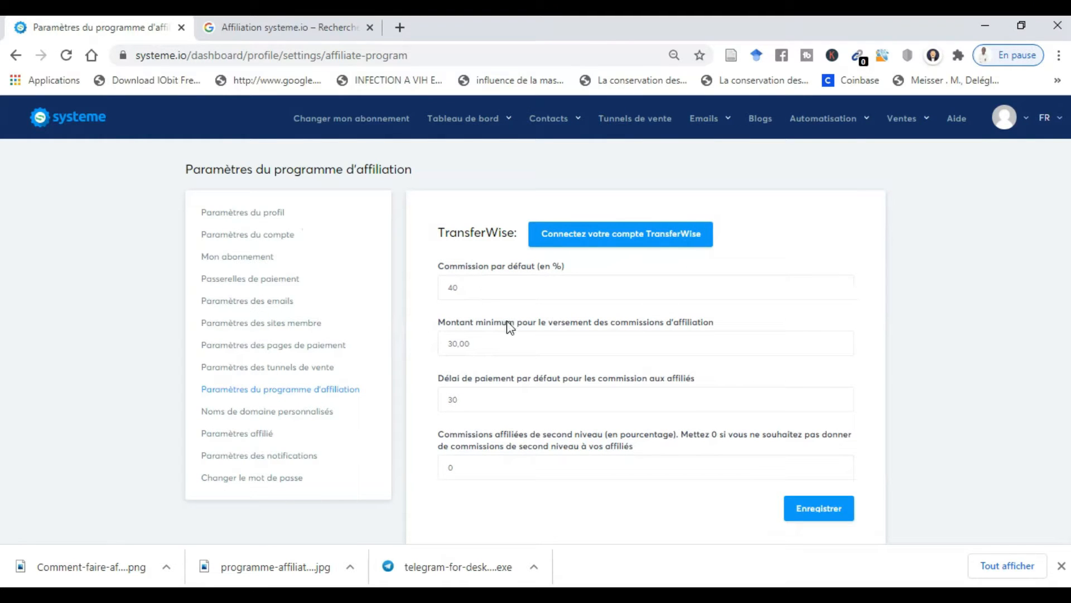
pyautogui.doubleClick(468, 285)
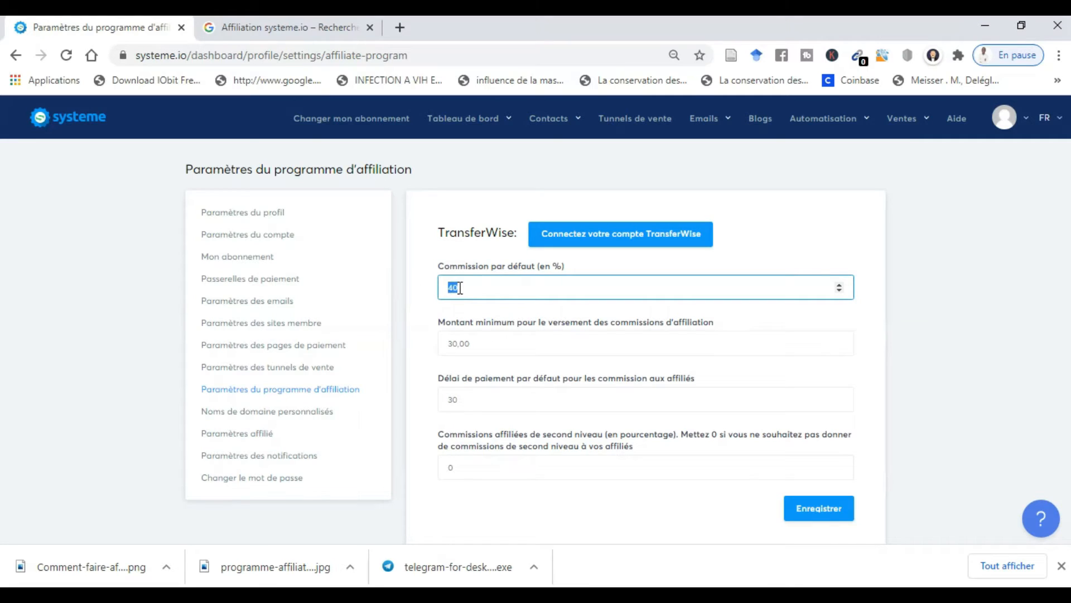
pyautogui.click(459, 287)
pyautogui.click(599, 461)
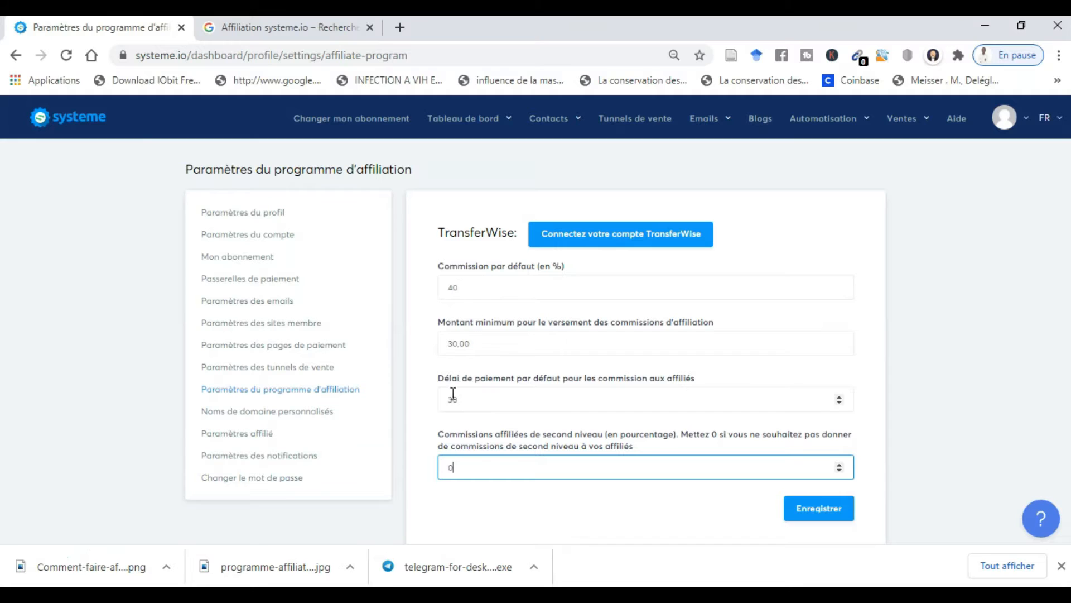
pyautogui.doubleClick(497, 288)
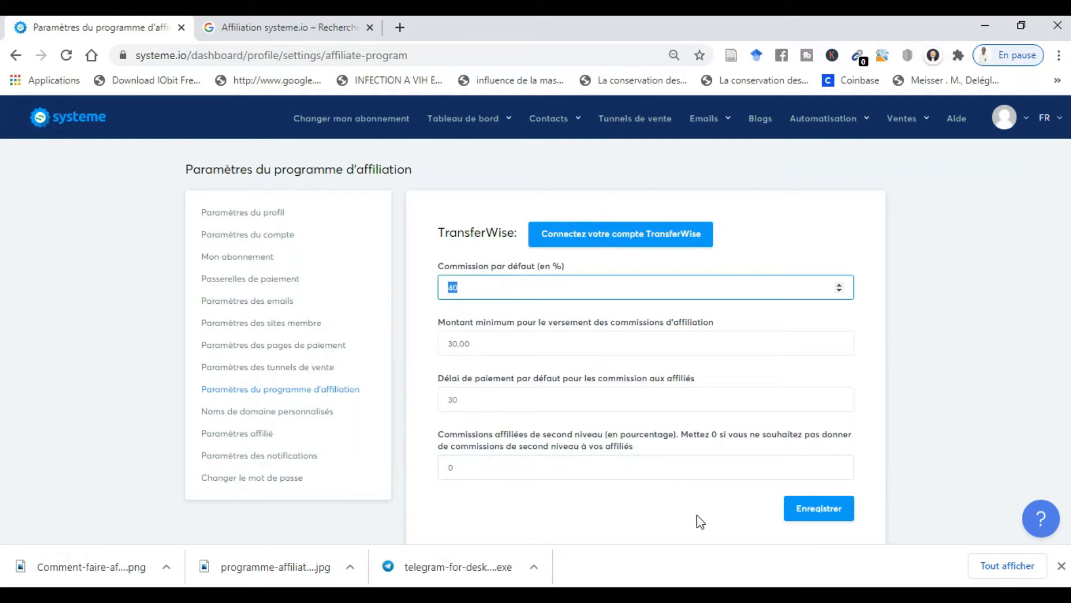
pyautogui.doubleClick(480, 400)
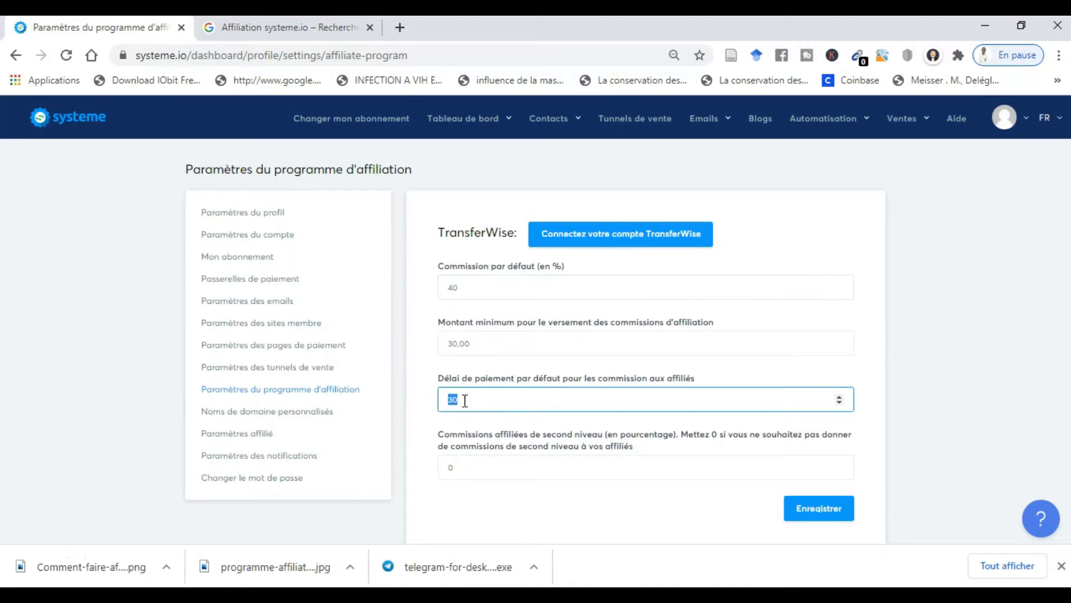
pyautogui.click(480, 402)
pyautogui.click(954, 333)
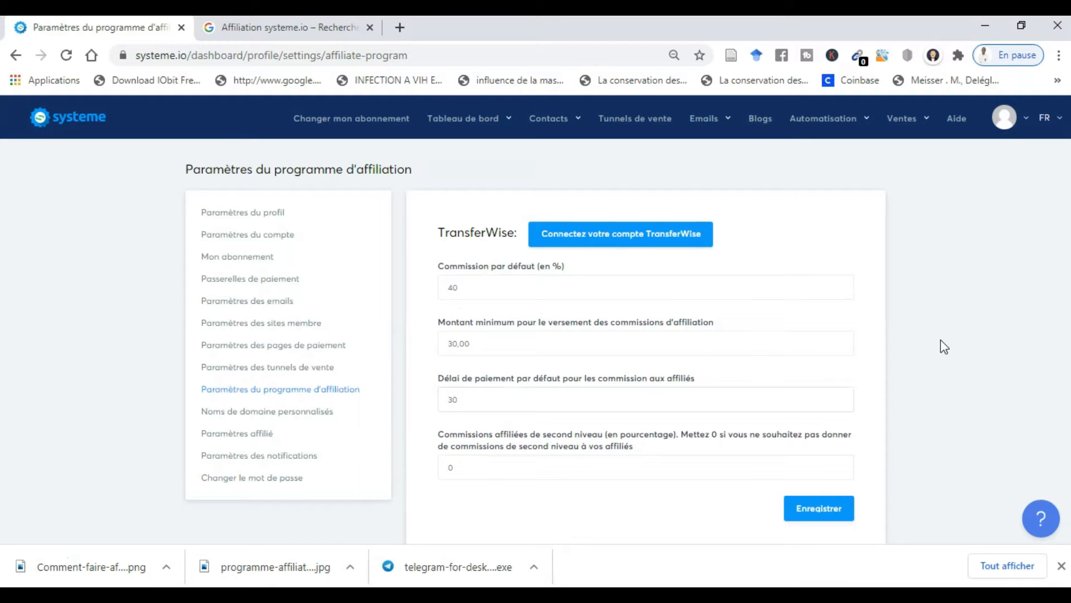
# - Examine the profile settings form and the payment gateways available for connection
pyautogui.moveTo(694, 137)
pyautogui.moveTo(909, 133)
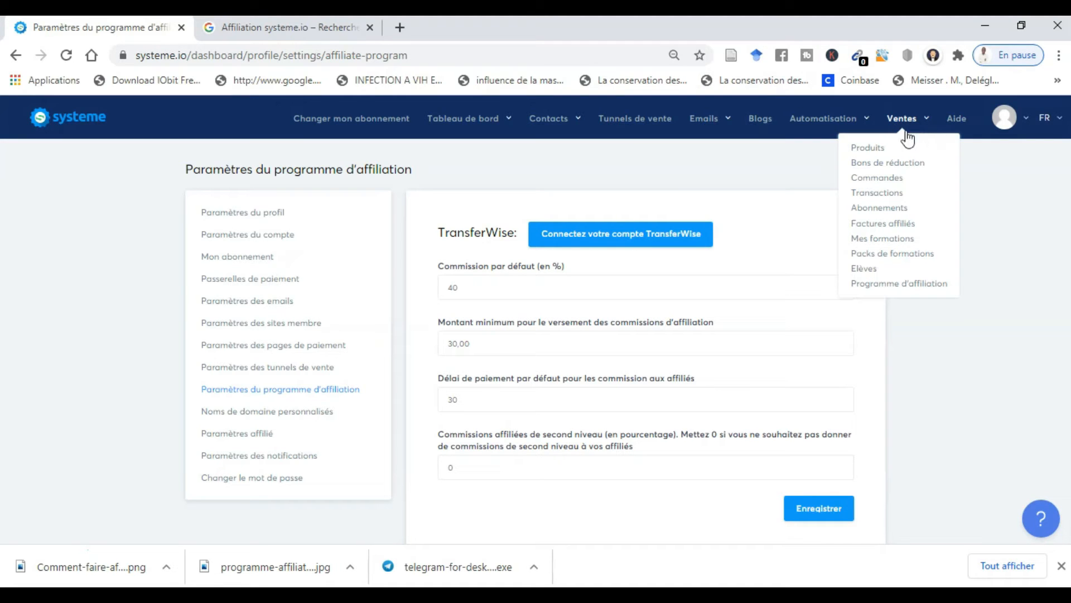
pyautogui.moveTo(1019, 116)
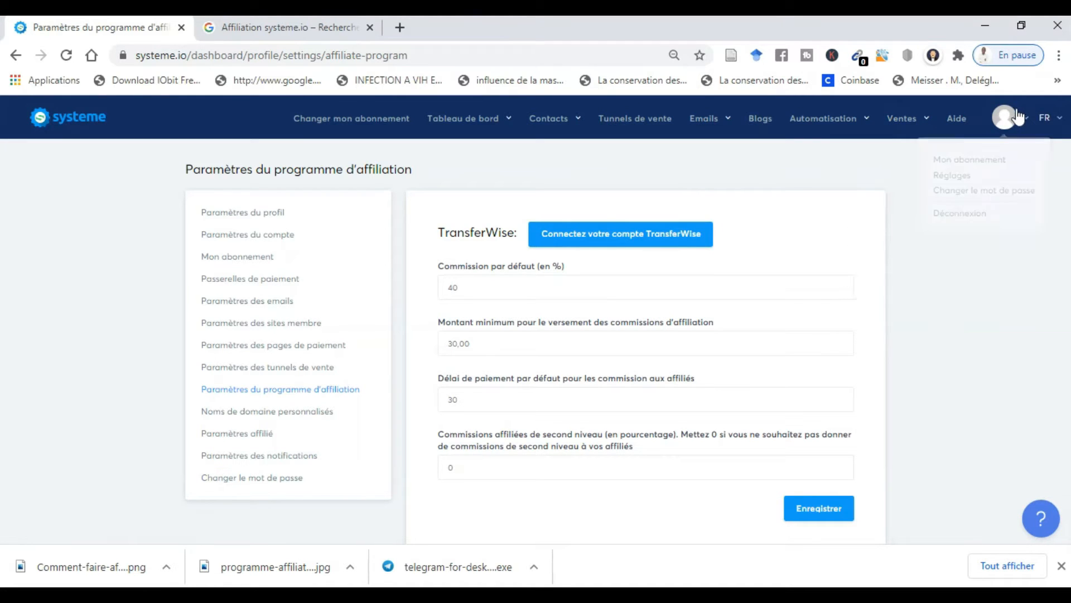
pyautogui.click(954, 178)
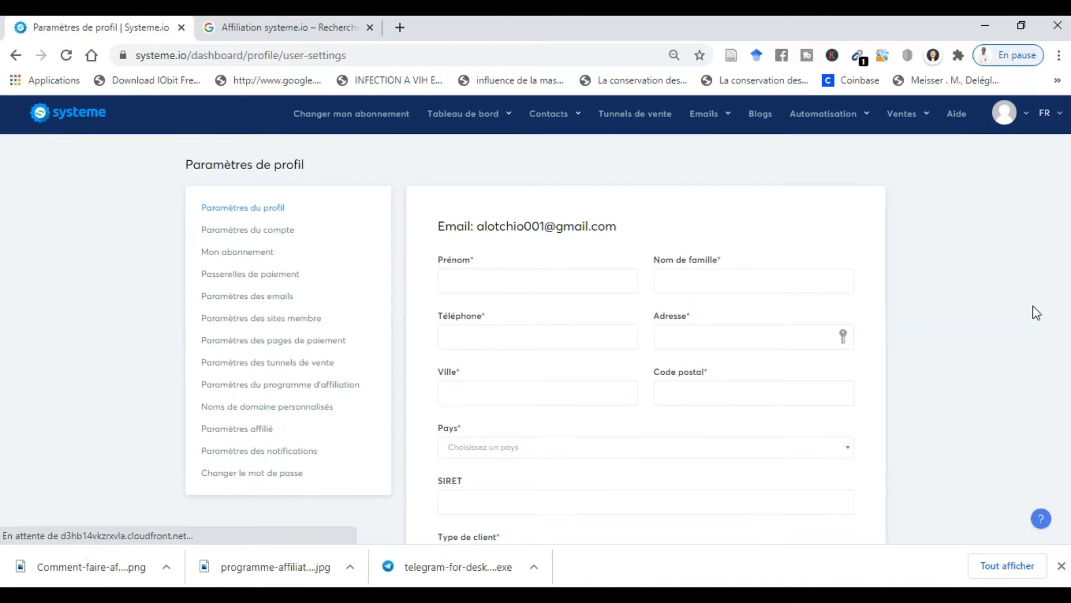
pyautogui.scroll(-1, 1032, 306)
pyautogui.scroll(2, 1033, 306)
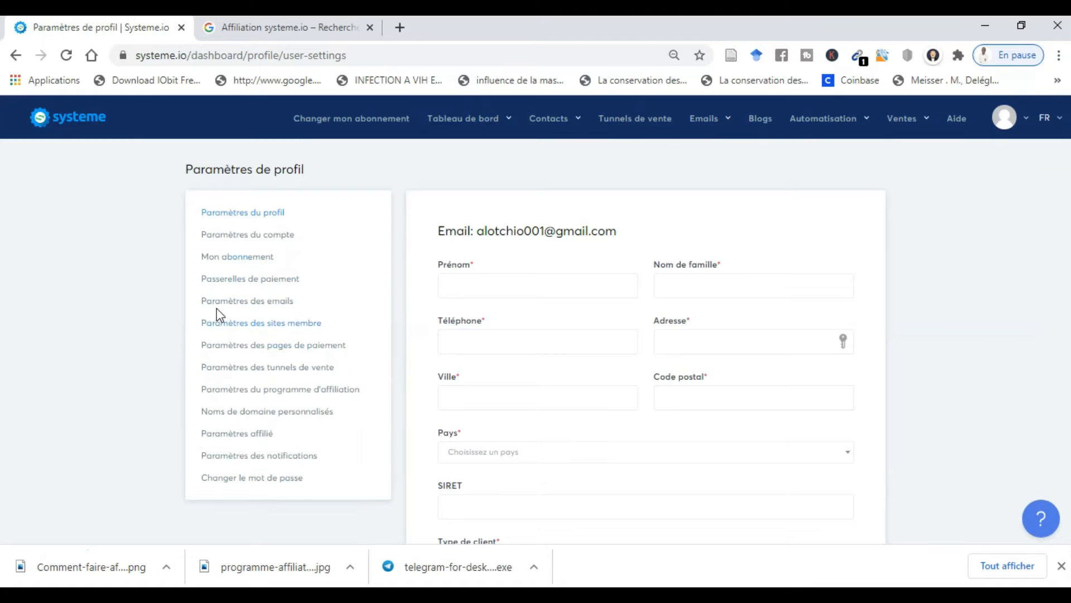
pyautogui.click(234, 281)
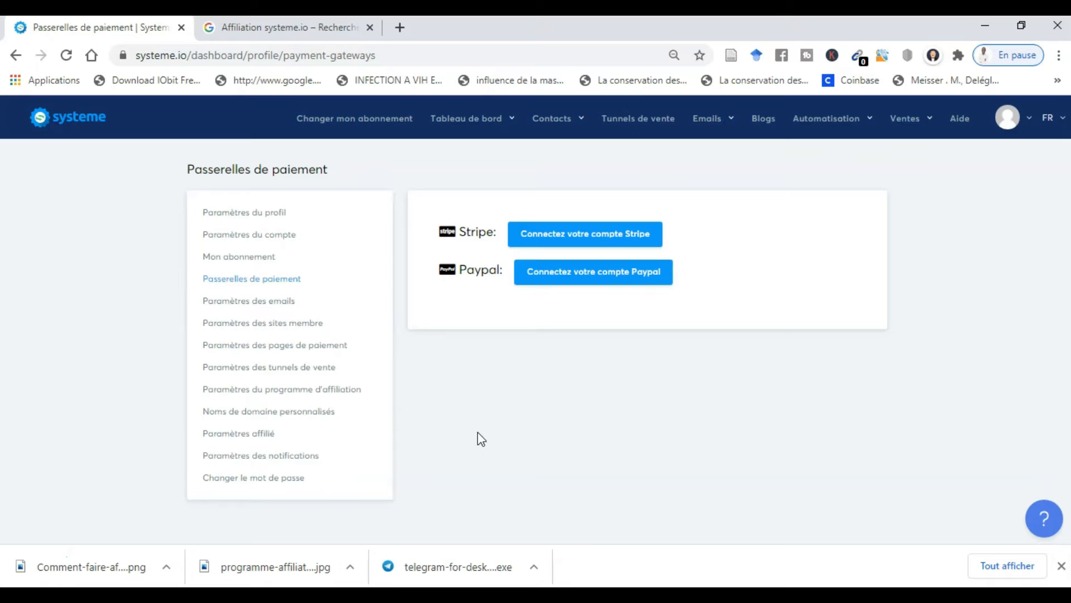
# - In the email settings, set the default footer for all emails to "Desinscrivez vous si vous ne voulez plus recevoir des emails"
pyautogui.click(241, 303)
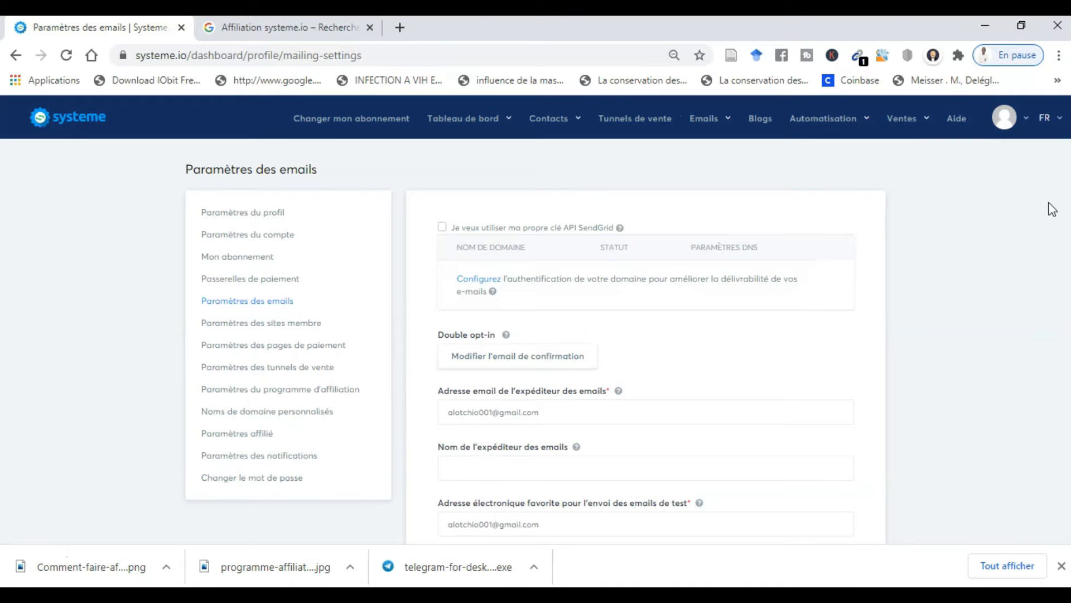
pyautogui.scroll(-5, 1051, 209)
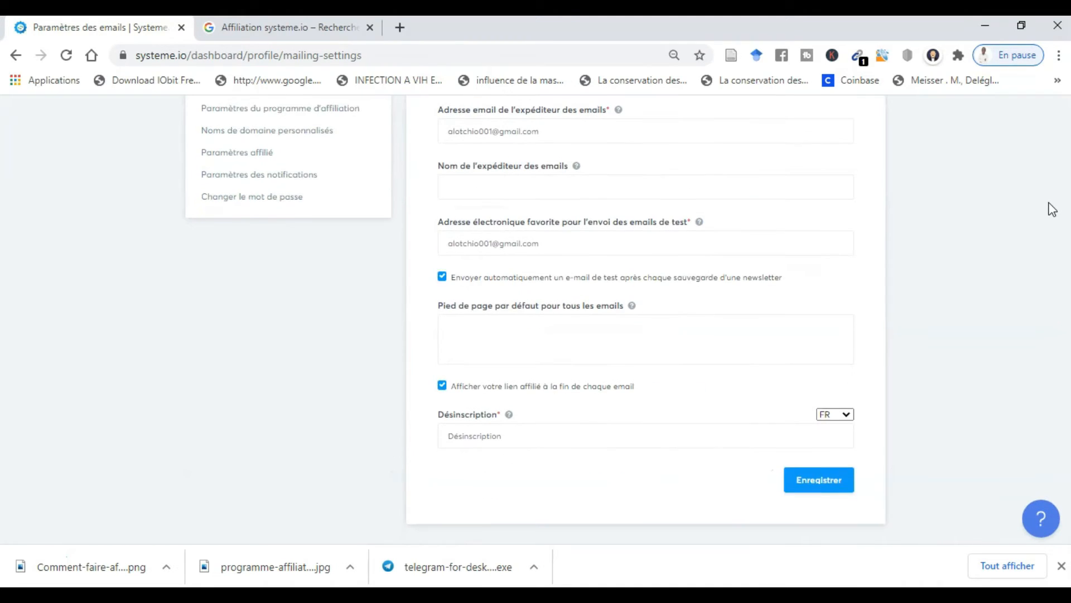
pyautogui.scroll(1, 1052, 209)
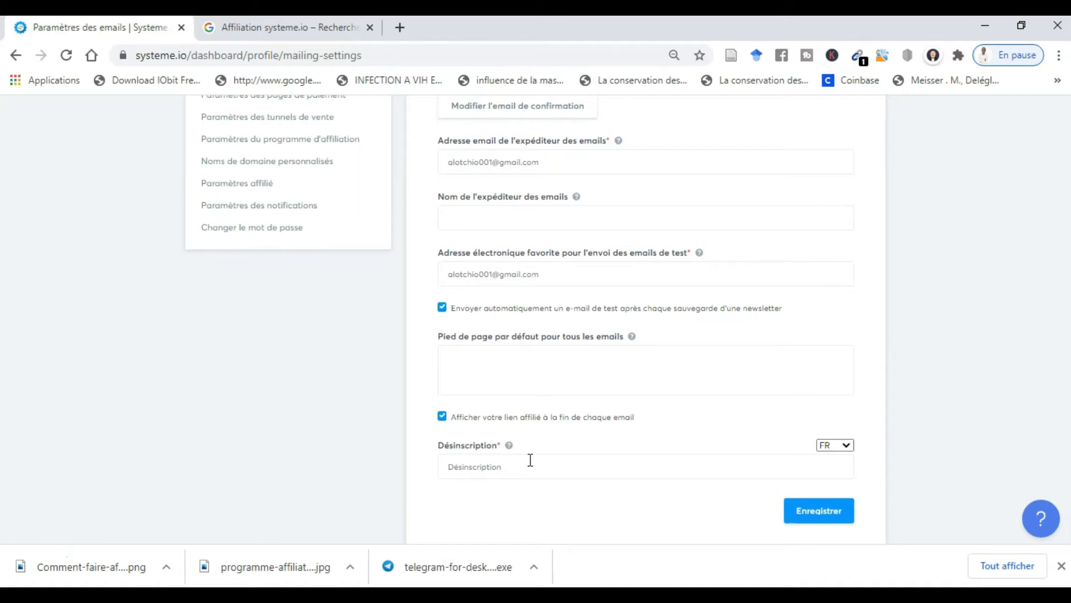
pyautogui.click(500, 380)
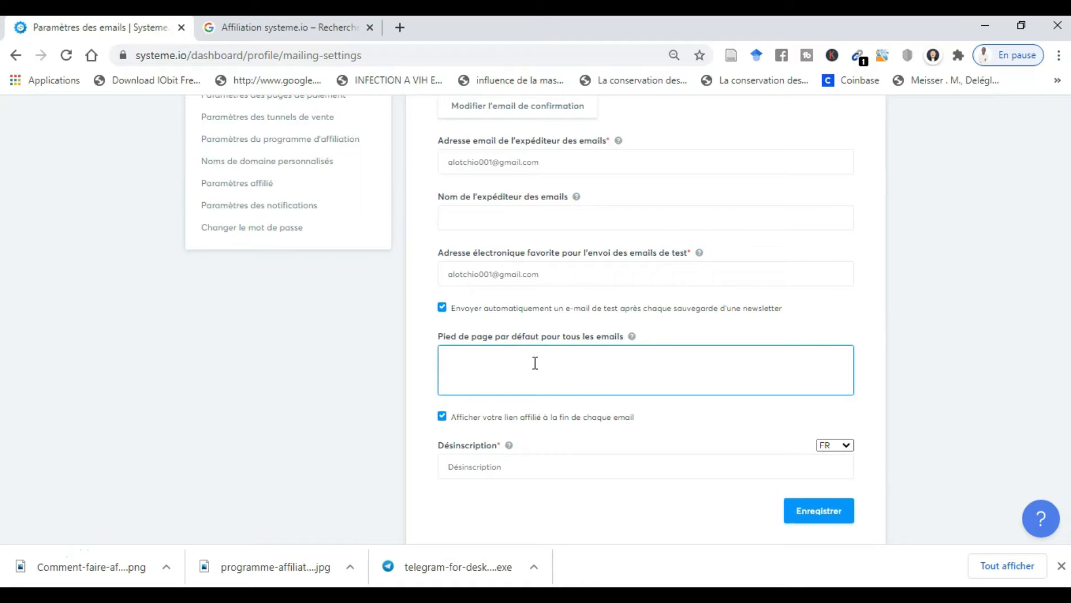
pyautogui.write('Desisc')
pyautogui.press('BackSpace')
pyautogui.write('nscrivez vous si vous ne voulez plus')
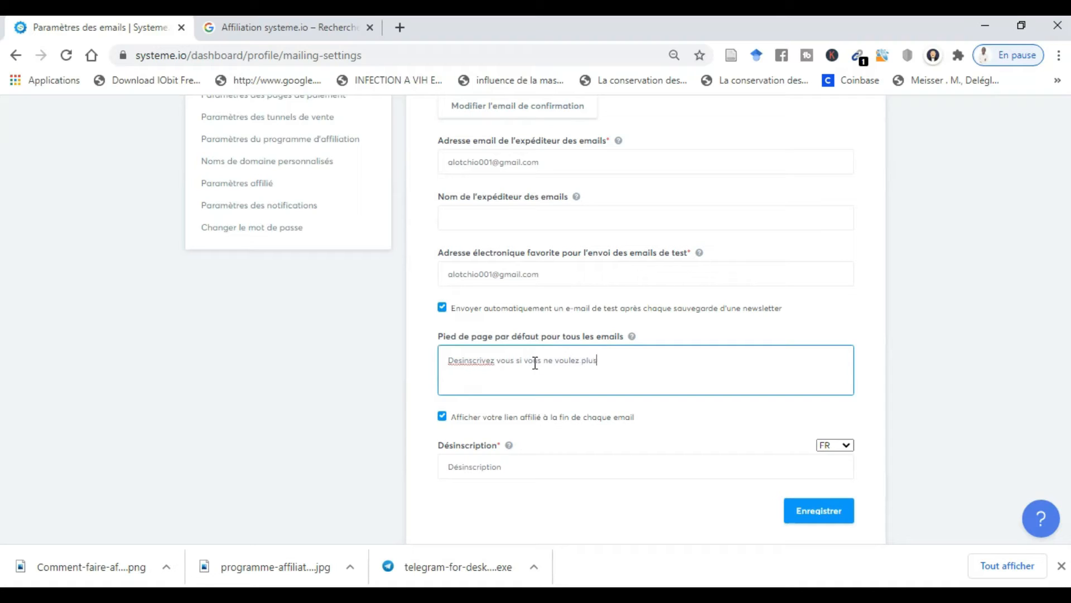
pyautogui.write(' recevoir des emails')
# - Fill in the email sender's name with the account owner's first name and review the email settings
pyautogui.click(473, 221)
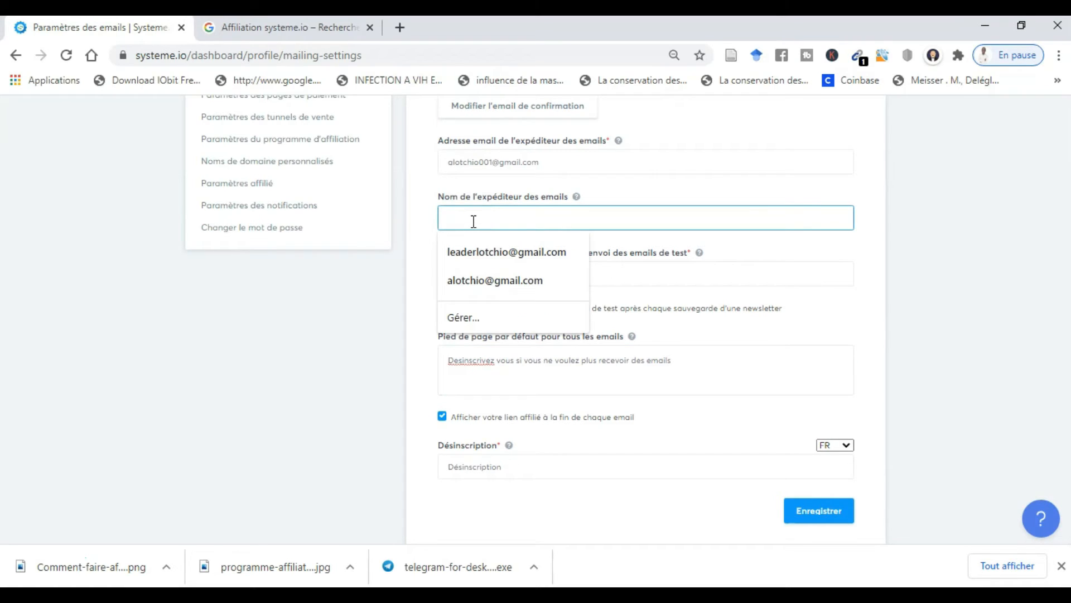
pyautogui.write('a')
pyautogui.press('BackSpace')
pyautogui.write('a')
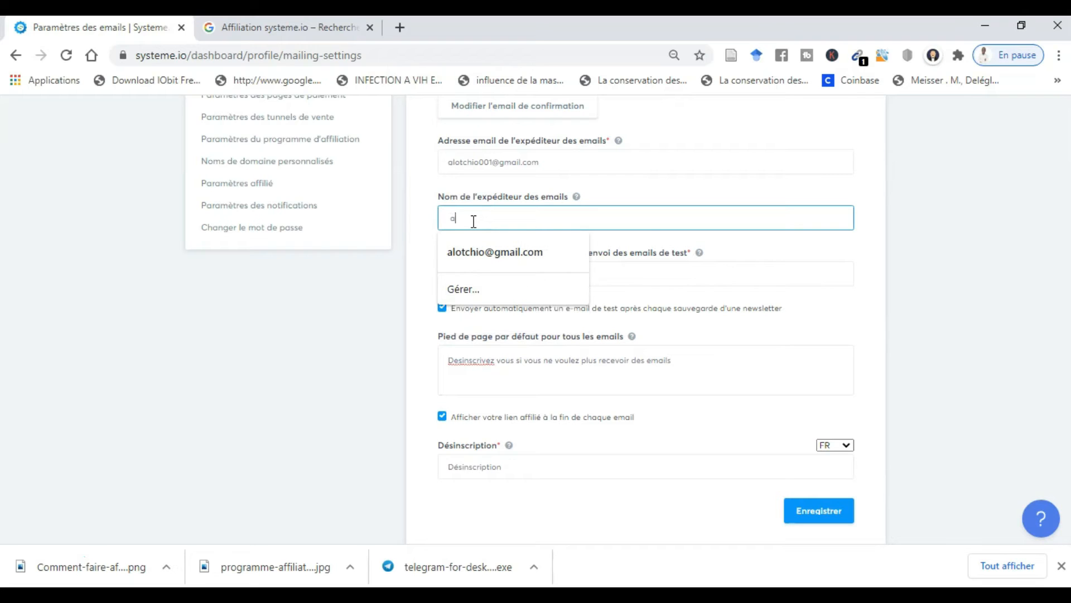
pyautogui.press('BackSpace')
pyautogui.write('Alain')
pyautogui.click(1023, 388)
pyautogui.scroll(4, 1023, 387)
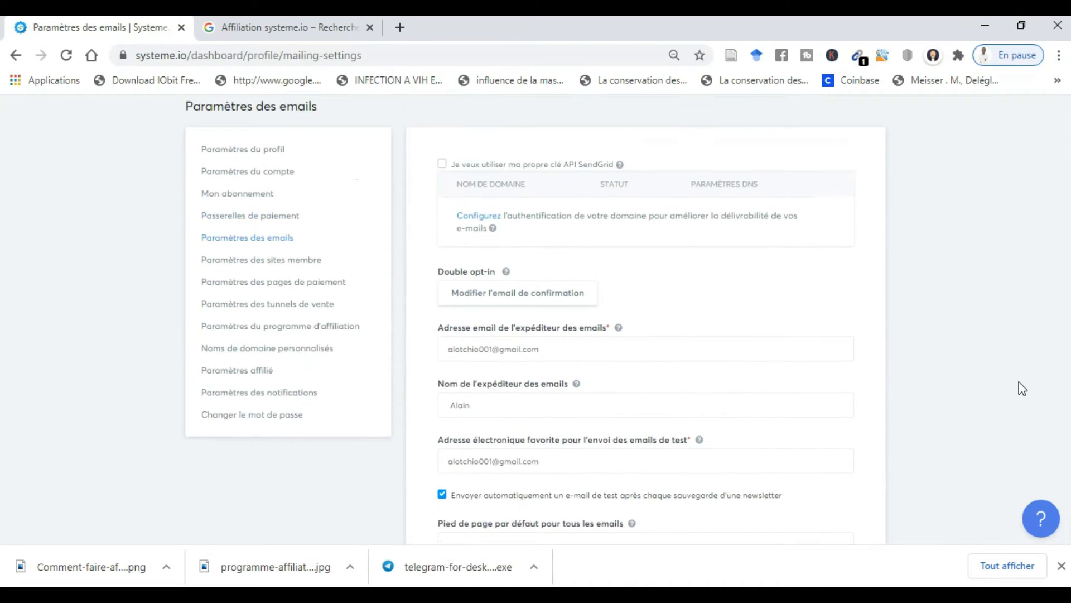
pyautogui.scroll(-4, 1022, 388)
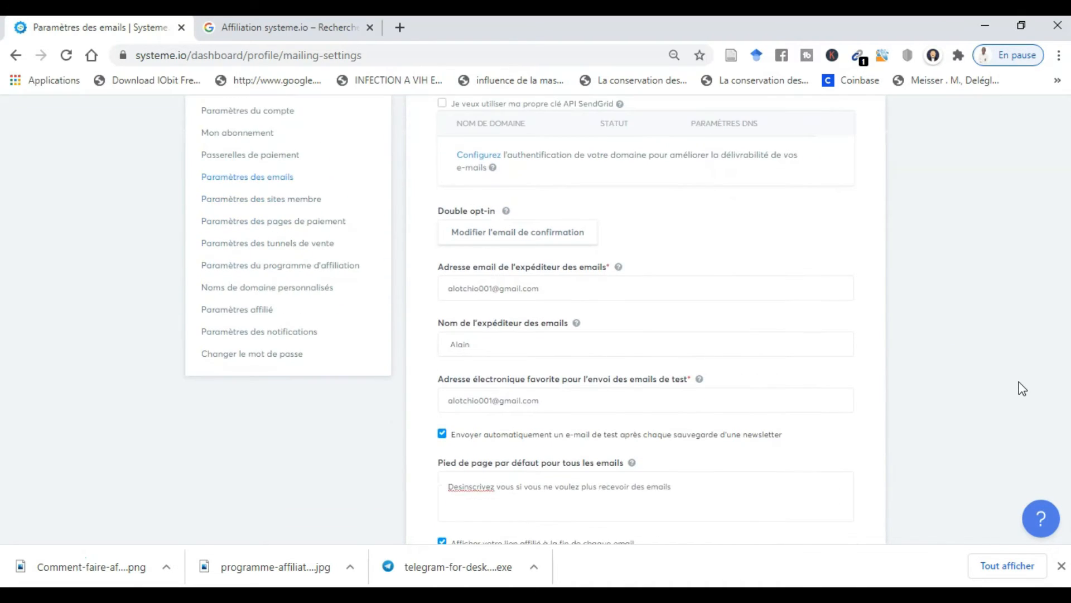
# - Try to save the email settings with the Gmail sender address
pyautogui.scroll(-1, 1022, 387)
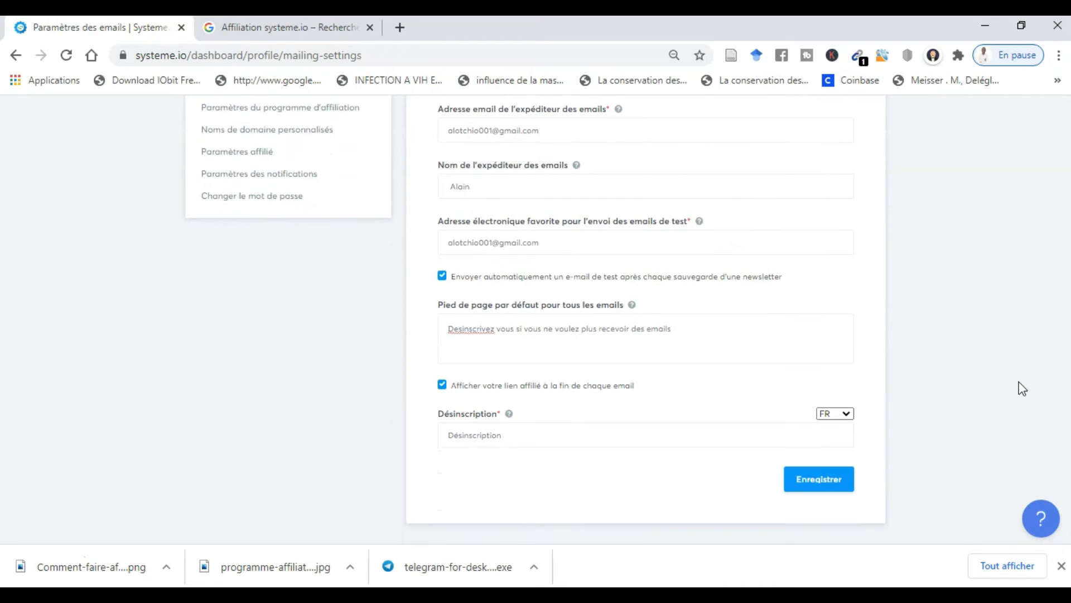
pyautogui.click(822, 479)
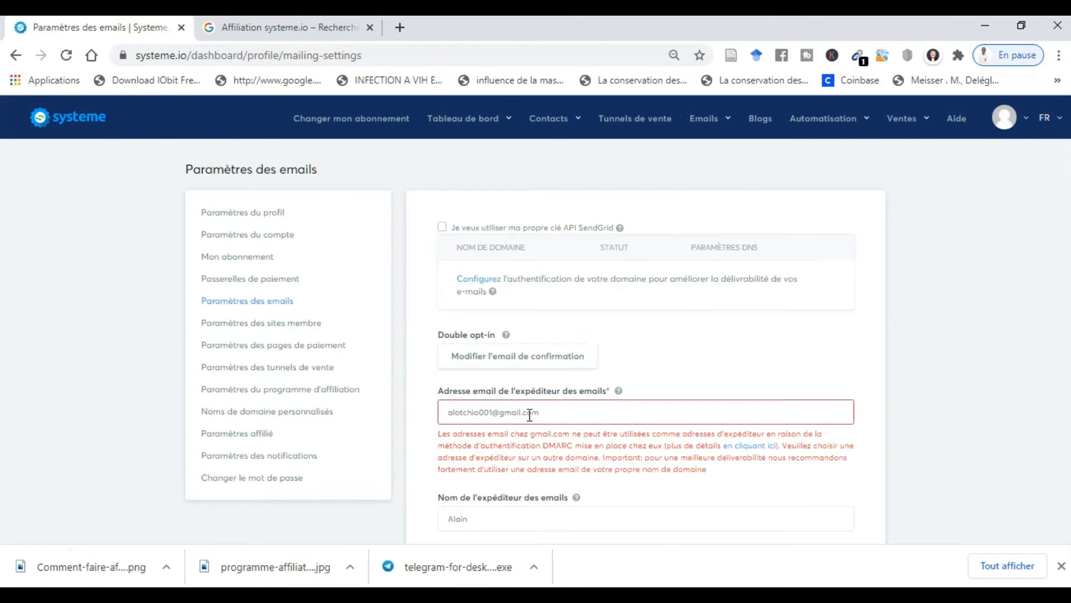
# - Change the email sender's address to an outlook.com address, removing the digits before the @ sign
pyautogui.moveTo(545, 414); pyautogui.dragTo(447, 413)
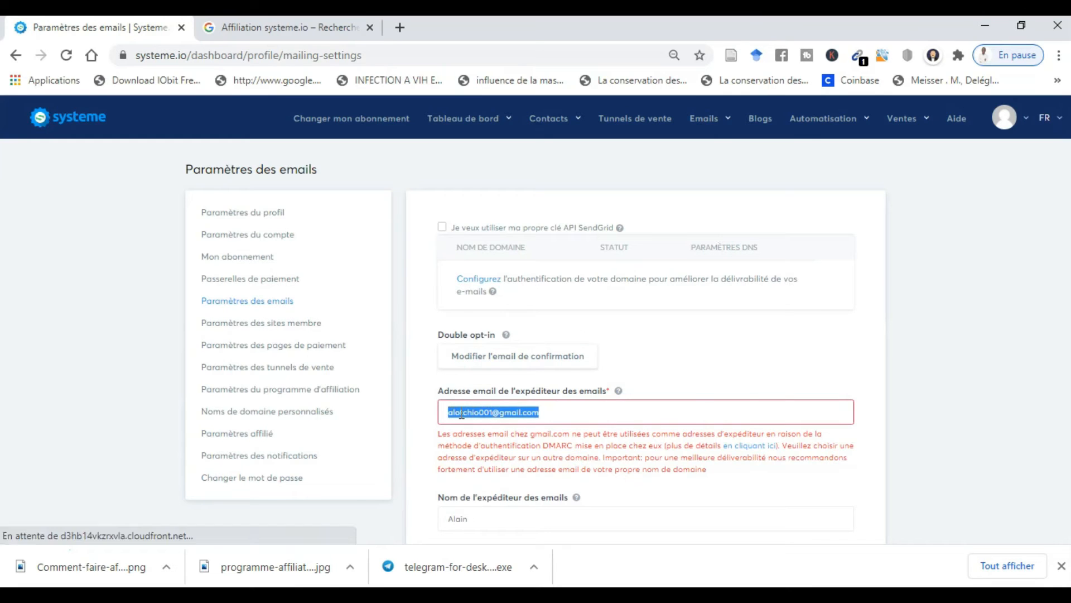
pyautogui.click(541, 412)
pyautogui.moveTo(541, 412); pyautogui.dragTo(485, 413)
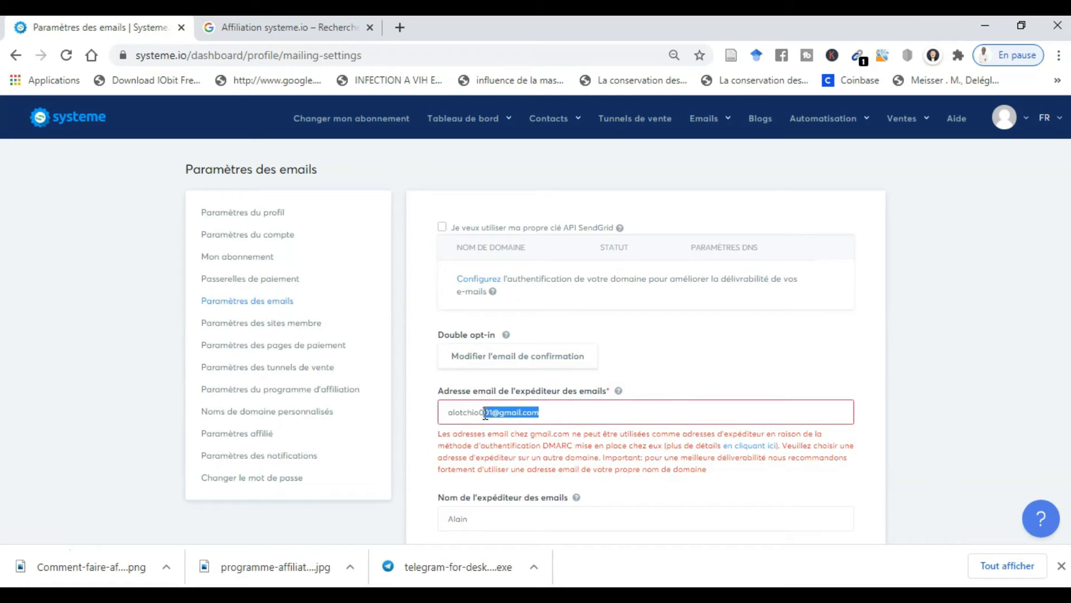
pyautogui.click(498, 414)
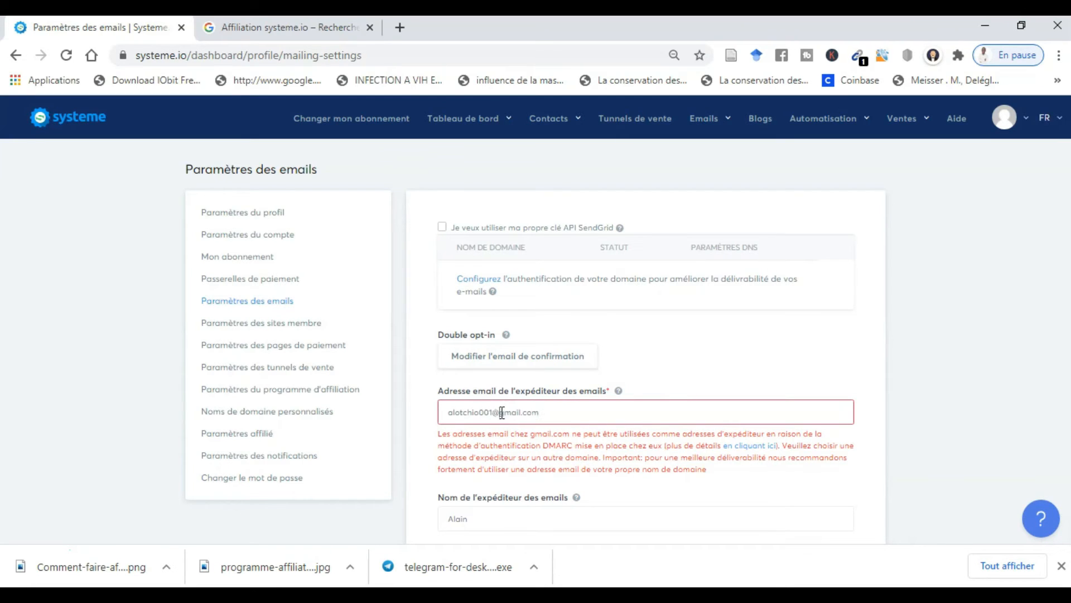
pyautogui.press('BackSpace')
pyautogui.press('BackSpace')
pyautogui.press('BackSpace')
pyautogui.write('Out')
pyautogui.press('BackSpace')
pyautogui.press('BackSpace')
pyautogui.press('BackSpace')
pyautogui.click(508, 413)
pyautogui.press('BackSpace')
pyautogui.press('BackSpace')
pyautogui.press('BackSpace')
pyautogui.press('BackSpace')
pyautogui.press('BackSpace')
pyautogui.write('outlook')
# - Save the email settings with the Outlook sender address and review the form
pyautogui.scroll(-5, 1026, 411)
pyautogui.scroll(-2, 1024, 409)
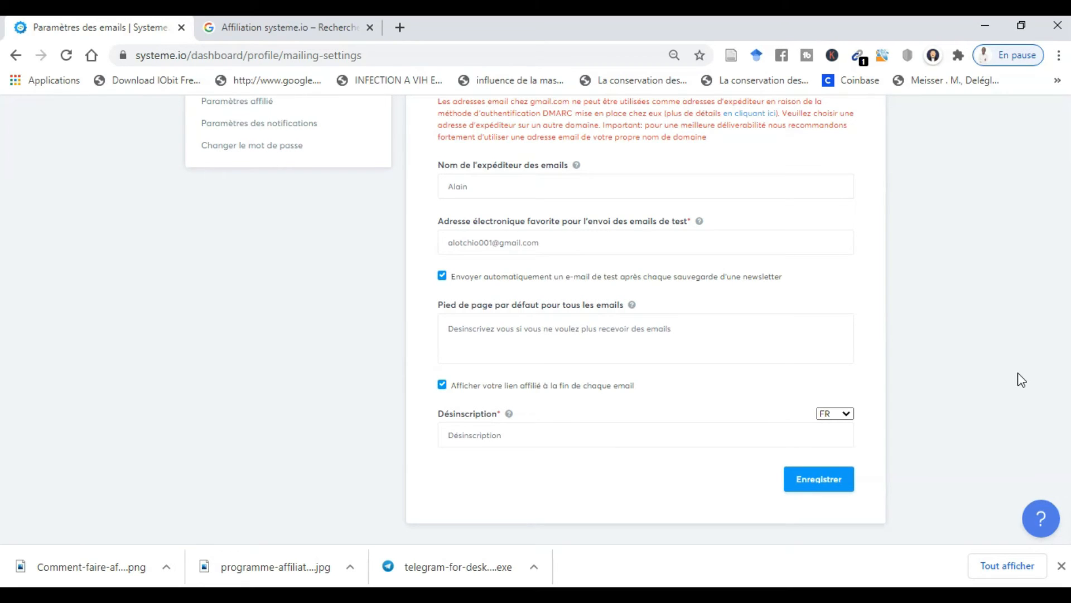
pyautogui.scroll(3, 1021, 380)
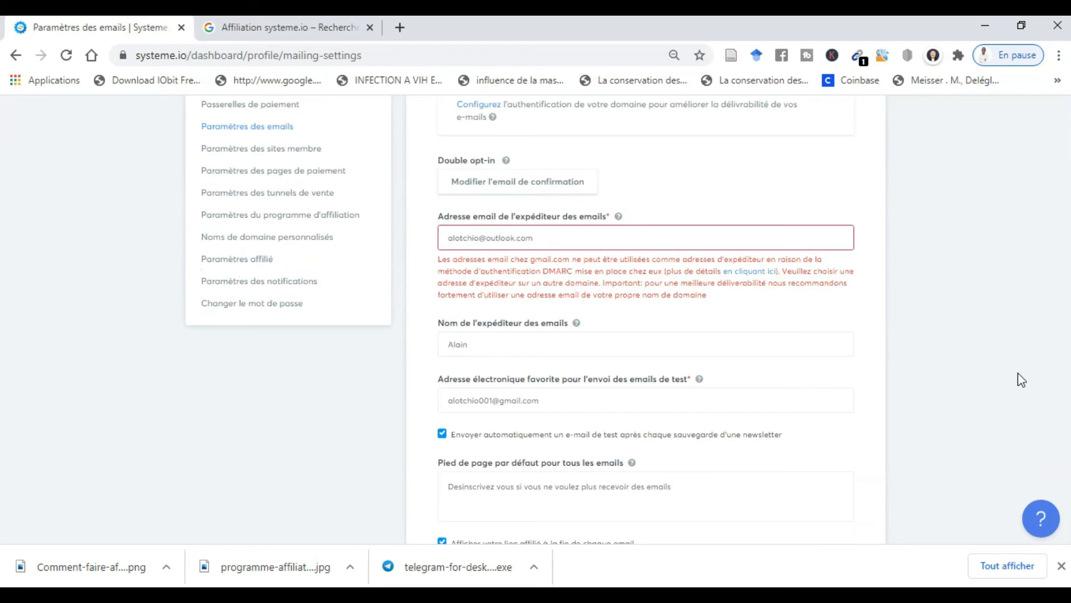
pyautogui.scroll(-3, 1021, 380)
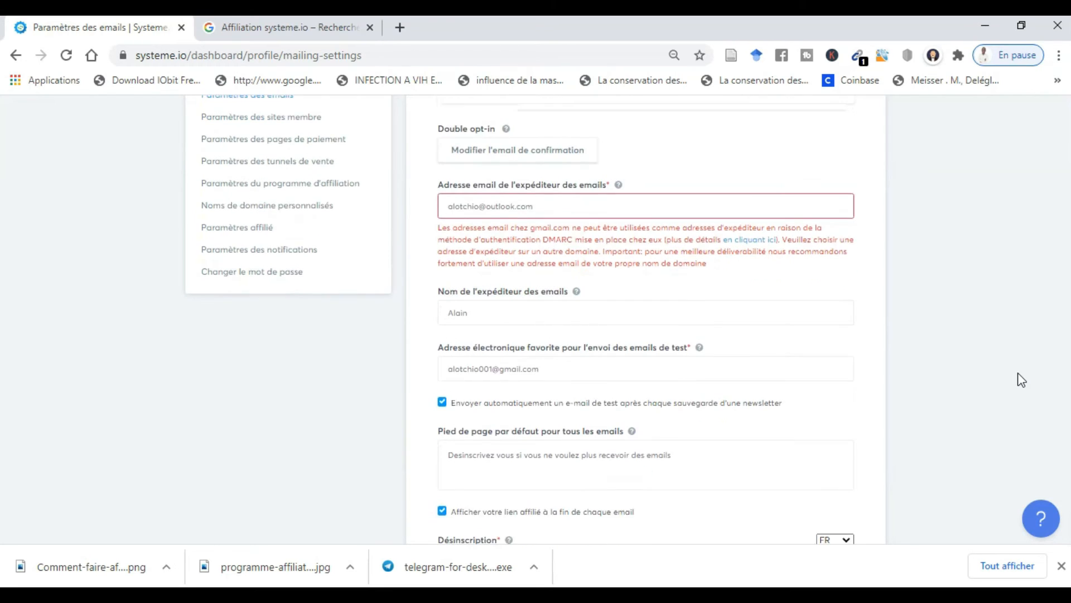
pyautogui.click(818, 487)
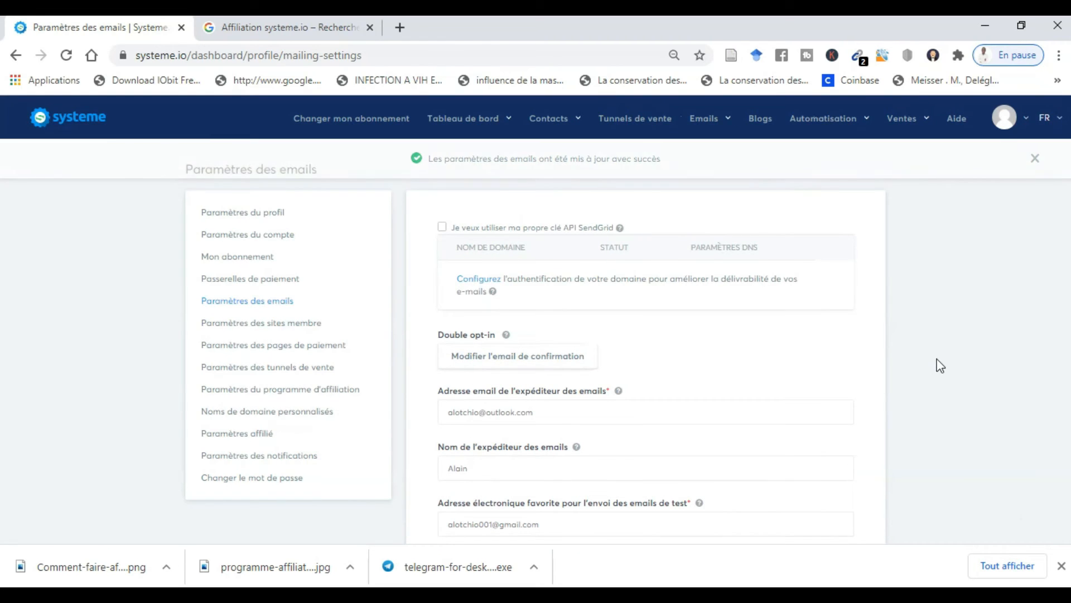
pyautogui.scroll(-5, 941, 366)
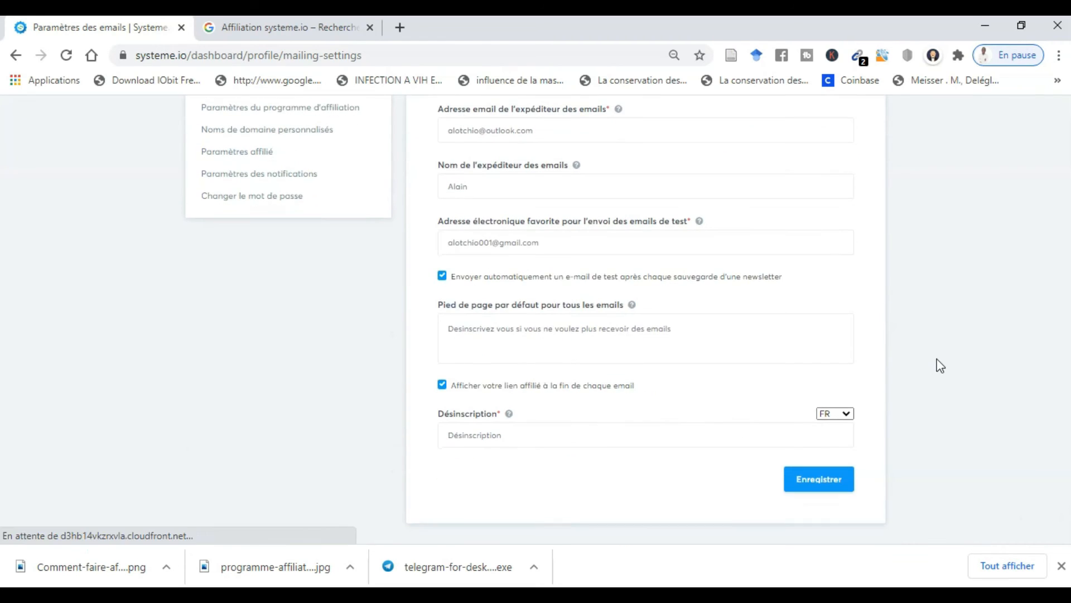
pyautogui.scroll(3, 940, 366)
pyautogui.scroll(2, 940, 366)
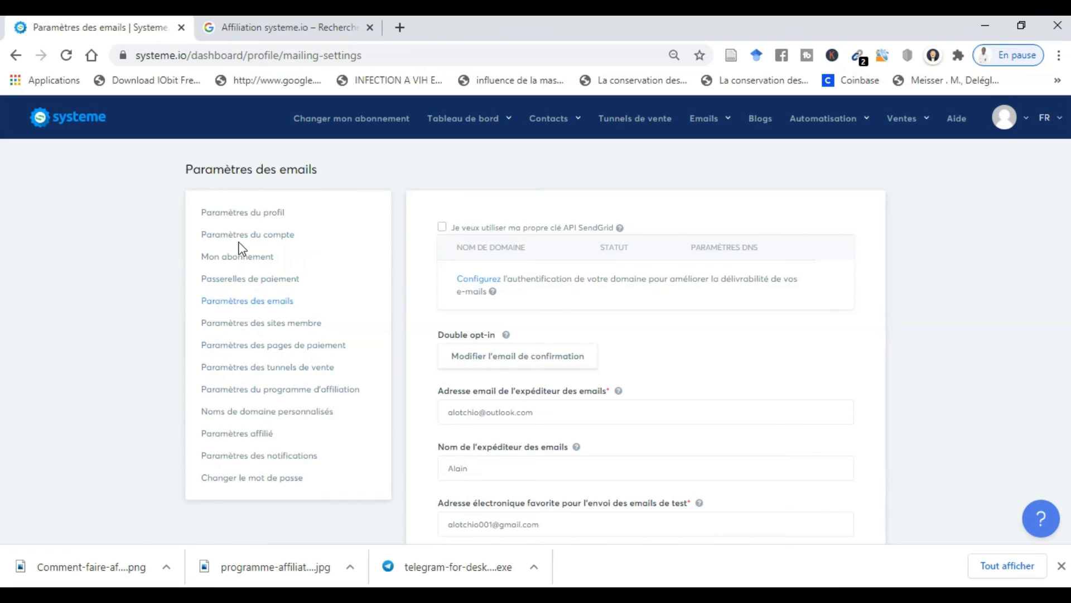
# - Browse the marketplace's affiliate offers, examining their descriptions, categories, commission rates and dates
pyautogui.moveTo(416, 123)
pyautogui.click(1011, 123)
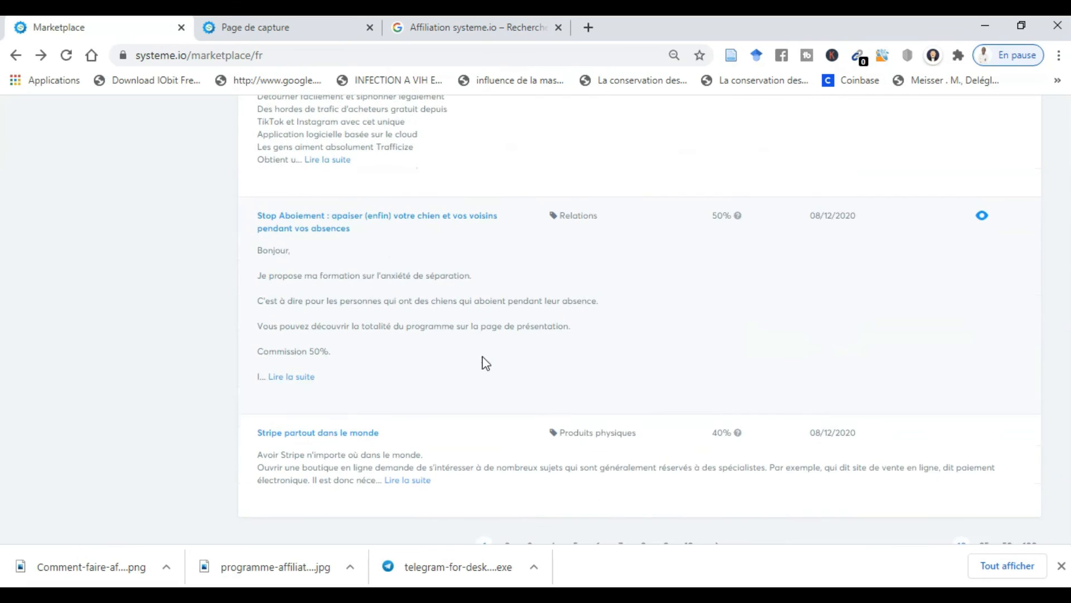
pyautogui.scroll(5, 483, 362)
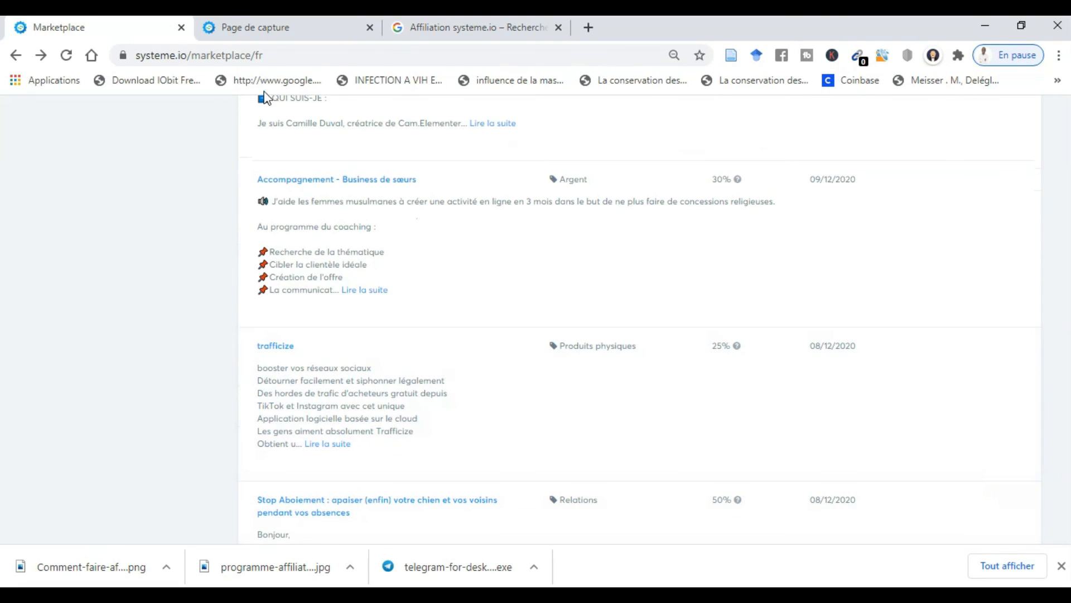
pyautogui.scroll(15, 614, 259)
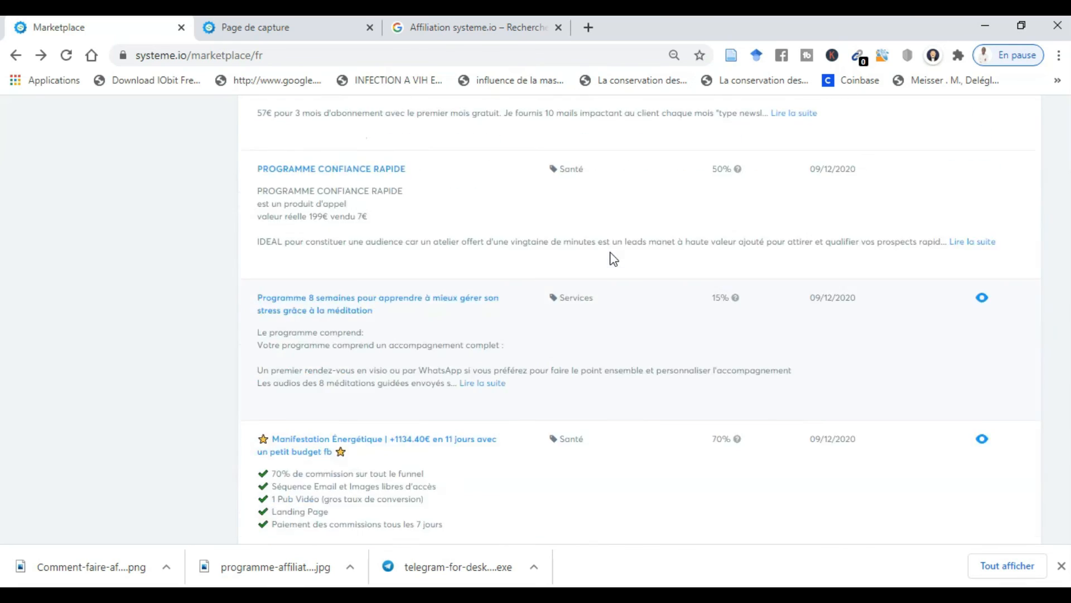
pyautogui.moveTo(468, 123)
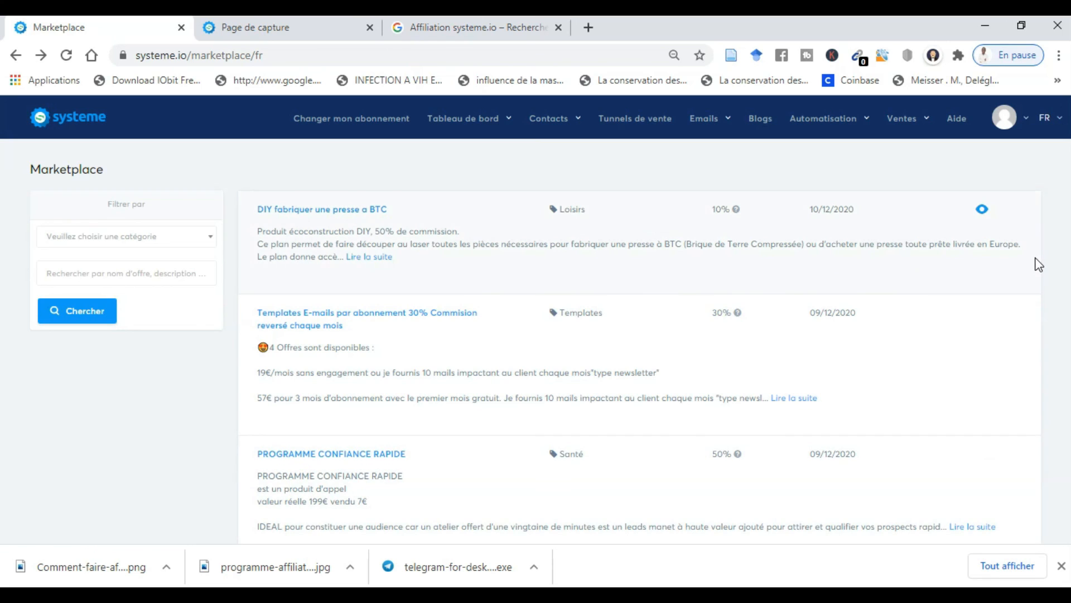
pyautogui.scroll(-5, 1038, 265)
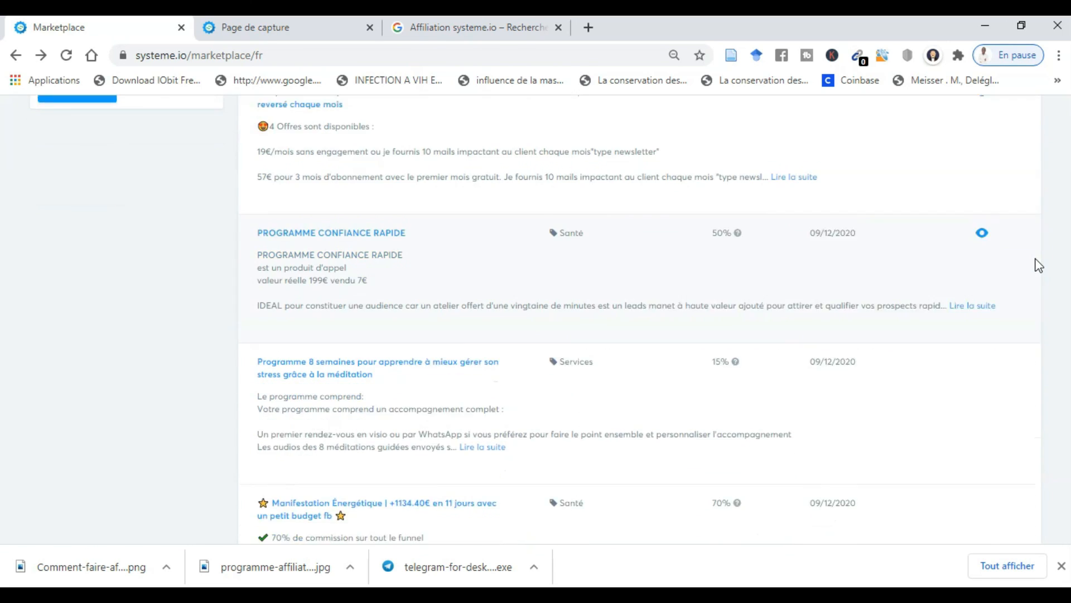
pyautogui.scroll(-2, 1037, 265)
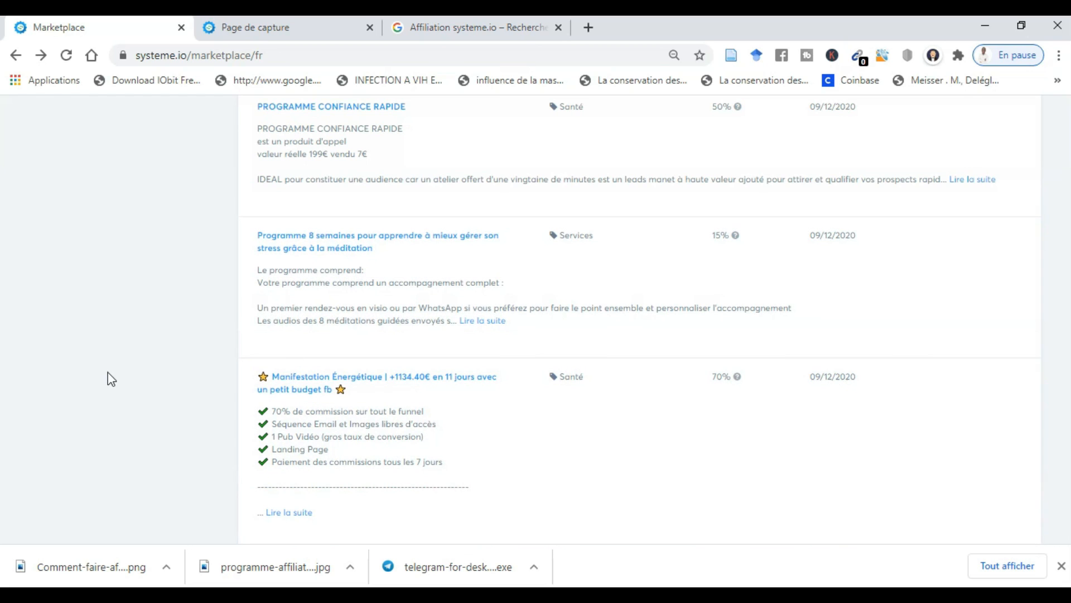
pyautogui.scroll(6, 111, 379)
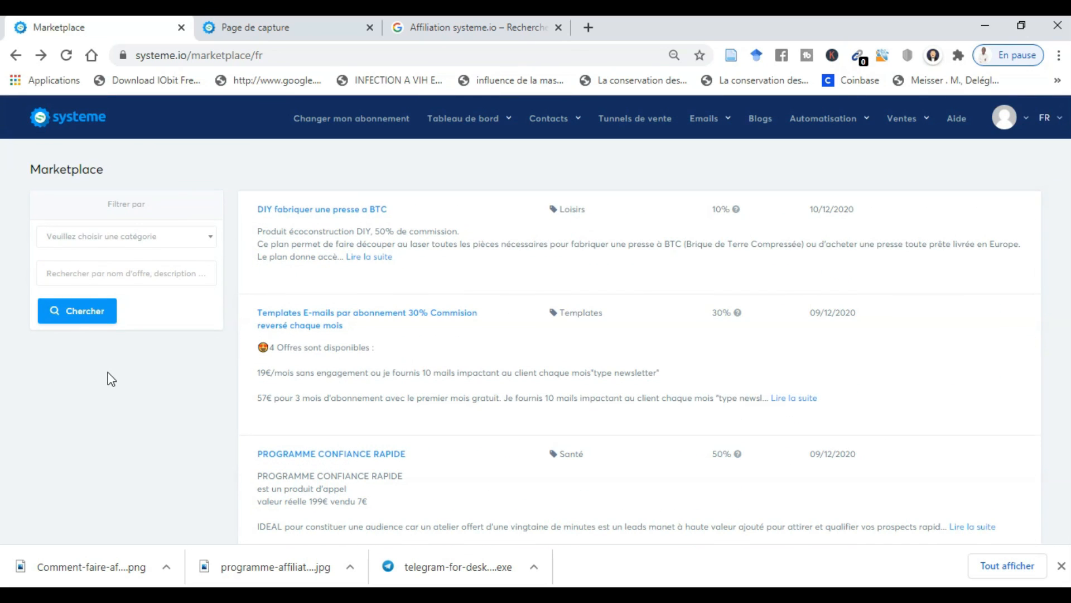